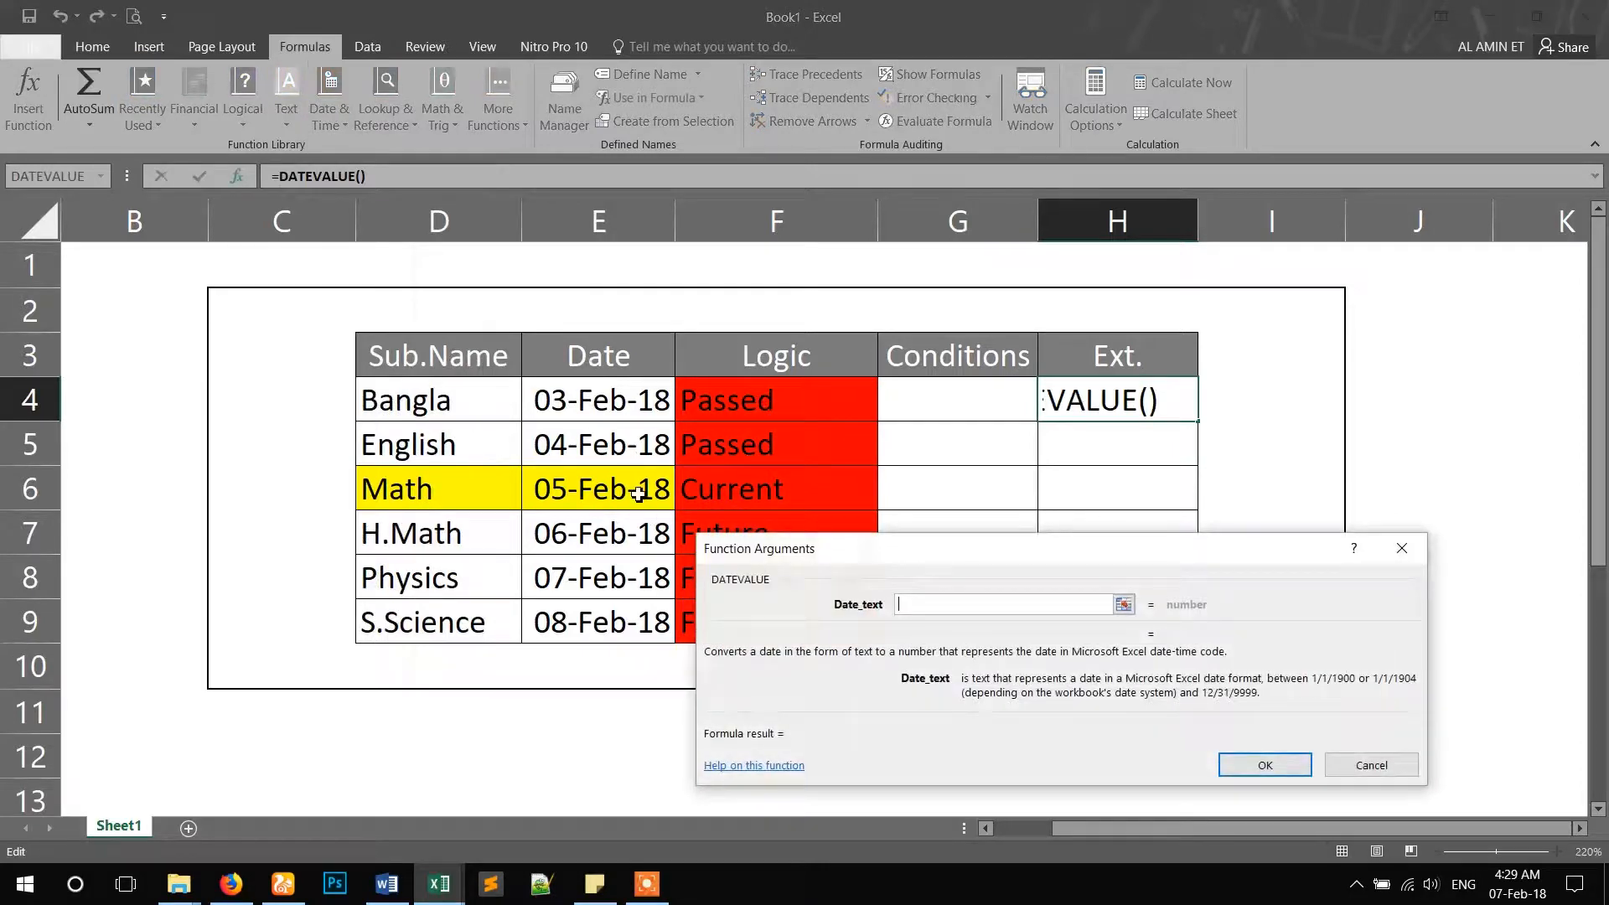
# - Enter "05-Feb-18" as the date text of the DATEVALUE function in H4 and confirm it
pyautogui.write('"')
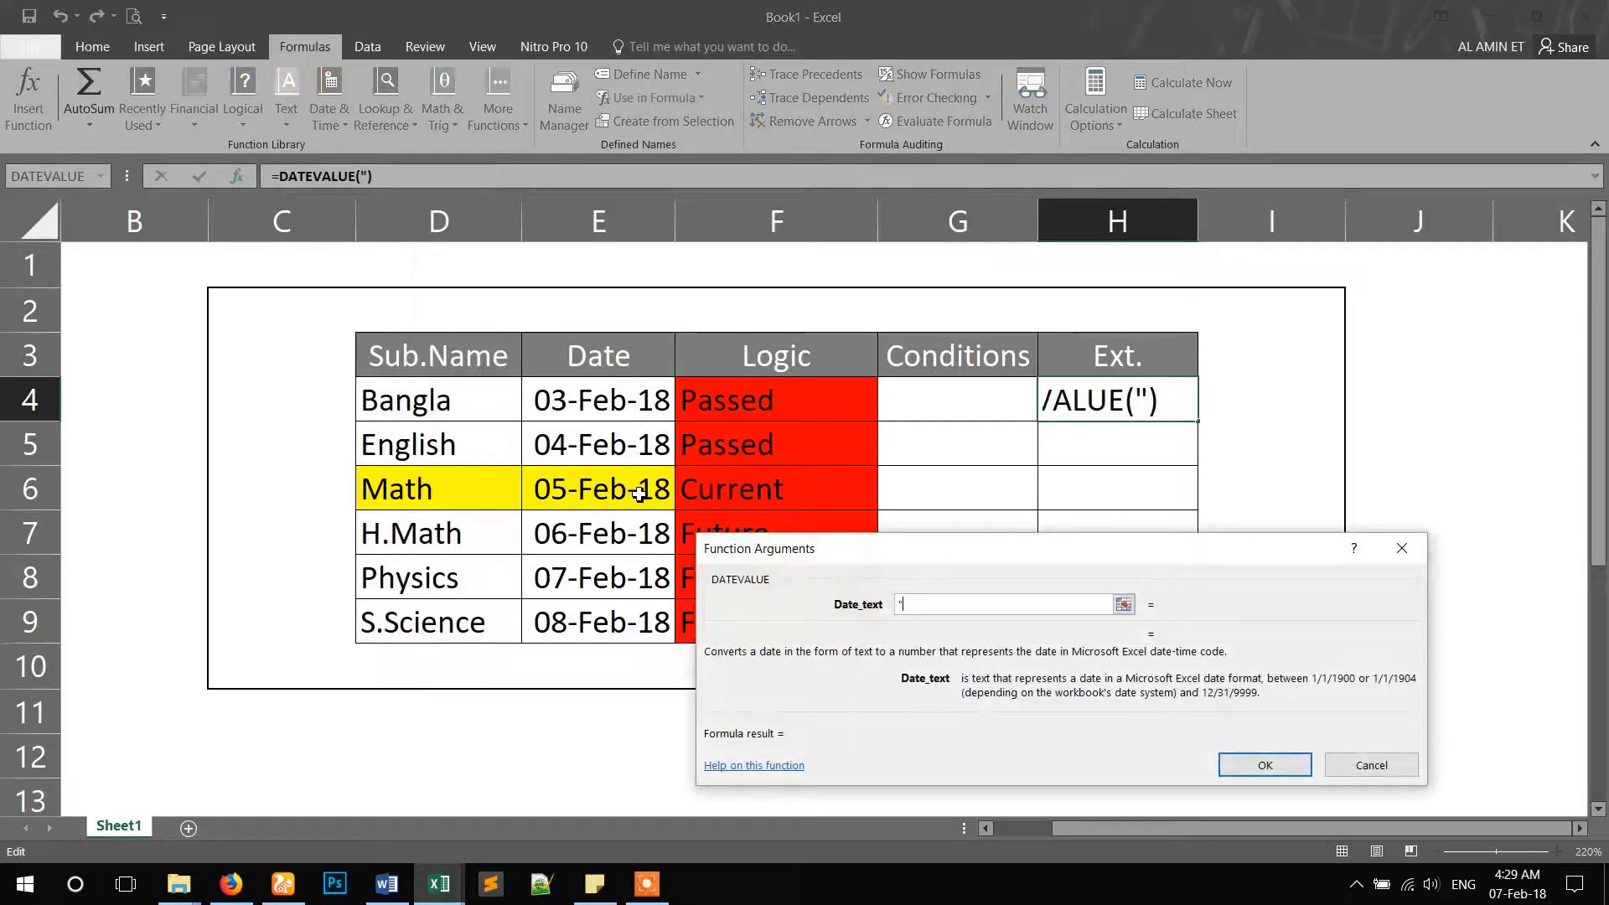
pyautogui.write('05-')
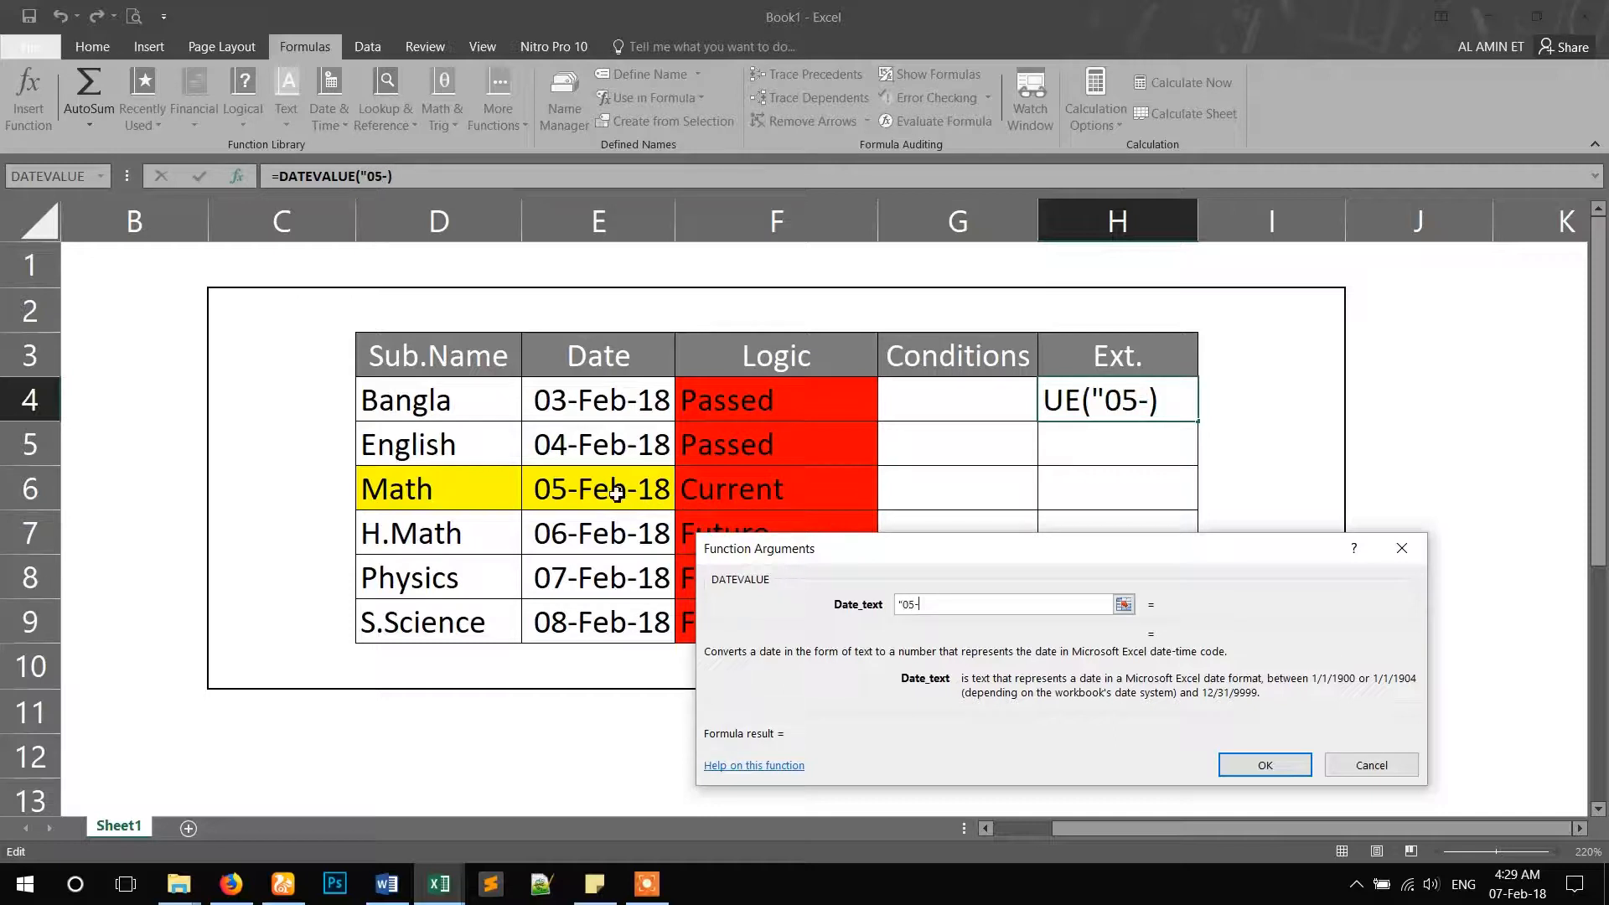
pyautogui.write('Feb-18"')
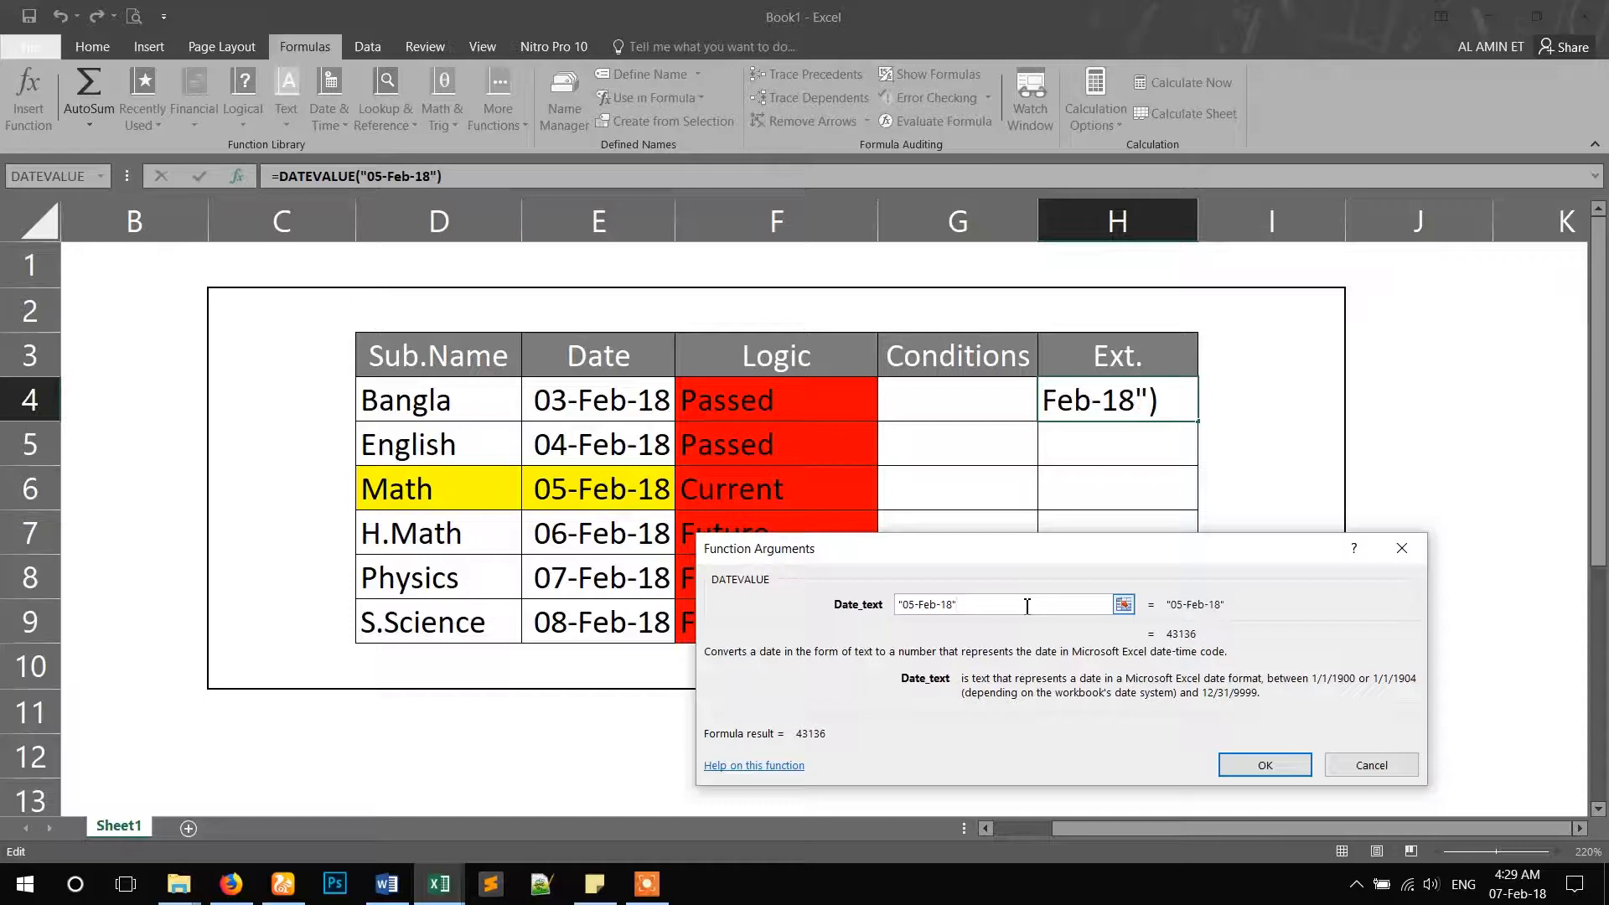
pyautogui.press('Return')
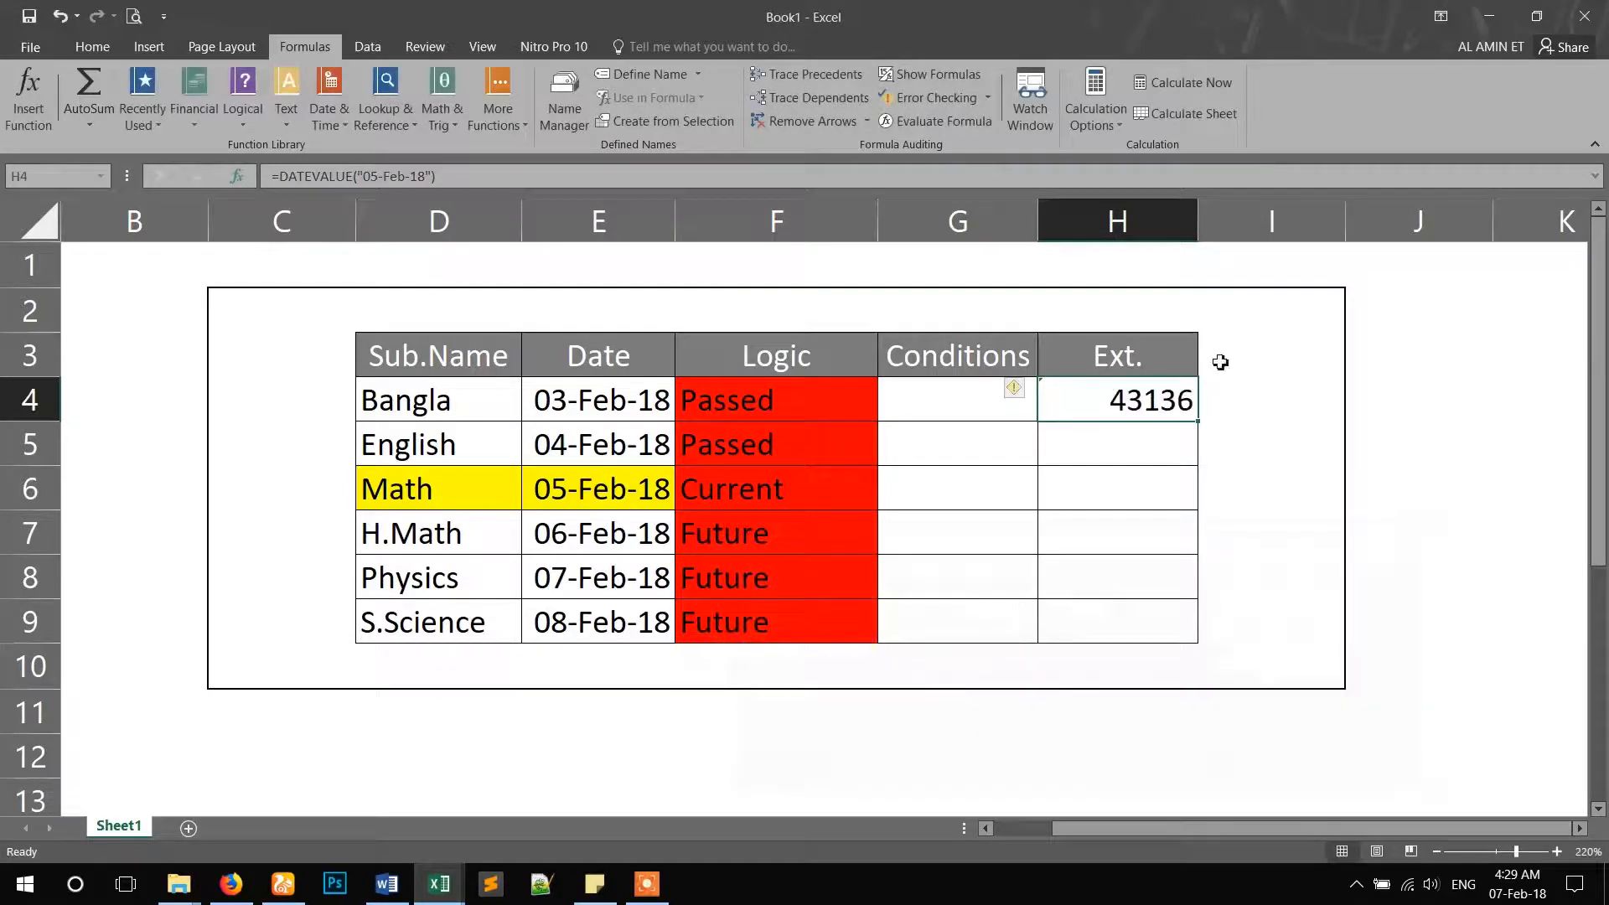
pyautogui.rightClick(1139, 402)
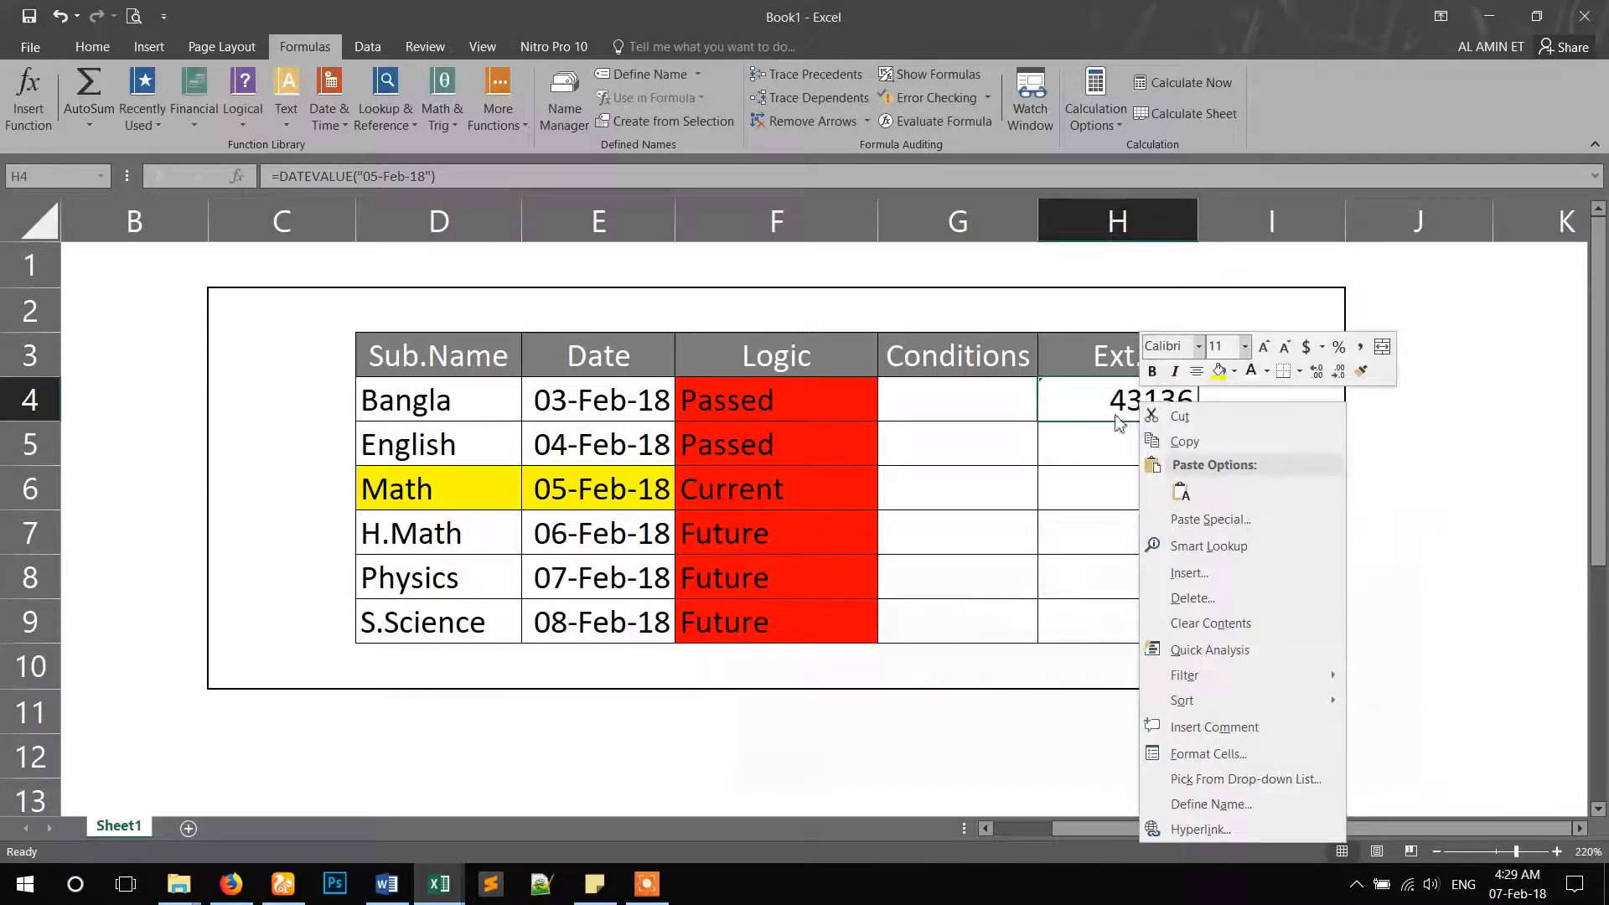
pyautogui.click(1103, 578)
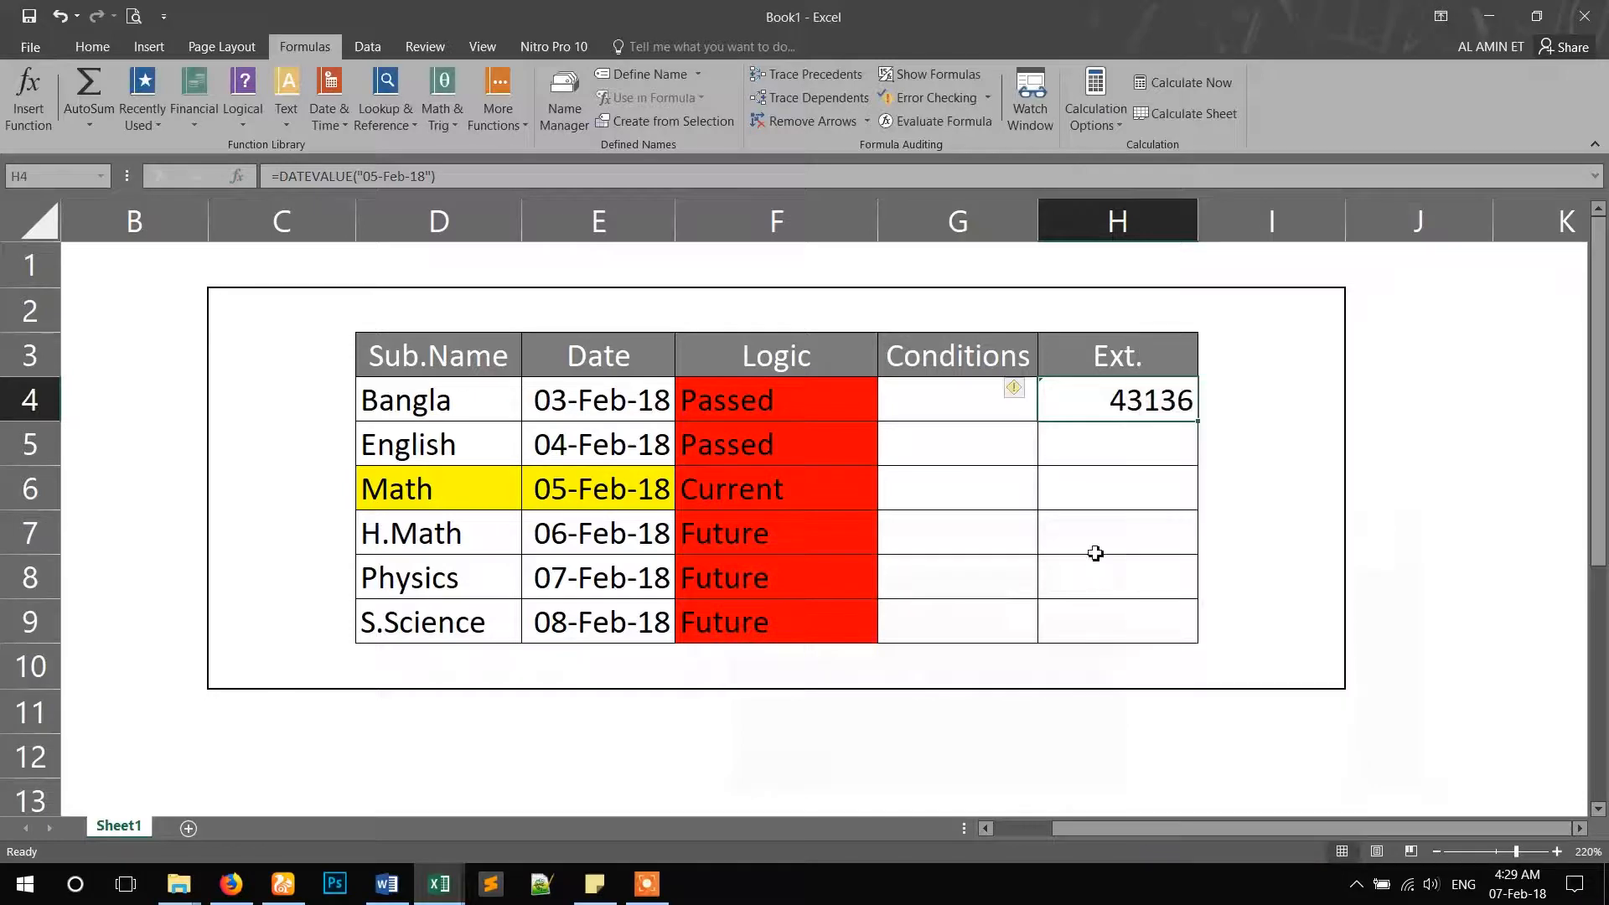
pyautogui.rightClick(1099, 403)
pyautogui.click(1063, 489)
pyautogui.click(1097, 437)
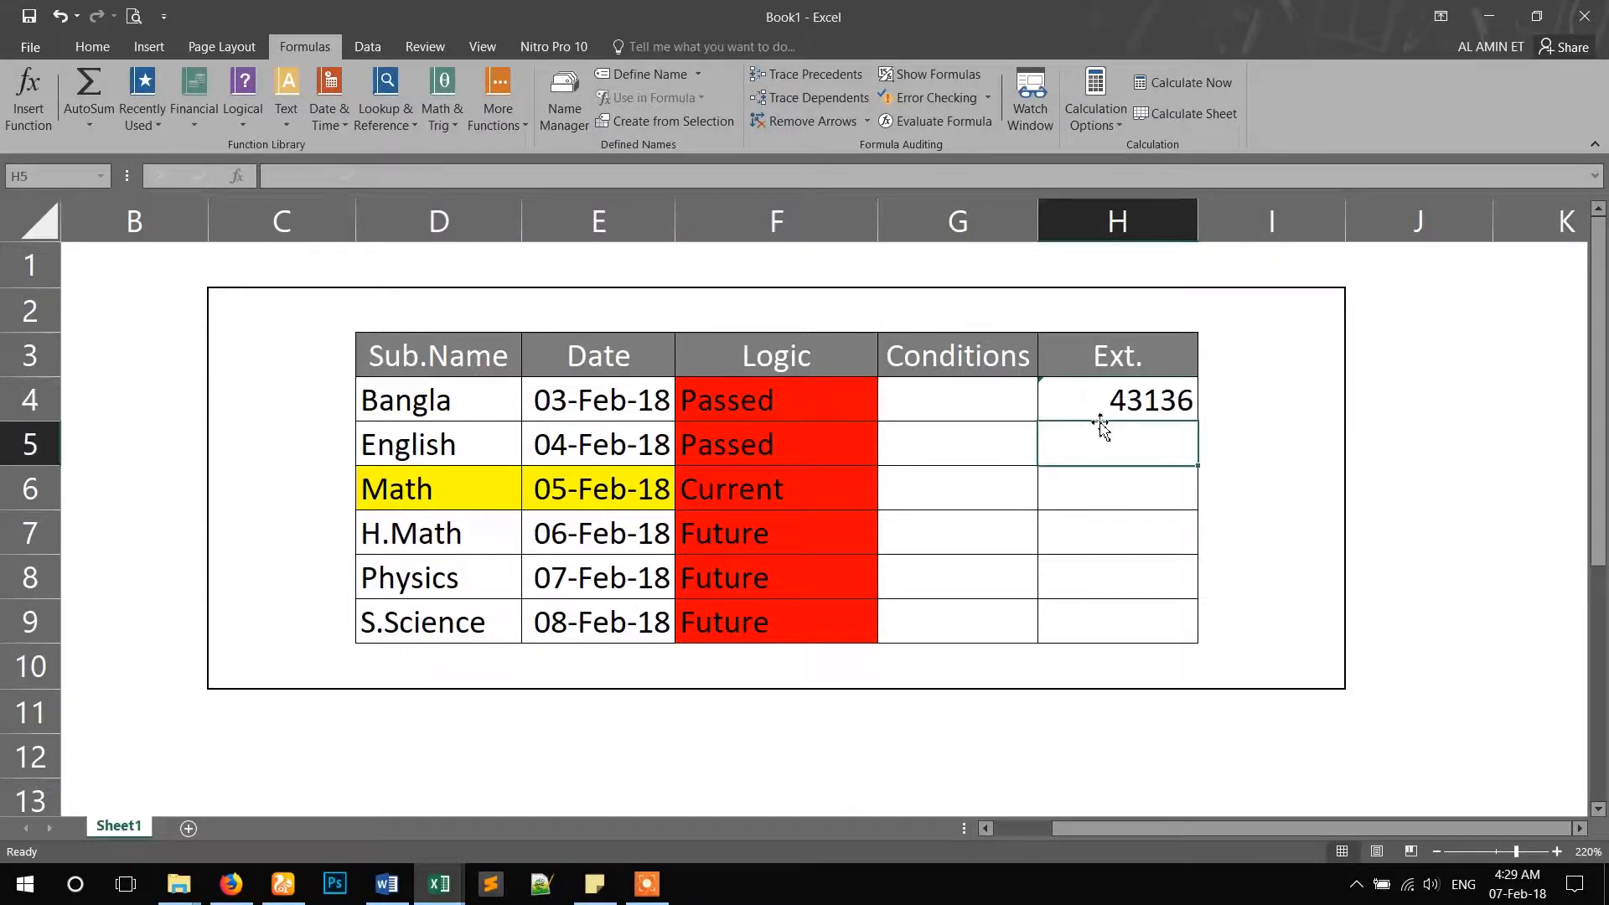
# - Copy the DATEVALUE("05-Feb-18") expression from H4's formula without the equals sign, keeping the cell's formula
pyautogui.click(1100, 402)
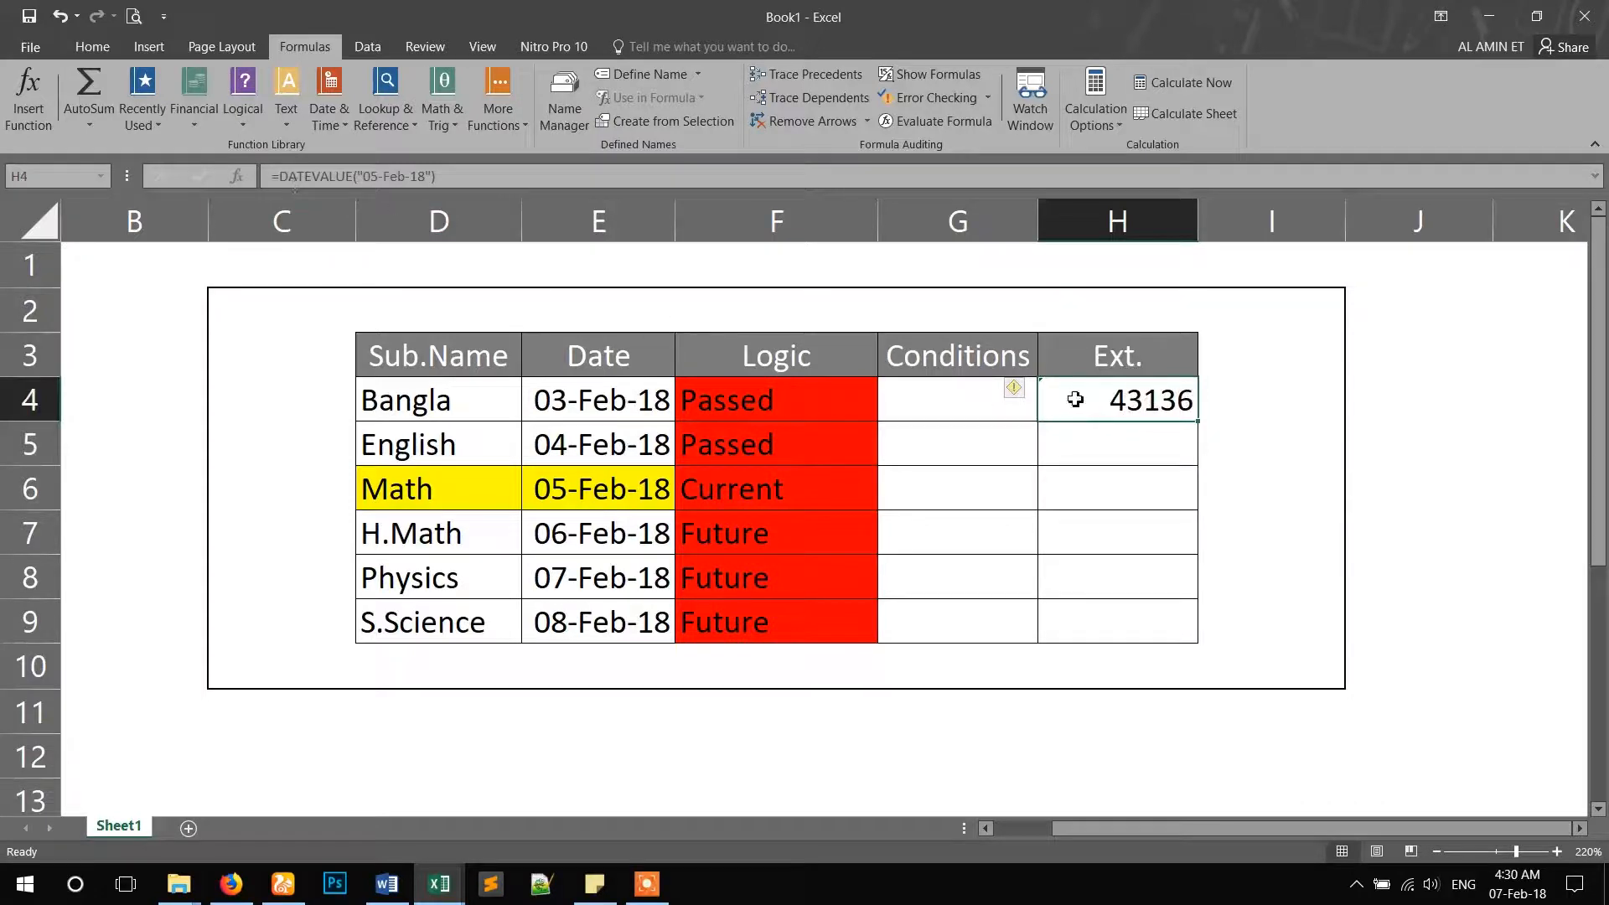
pyautogui.moveTo(276, 177); pyautogui.dragTo(558, 181)
pyautogui.hotkey('ctrl', 'c')
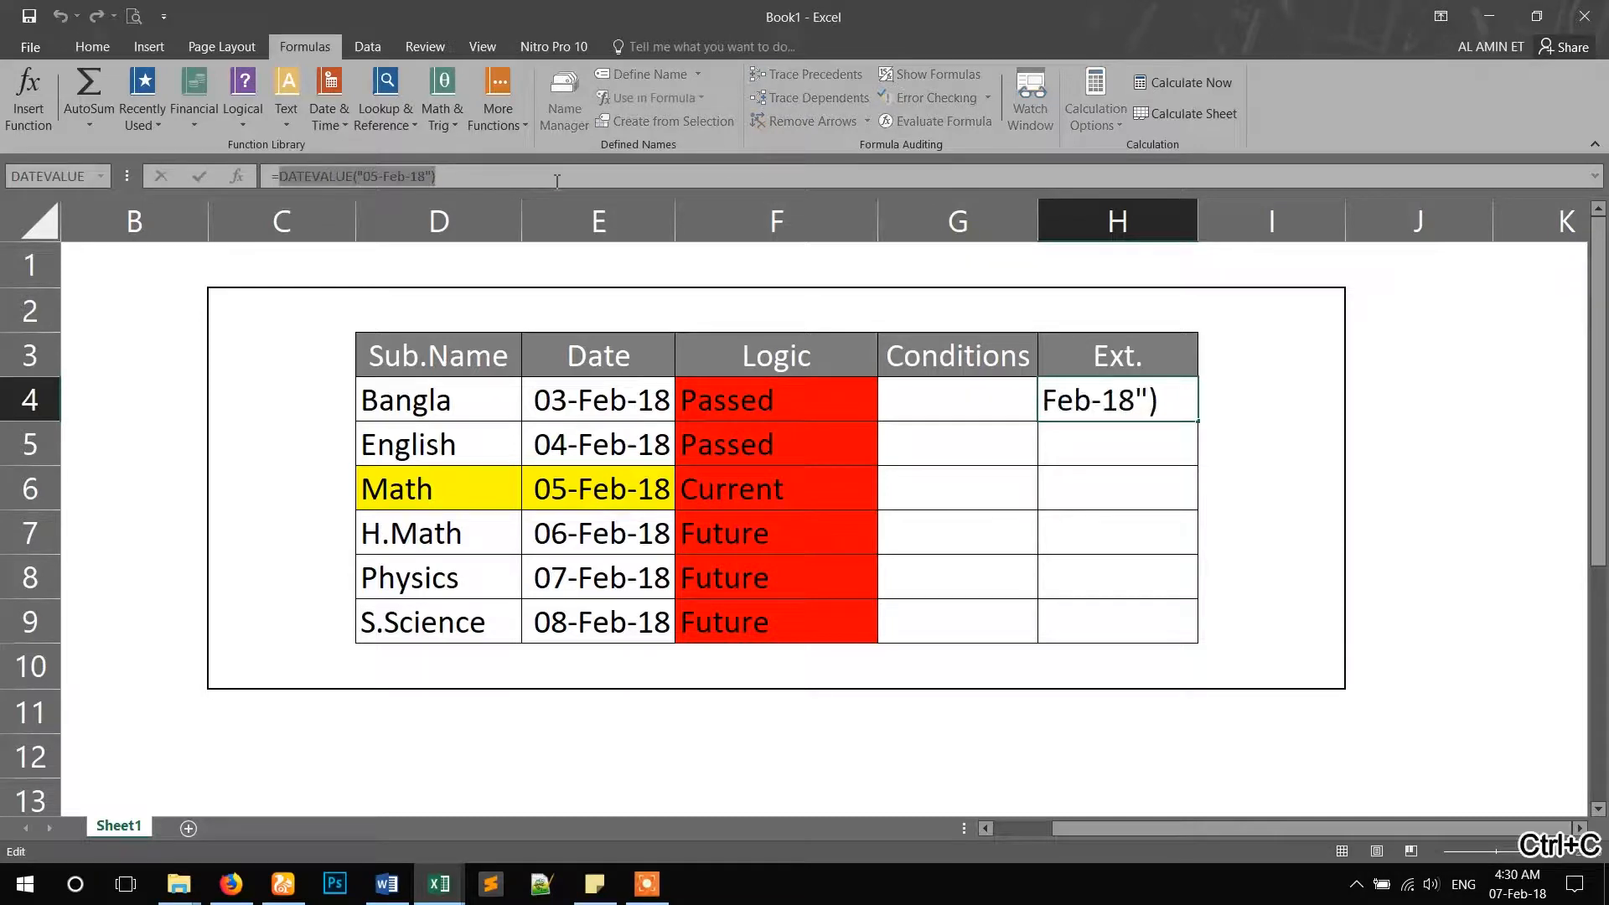
pyautogui.press('Return')
# - Insert an IF function in G4 with the logical test E4<DATEVALUE("05-Feb-18"), pasting in the copied expression
pyautogui.click(972, 394)
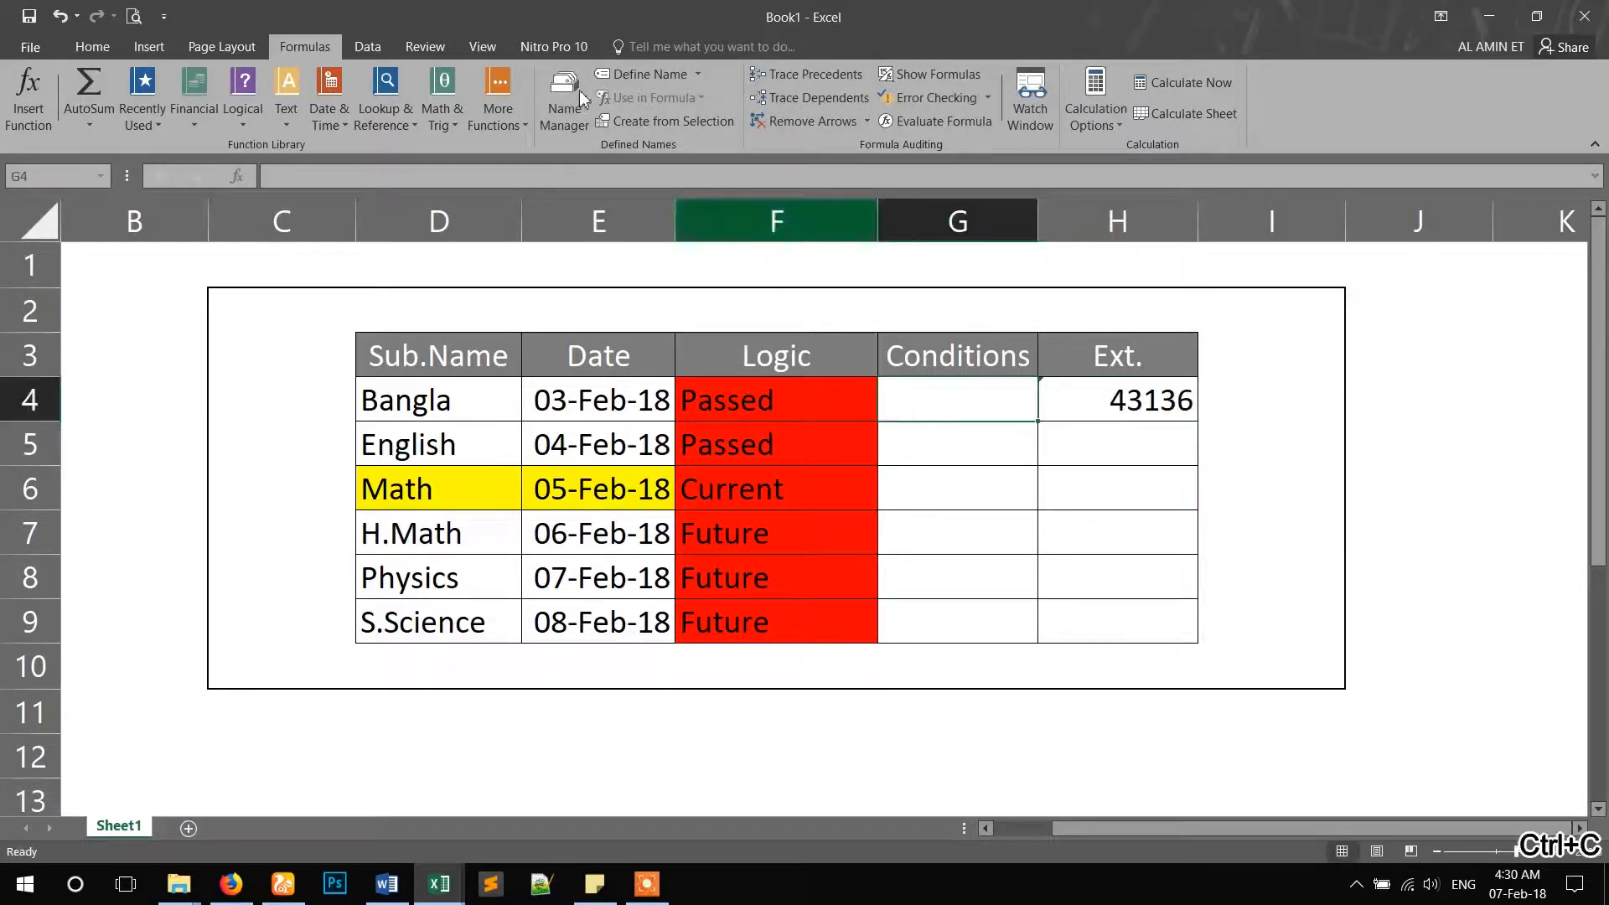
pyautogui.click(247, 120)
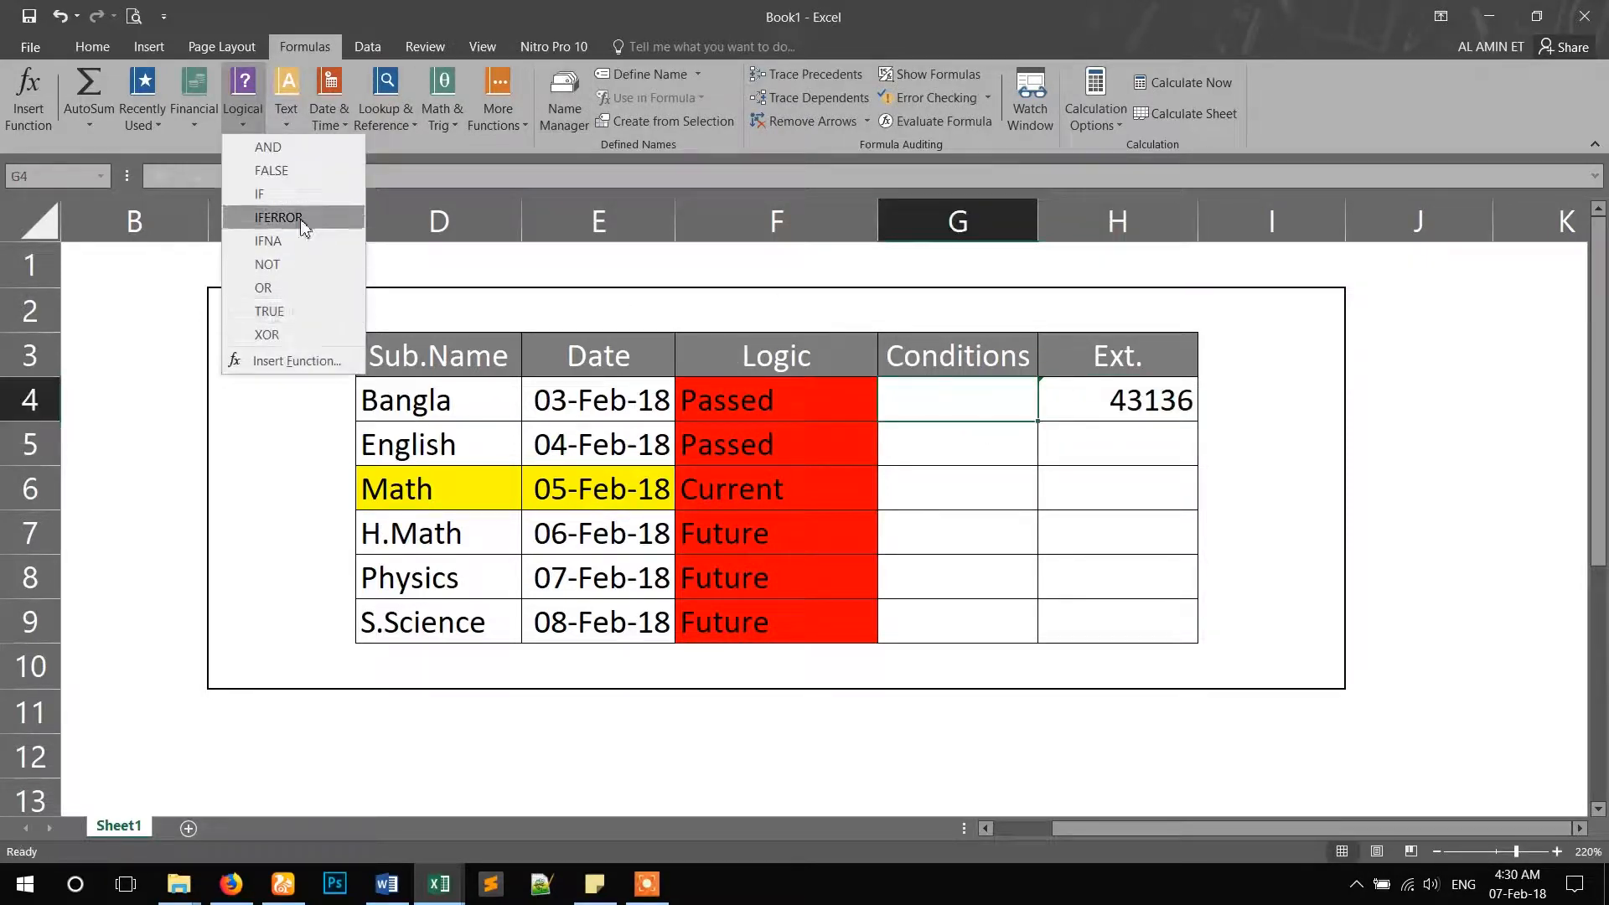
pyautogui.click(294, 196)
pyautogui.moveTo(898, 526); pyautogui.dragTo(885, 452)
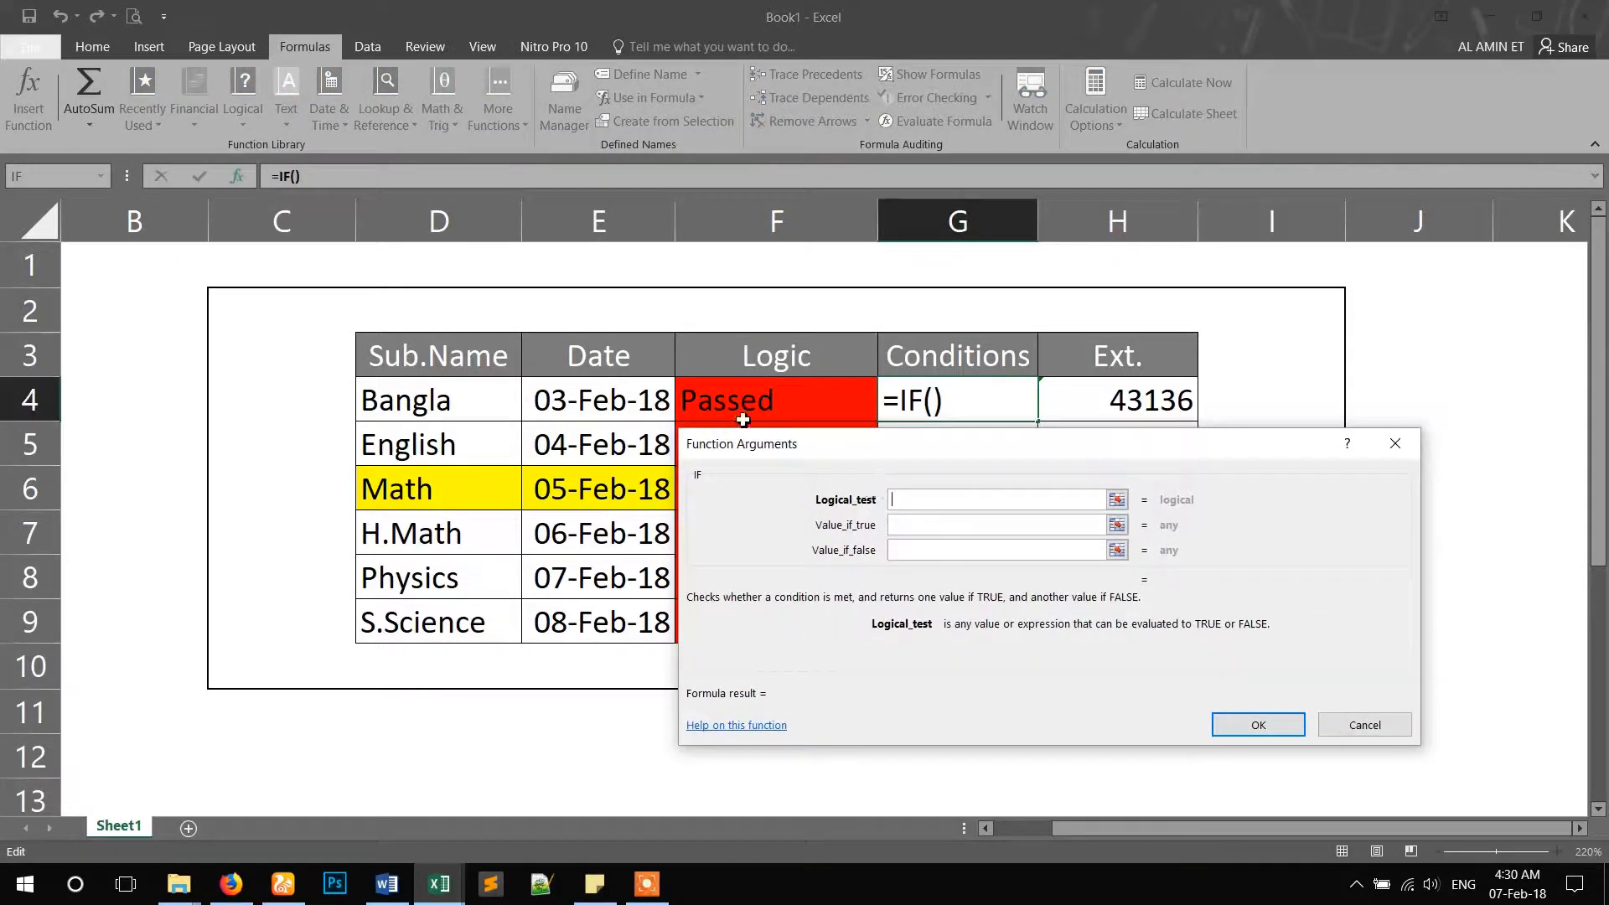
pyautogui.click(633, 406)
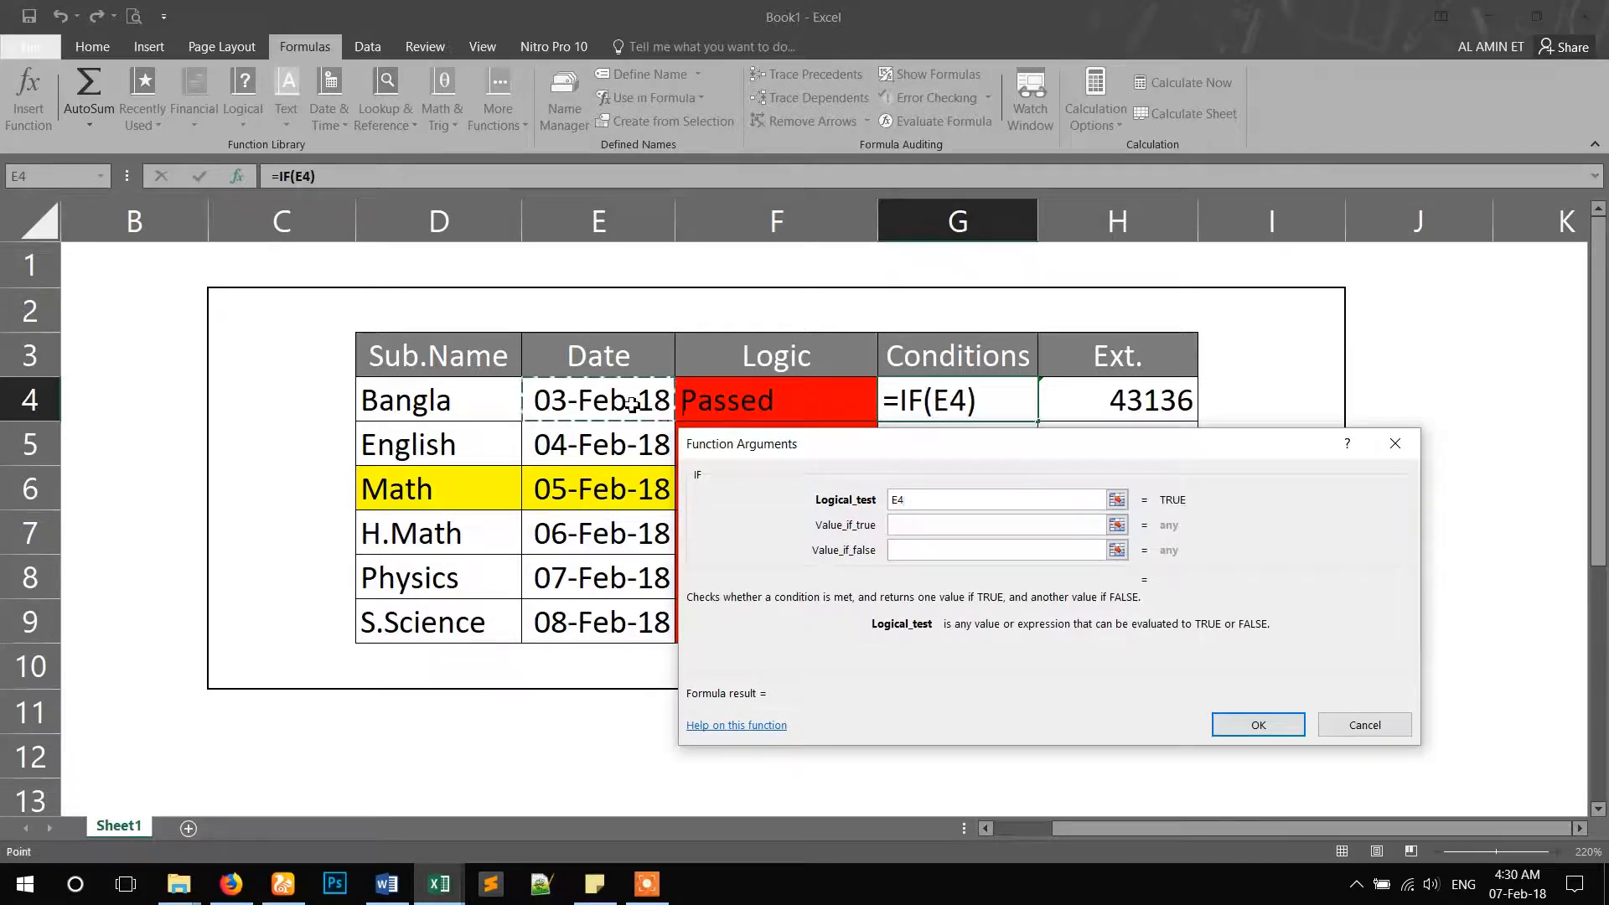
pyautogui.write('<')
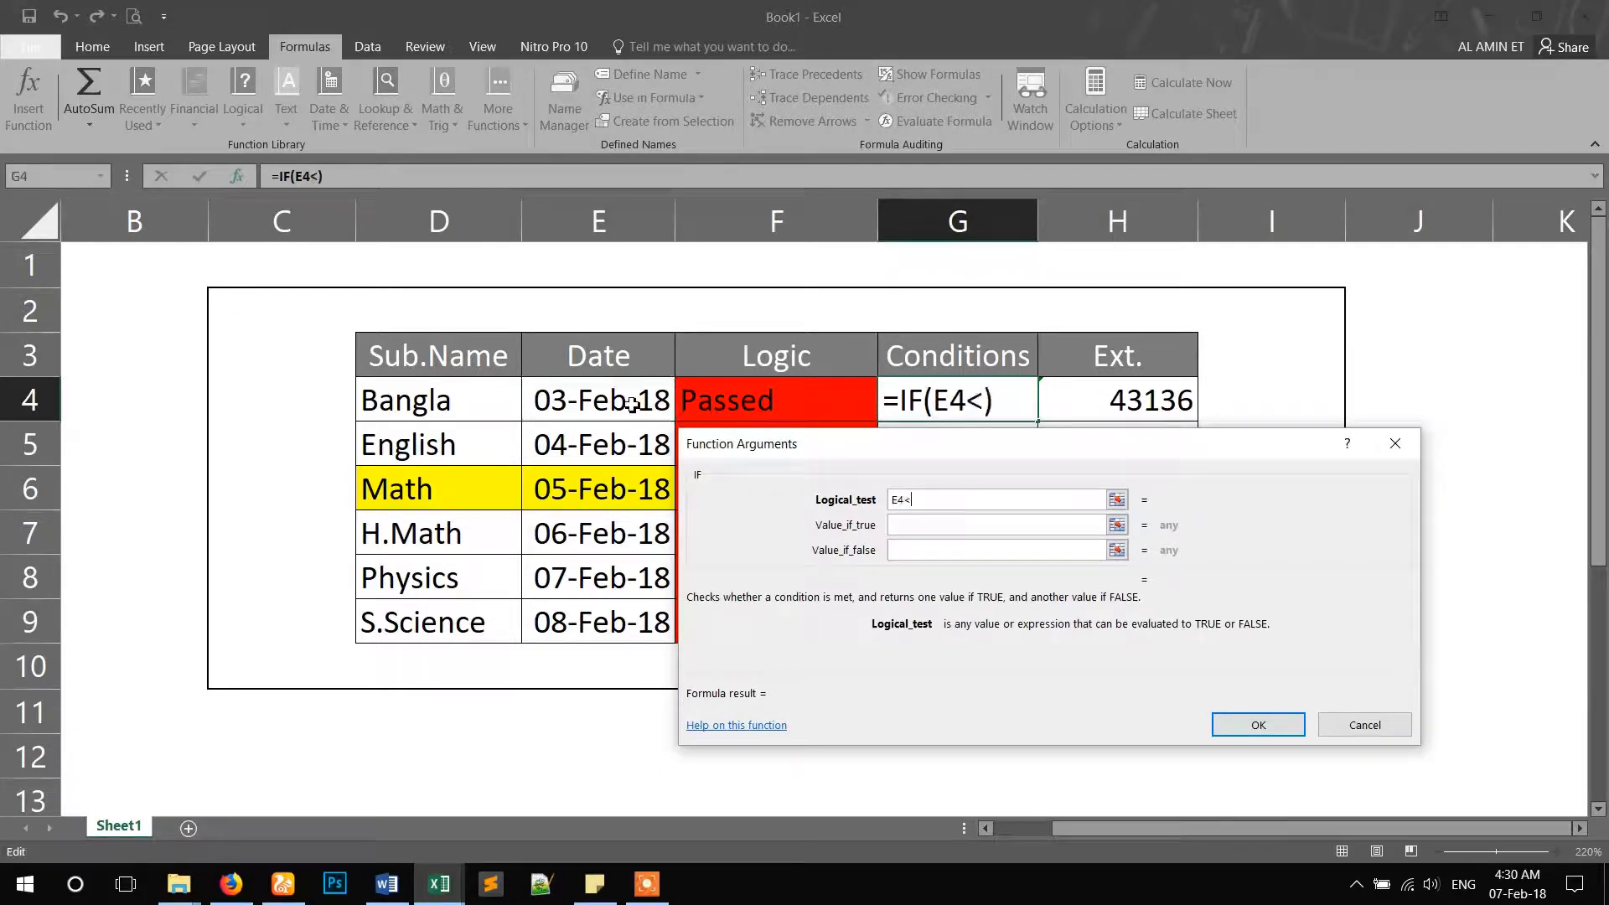
pyautogui.hotkey('ctrl', 'v')
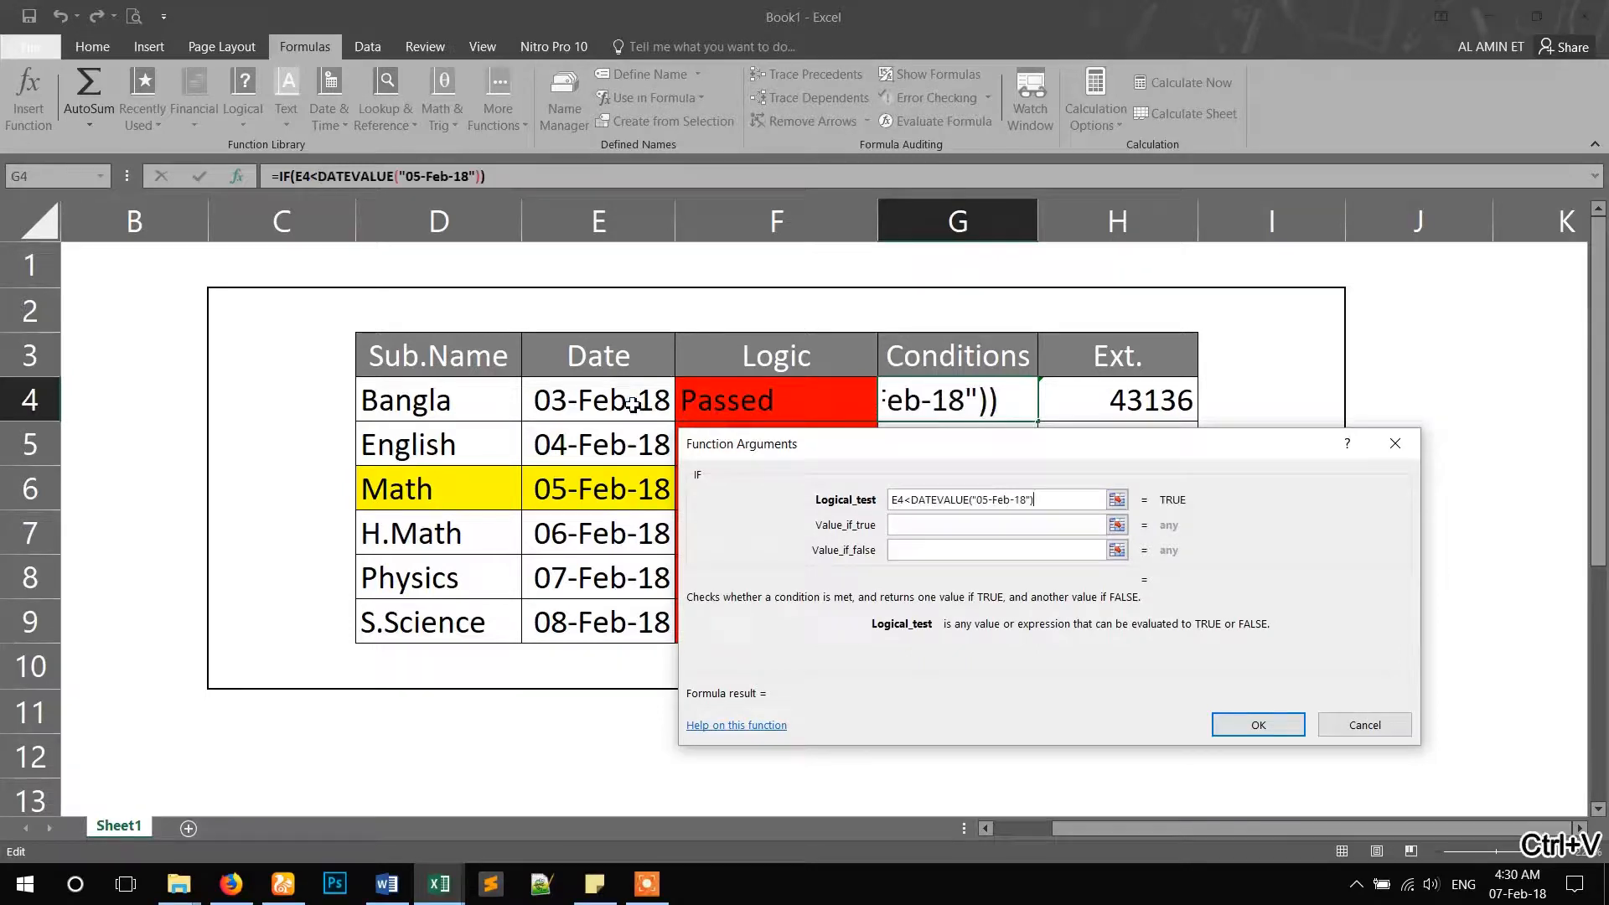
# - Set the IF function's value if true to "Passed" and its value if false to "Future"
pyautogui.click(978, 527)
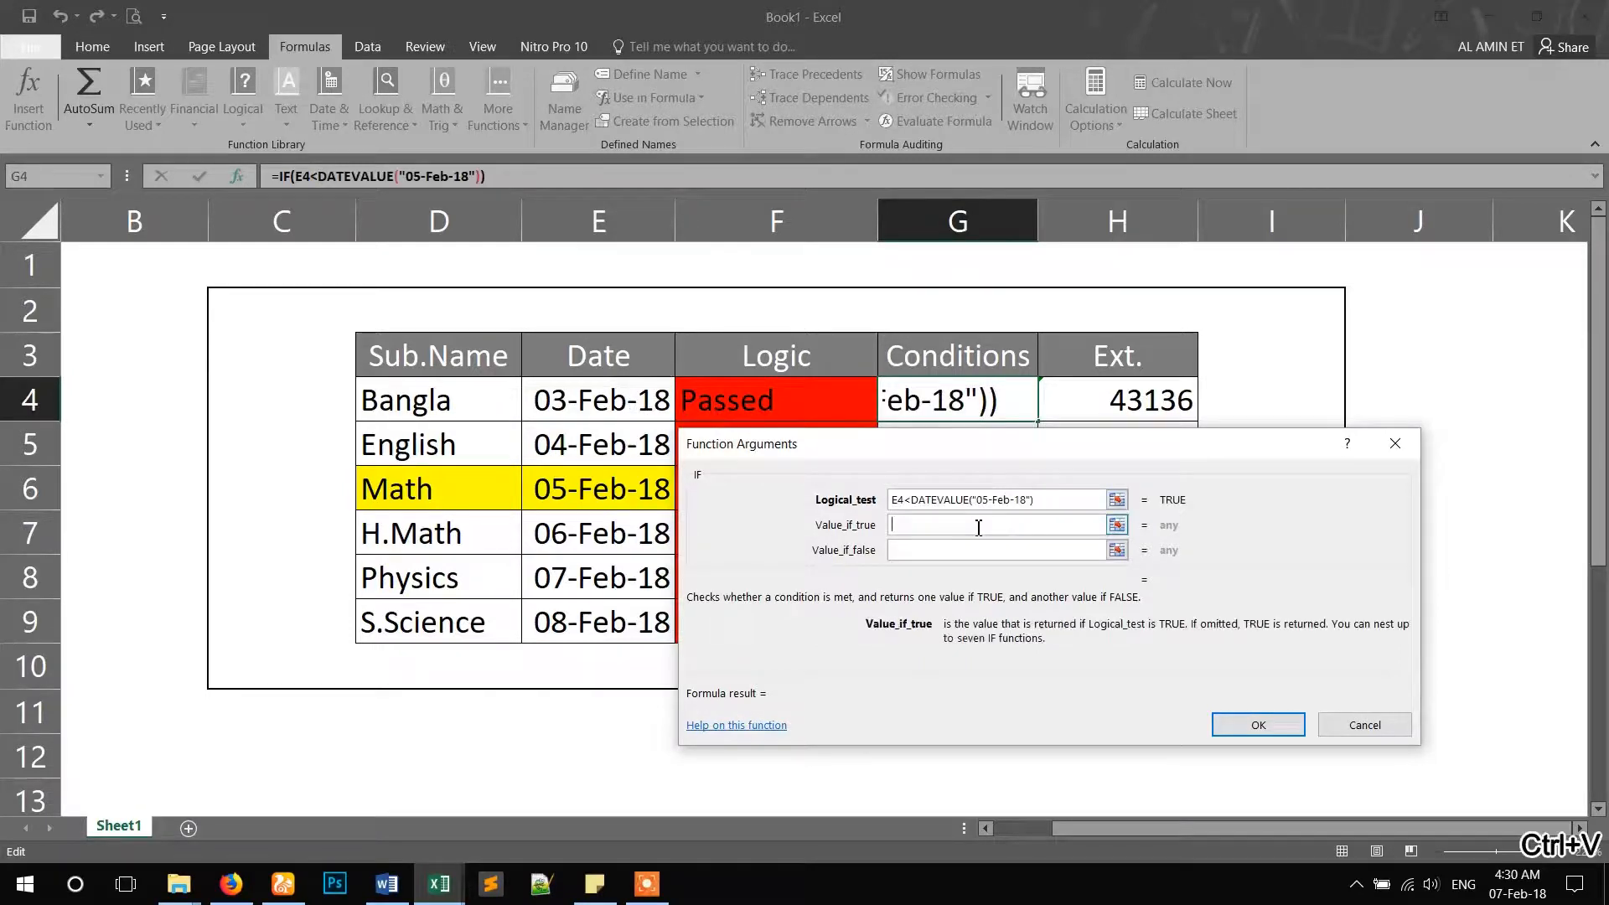
pyautogui.write('Pa')
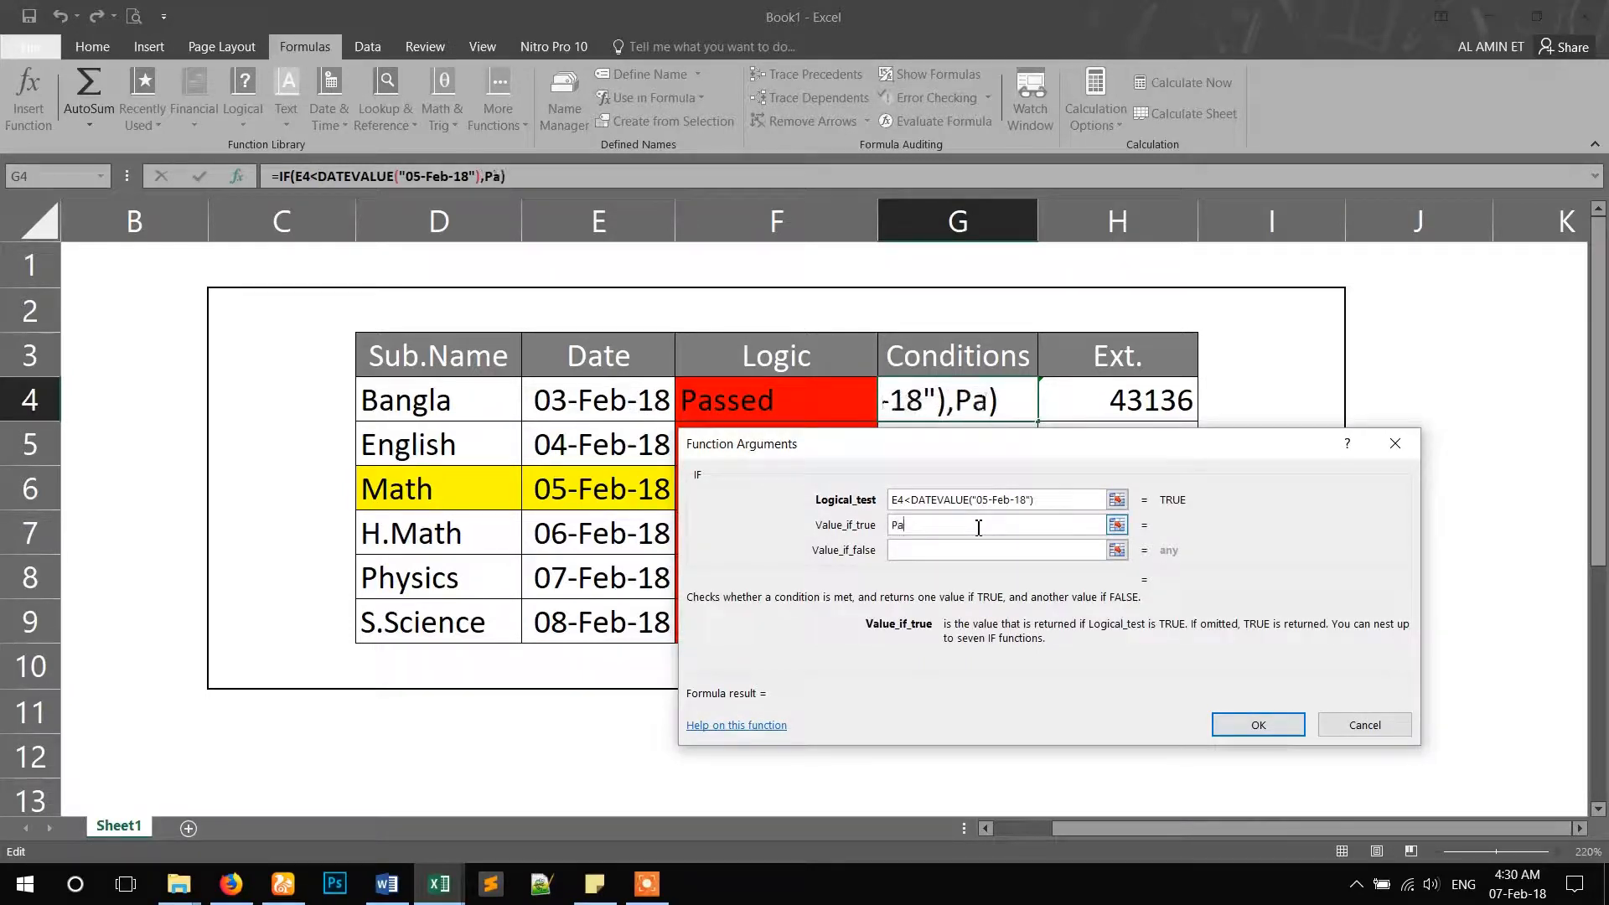
pyautogui.write('ssed')
pyautogui.press('Tab')
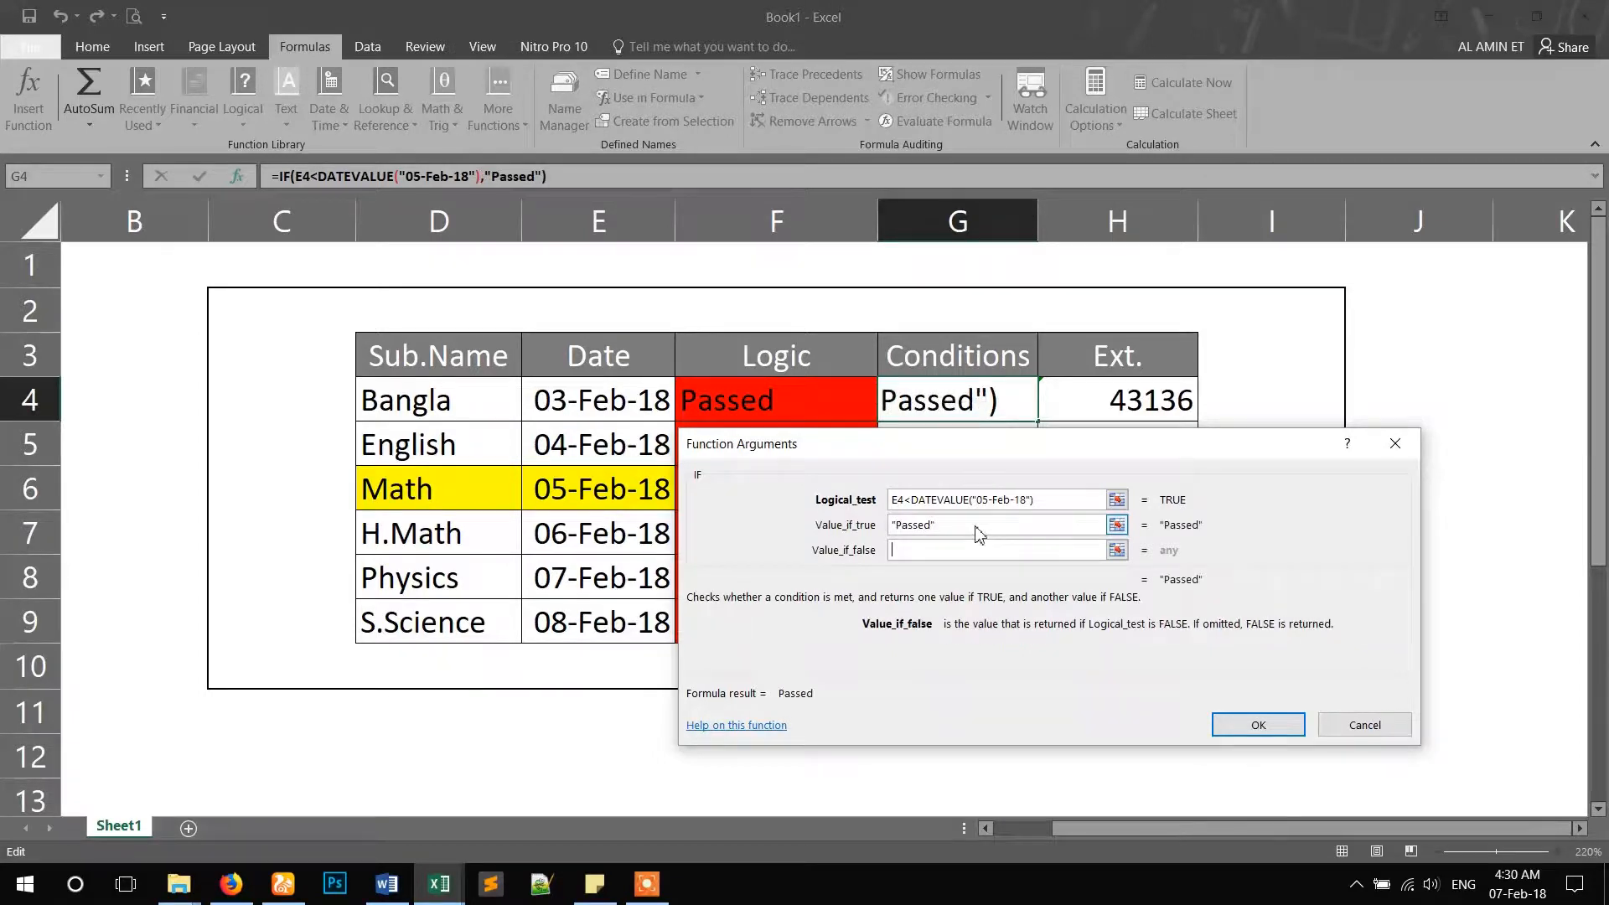
pyautogui.write('Fu')
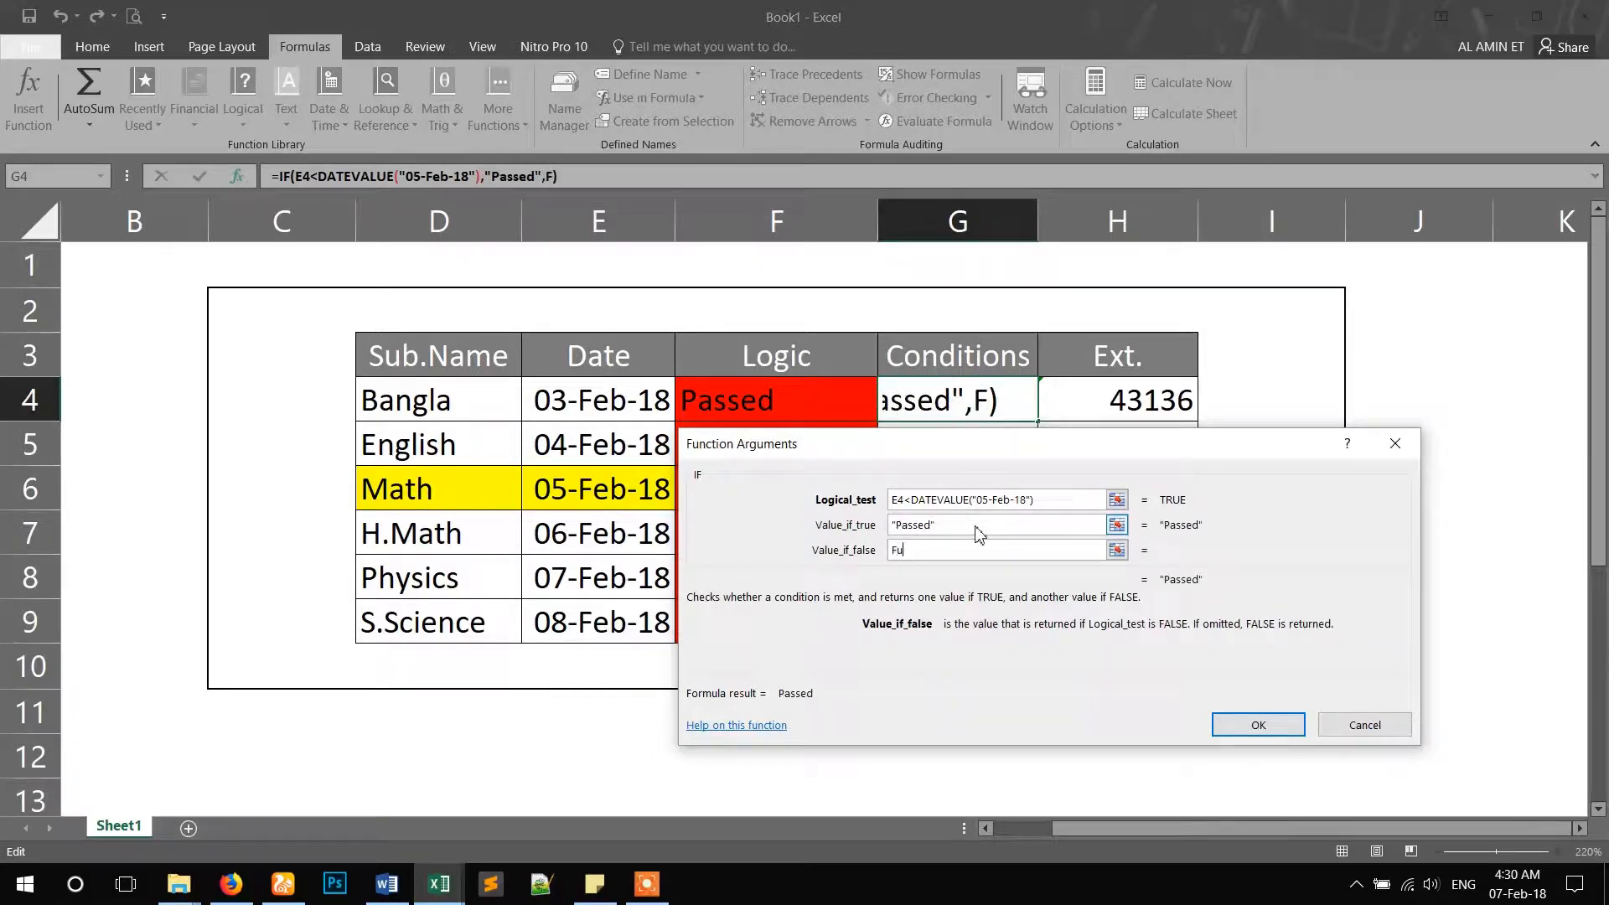
pyautogui.write('tu')
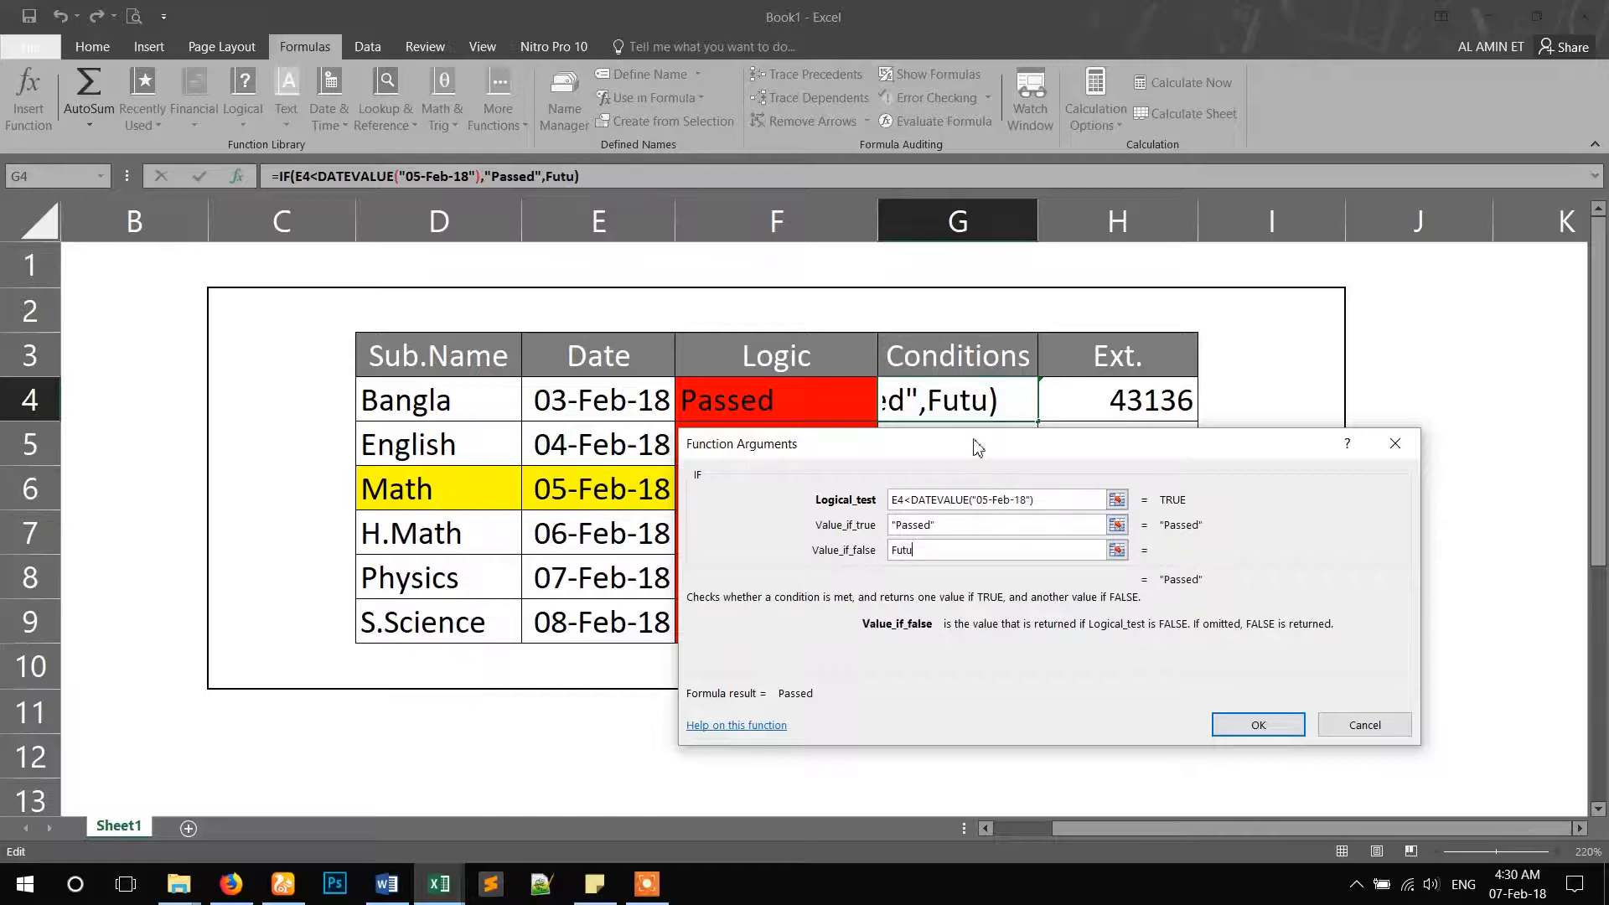
pyautogui.moveTo(977, 448)
pyautogui.mouseDown()
pyautogui.moveTo(1074, 446)
pyautogui.moveTo(953, 440)
pyautogui.mouseUp()
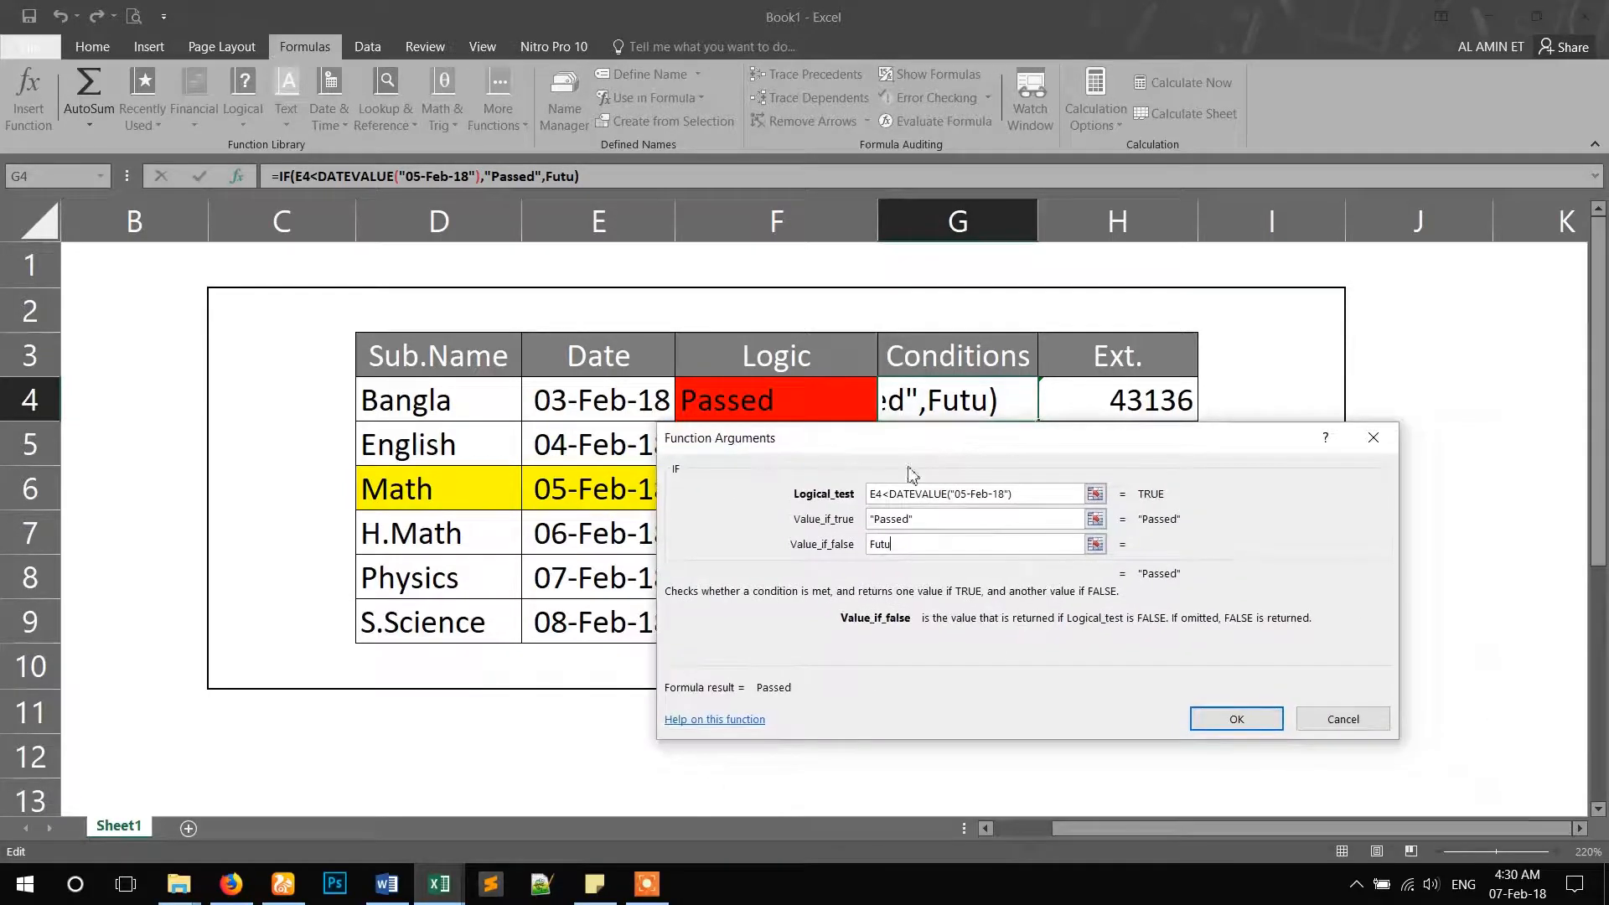
pyautogui.write('re')
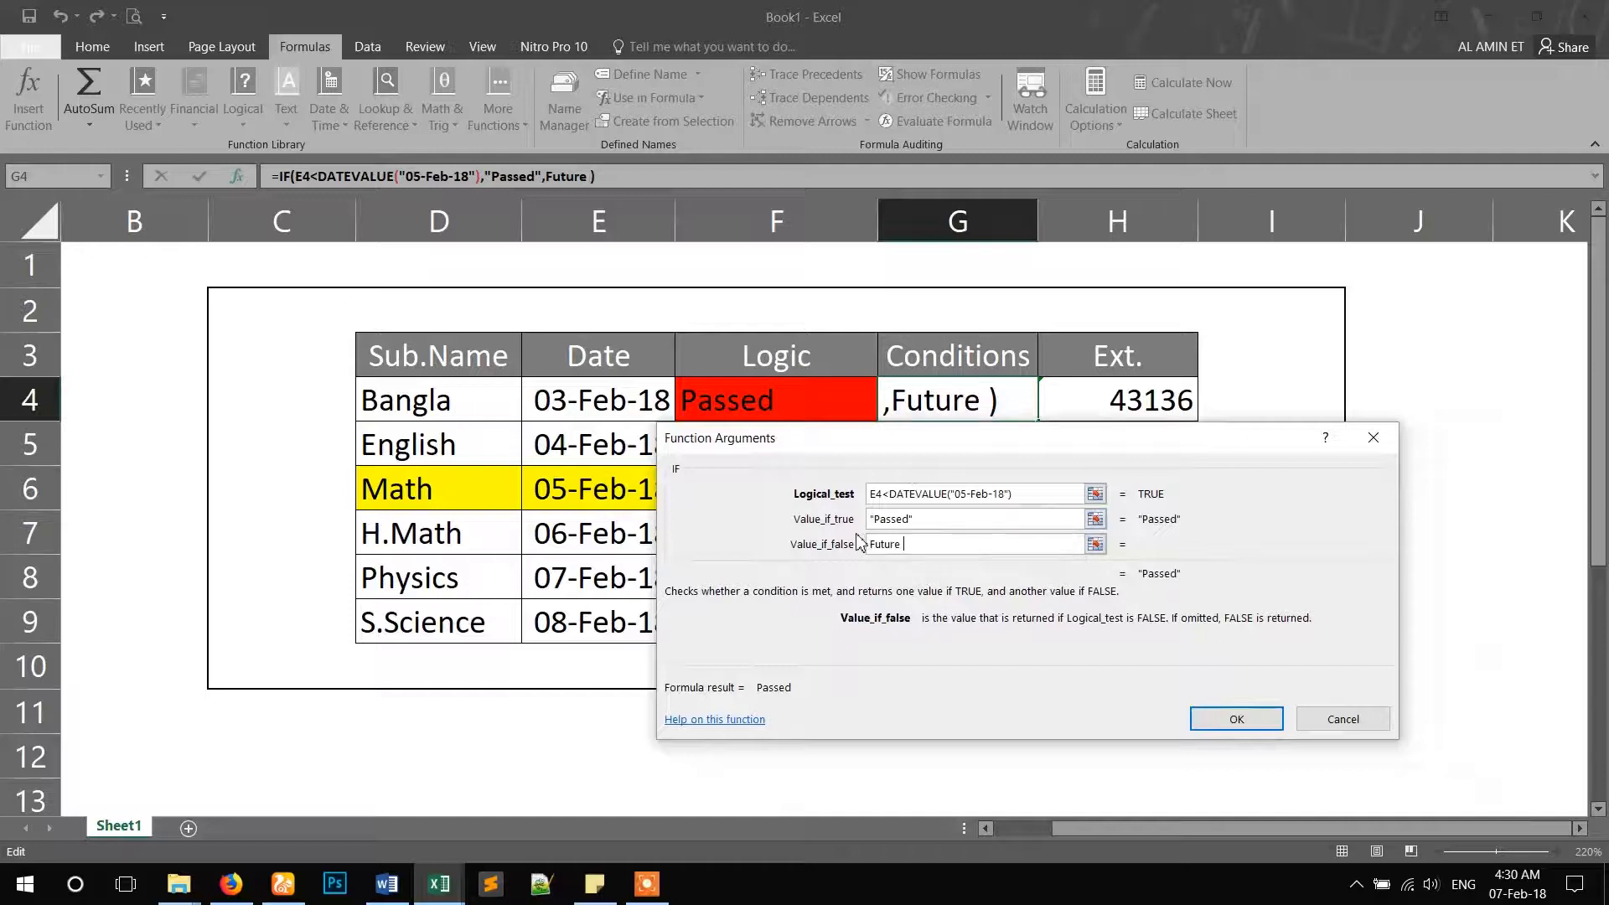
pyautogui.hotkey('shift', 'Tab')
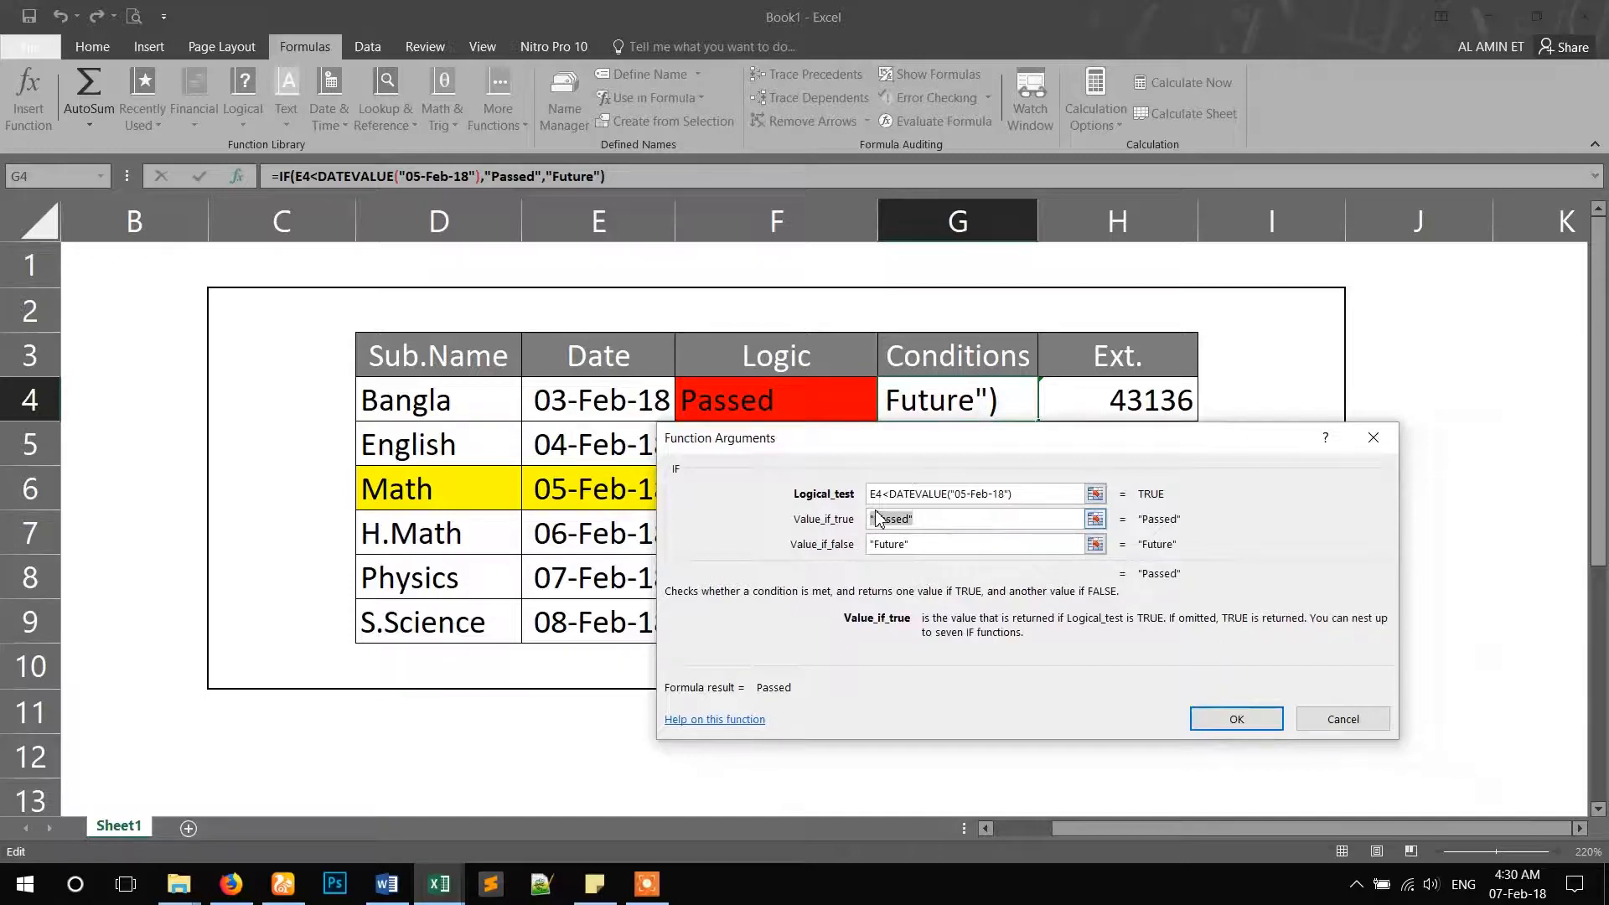
# - Confirm the IF formula in G4 and fill it down the Conditions column to G9
pyautogui.click(959, 548)
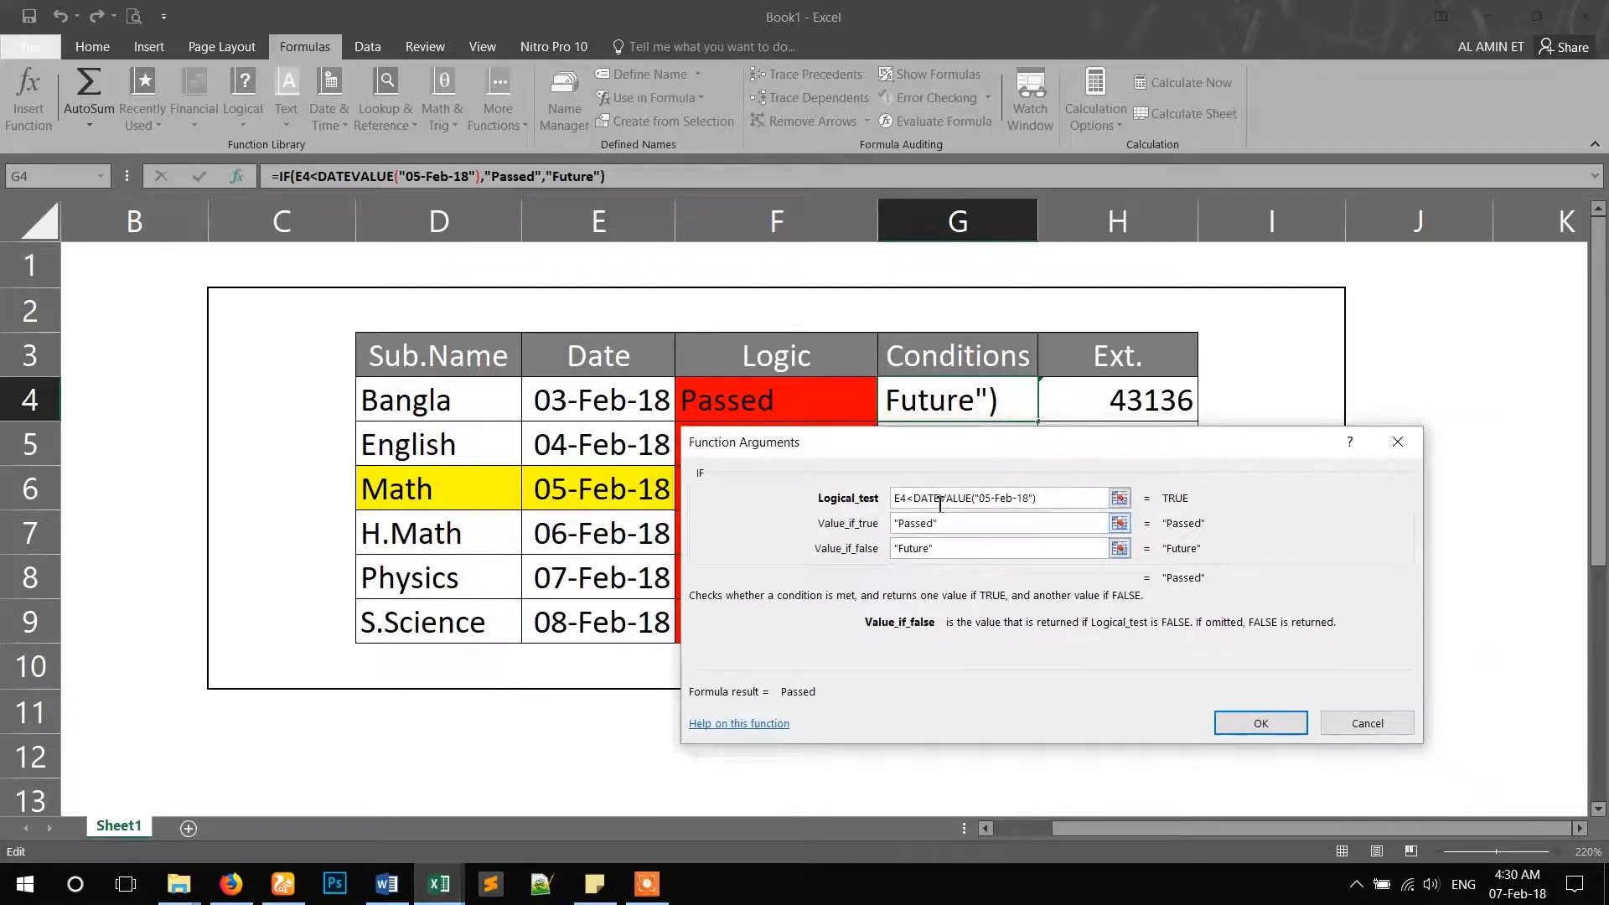
pyautogui.click(948, 524)
pyautogui.click(959, 548)
pyautogui.click(1254, 726)
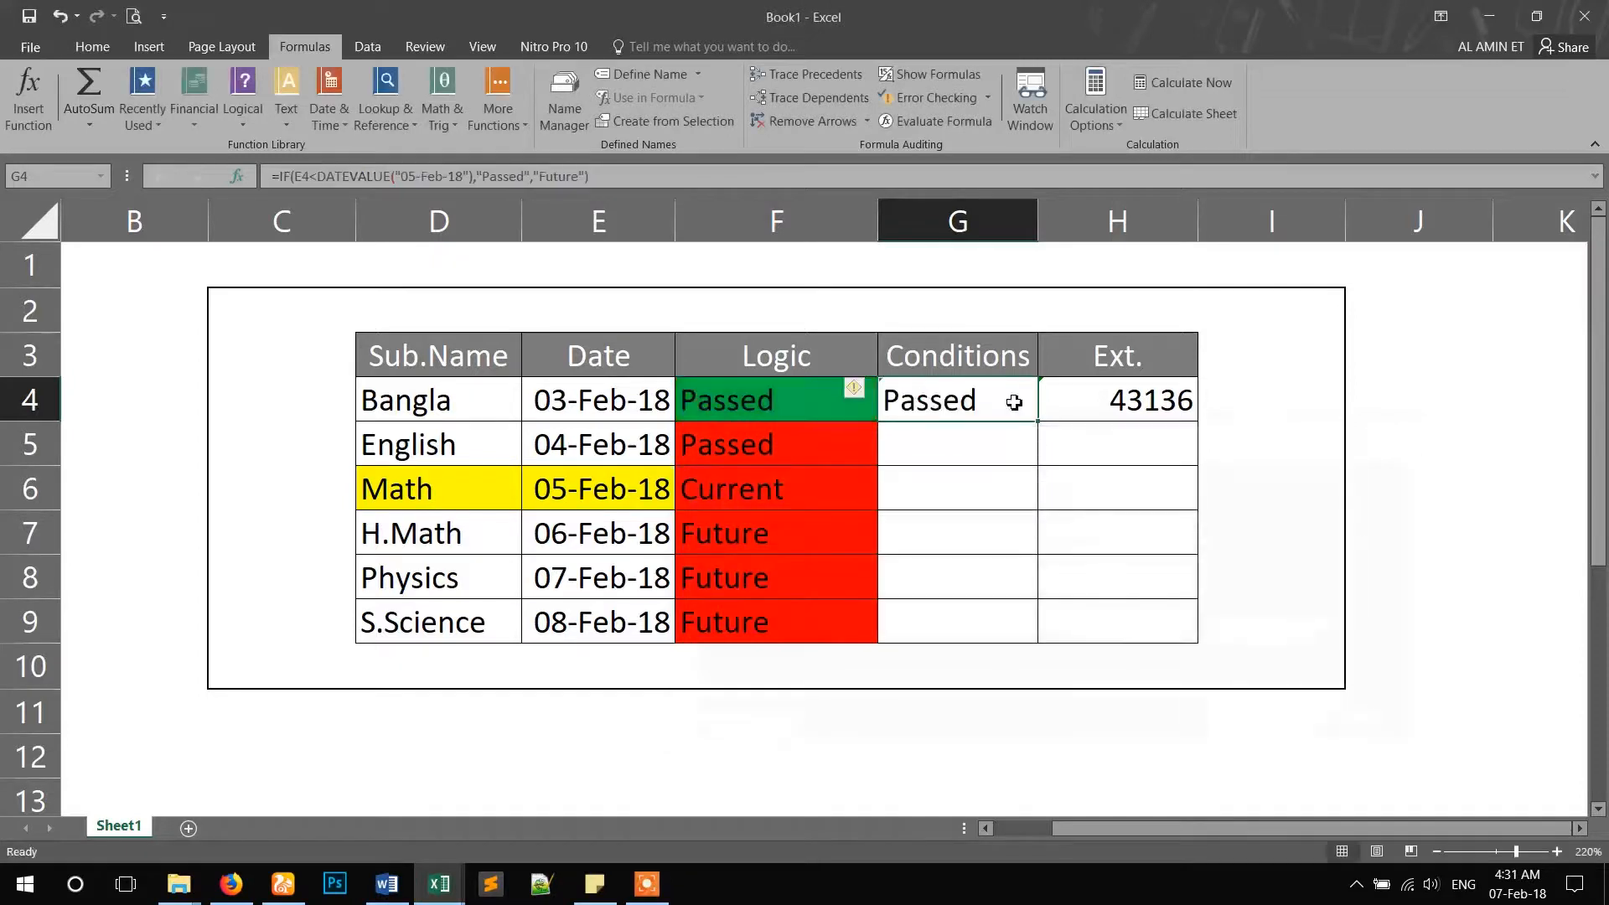
pyautogui.moveTo(1042, 425); pyautogui.dragTo(1032, 630)
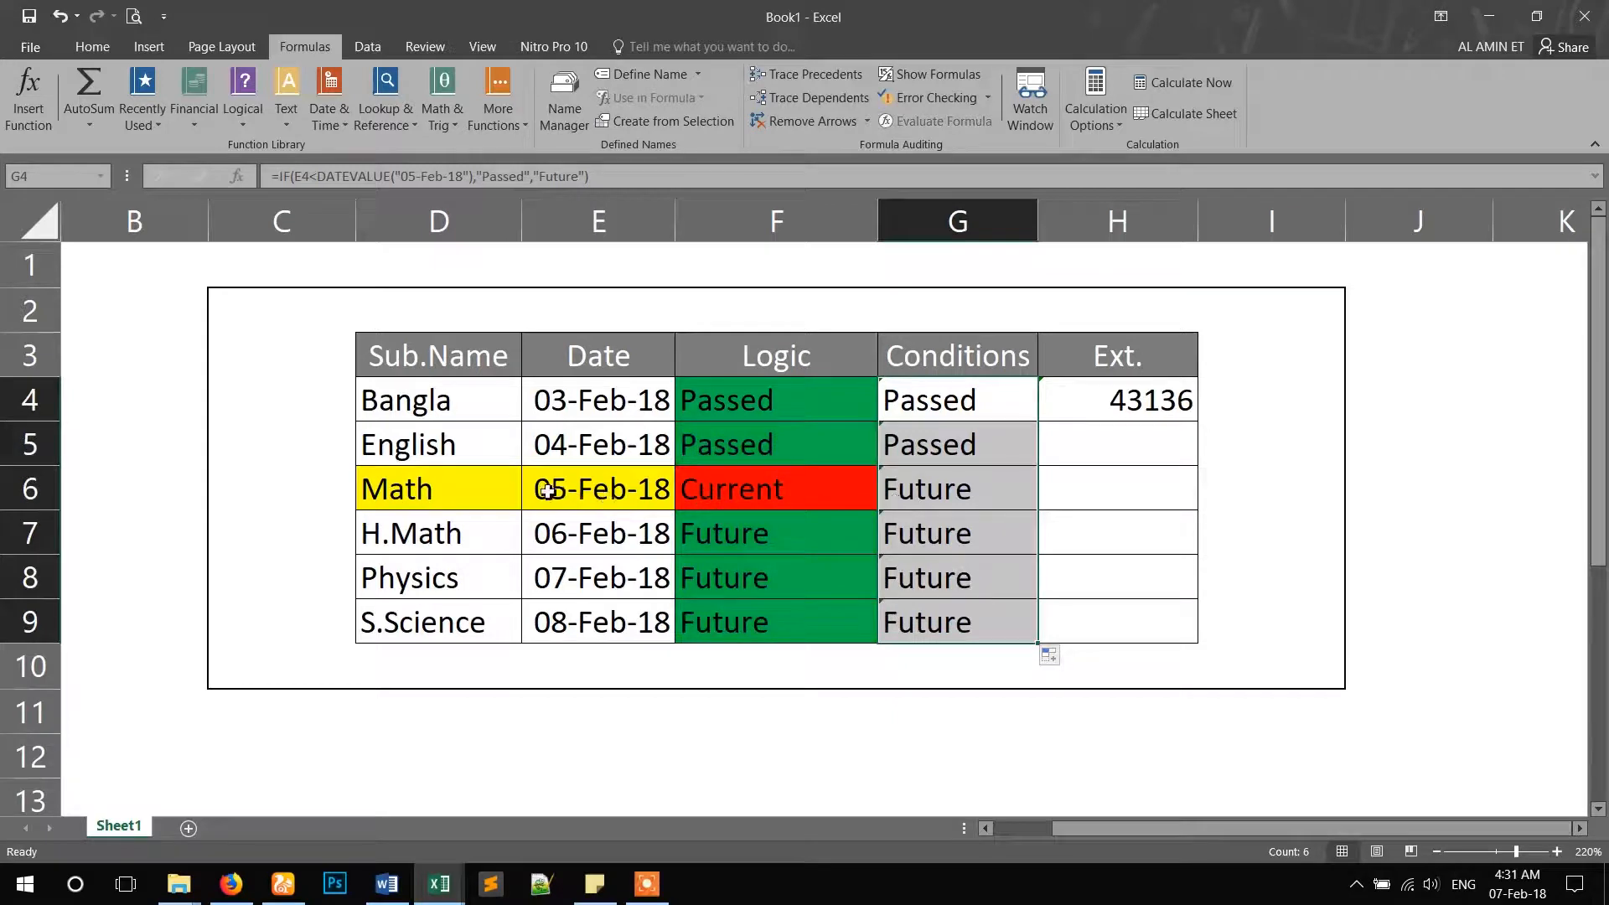
# - Compare the Math row's Logic and Conditions entries and review the cell reference in G5's IF formula
pyautogui.moveTo(470, 495); pyautogui.dragTo(932, 503)
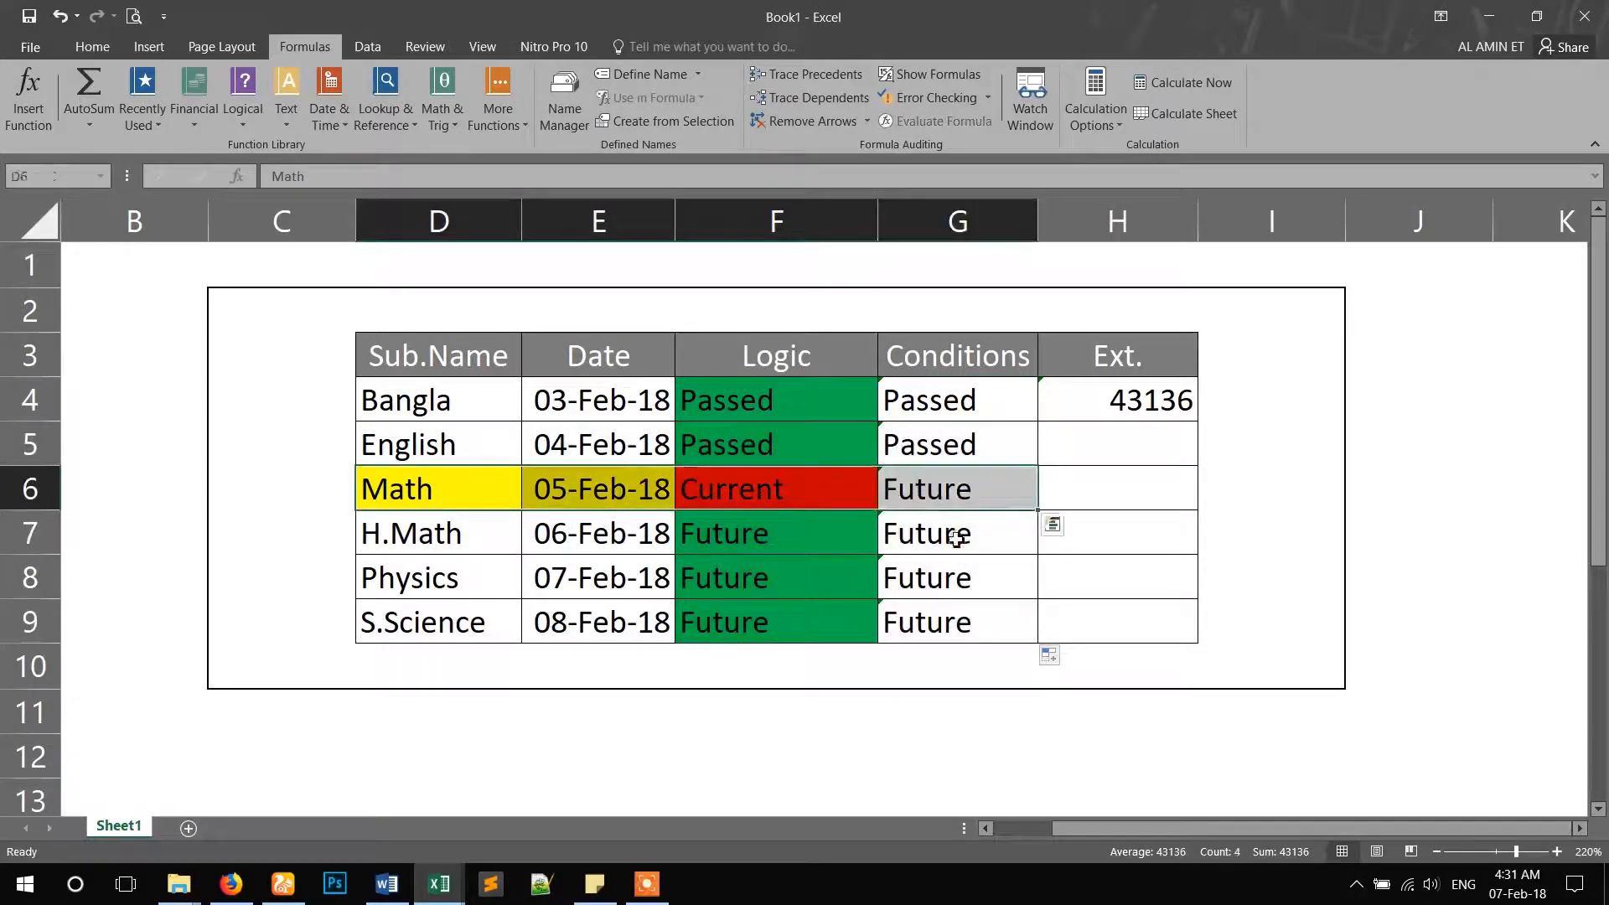
pyautogui.click(957, 540)
pyautogui.click(944, 484)
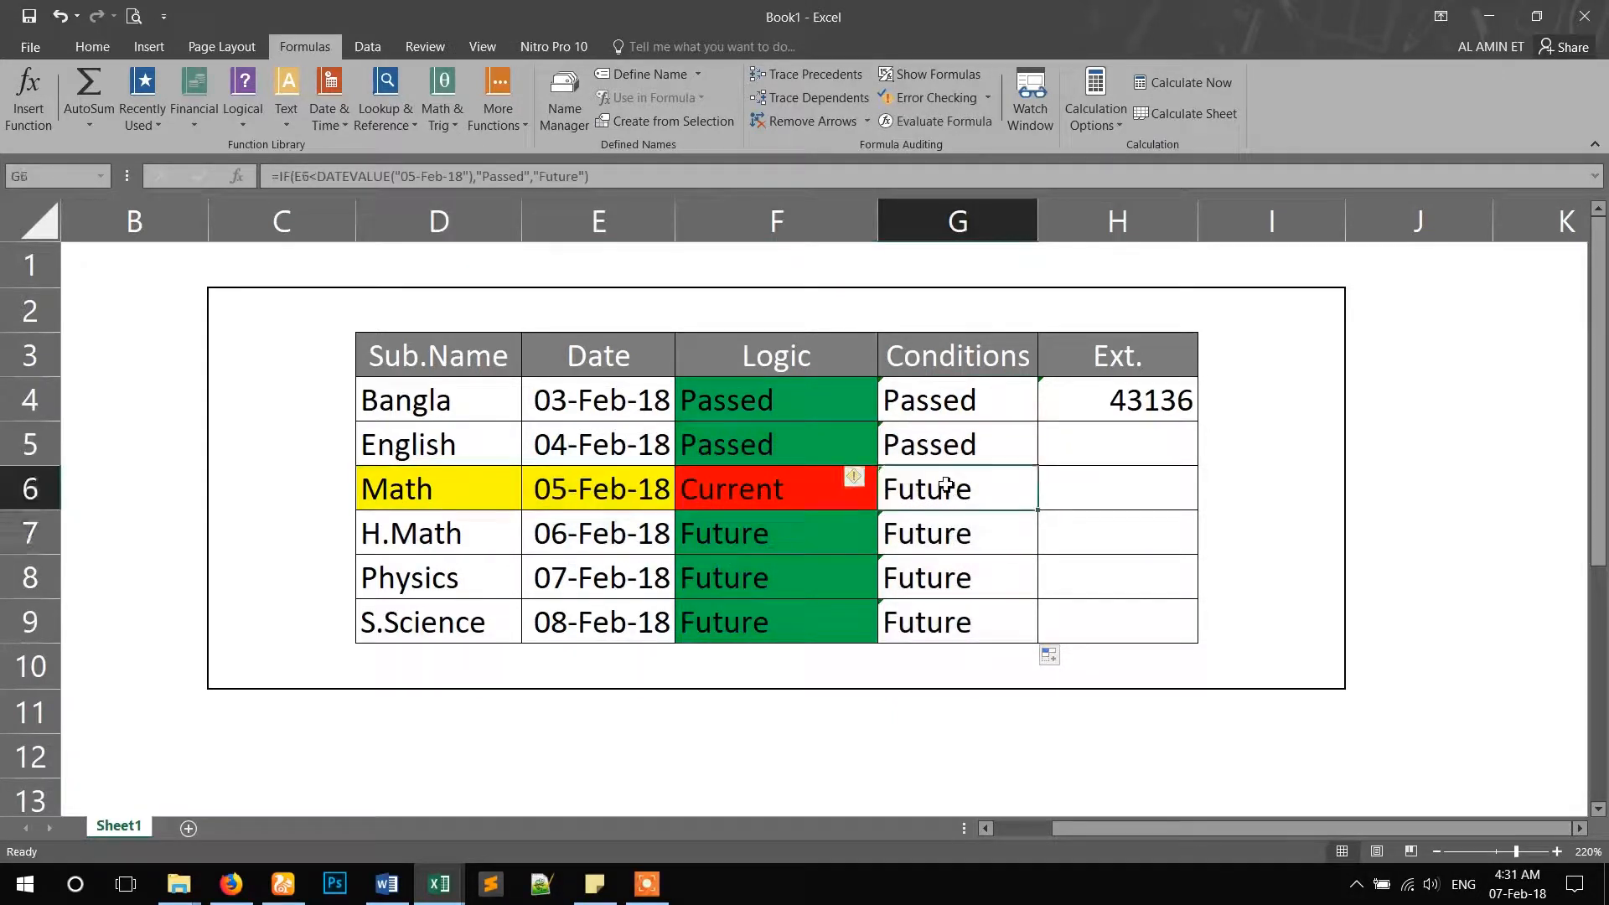
pyautogui.doubleClick(970, 443)
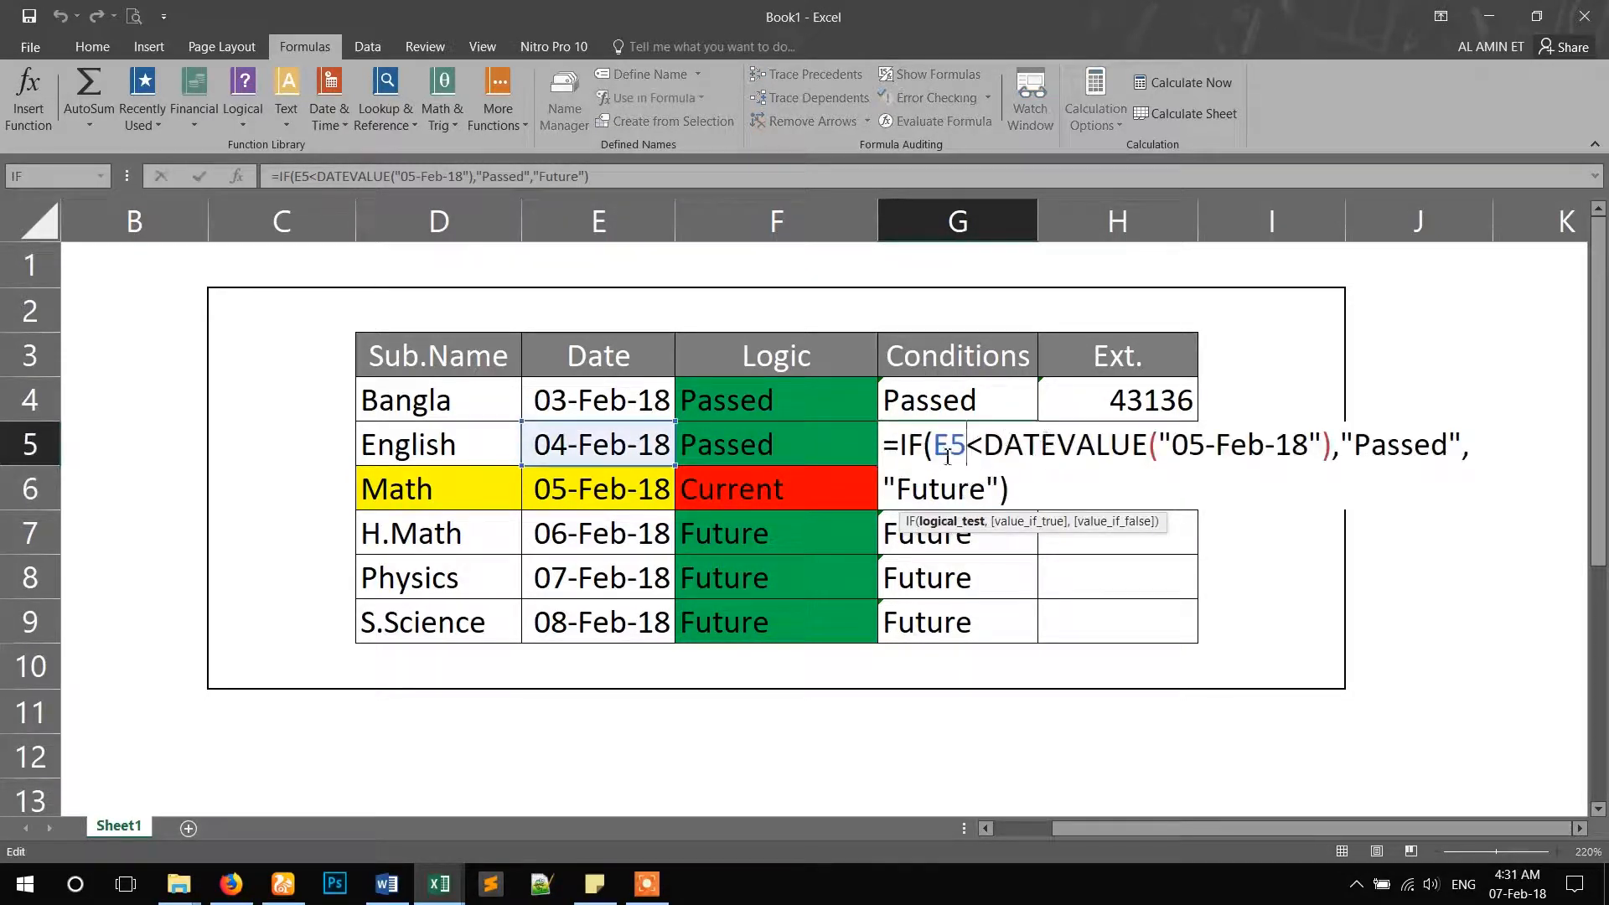
pyautogui.doubleClick(972, 445)
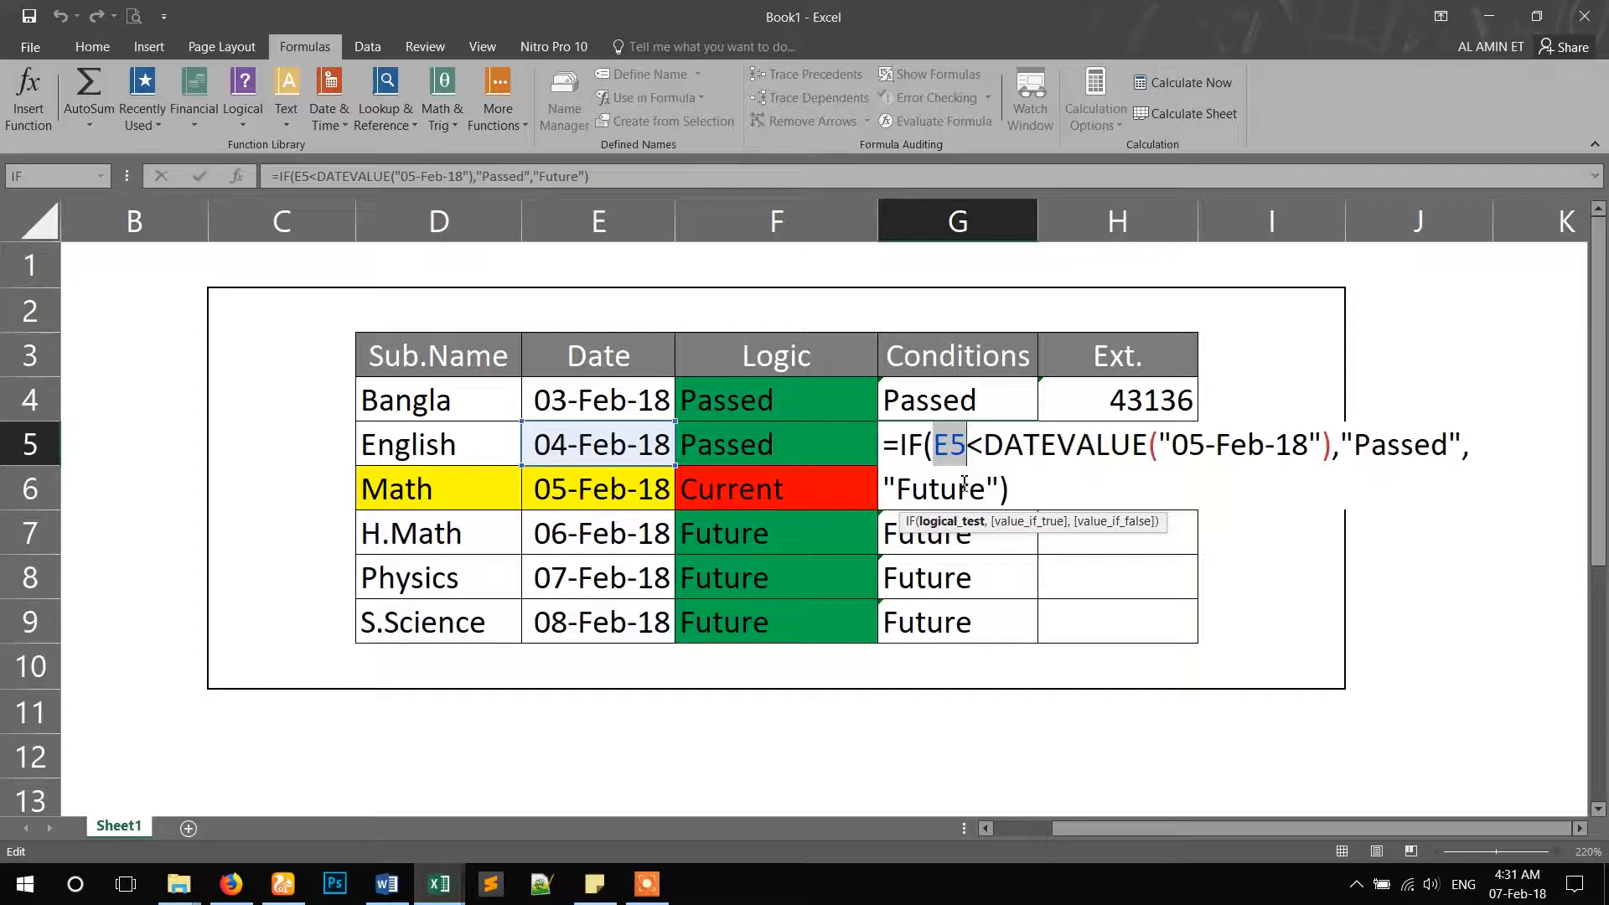
pyautogui.press('Return')
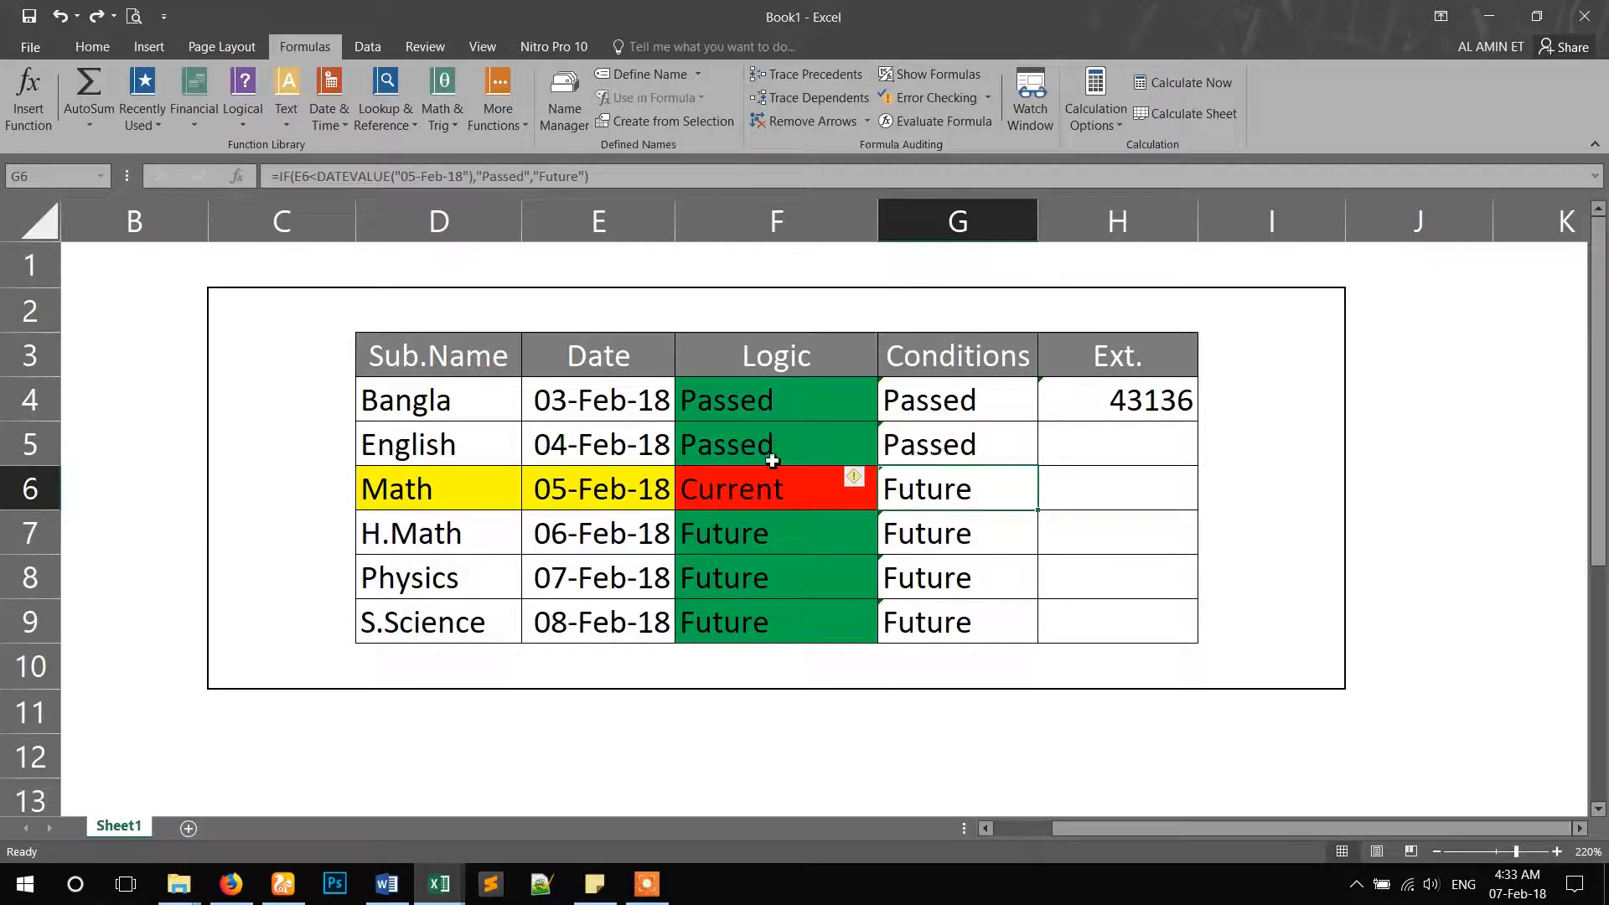
pyautogui.click(722, 495)
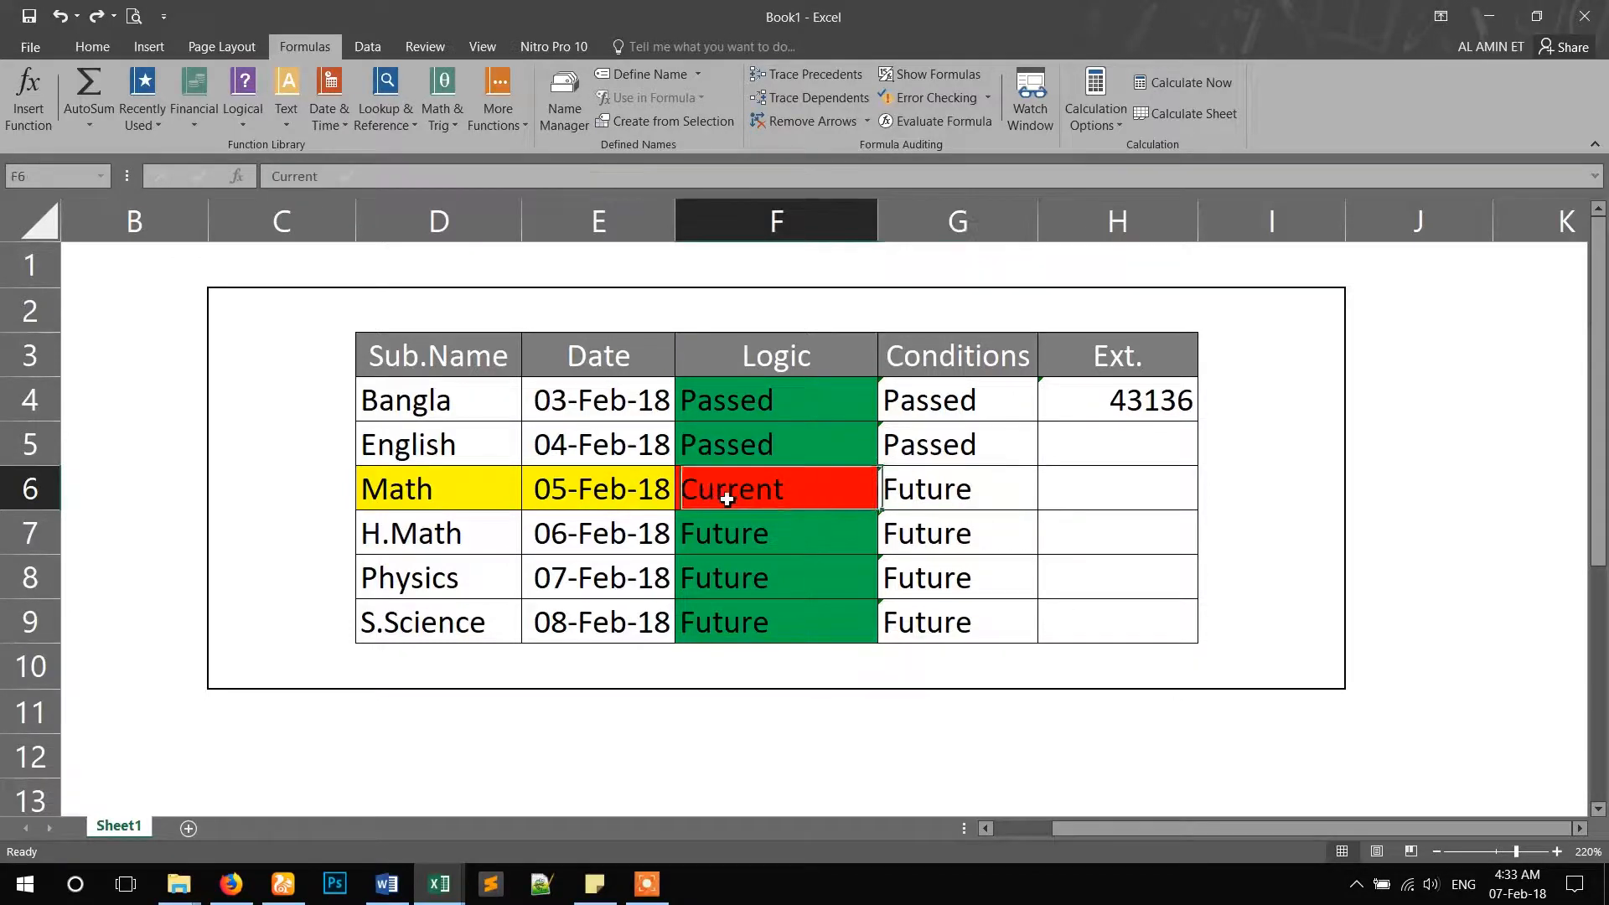
# - Copy the IF expression from G6's formula without the equals sign and leave the cell unedited
pyautogui.click(953, 500)
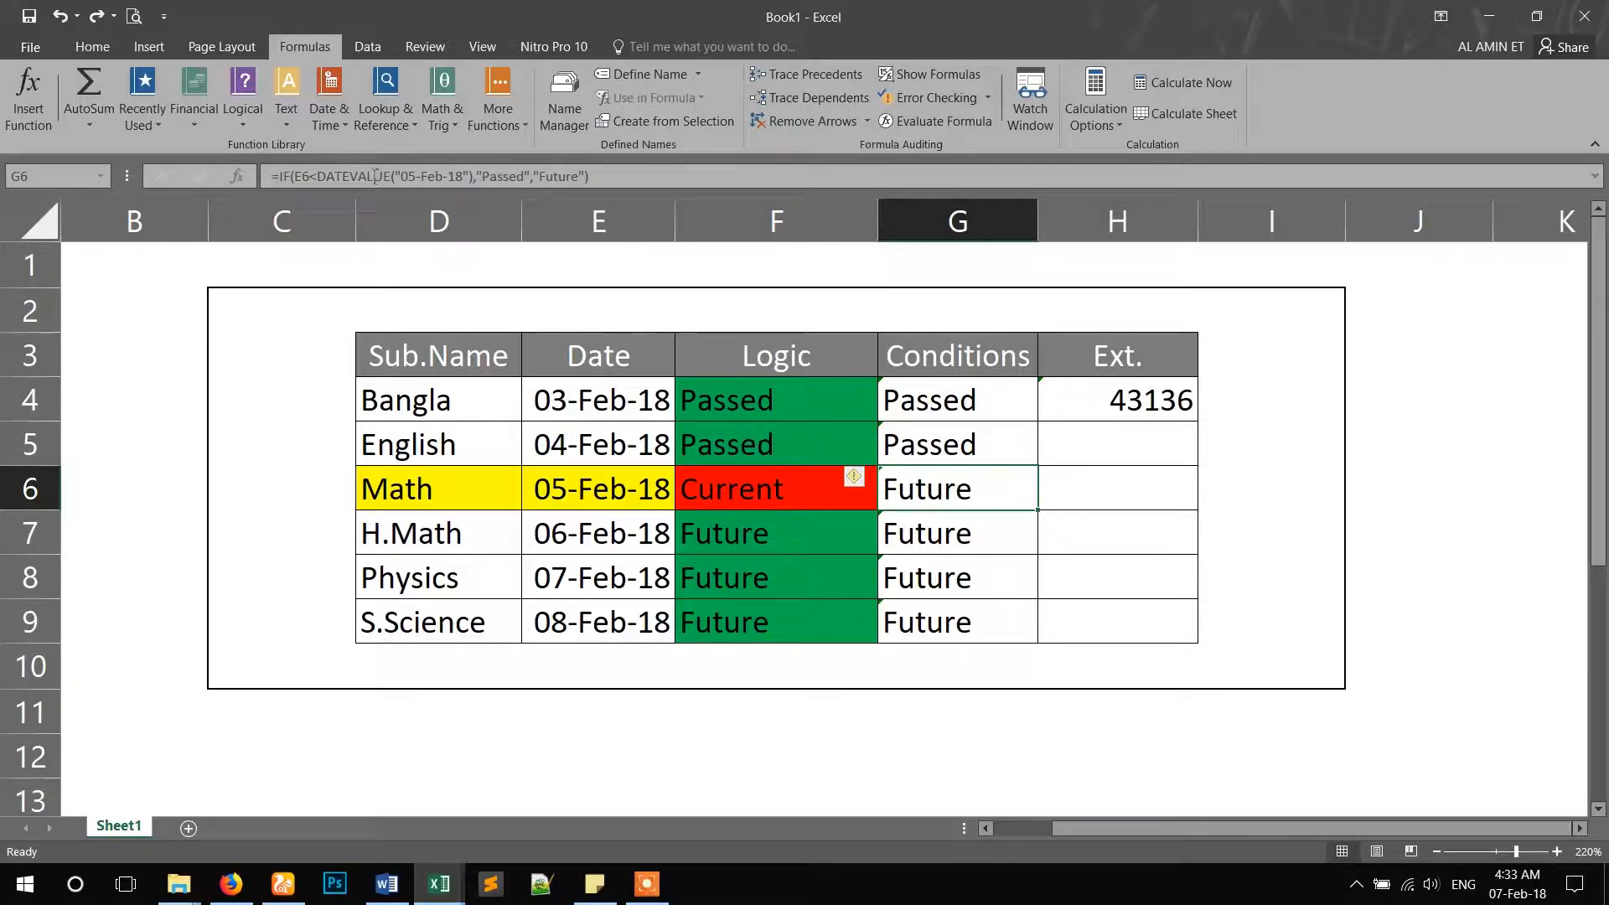
pyautogui.moveTo(273, 175); pyautogui.dragTo(617, 175)
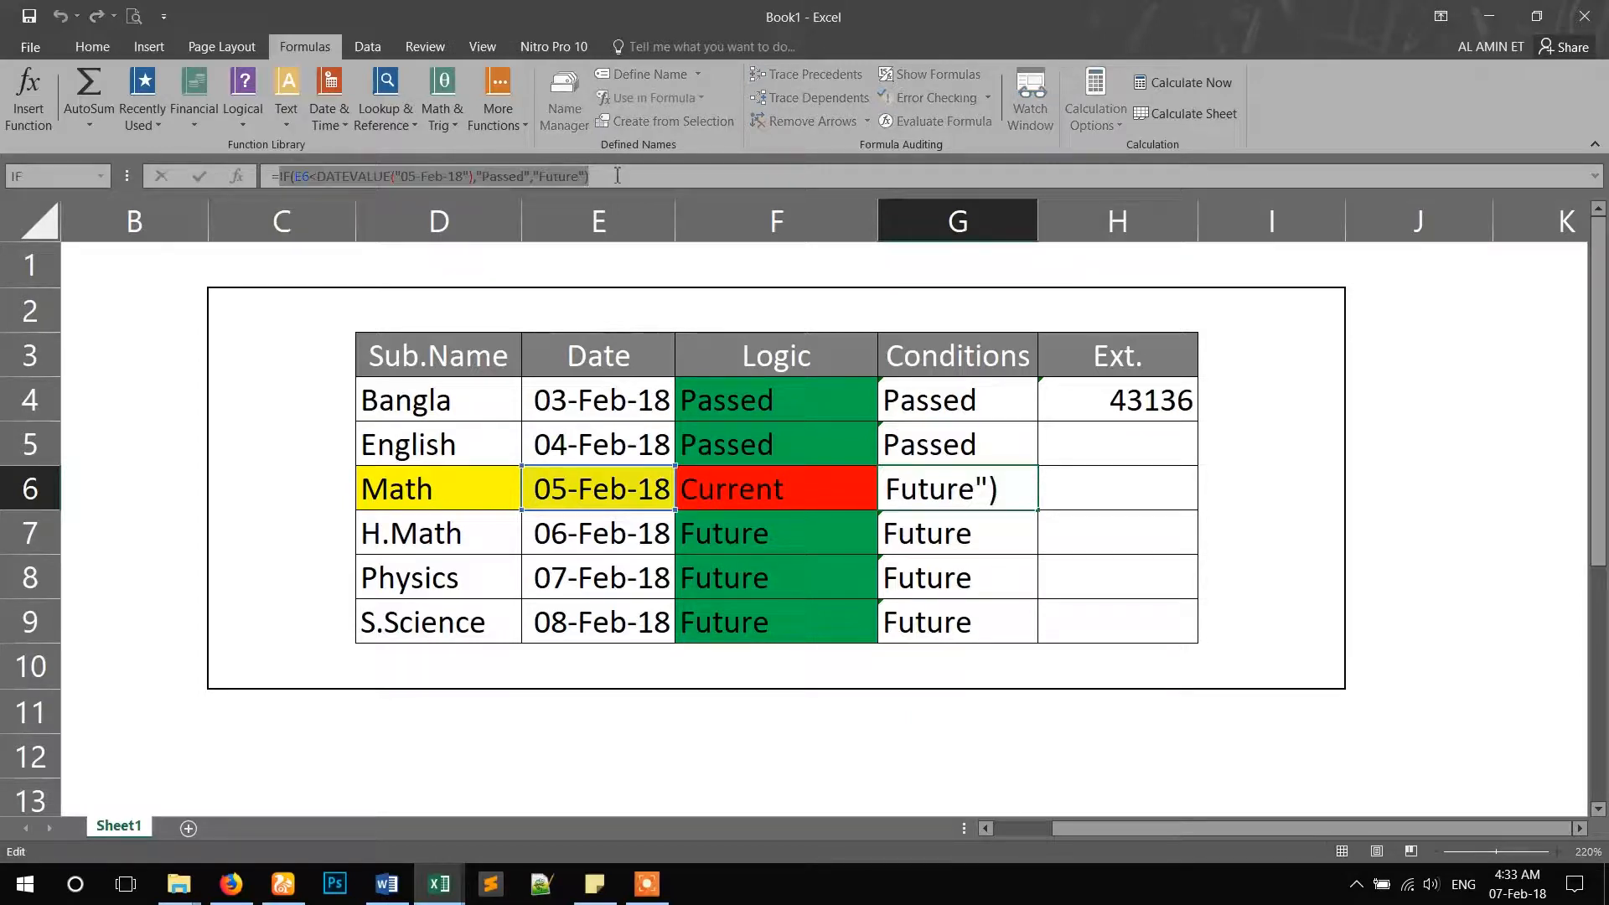
pyautogui.hotkey('ctrl', 'c')
pyautogui.press('Escape')
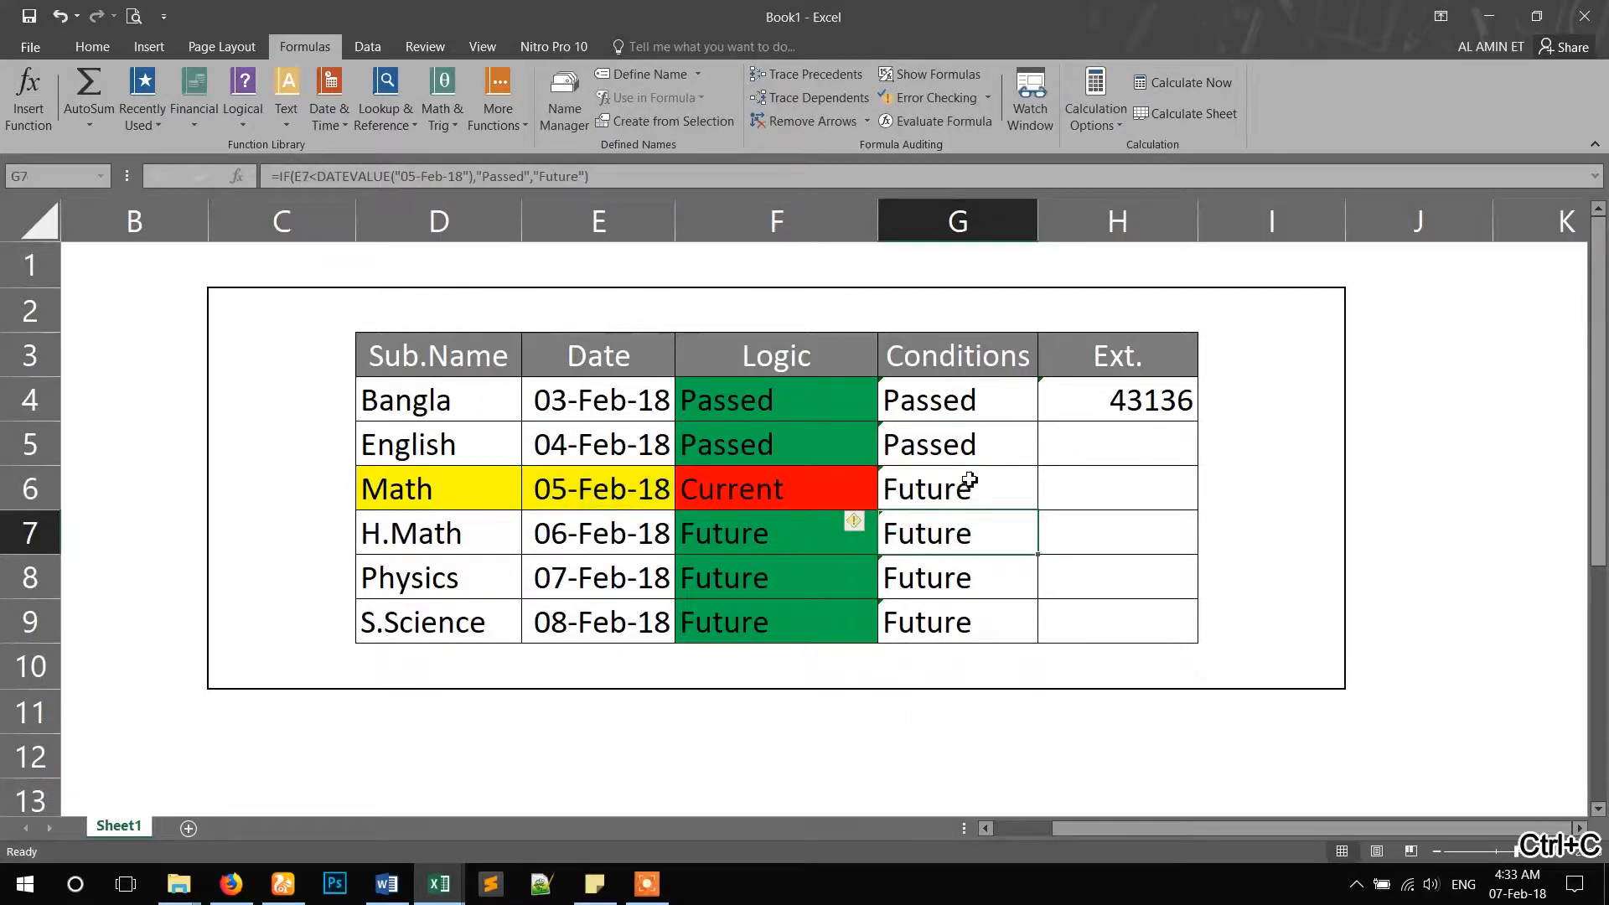
# - In G6's formula, change the comparison operator to equals and the value if true to "Current"
pyautogui.click(313, 177)
pyautogui.moveTo(313, 178); pyautogui.dragTo(320, 178)
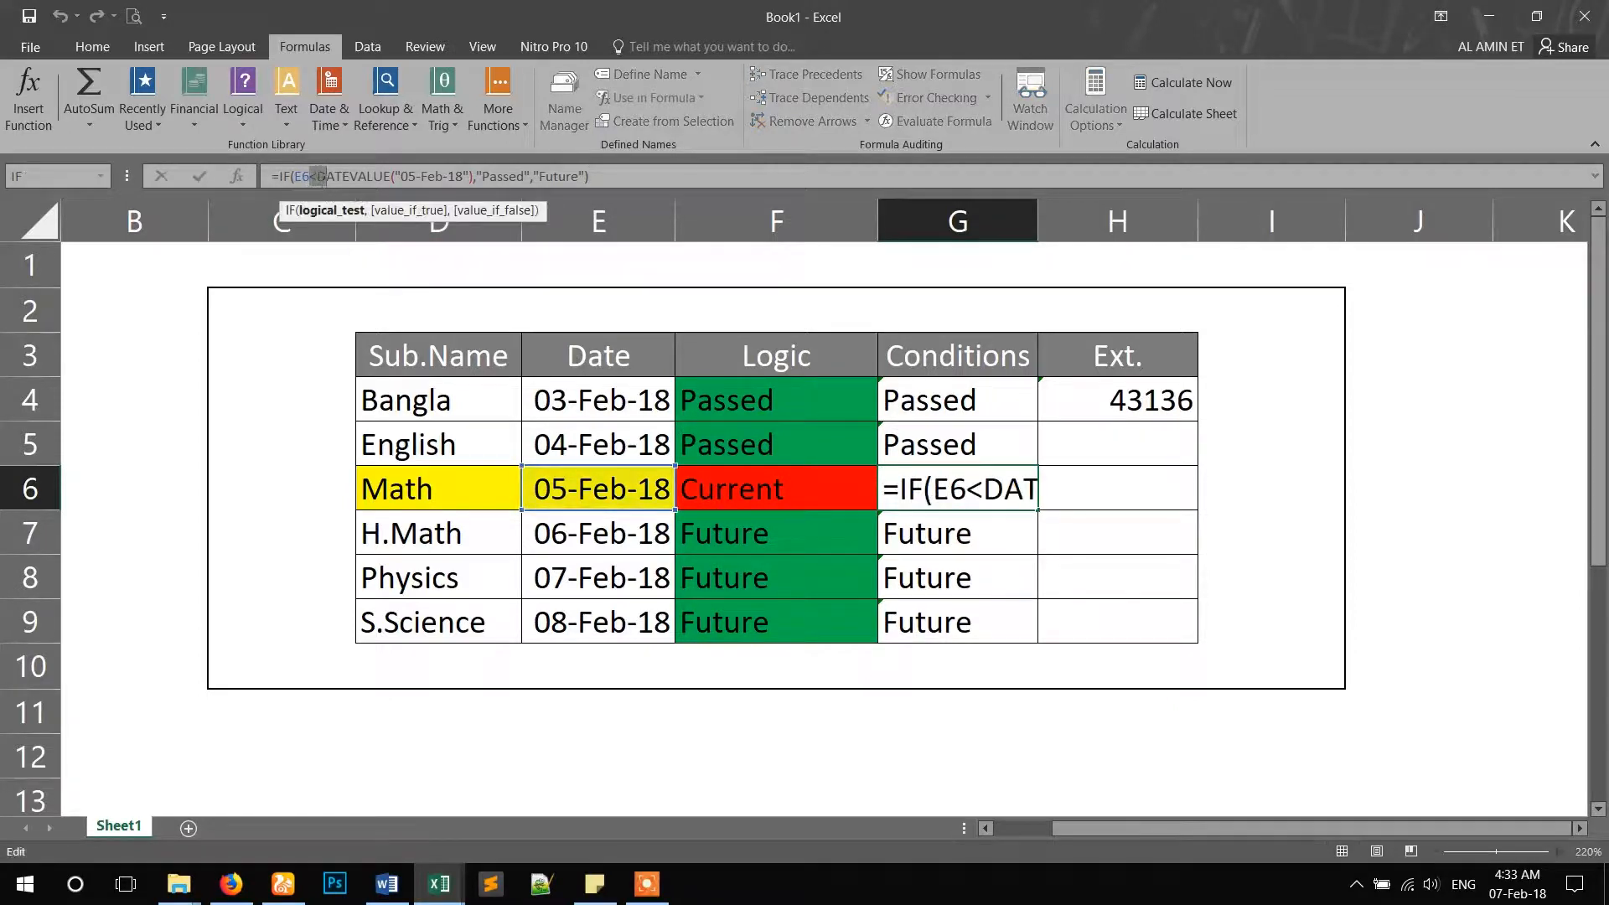
pyautogui.click(941, 493)
pyautogui.moveTo(966, 493); pyautogui.dragTo(986, 493)
pyautogui.write('=')
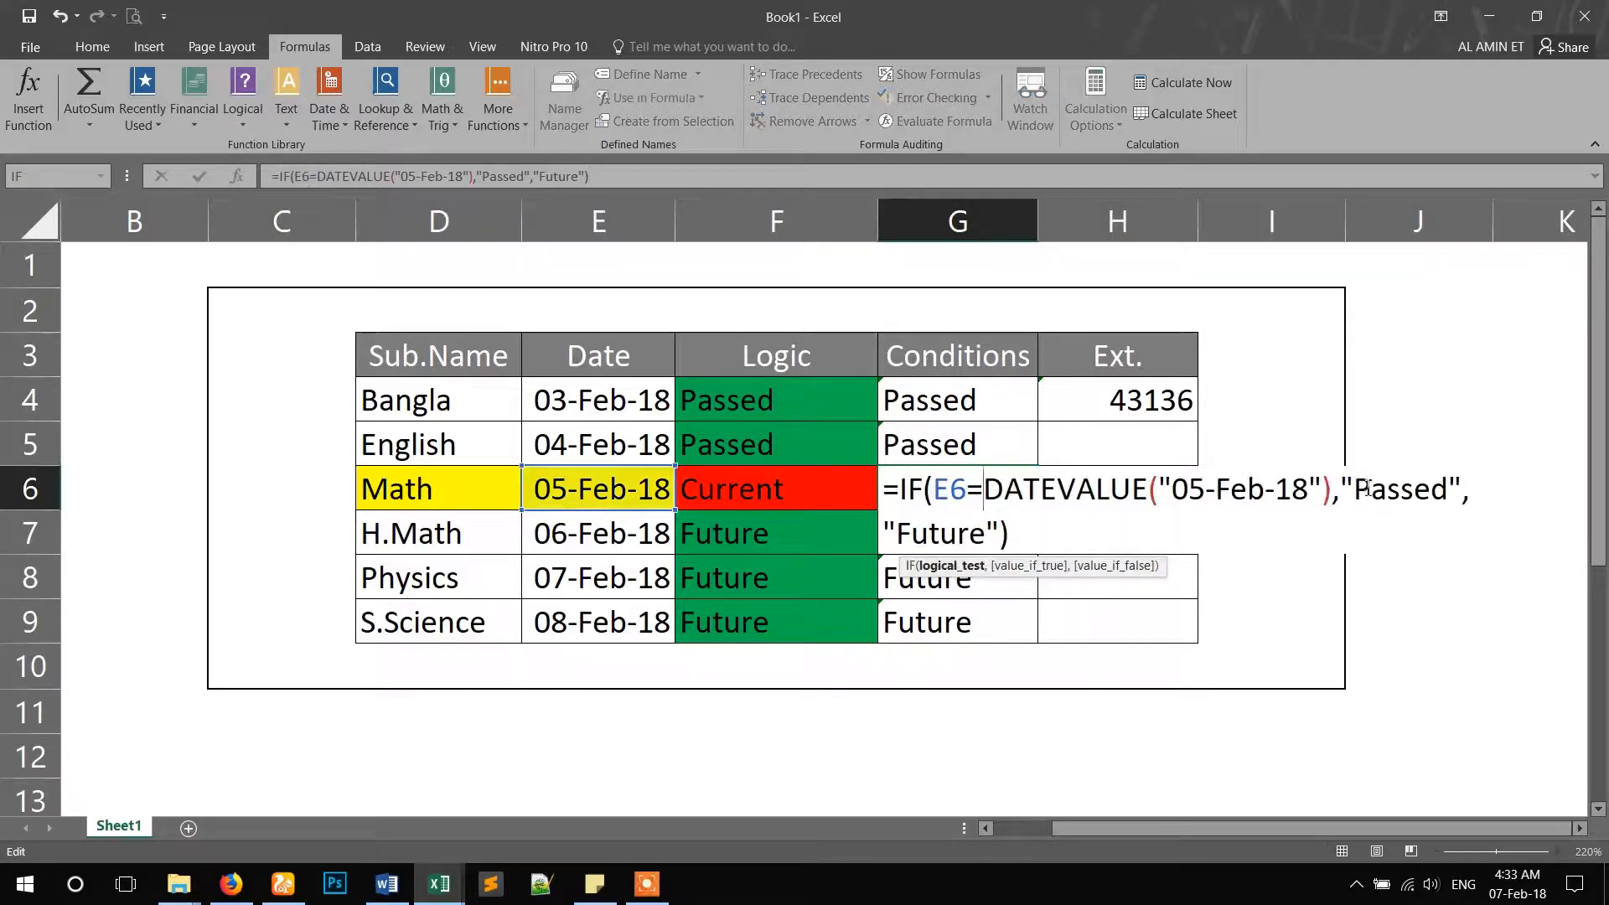
pyautogui.moveTo(1353, 491); pyautogui.dragTo(1440, 496)
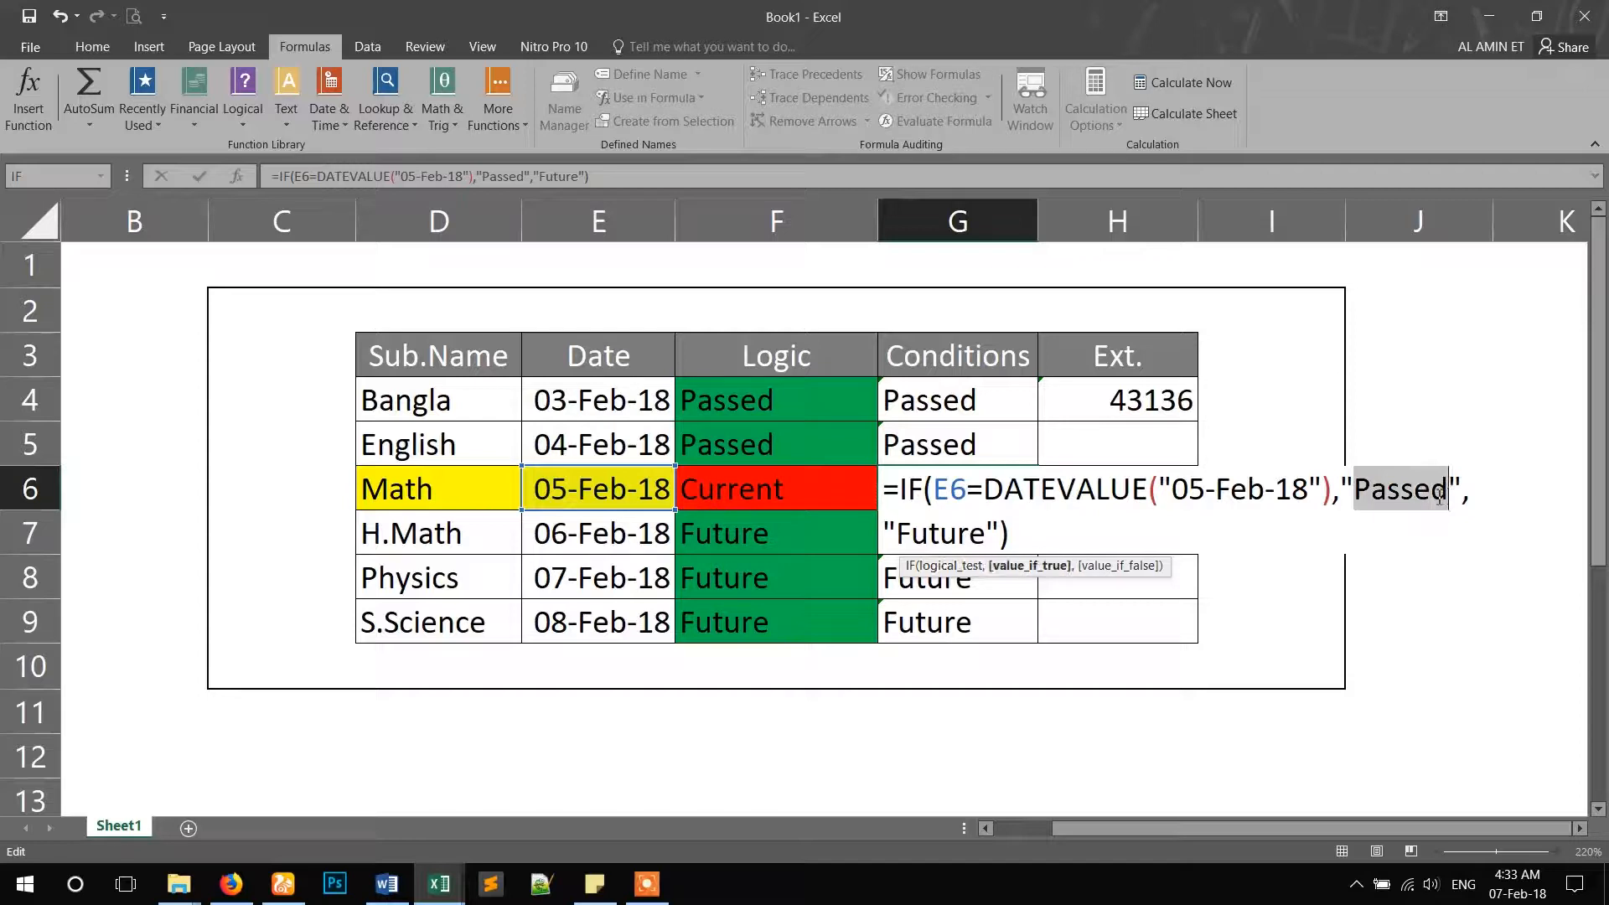
pyautogui.write('Curren')
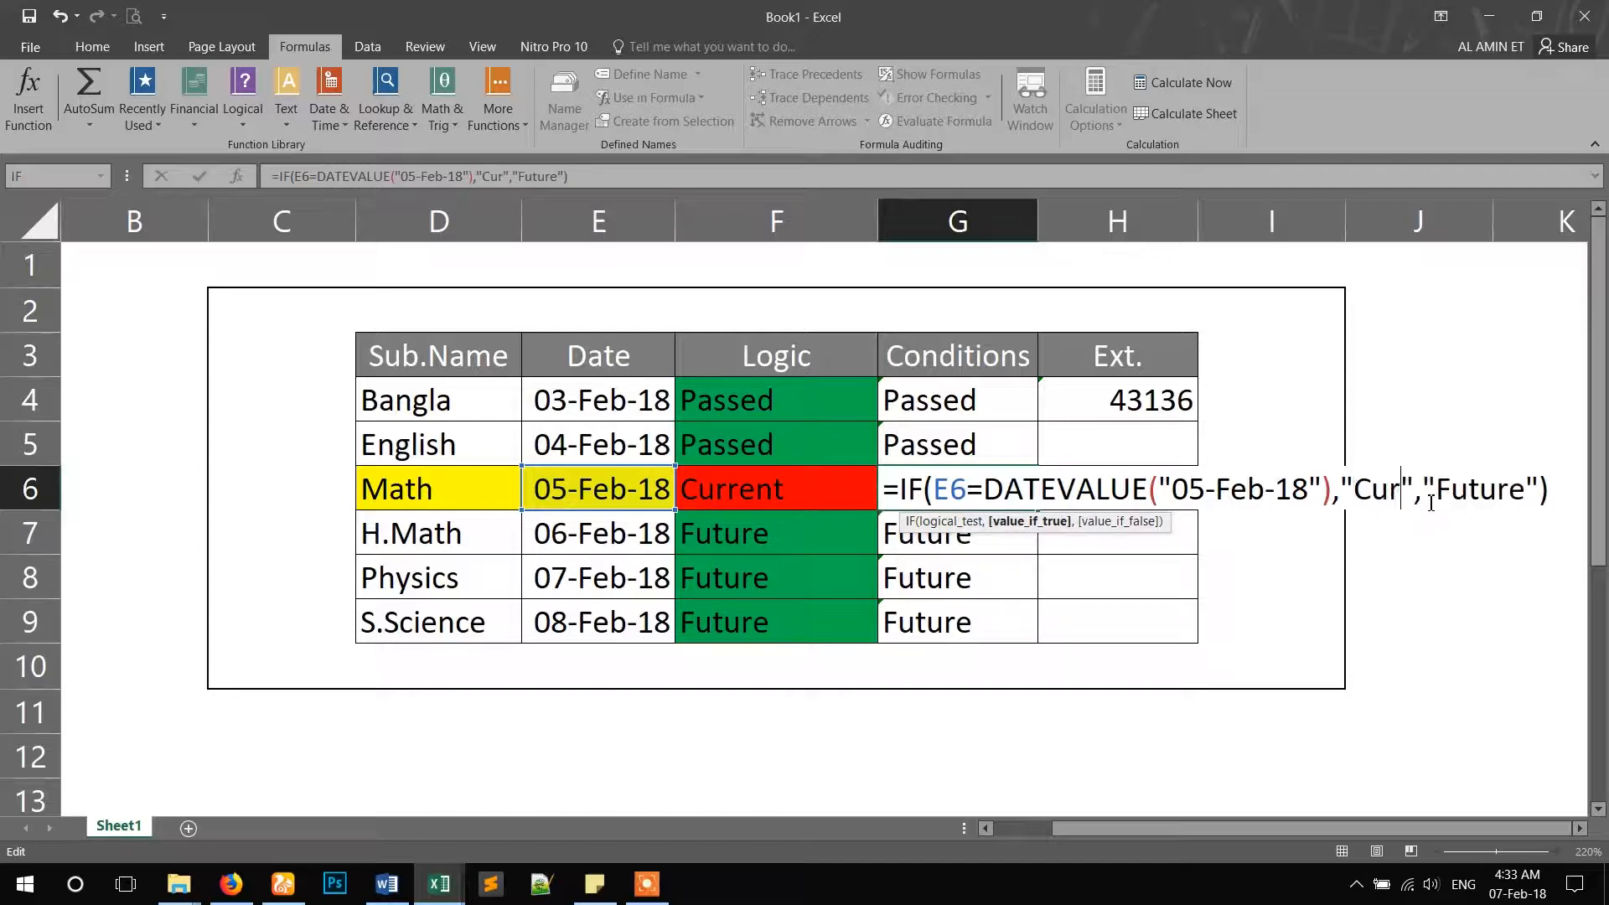
pyautogui.write('t')
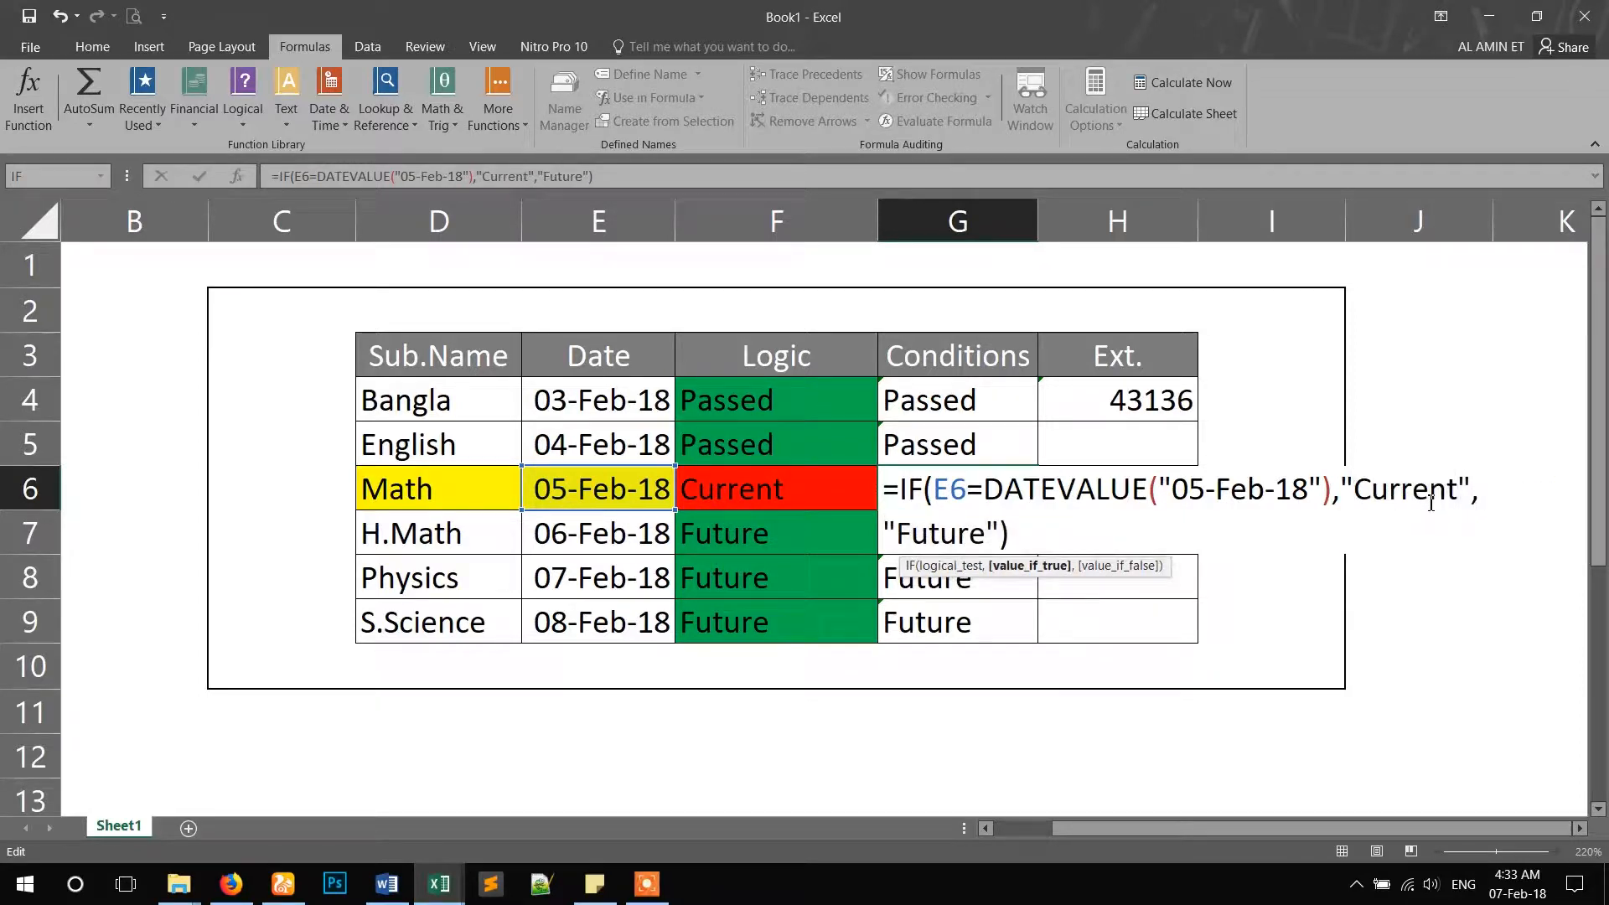
# - Replace "Future" in G6's formula with the copied IF expression as a nested IF and confirm the formula
pyautogui.moveTo(999, 534); pyautogui.dragTo(886, 530)
pyautogui.hotkey('ctrl', 'v')
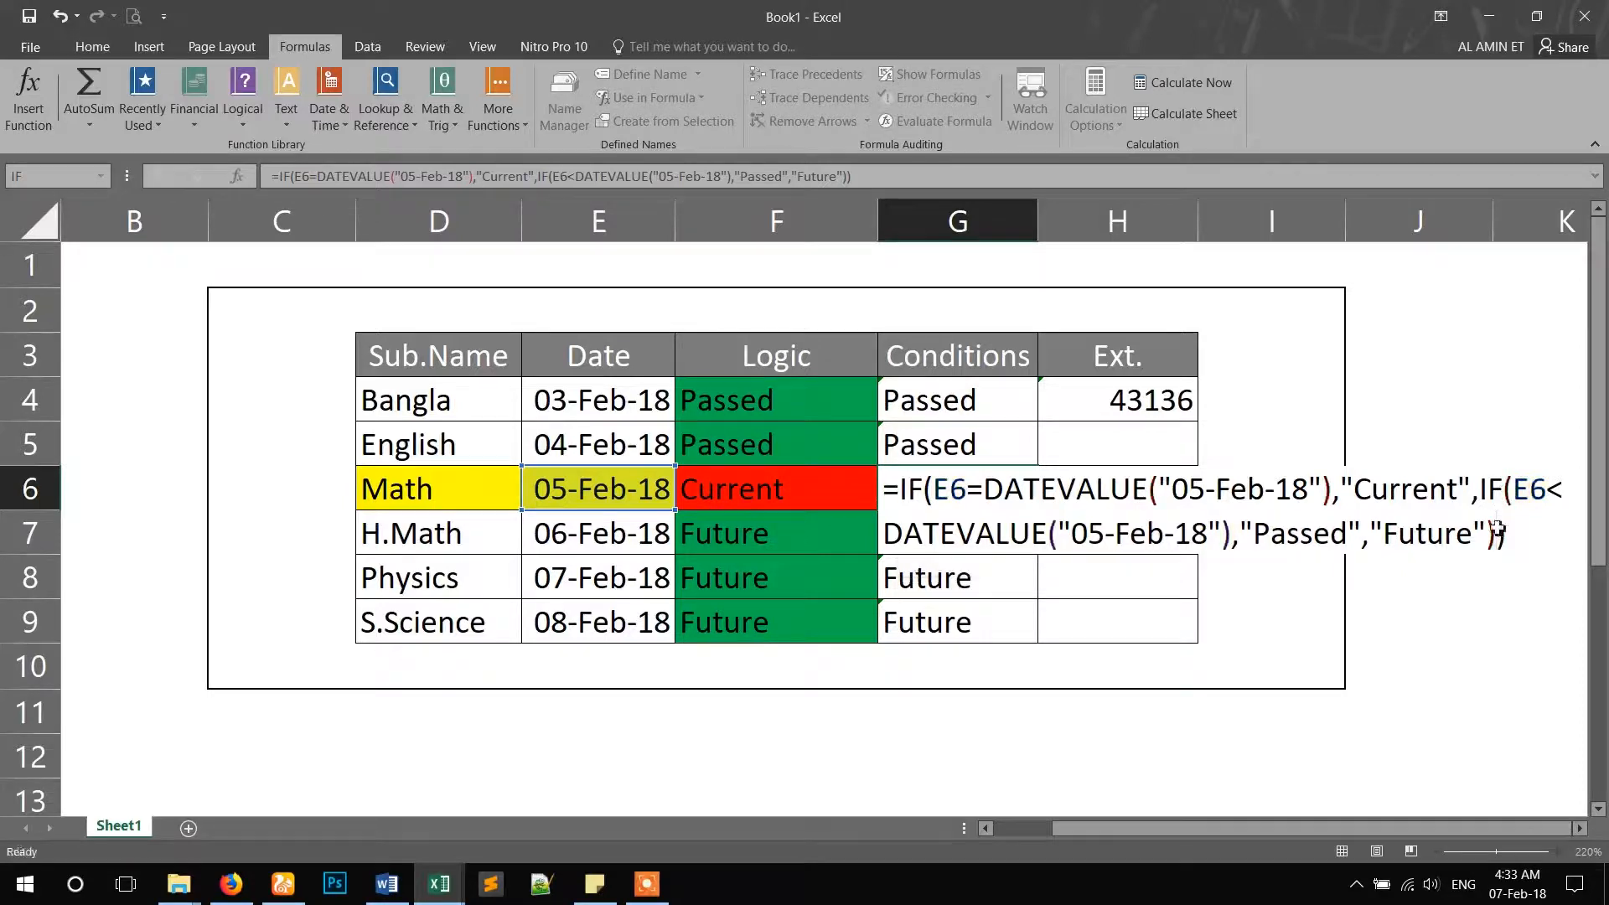
pyautogui.press('Return')
# - Fill G6's nested IF formula through the whole Conditions column, G4 to G9
pyautogui.click(977, 494)
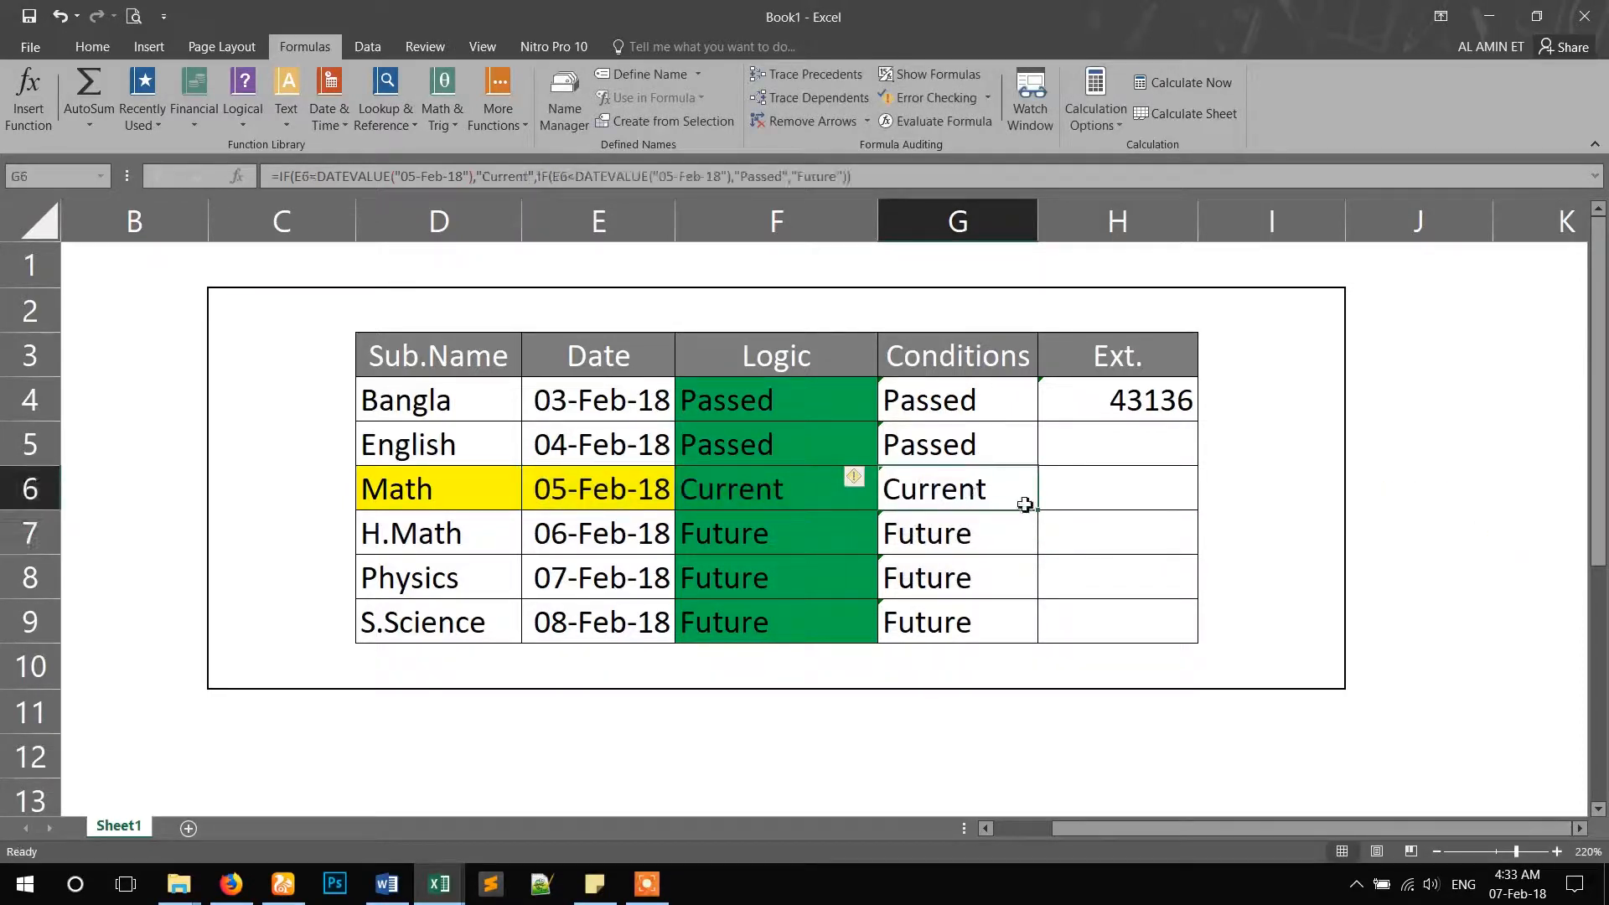
pyautogui.moveTo(1043, 511); pyautogui.dragTo(1009, 624)
pyautogui.click(1016, 414)
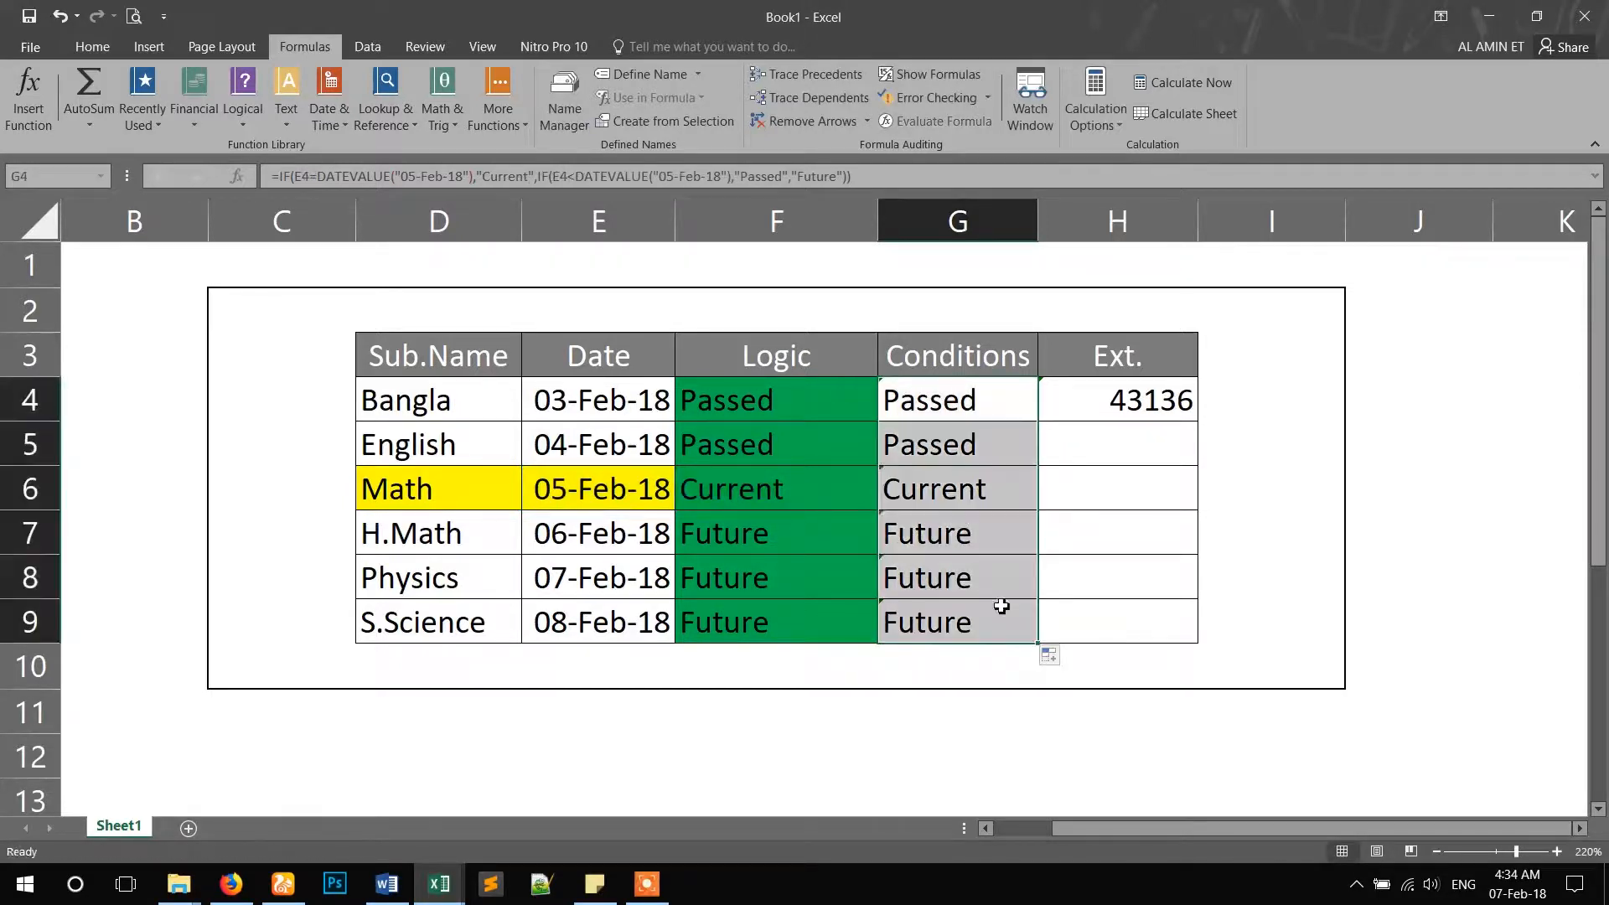
pyautogui.click(968, 407)
# - Change Bangla's exam date in E4 to 05-Feb-18 to test the formula
pyautogui.click(564, 400)
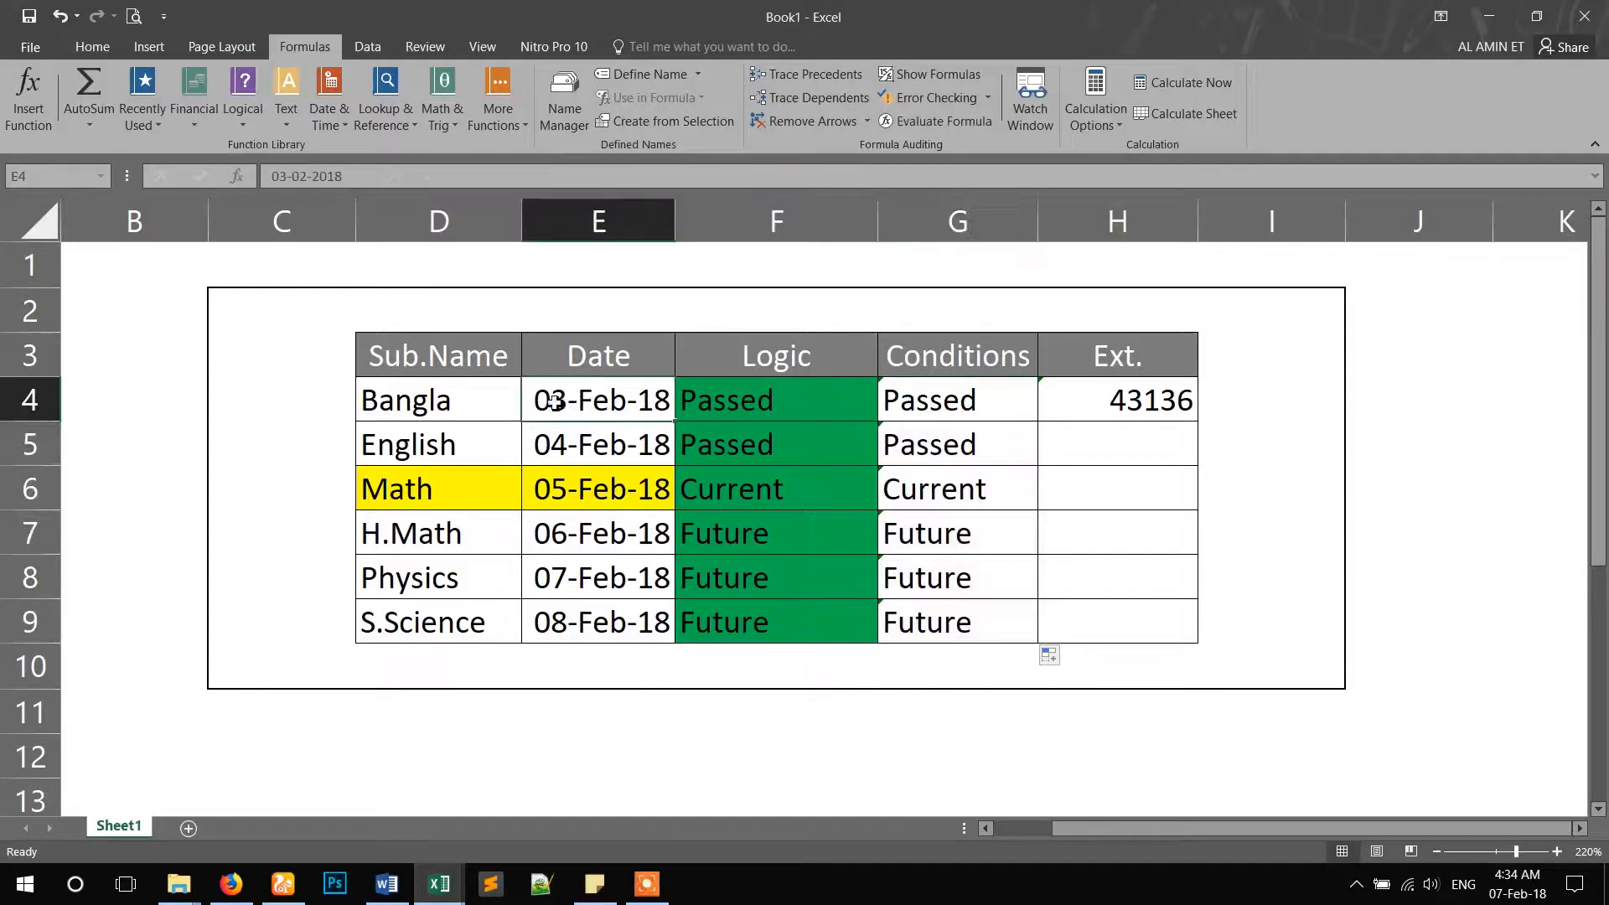
pyautogui.doubleClick(555, 400)
pyautogui.moveTo(558, 400); pyautogui.dragTo(543, 399)
pyautogui.write('5')
pyautogui.press('Return')
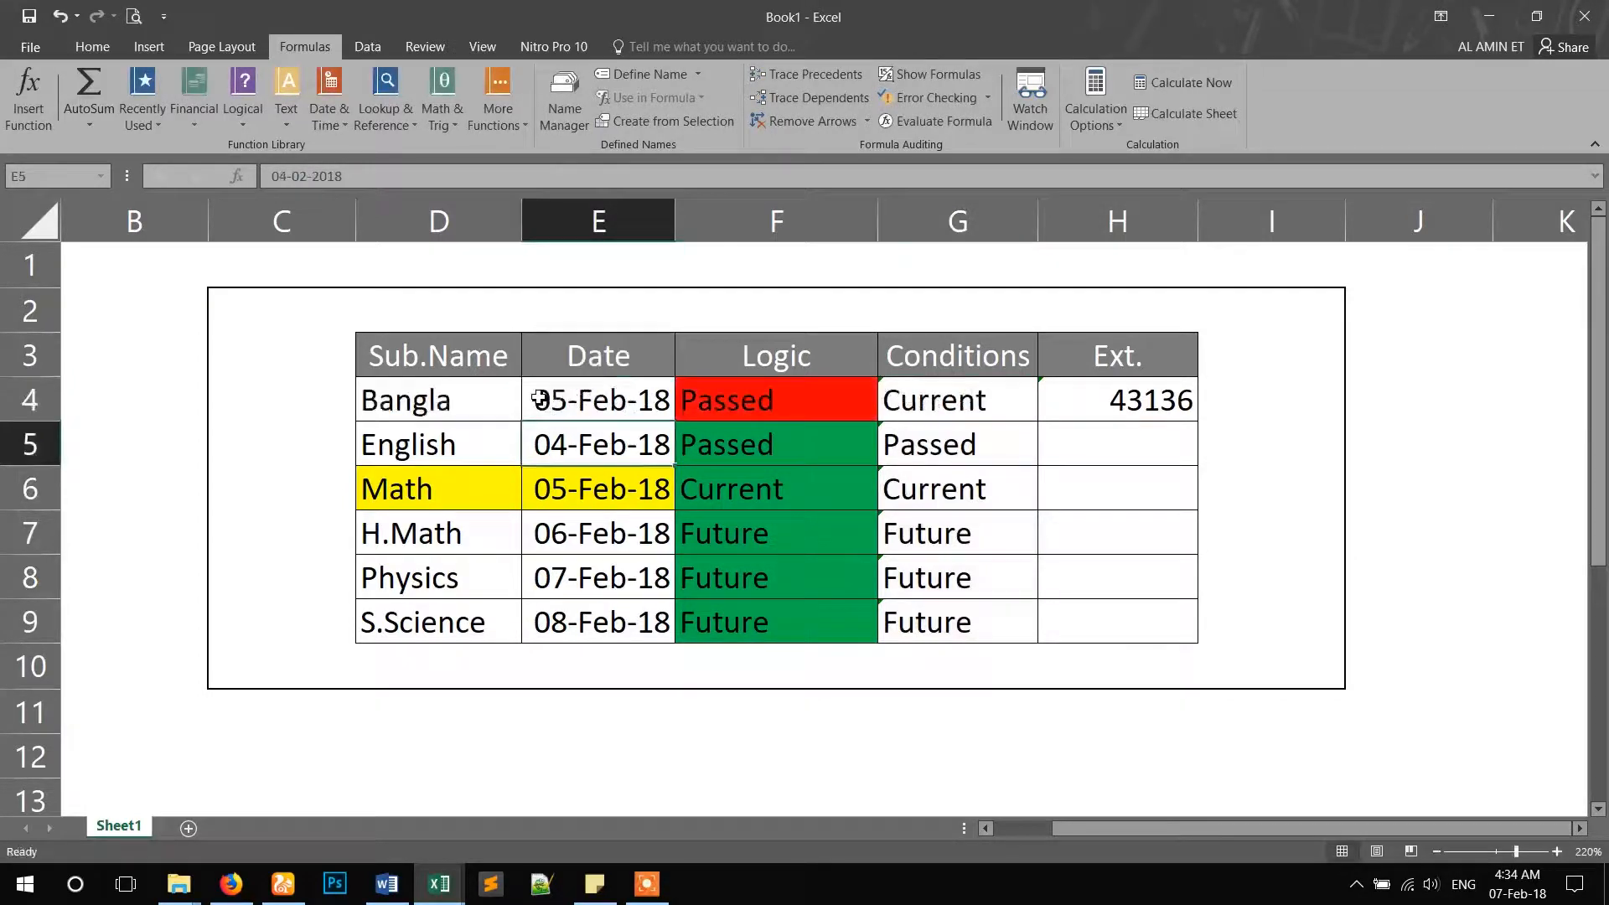
# - Check Bangla's Conditions entry in G4 and undo the last date change in E4
pyautogui.click(938, 406)
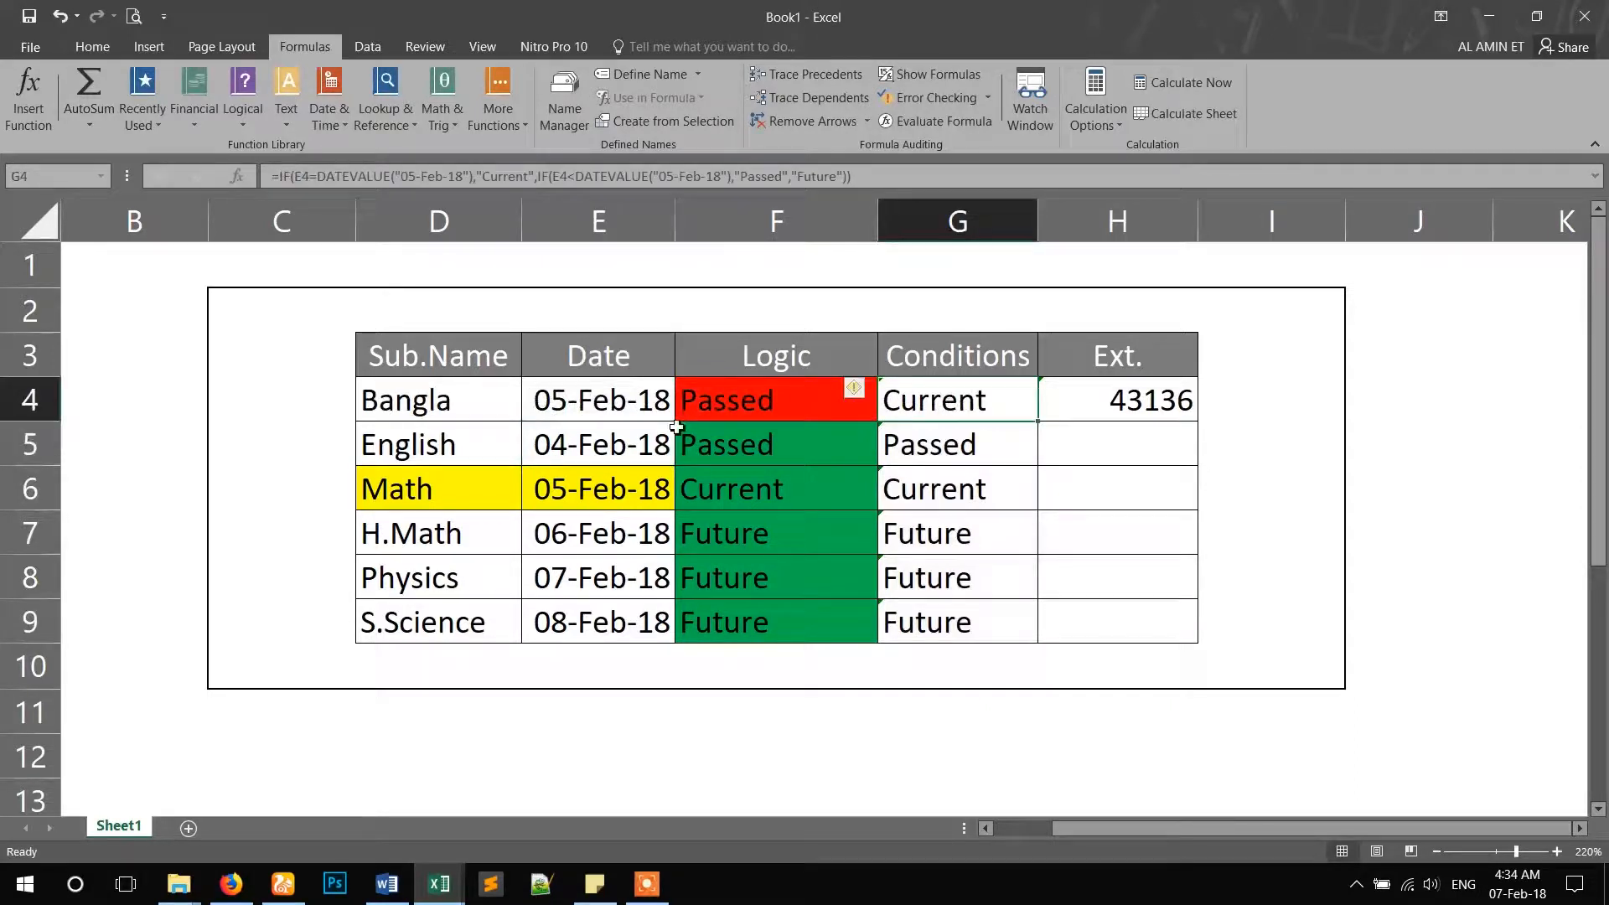
pyautogui.click(577, 399)
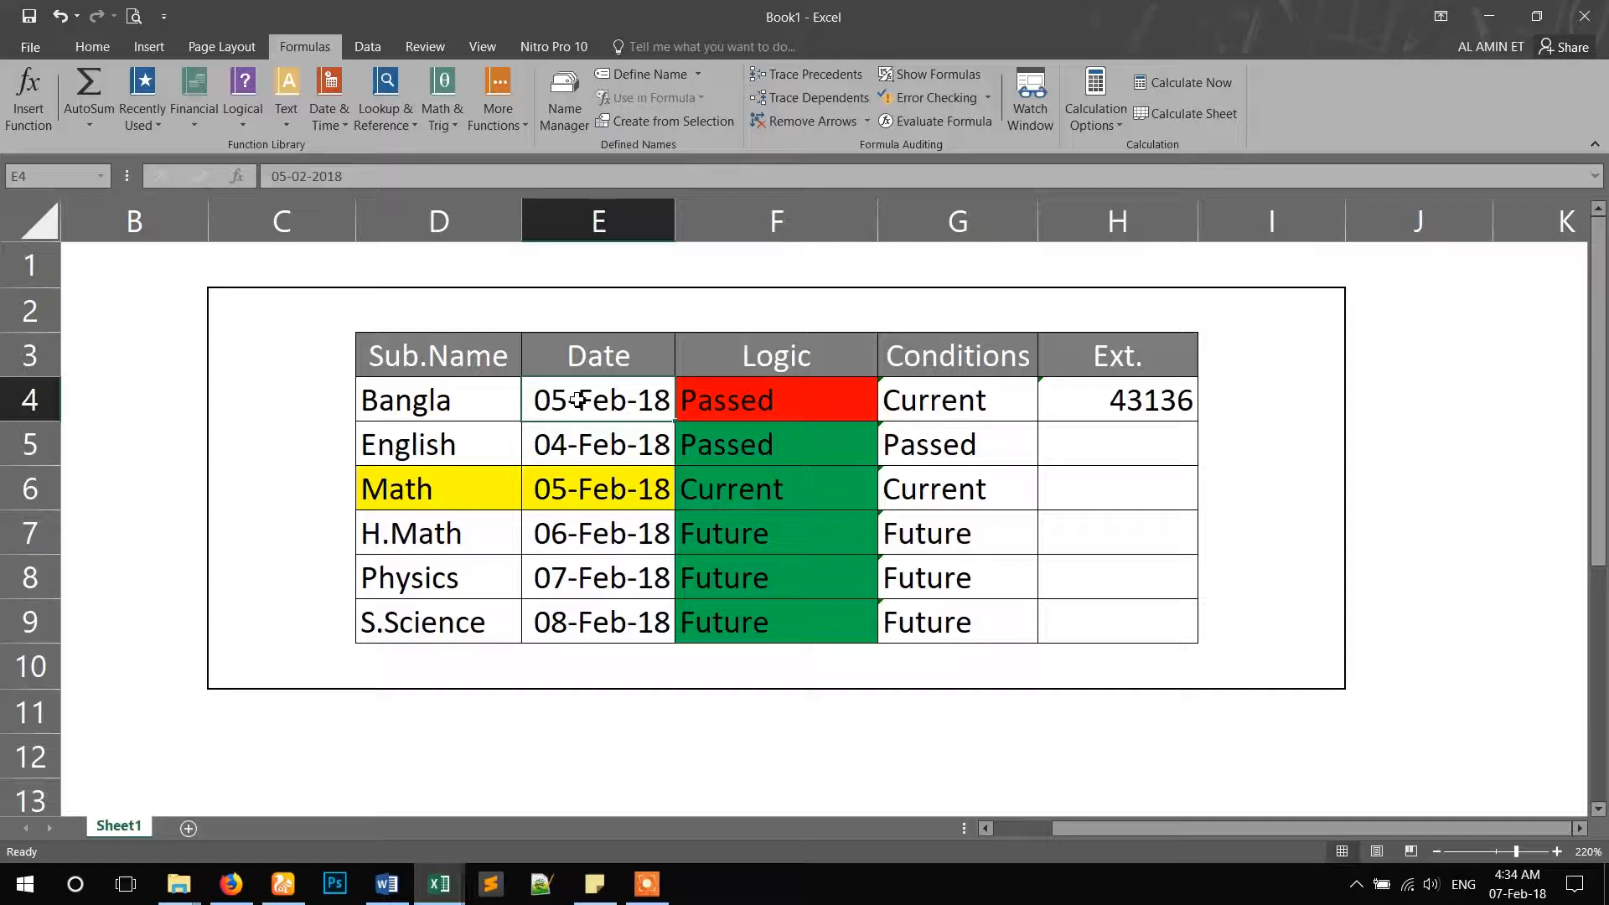
pyautogui.hotkey('ctrl', 'z')
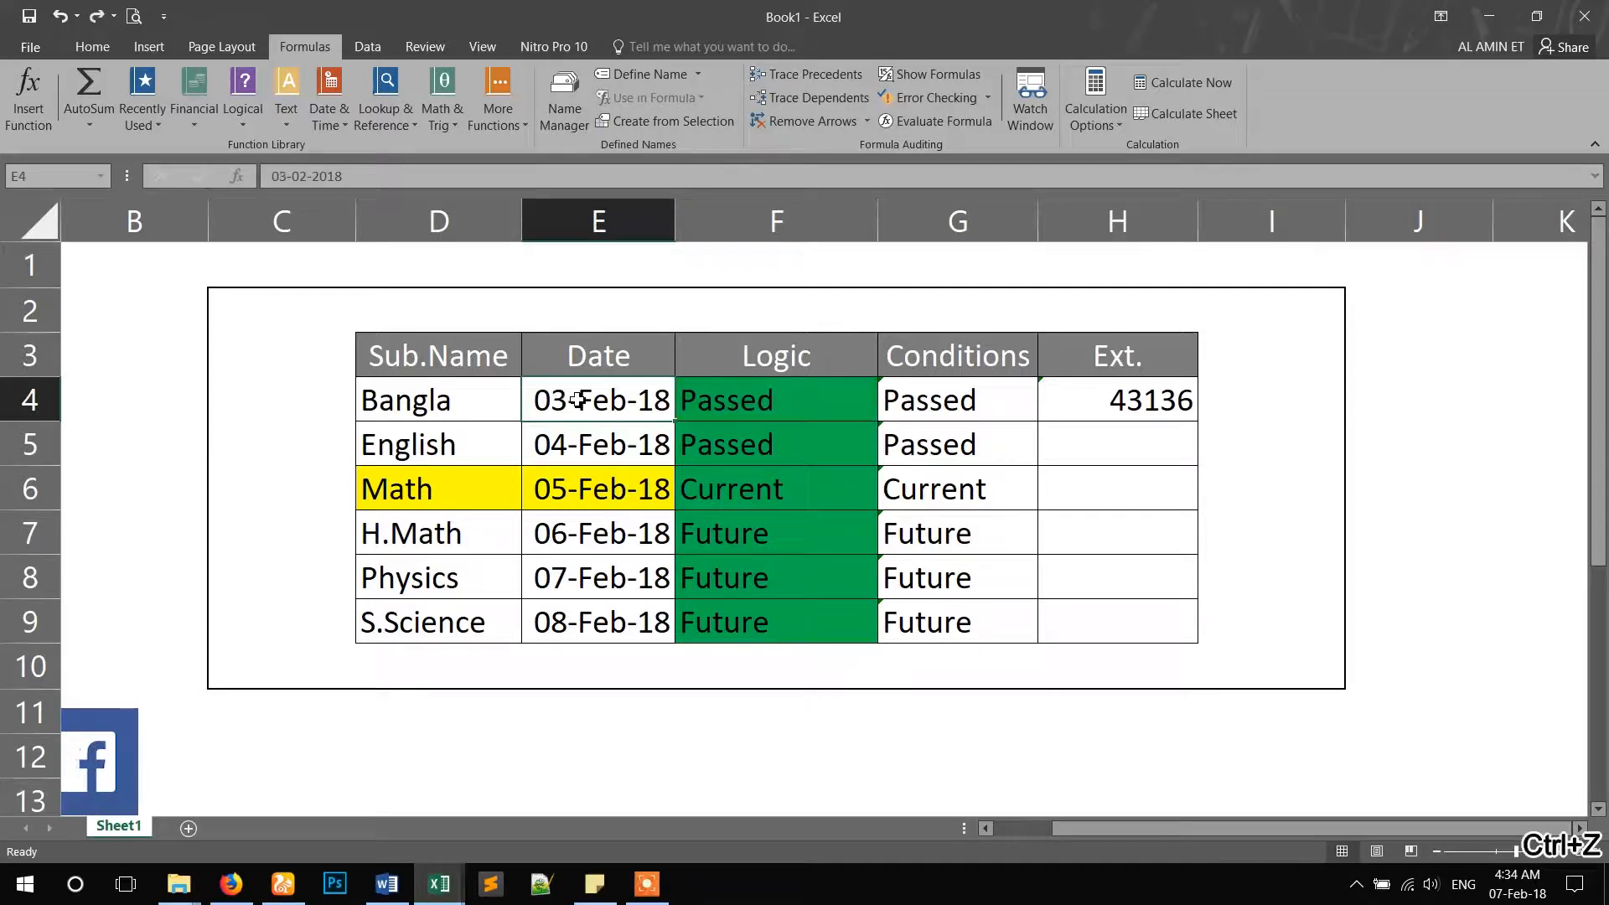
# - Review the nested IF formula in G4 and leave it unedited
pyautogui.click(940, 445)
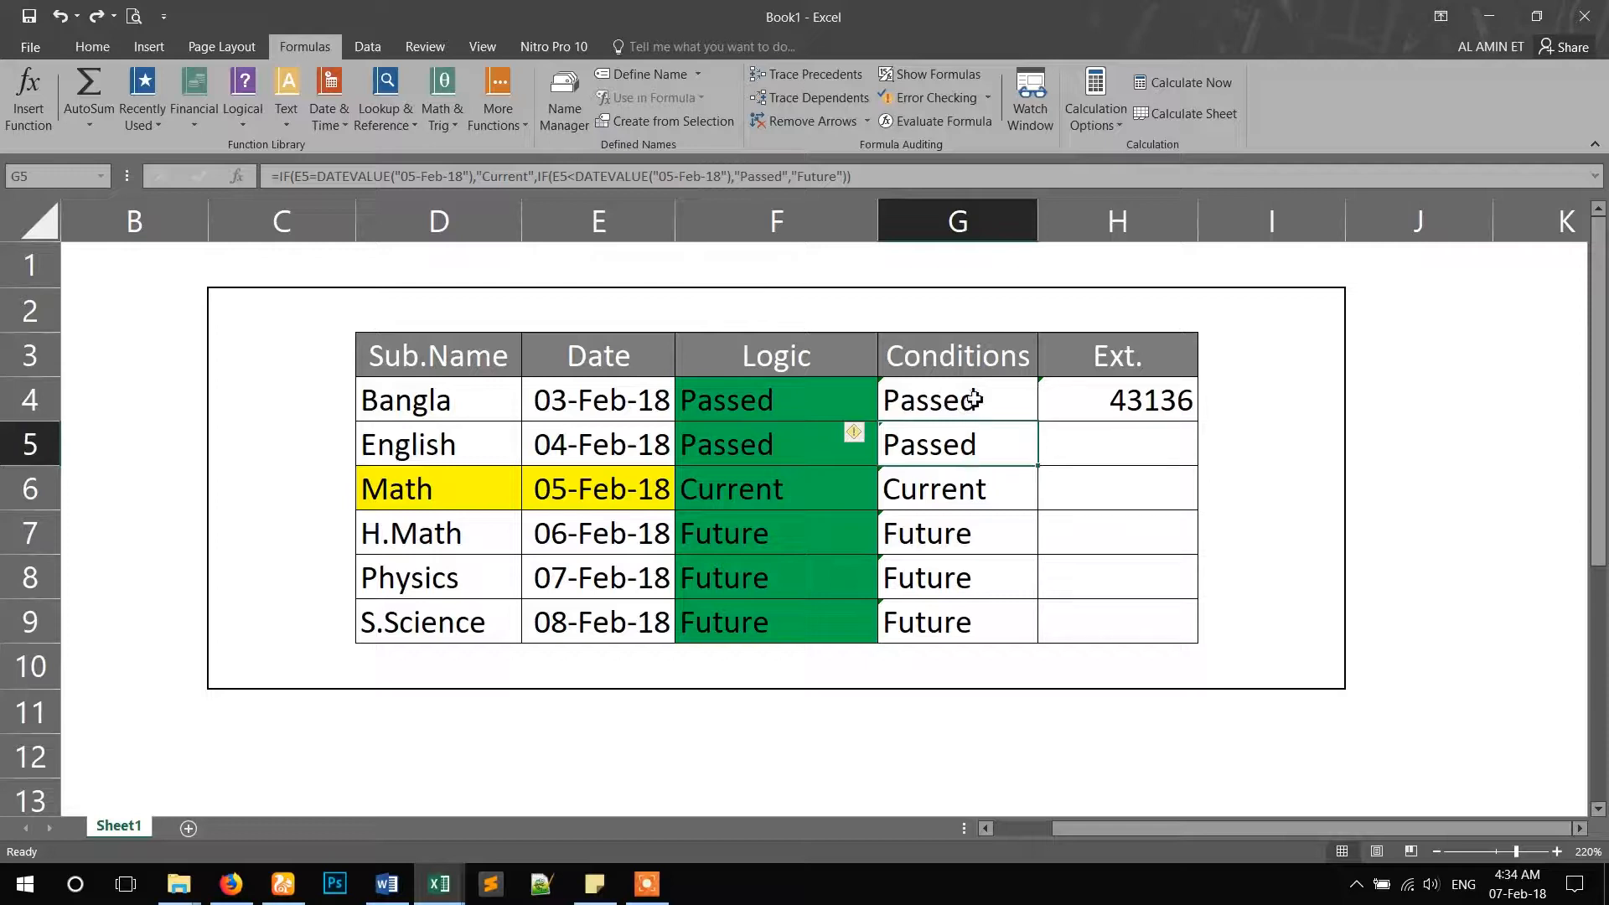
pyautogui.doubleClick(972, 400)
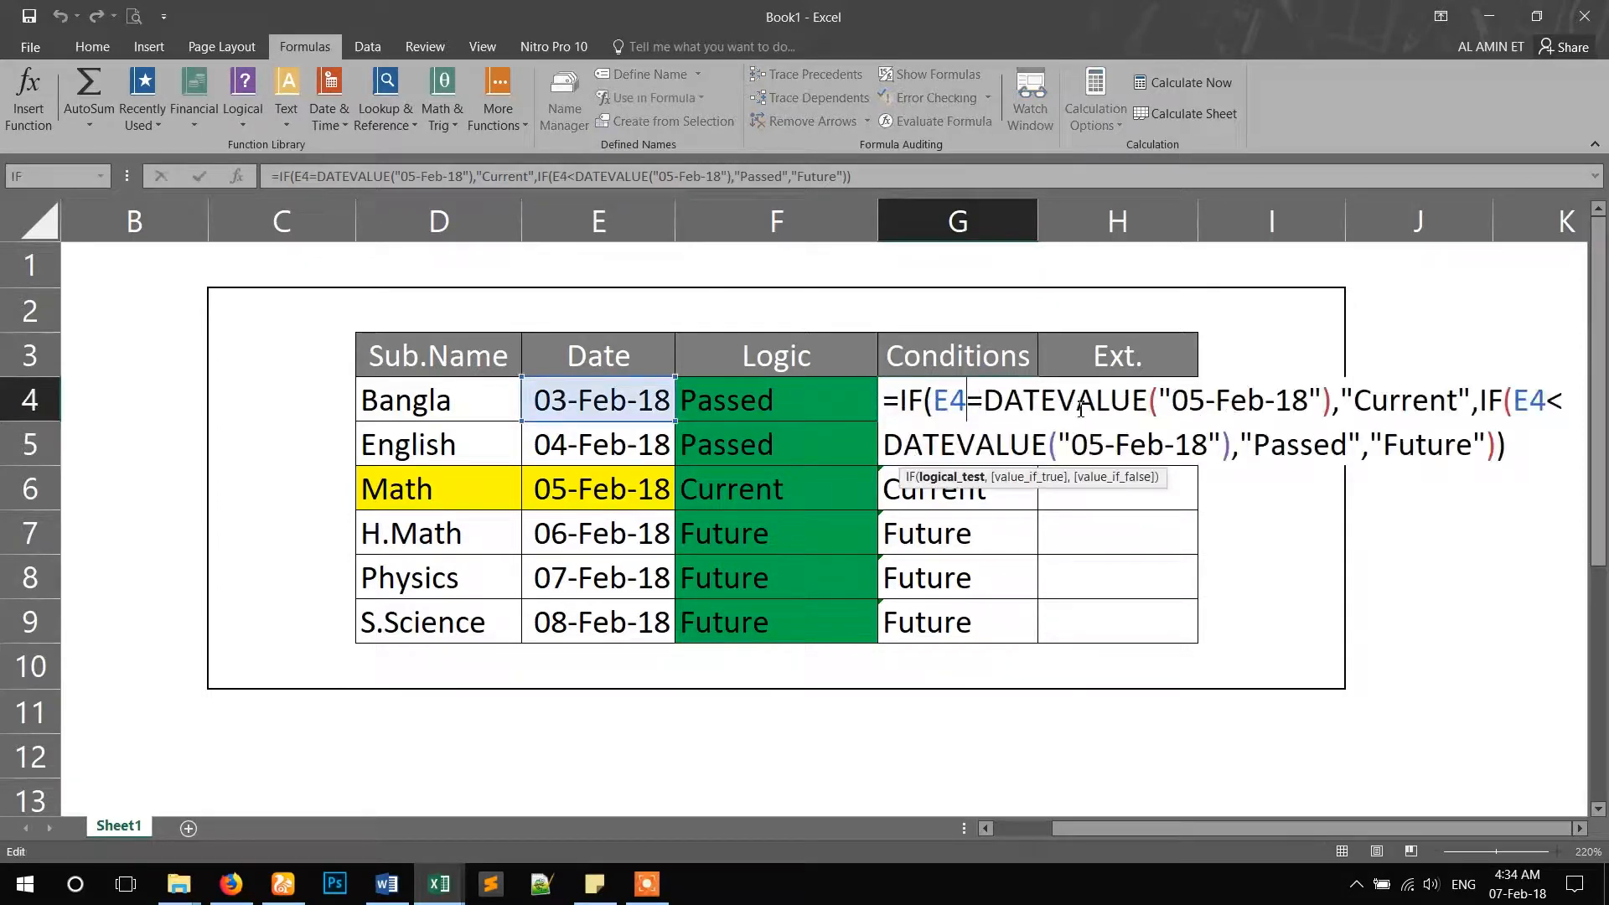
pyautogui.press('Return')
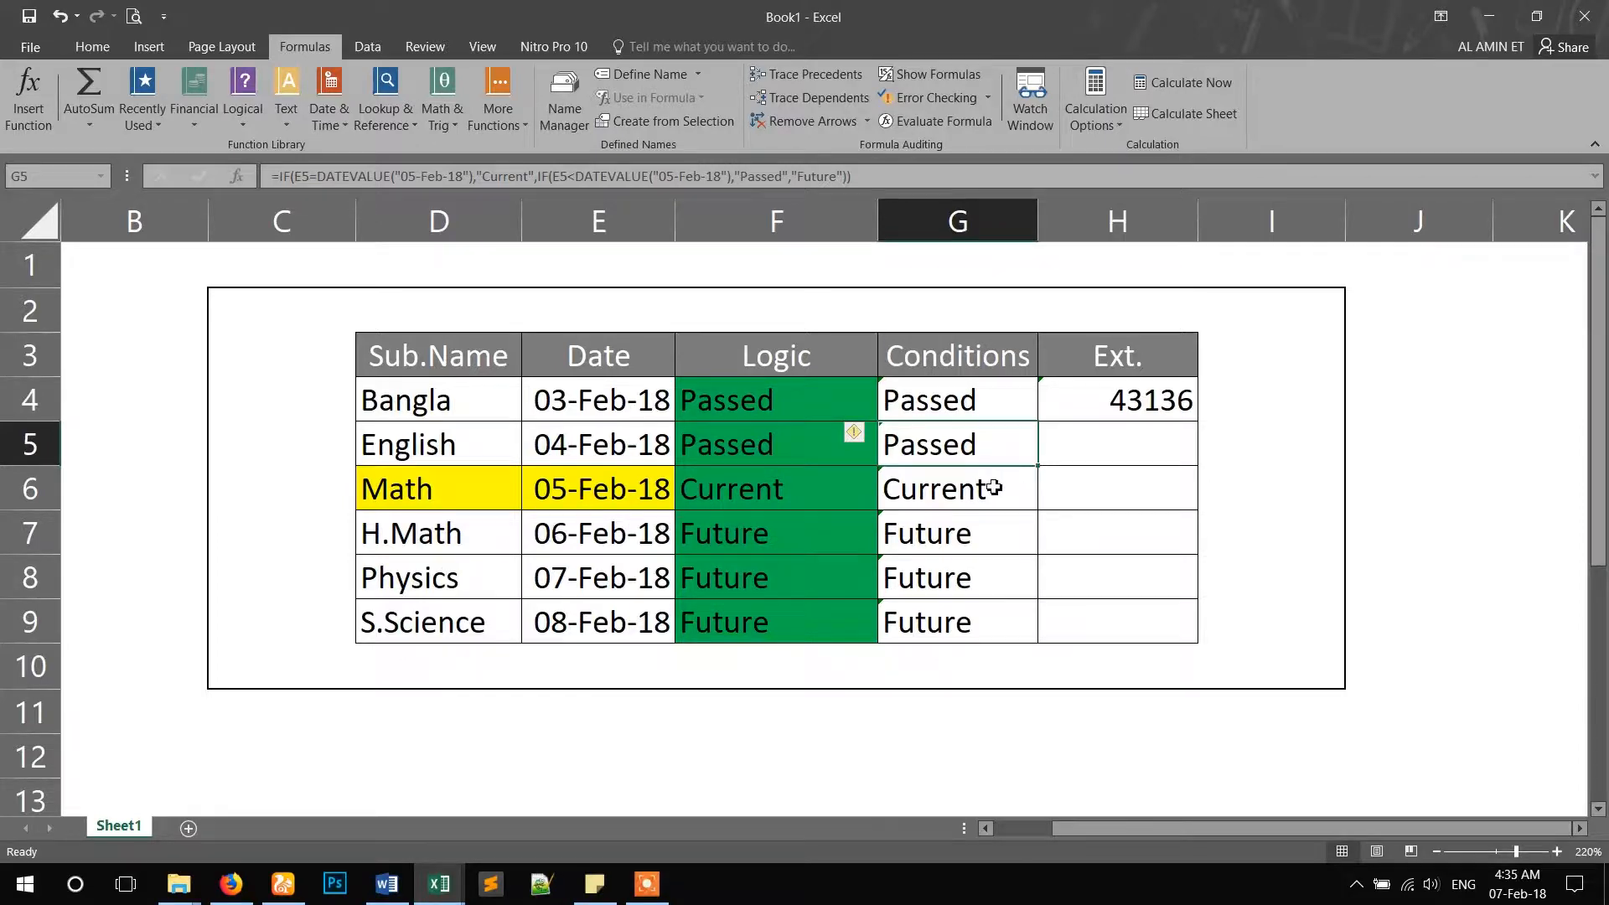
# - Switch to the IF Condition.xlsx workbook and fill the DATEVALUE topic cell B11 with dark green
pyautogui.hotkey('alt', 'Tab')
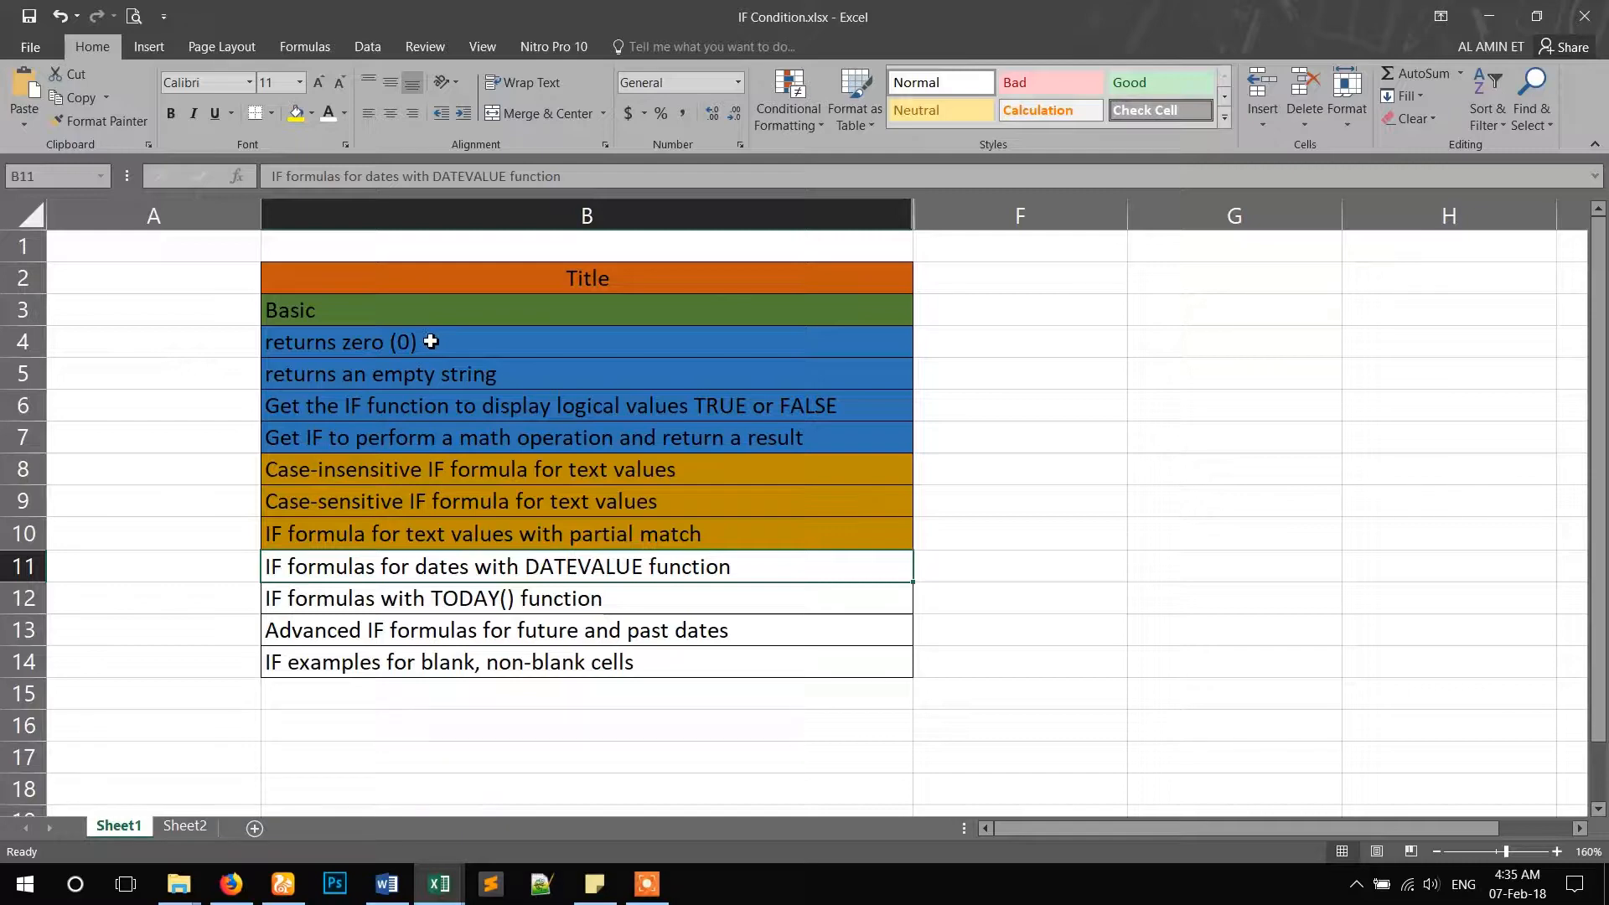
pyautogui.click(312, 115)
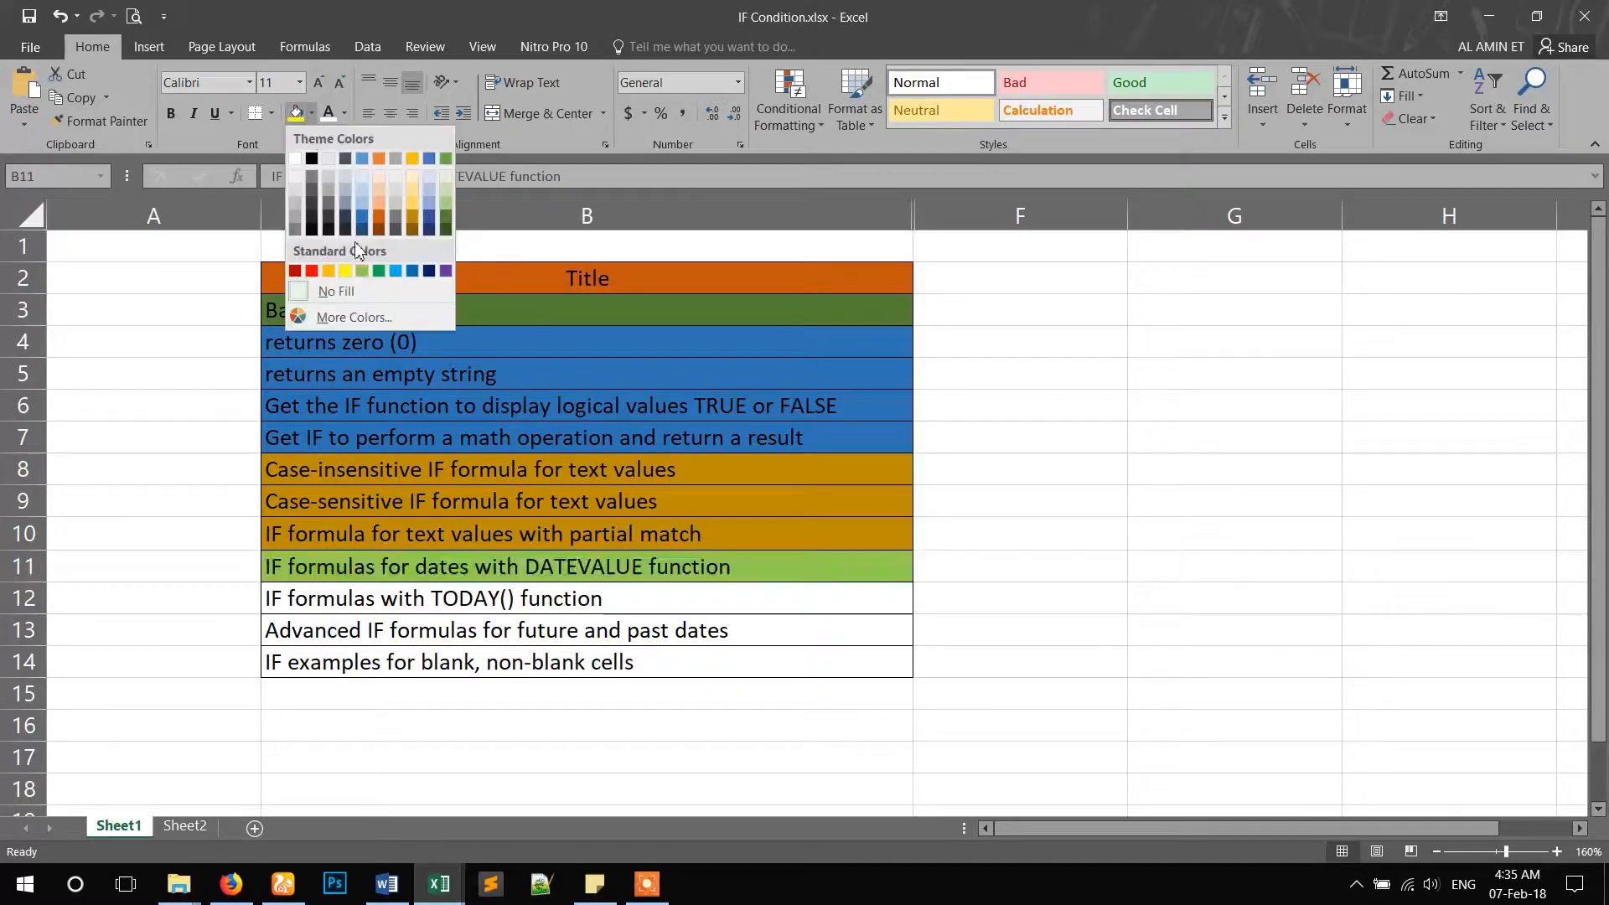
pyautogui.click(445, 215)
pyautogui.click(631, 595)
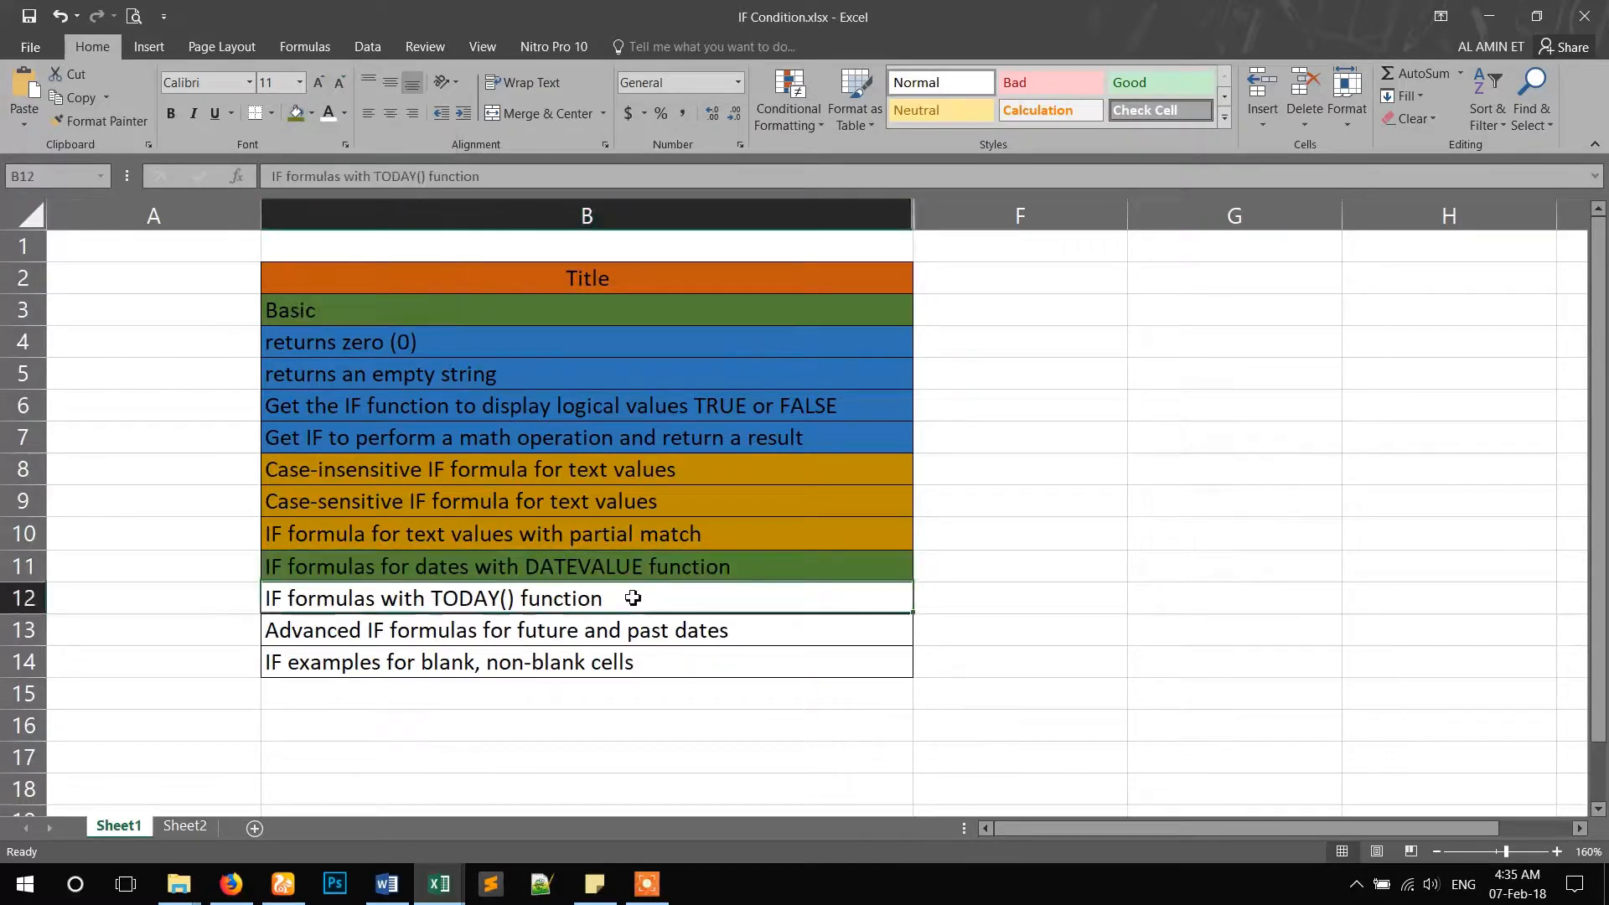
pyautogui.scroll(-2, 630, 578)
pyautogui.scroll(2, 545, 469)
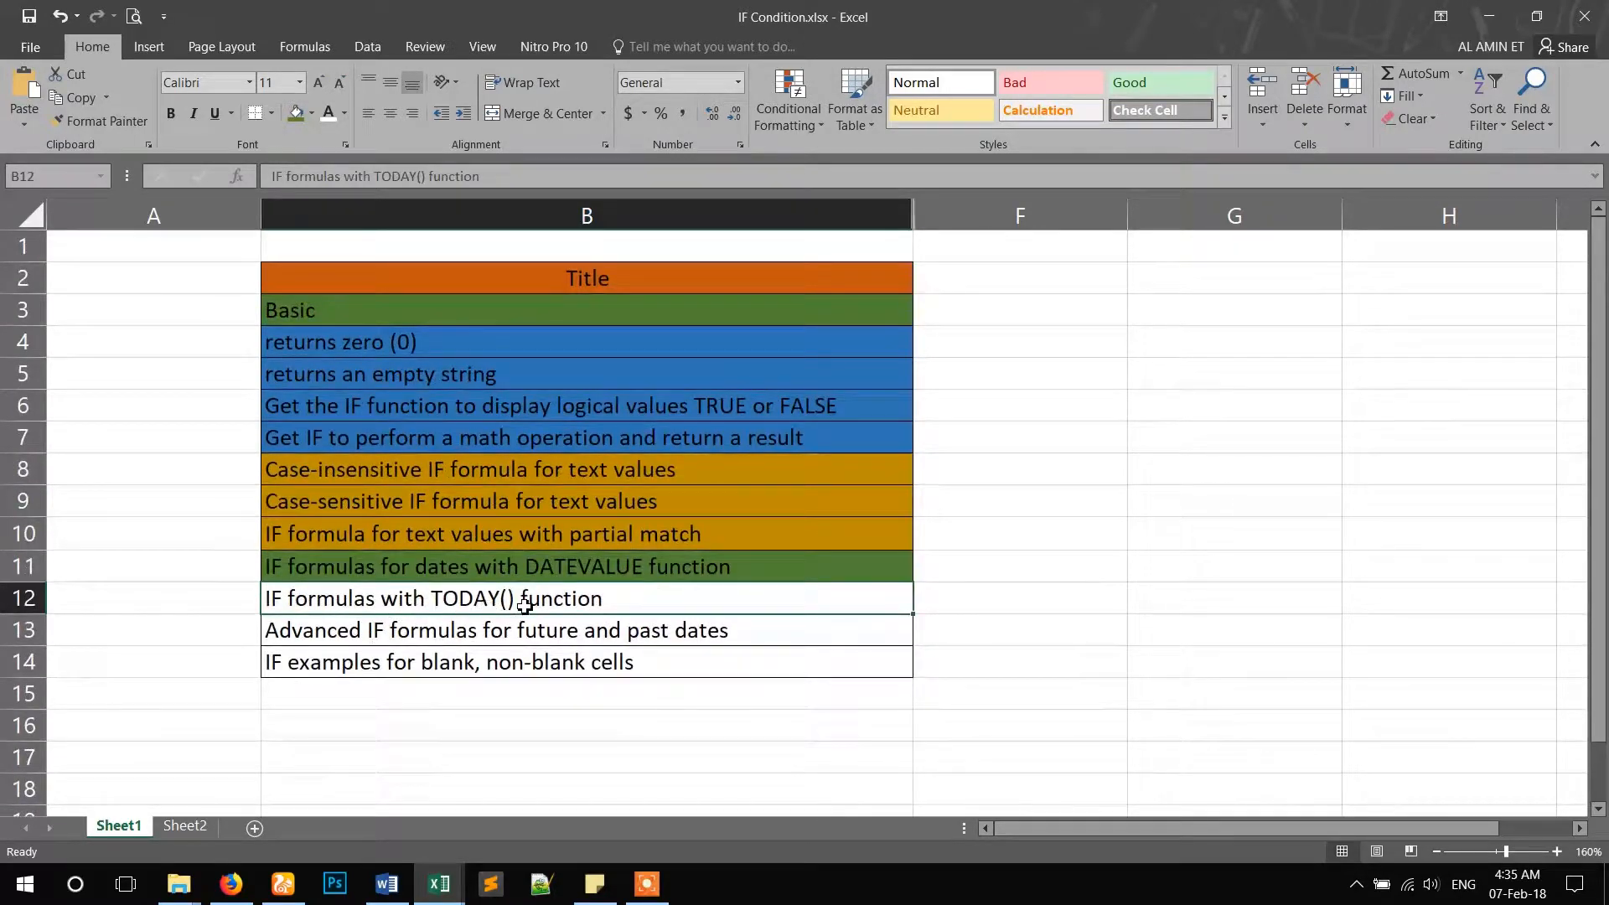
# - Return to the Book1 workbook and clear all entries in the Conditions and Ext. columns, G4 to H9
pyautogui.hotkey('alt', 'Tab')
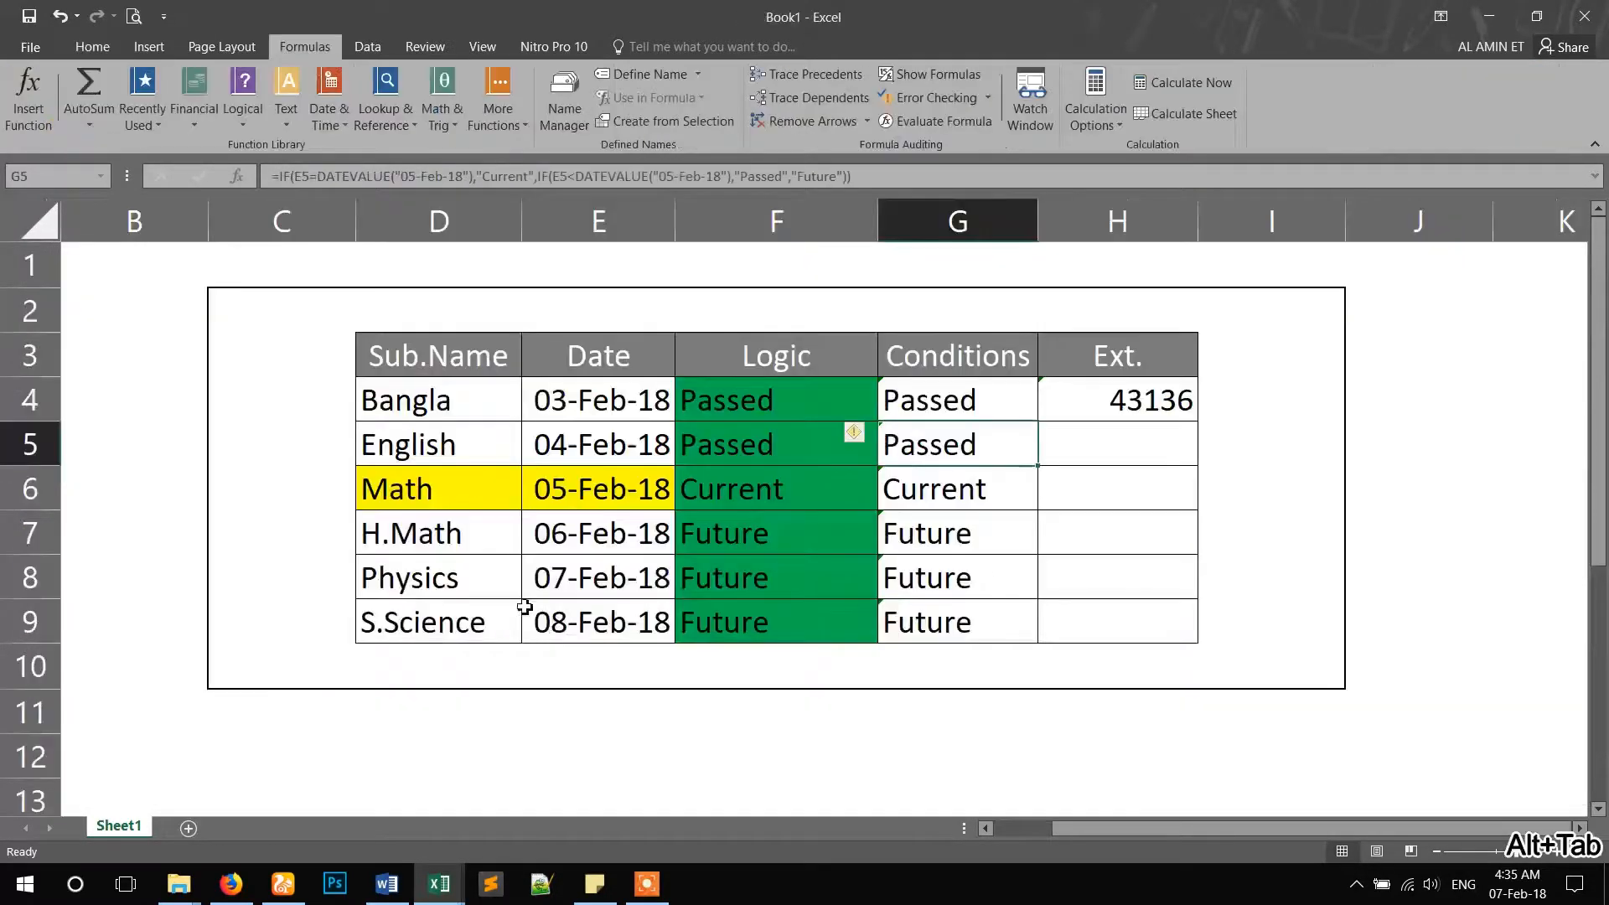
pyautogui.click(1118, 401)
pyautogui.moveTo(947, 409); pyautogui.dragTo(1102, 617)
pyautogui.press('Delete')
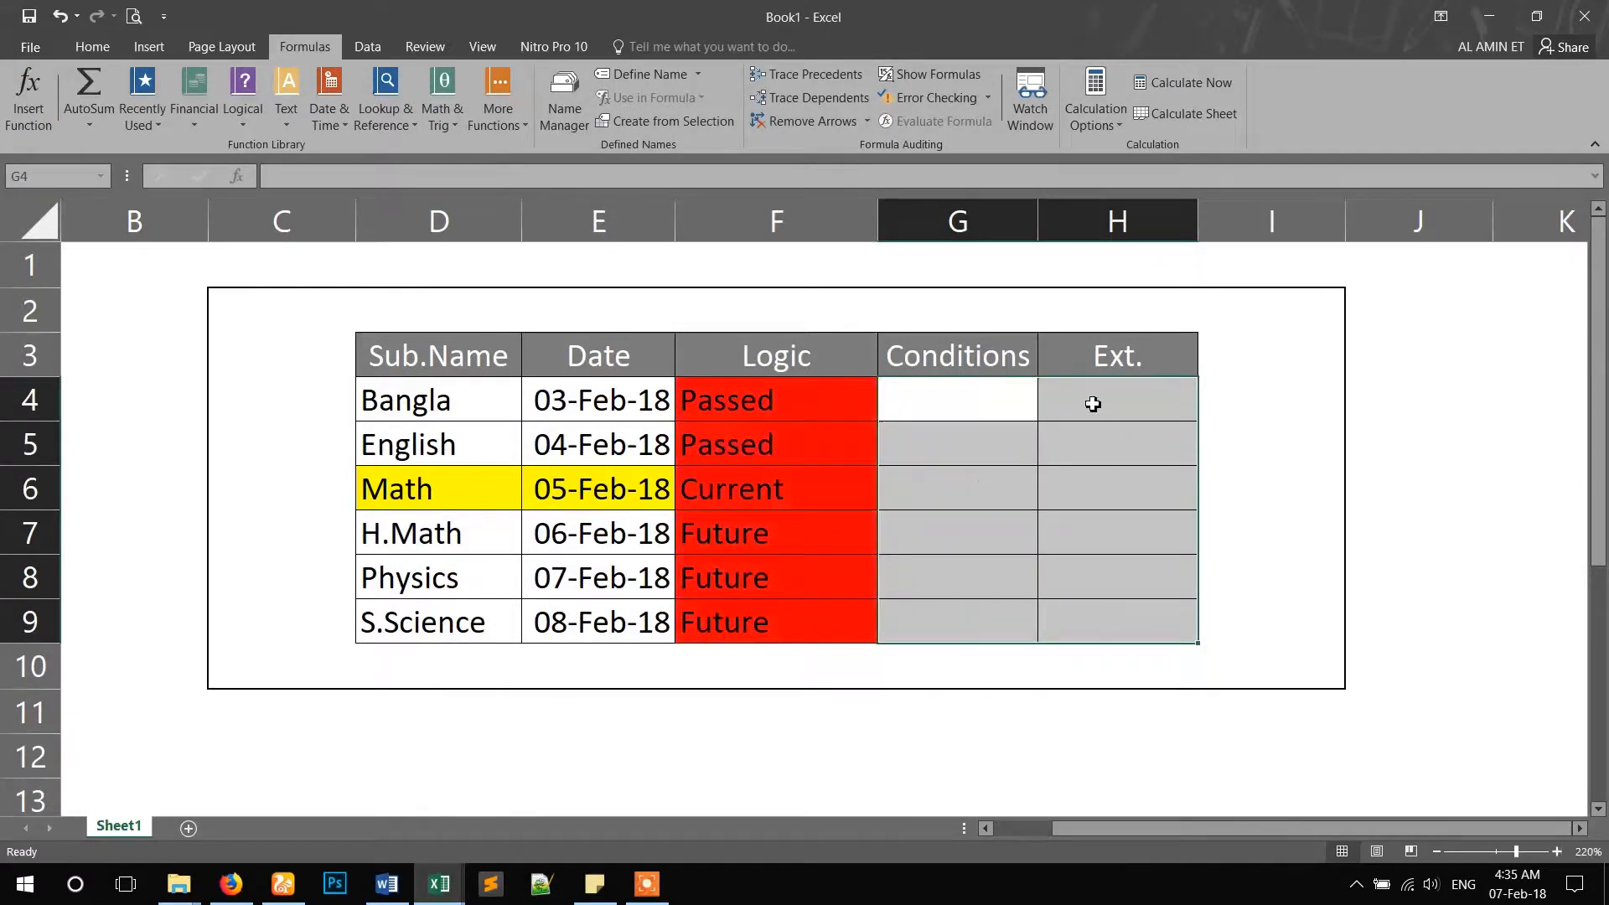
pyautogui.click(1088, 397)
pyautogui.click(792, 398)
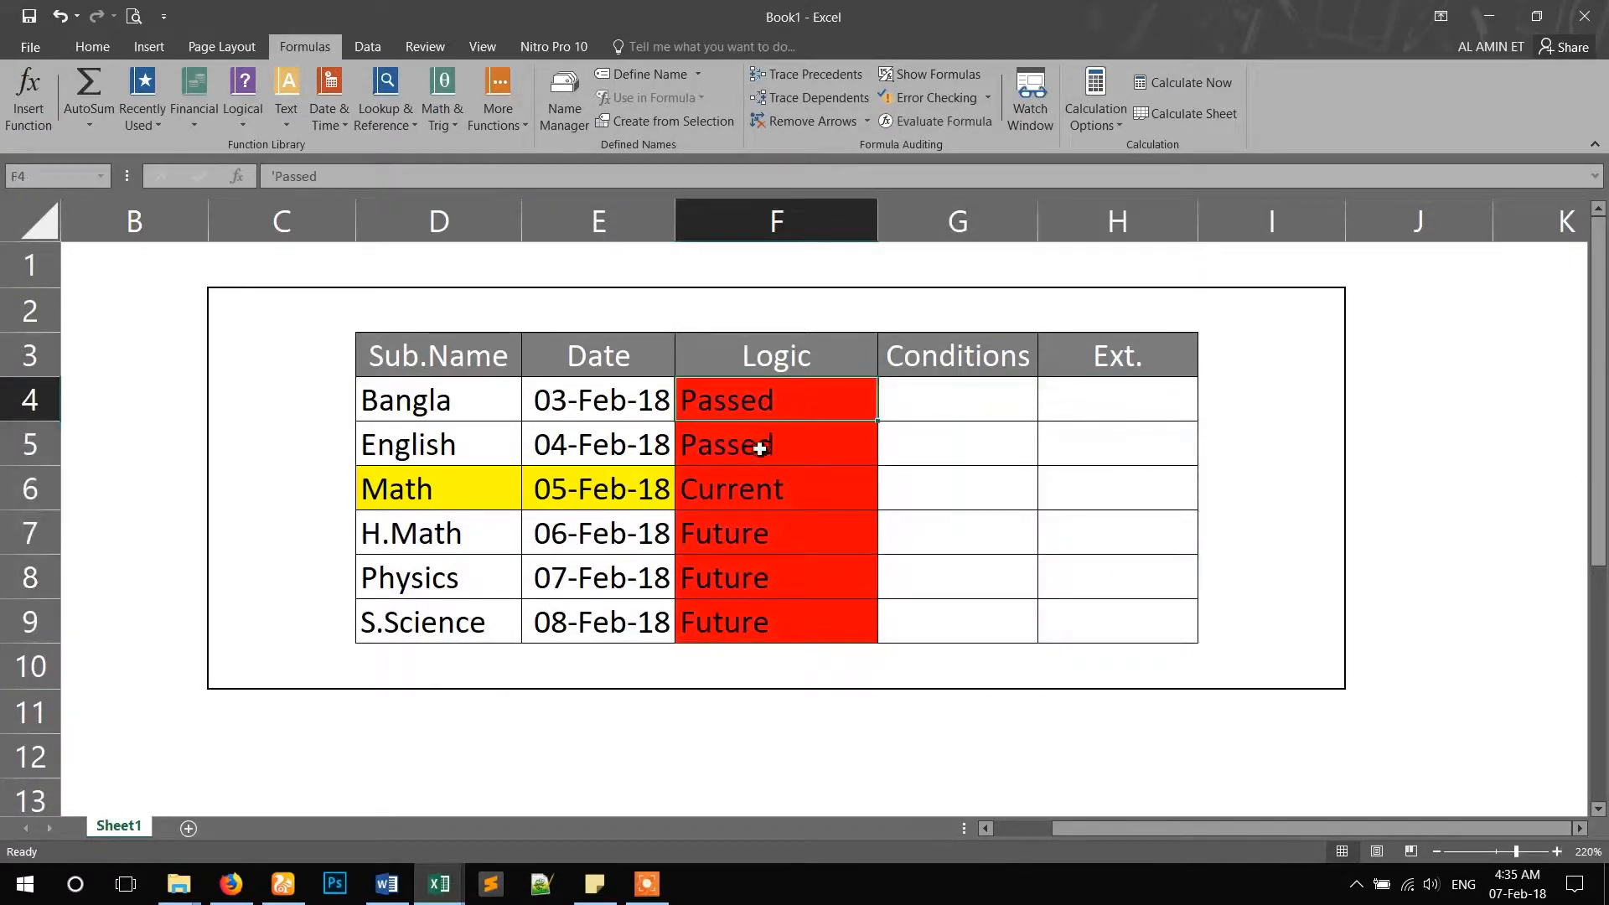
pyautogui.click(730, 493)
# - Insert the TODAY function in H4 of the Ext. column
pyautogui.click(1130, 400)
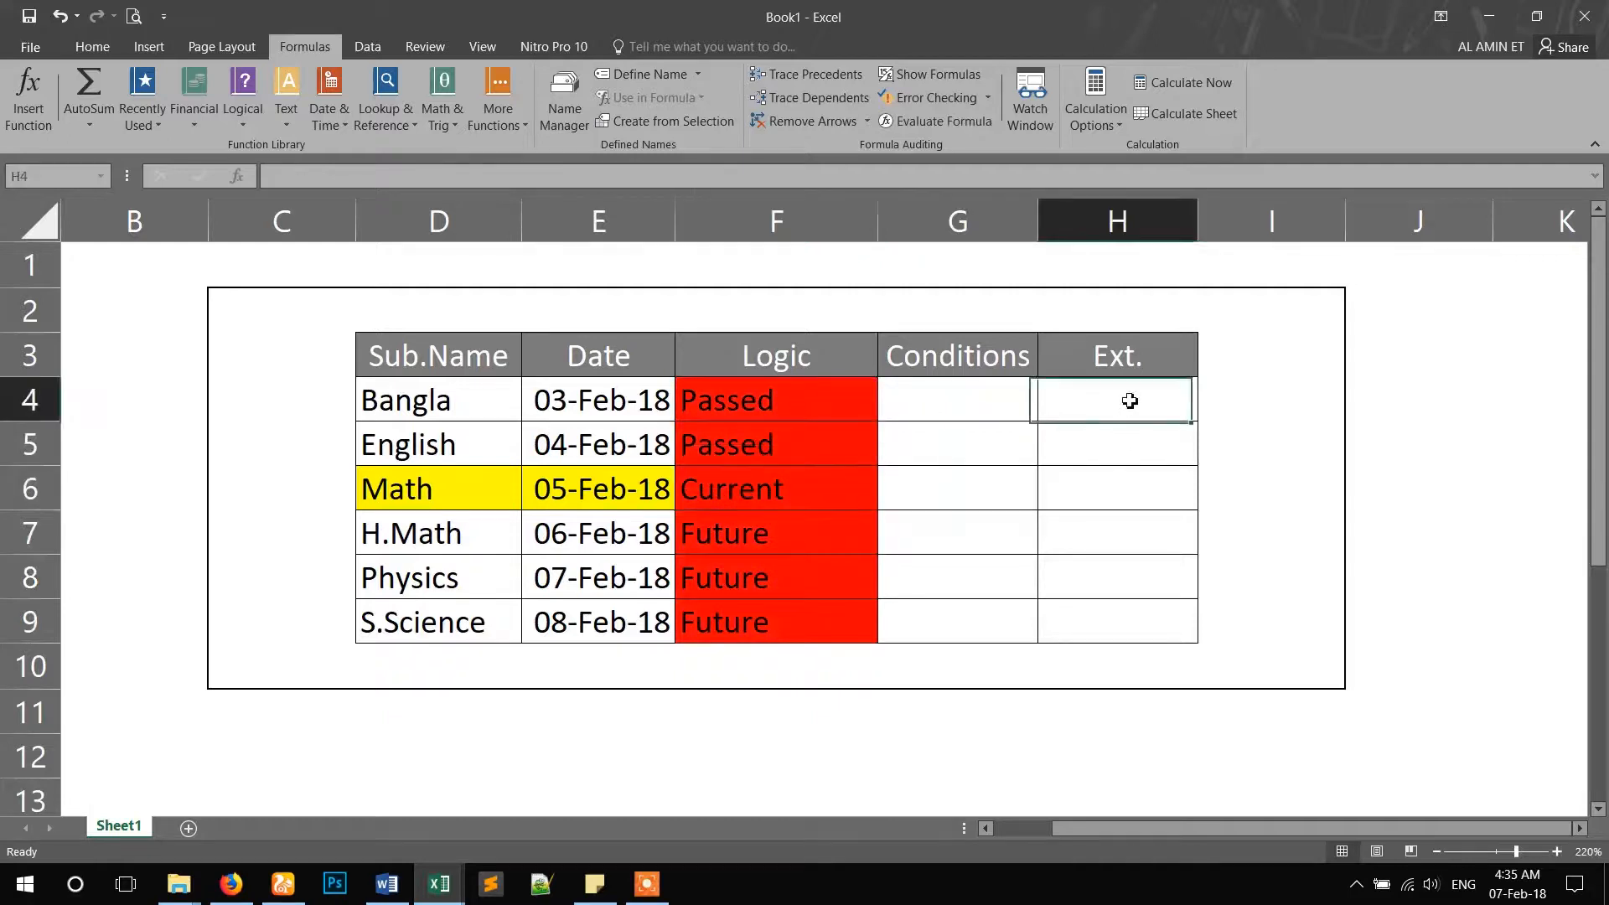
pyautogui.click(324, 116)
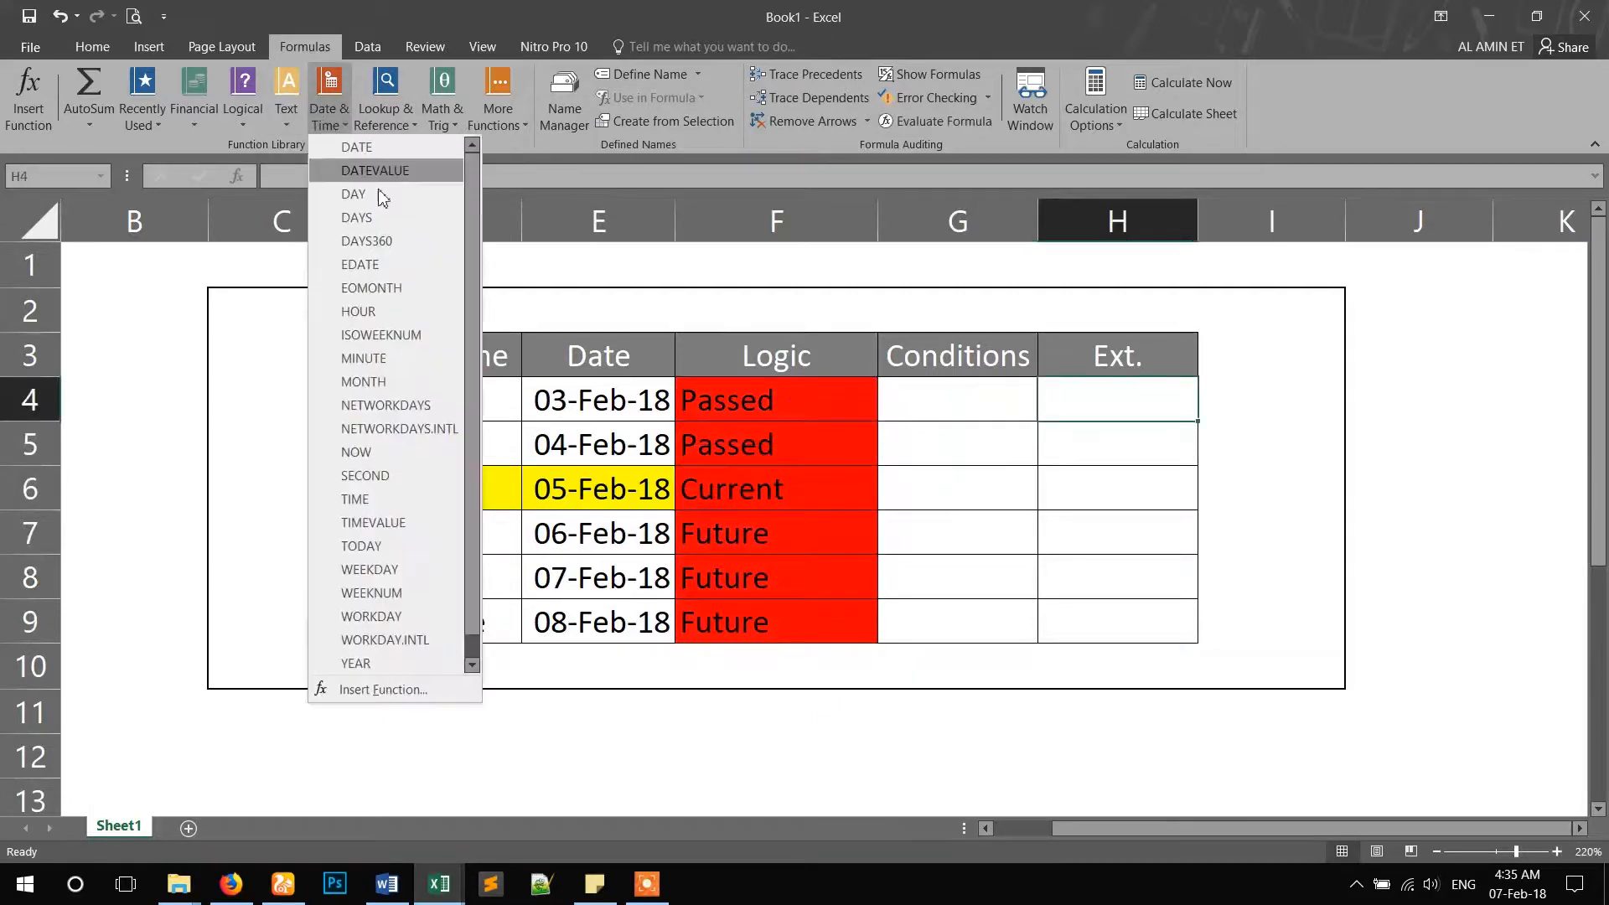
pyautogui.click(398, 544)
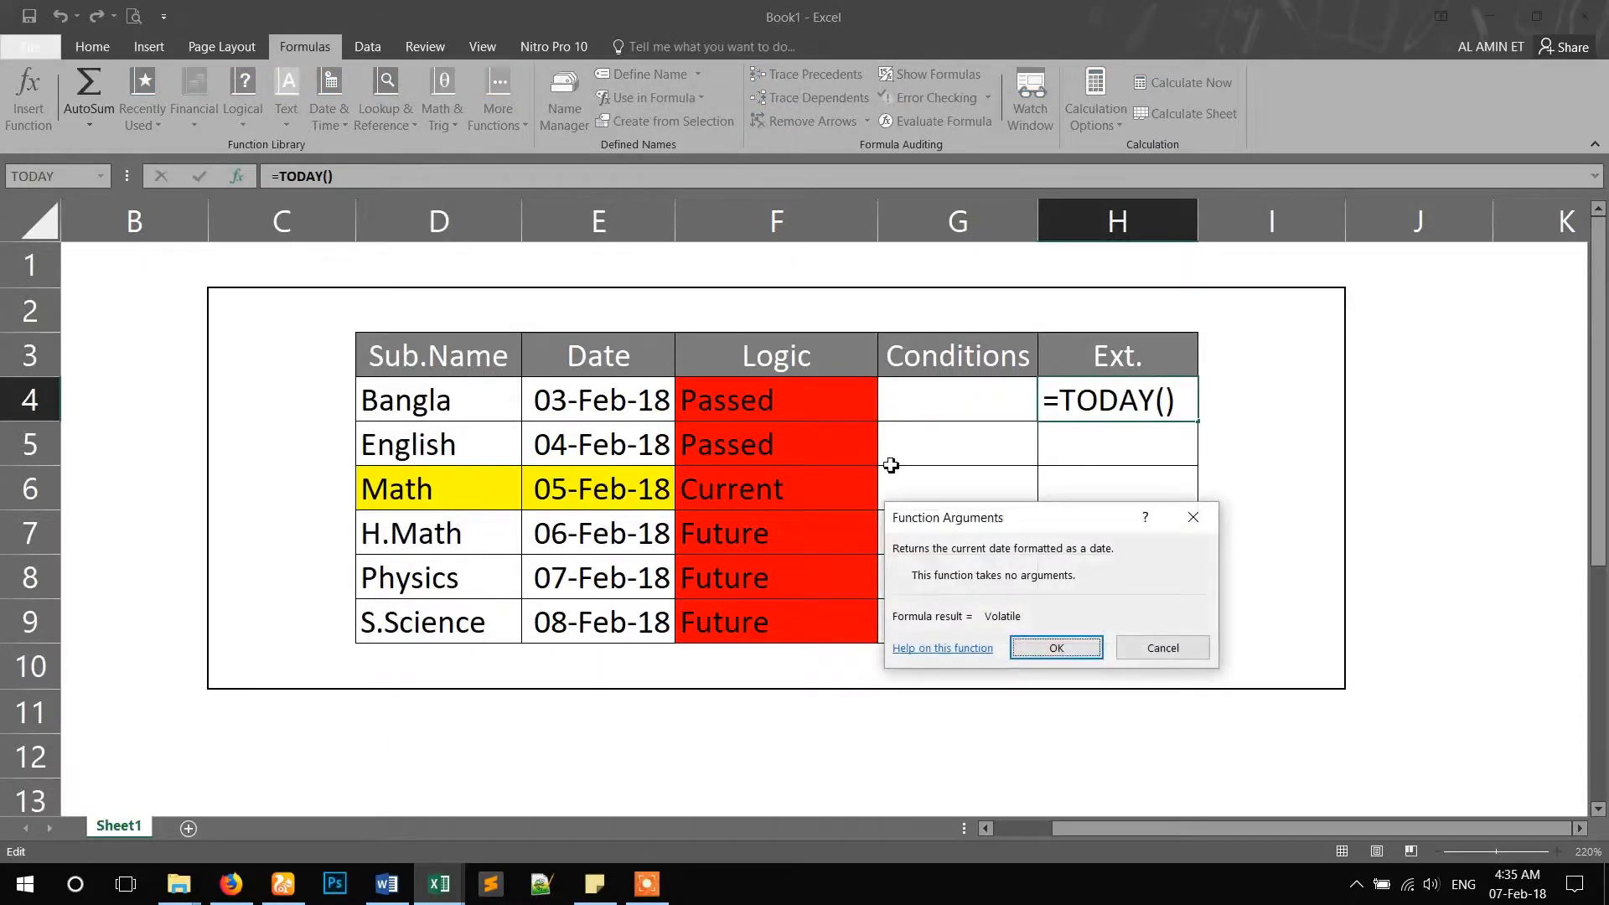
pyautogui.press('Return')
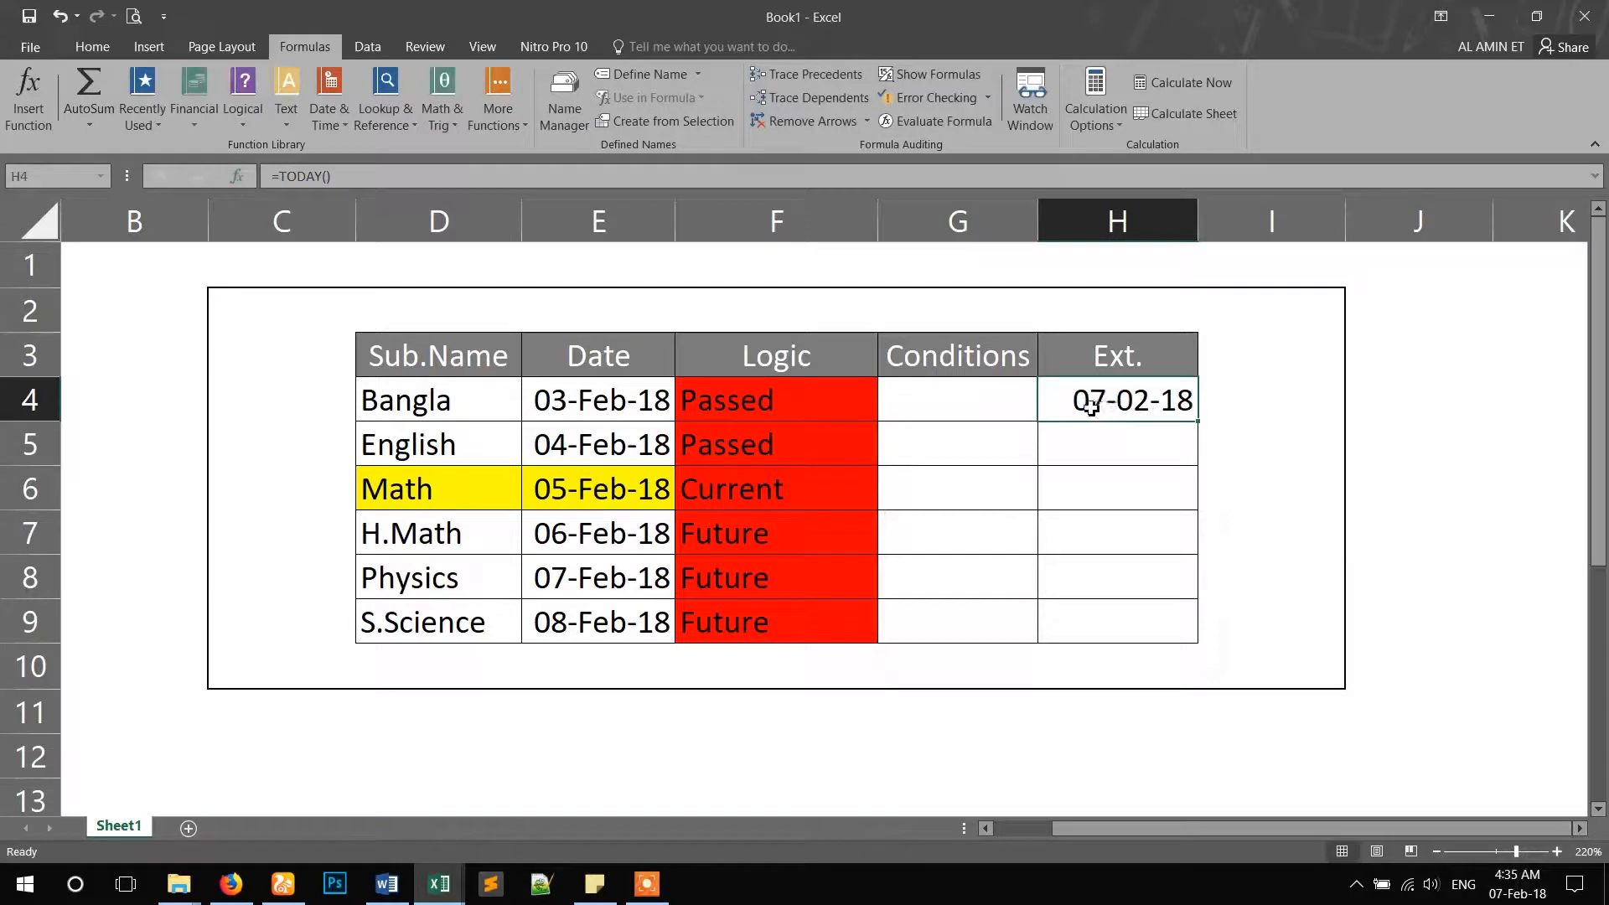
# - Copy TODAY() from H4's formula without the equals sign and leave the cell unedited
pyautogui.click(992, 405)
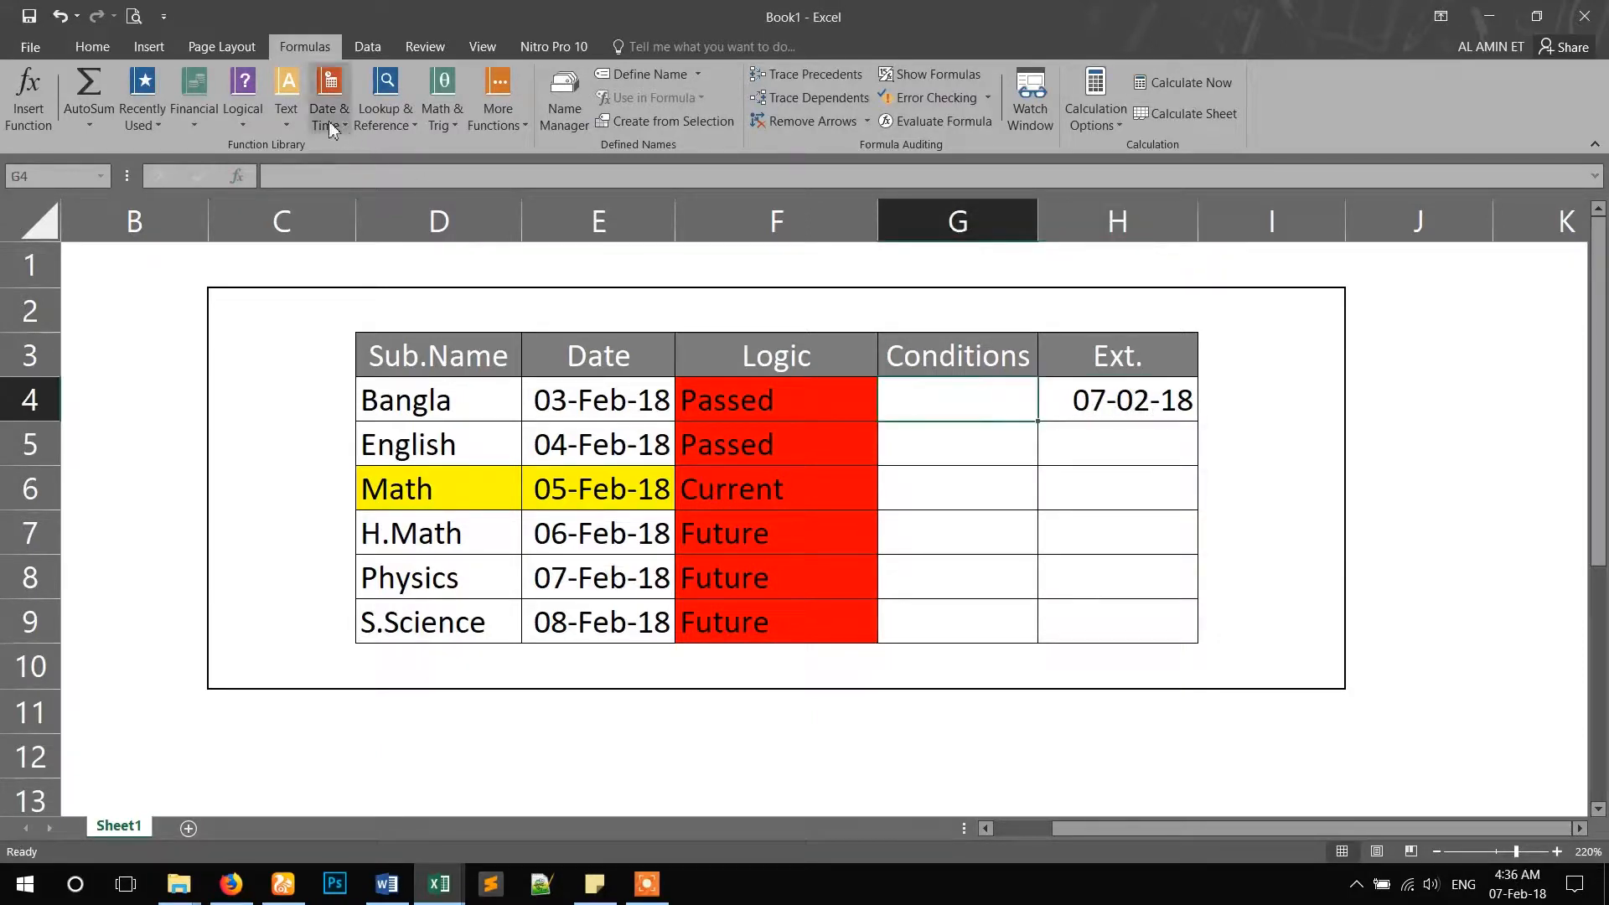
pyautogui.click(1068, 399)
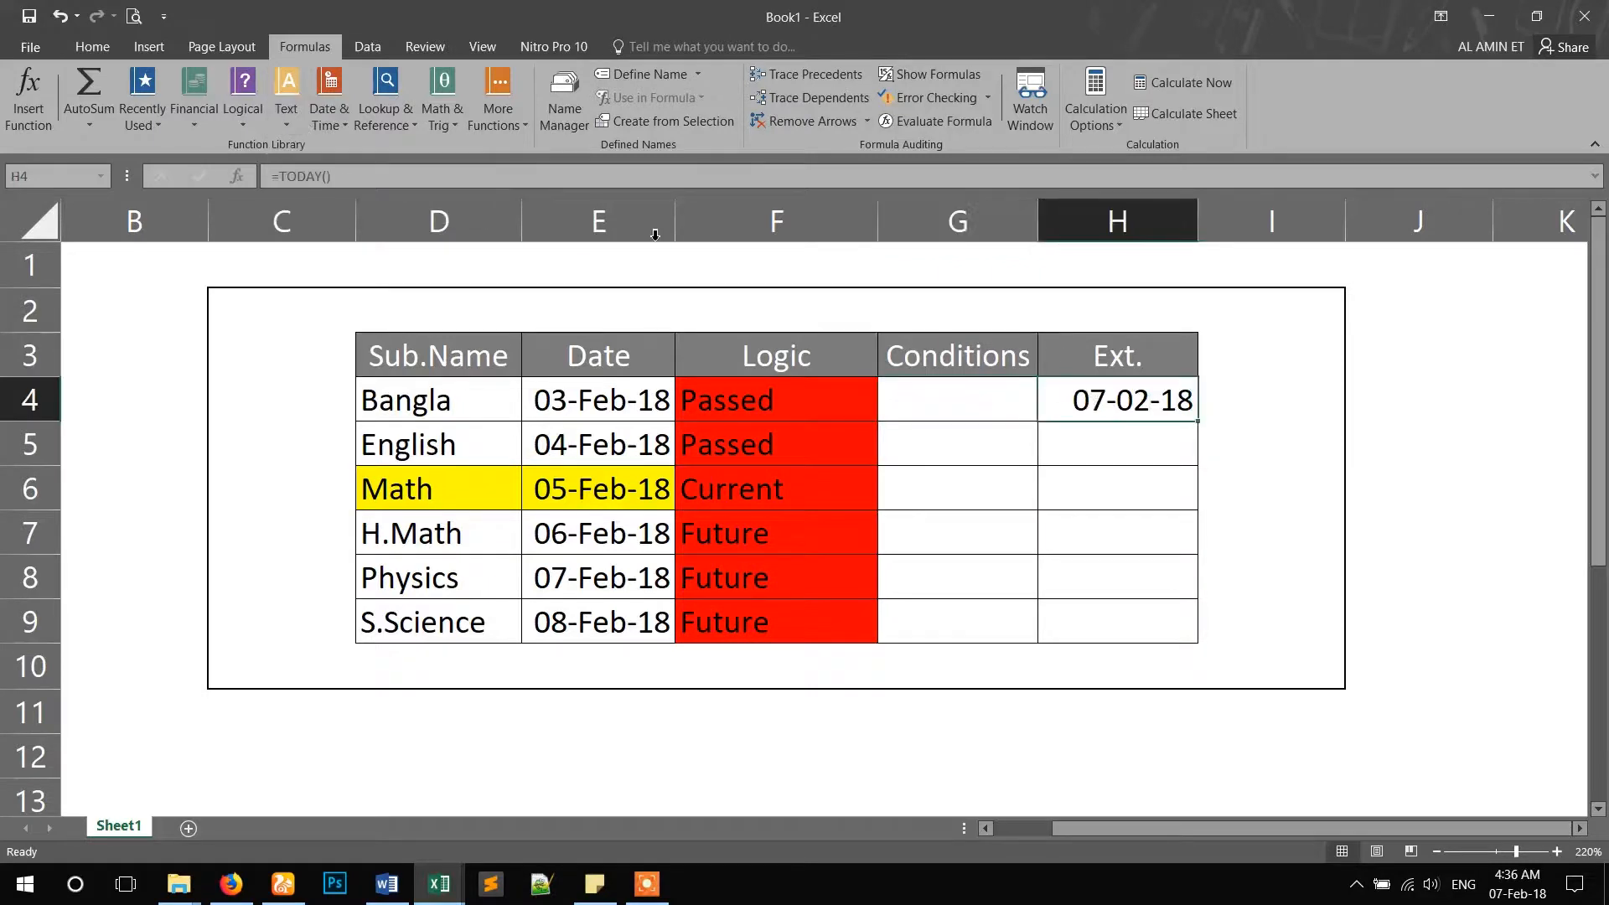
pyautogui.moveTo(377, 178); pyautogui.dragTo(254, 192)
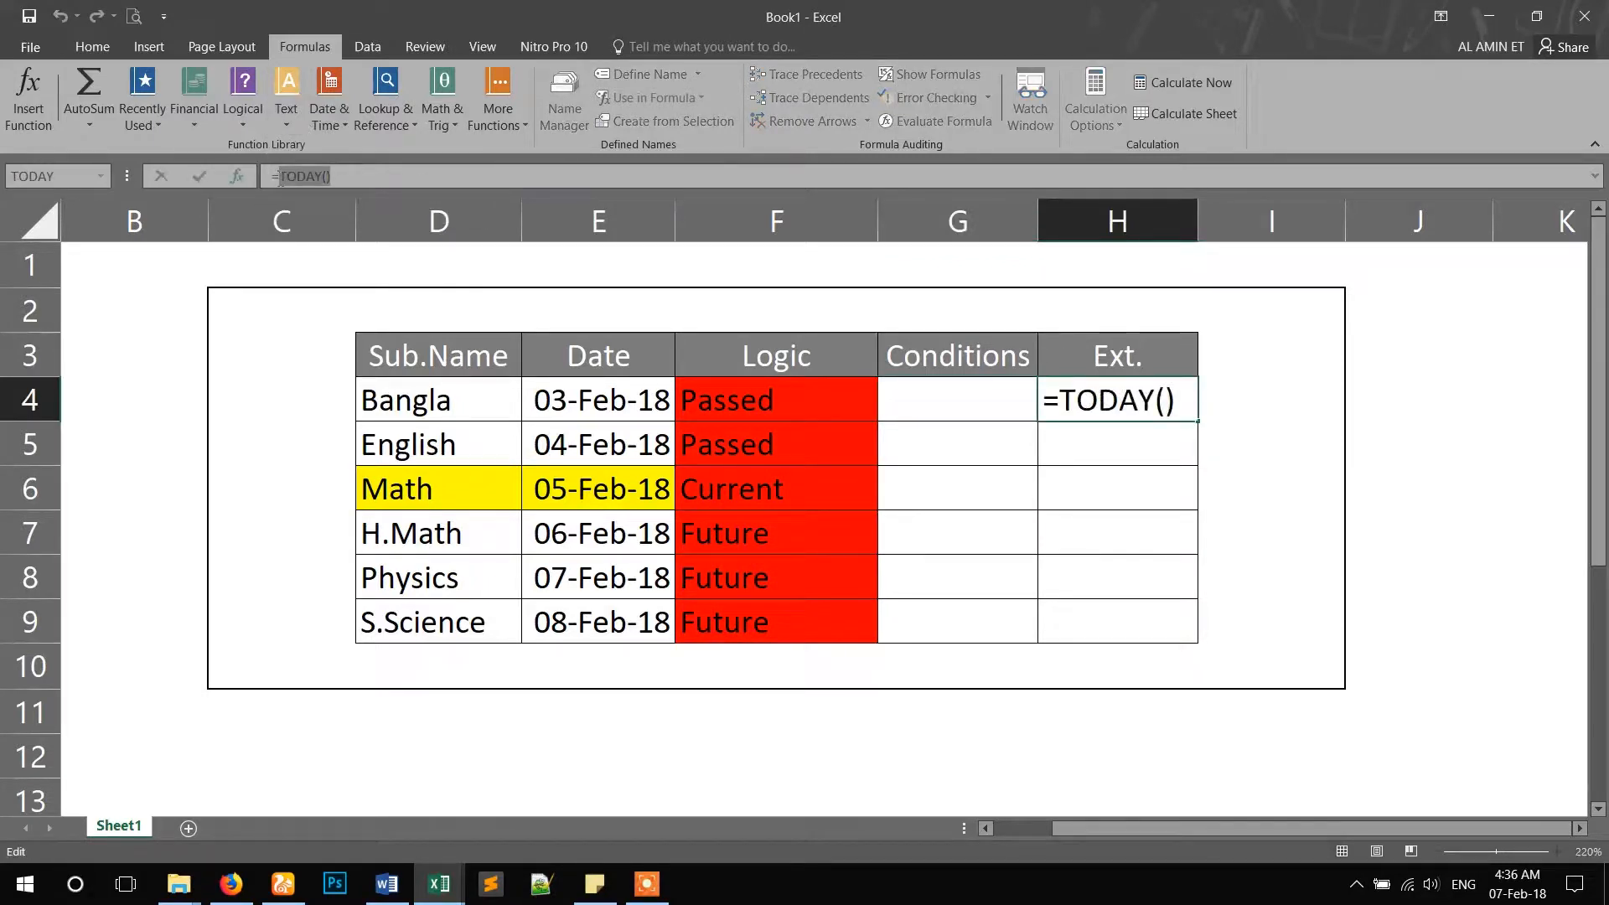
pyautogui.hotkey('ctrl', 'c')
pyautogui.press('Return')
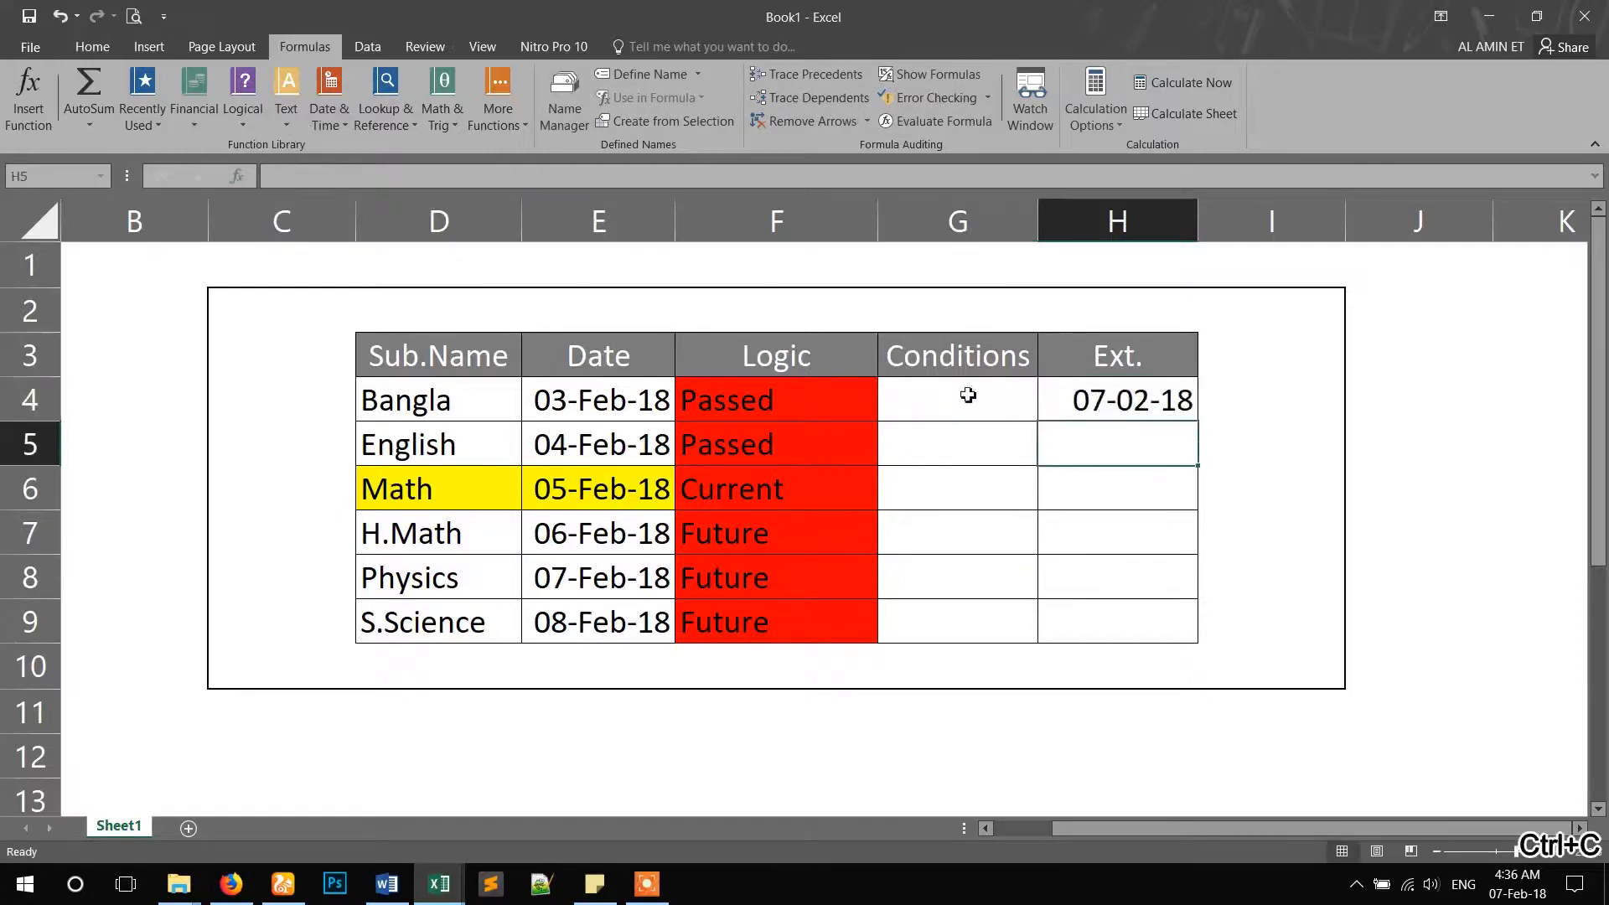
# - Insert an IF function in G4 with the logical test E4=TODAY()
pyautogui.click(959, 390)
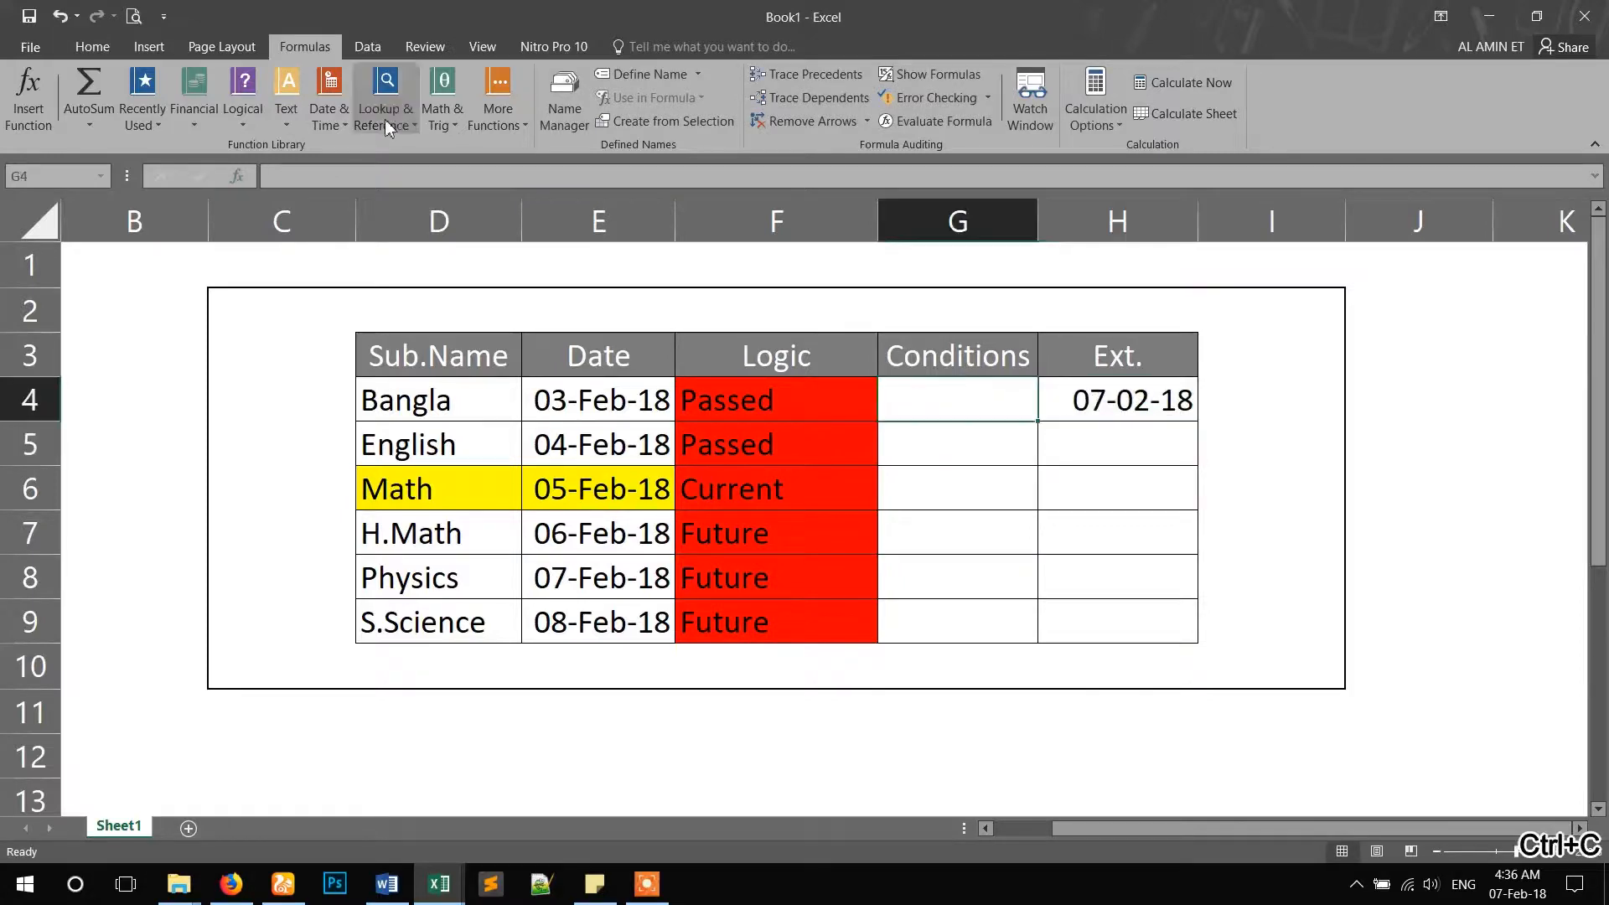
pyautogui.click(254, 120)
pyautogui.click(259, 188)
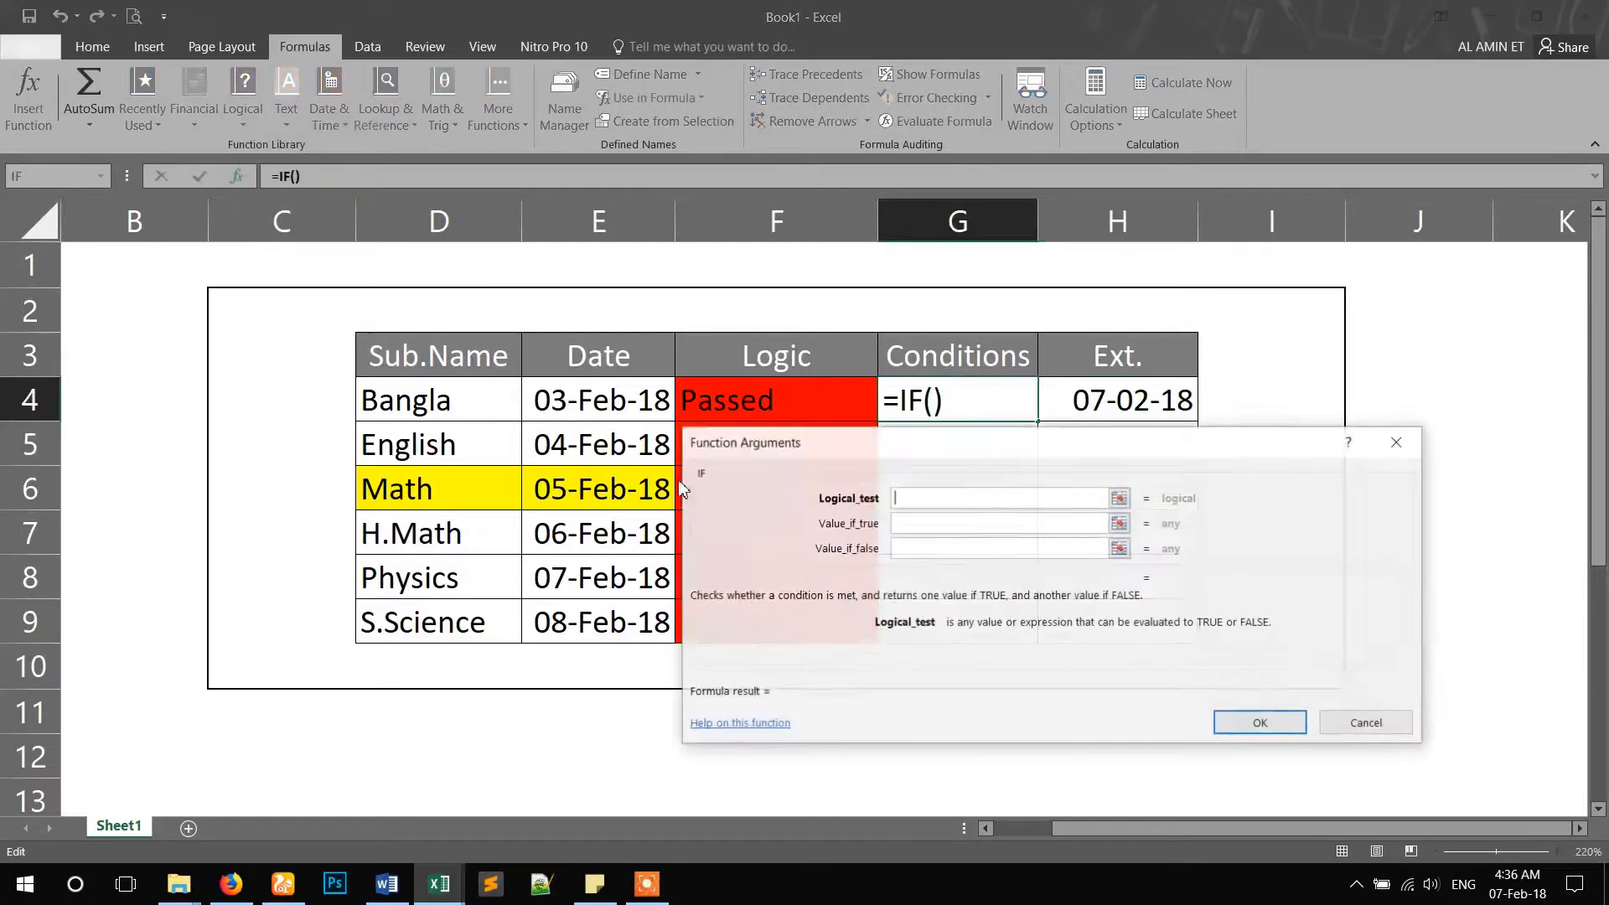
pyautogui.click(609, 404)
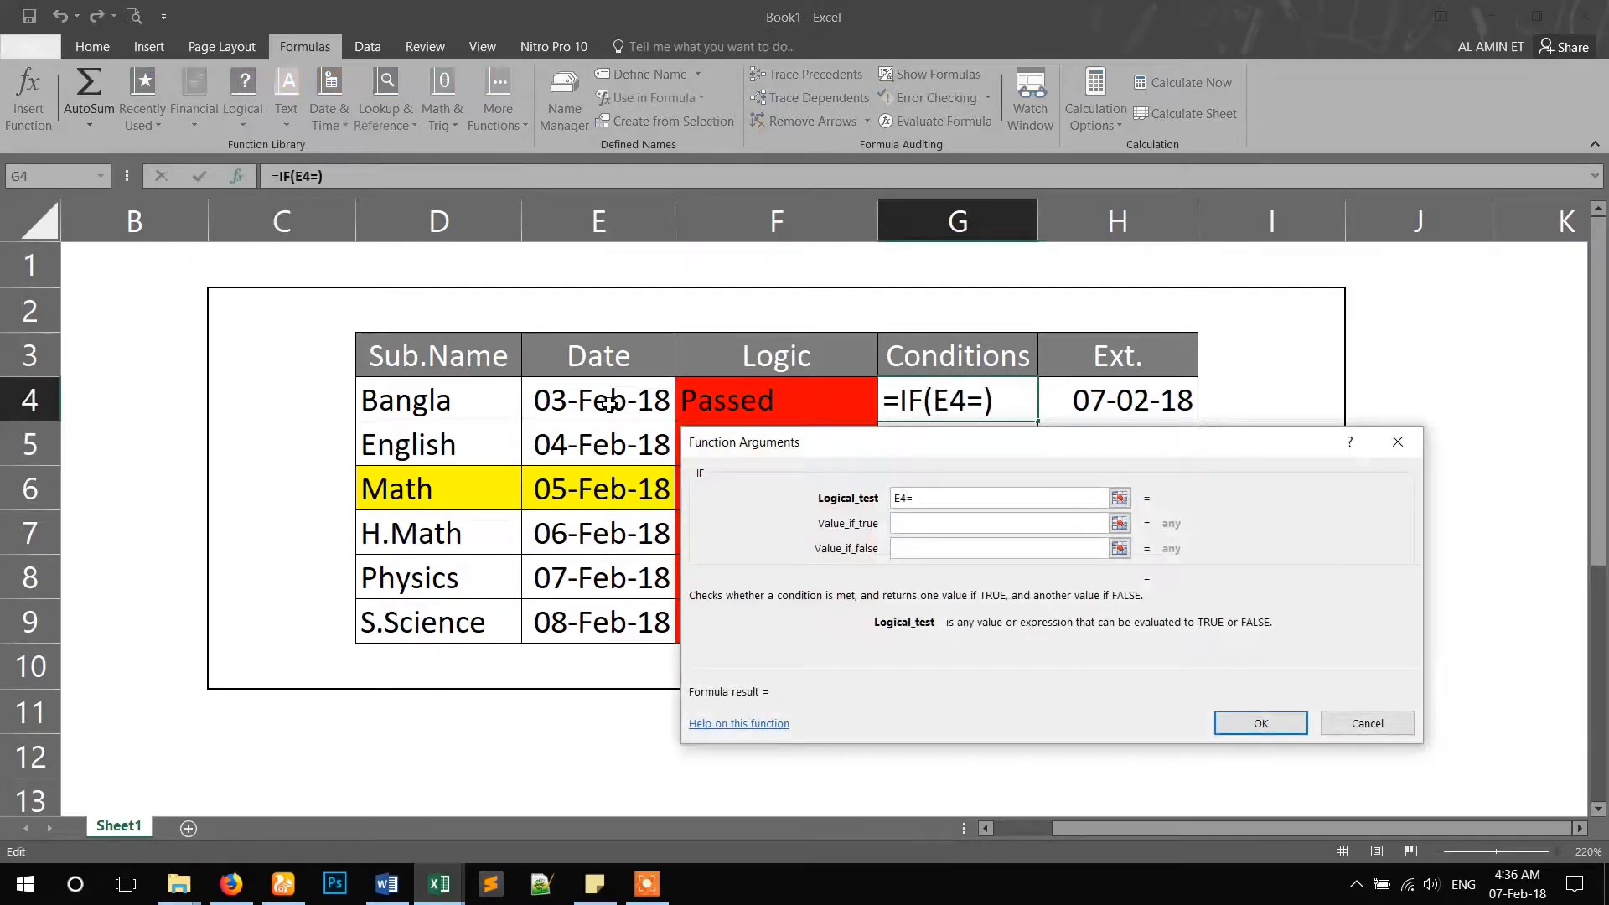
pyautogui.hotkey('ctrl', 'v')
pyautogui.click(904, 521)
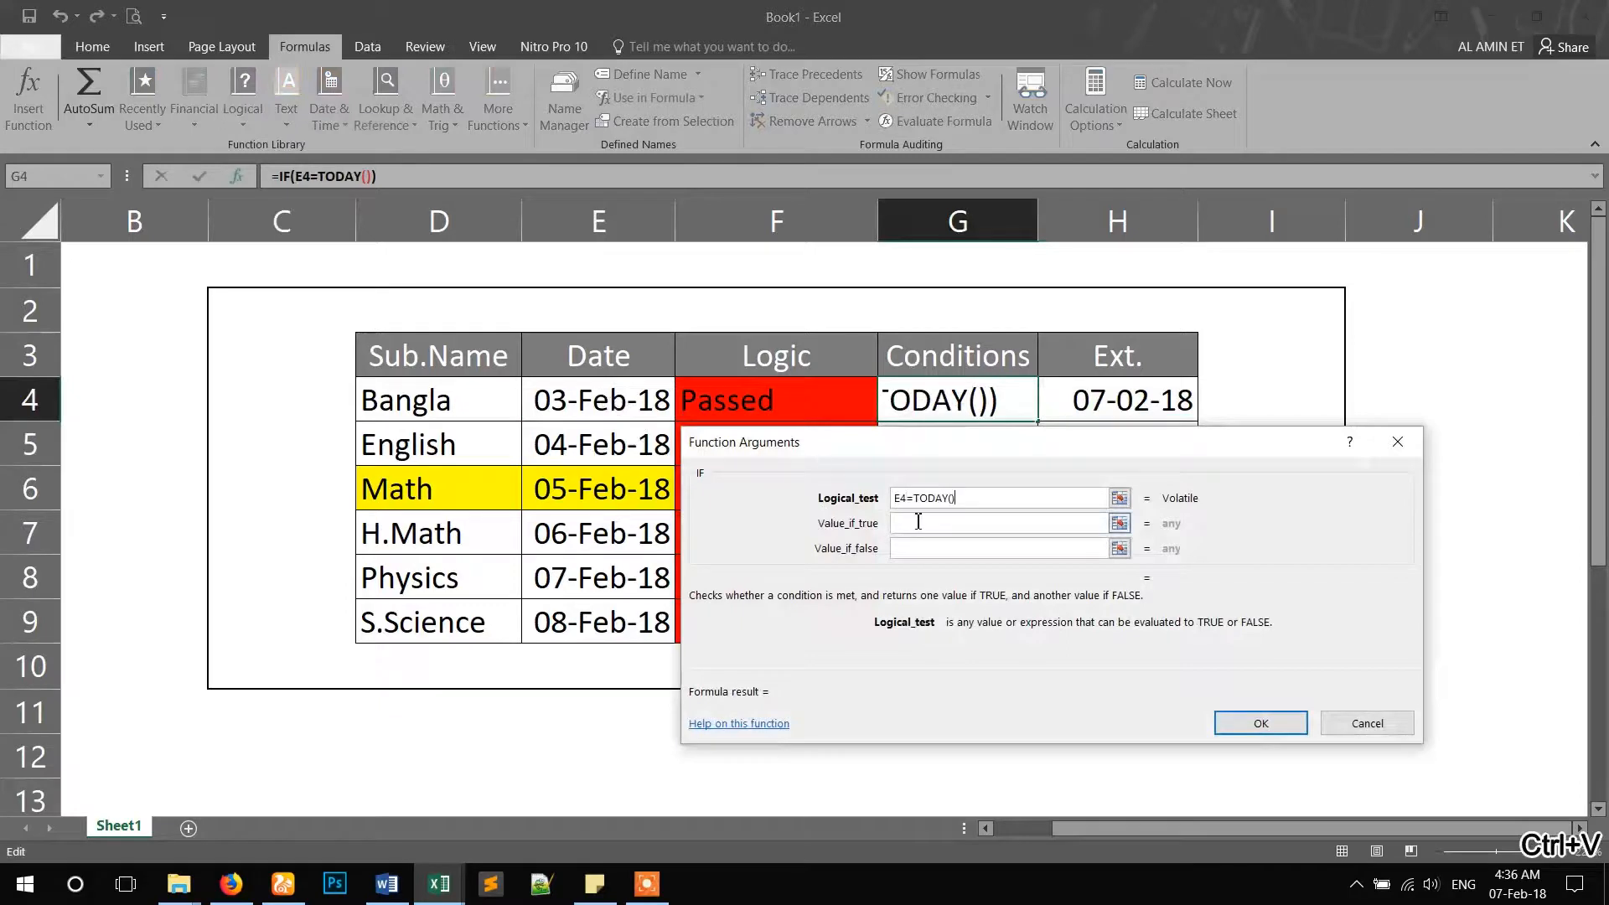
pyautogui.click(916, 501)
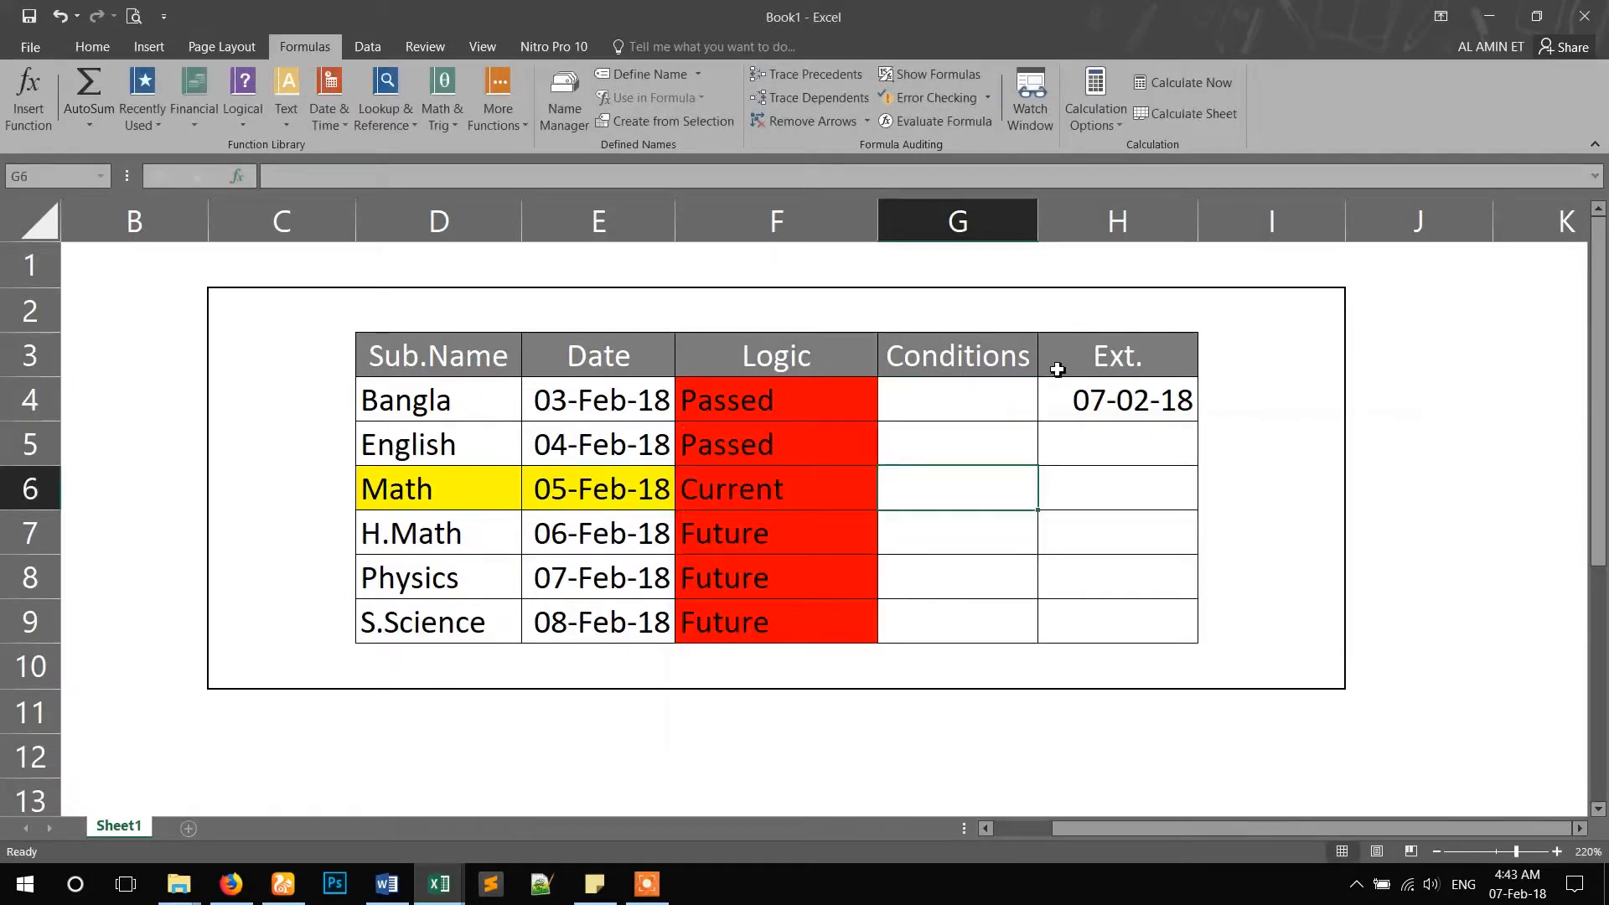
pyautogui.click(325, 118)
pyautogui.click(1082, 483)
# - Insert an IF function in G6 of the Conditions column with the logical test E6=TODAY()>30
pyautogui.click(243, 121)
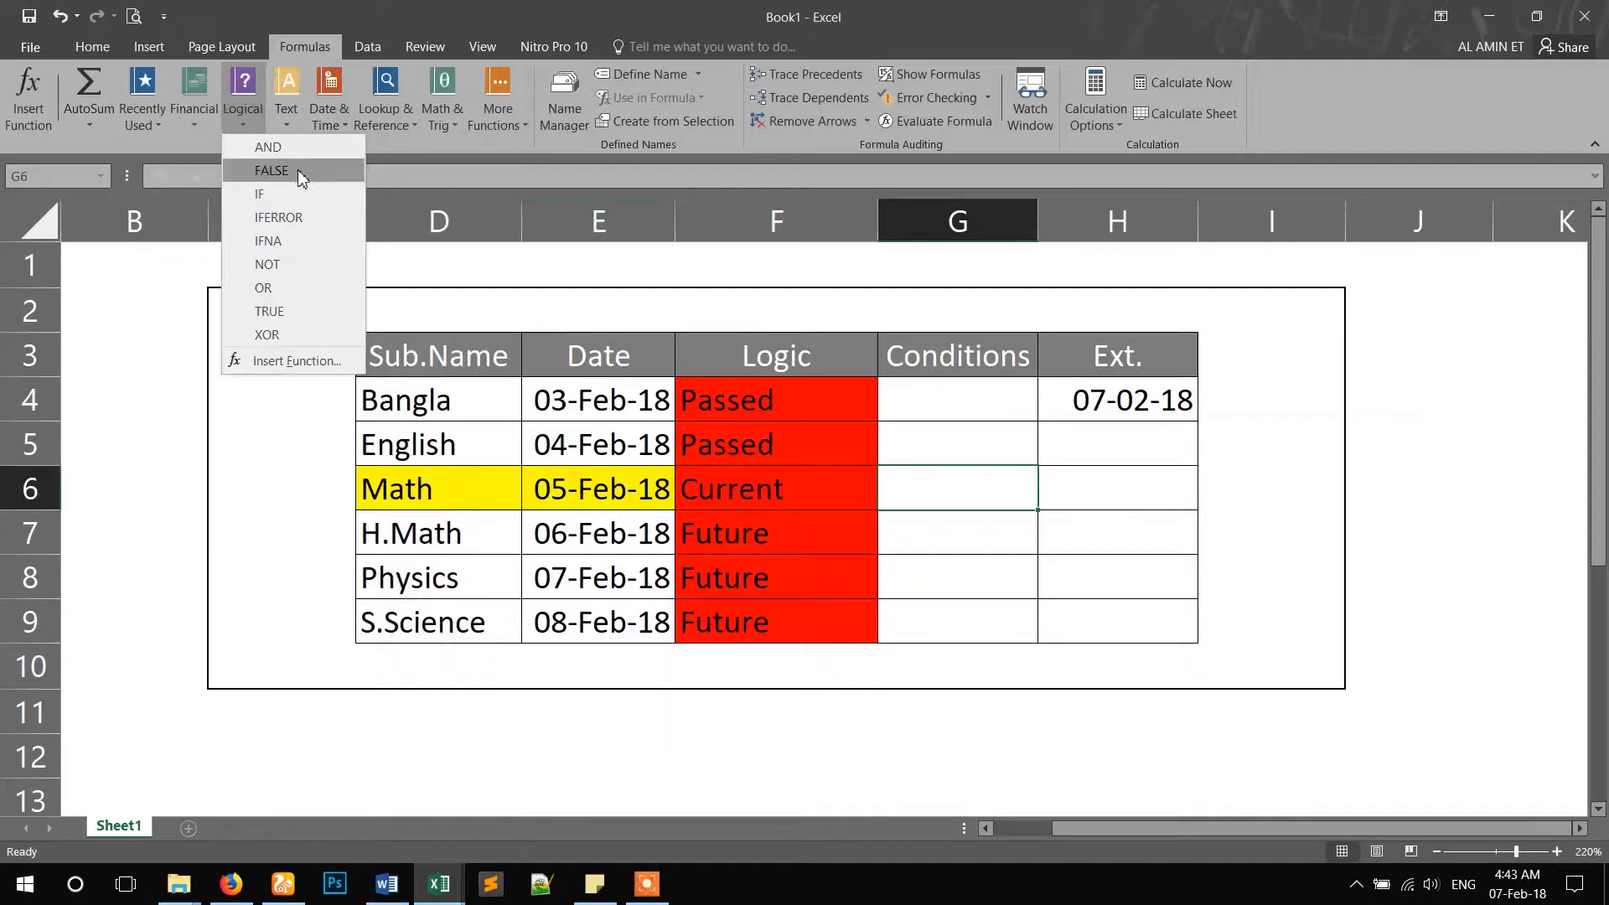
pyautogui.click(297, 197)
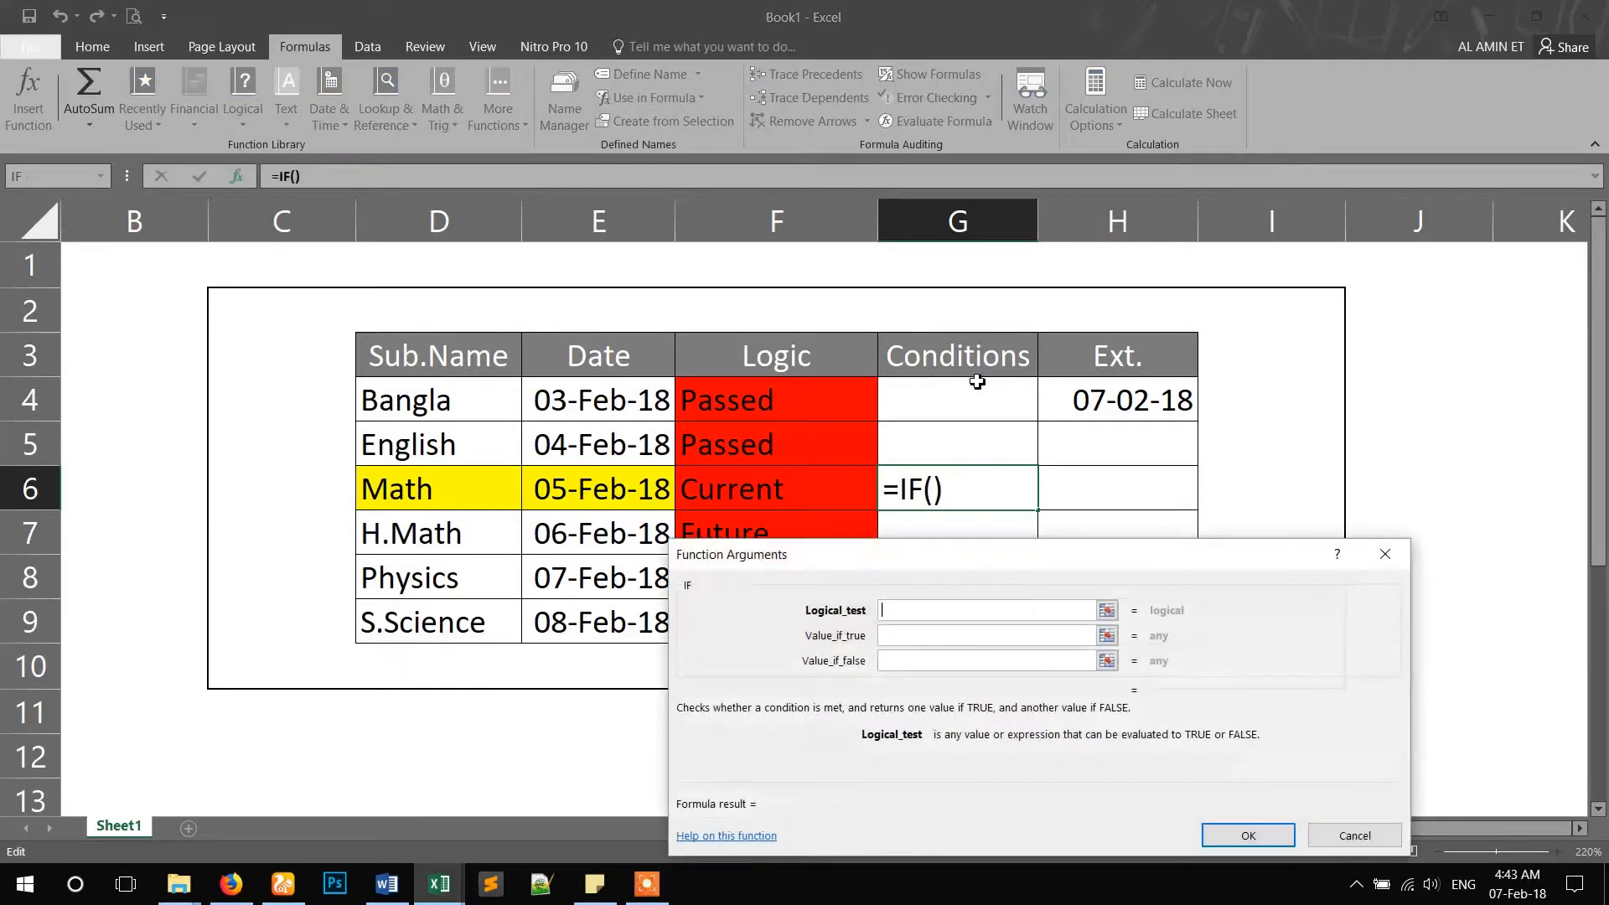
pyautogui.click(621, 490)
pyautogui.write('=TODAY')
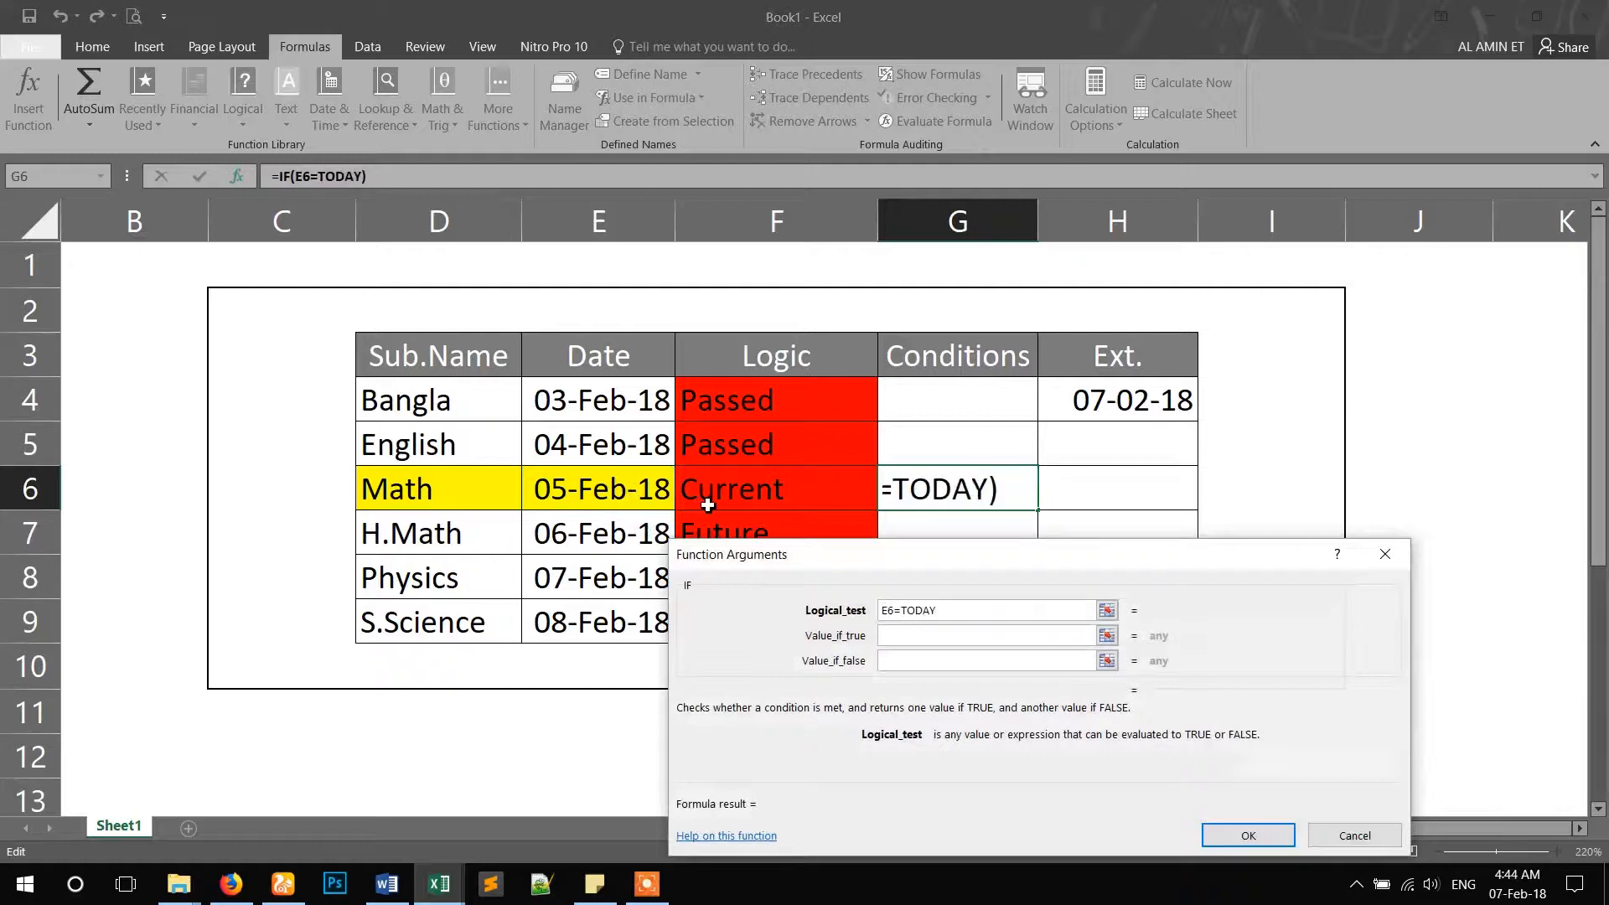
pyautogui.write('()>30')
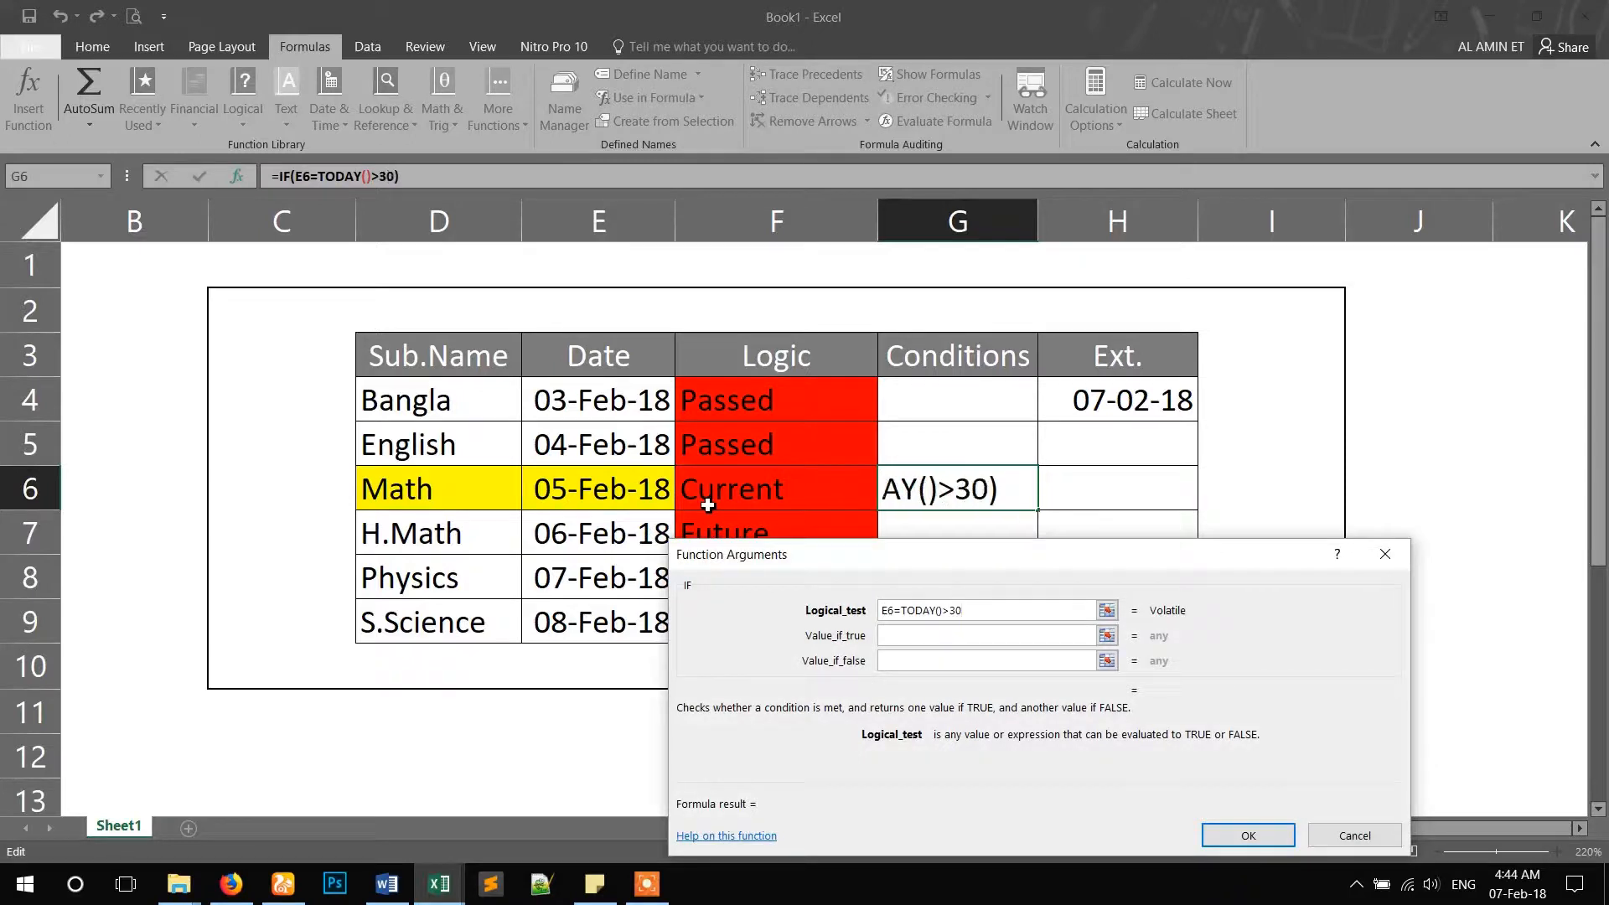
# - Complete G6's IF function with Yes as the value if true and NO as the value if false
pyautogui.press('Tab')
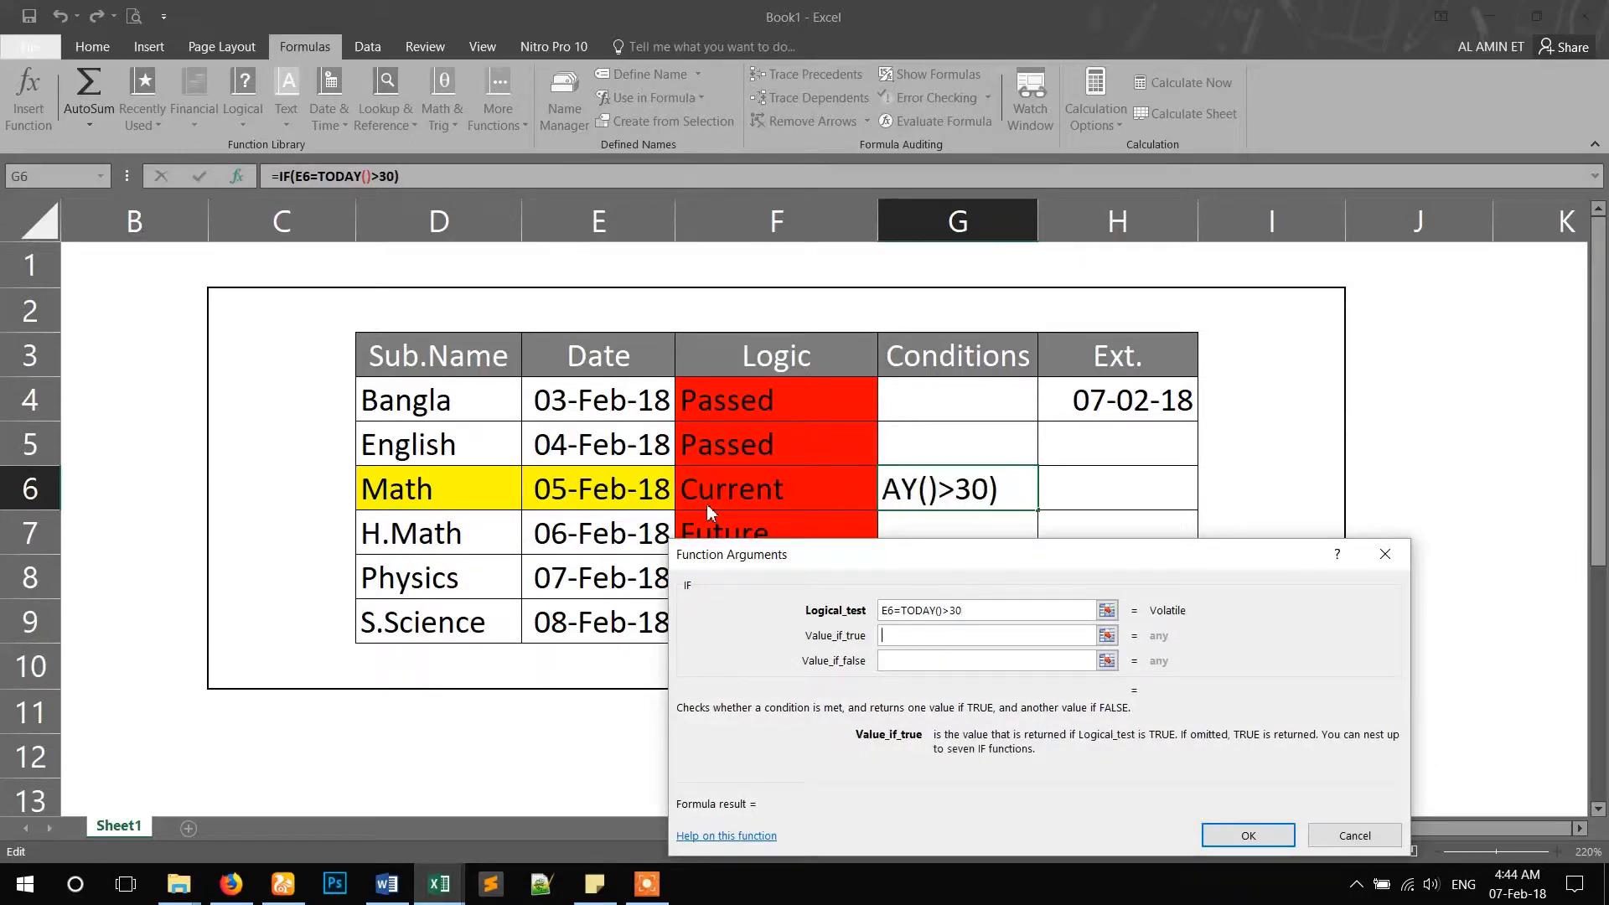
pyautogui.write('Yes')
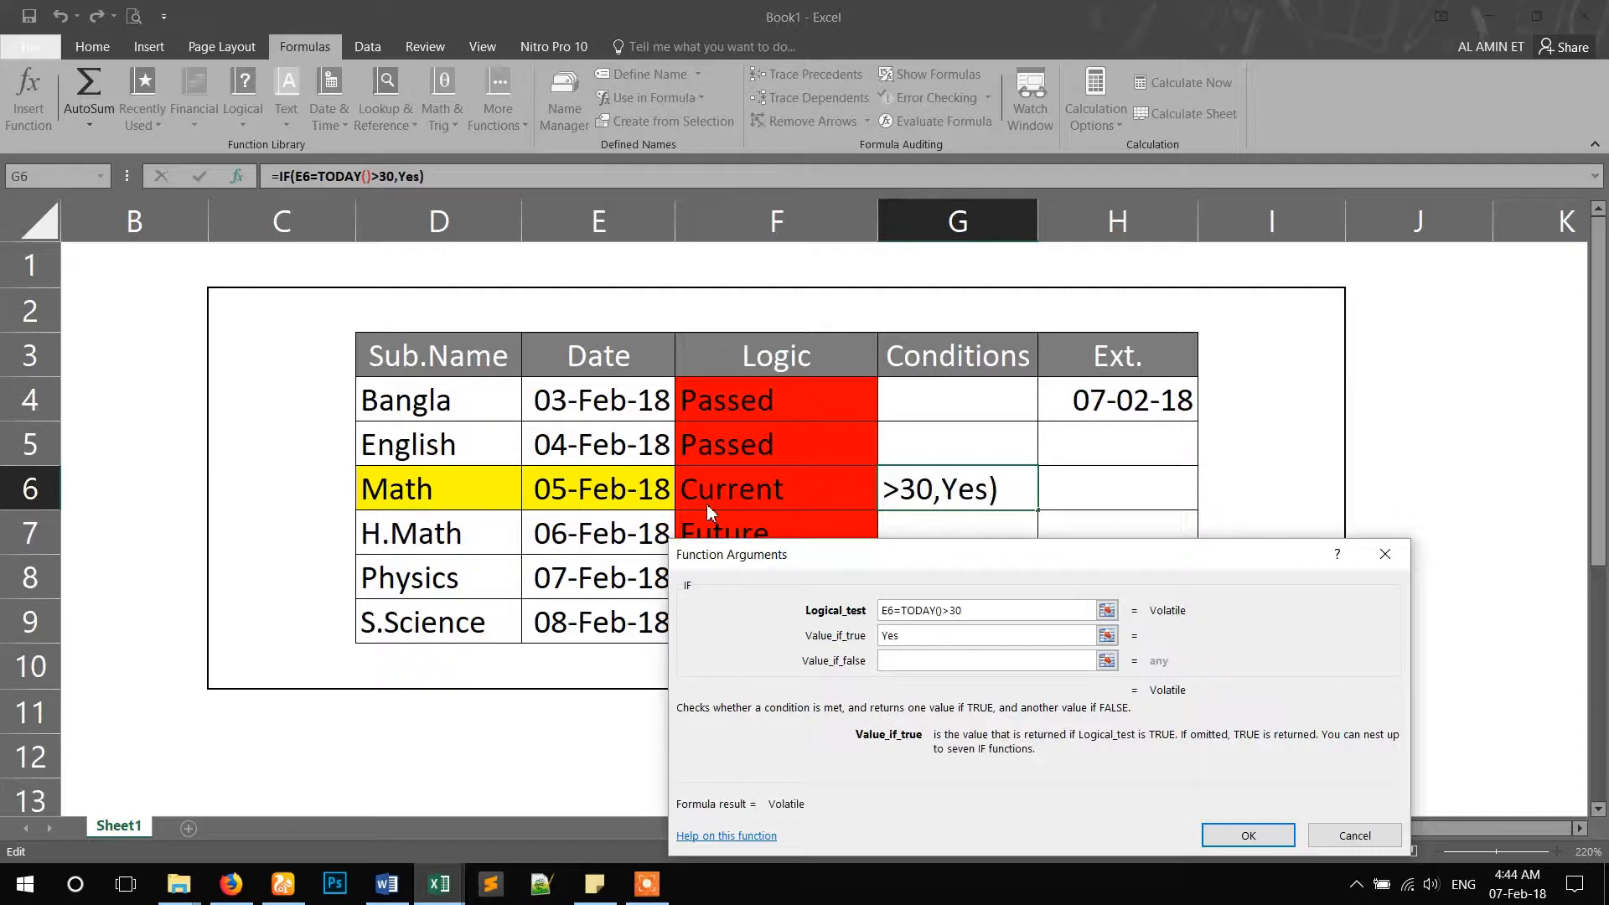
pyautogui.press('Tab')
pyautogui.write('NO')
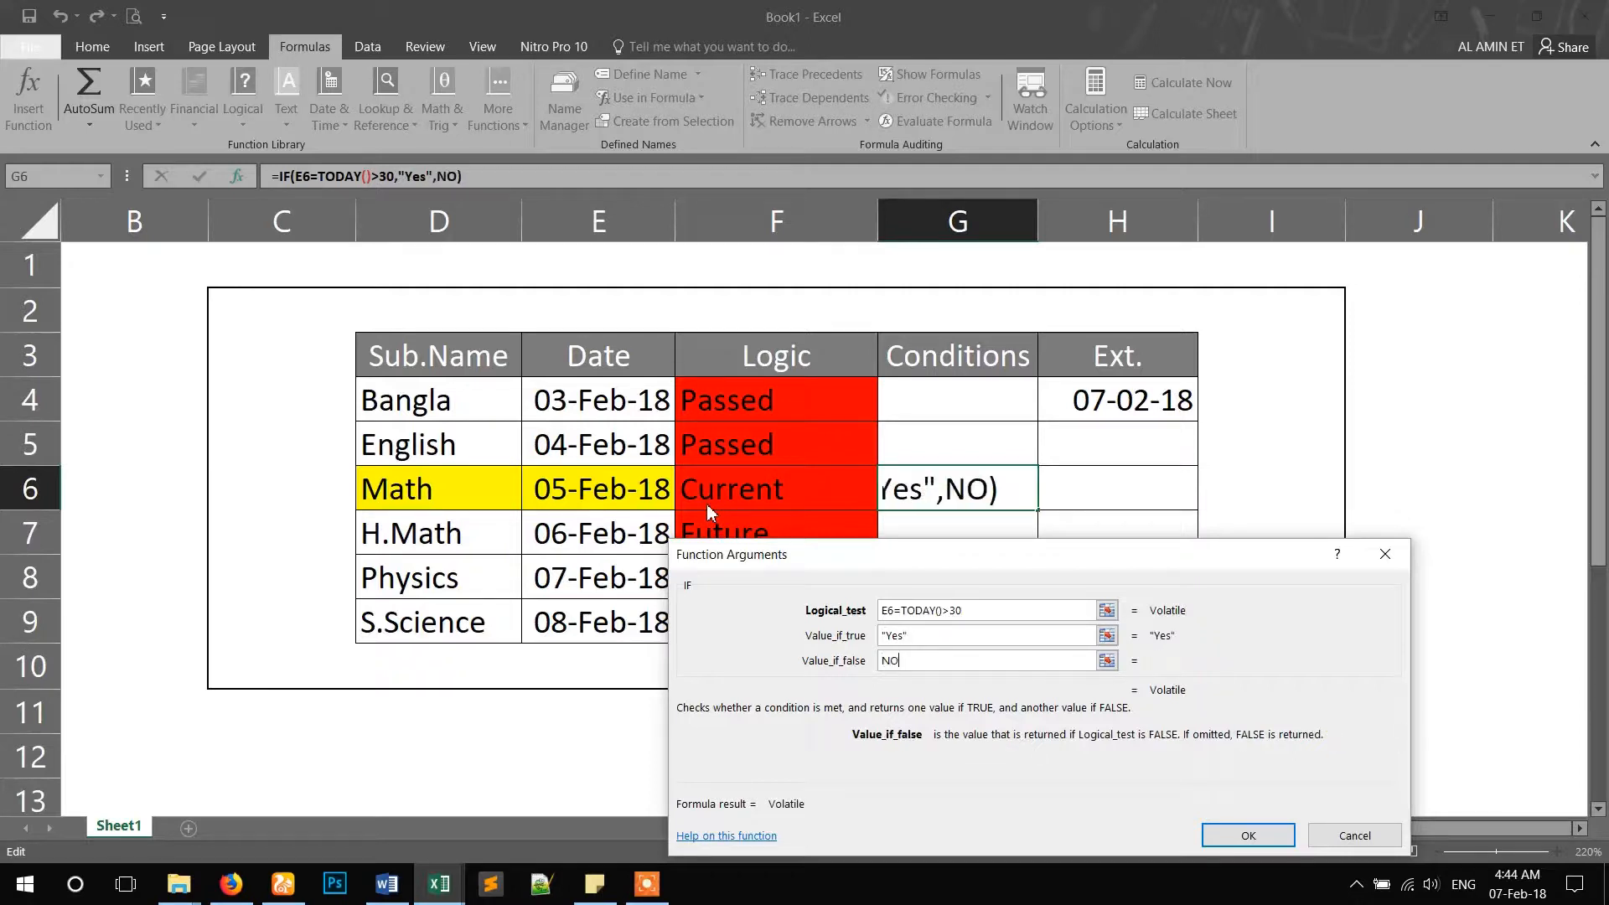
pyautogui.press('Return')
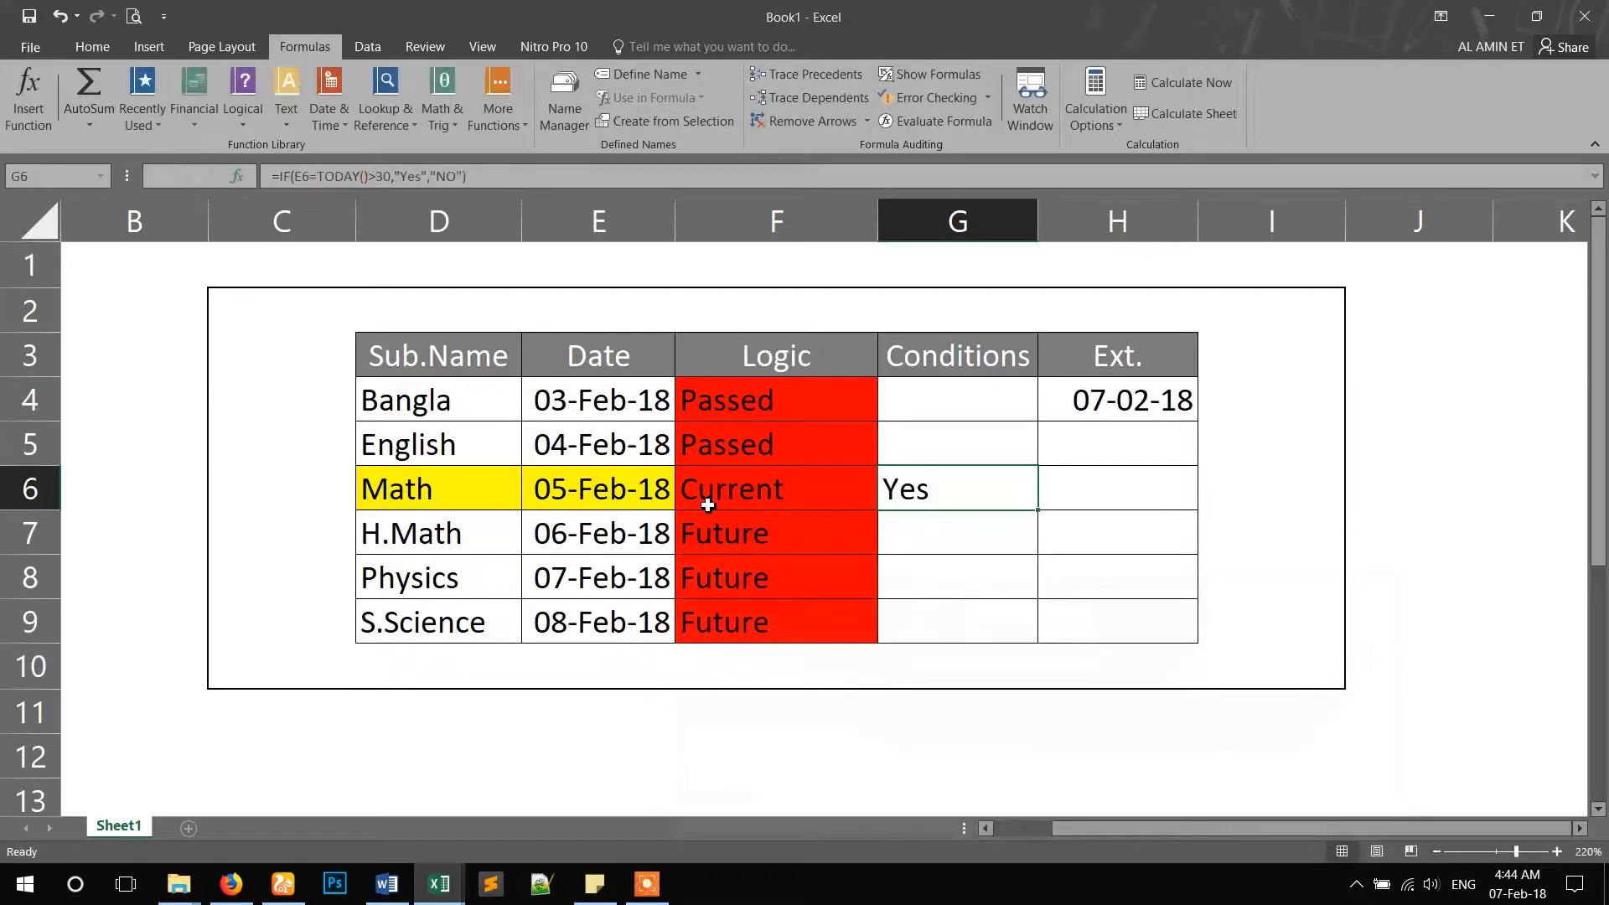
# - Change the comparison in G6's IF formula to less than, making the logical test E6=TODAY()<30
pyautogui.click(557, 499)
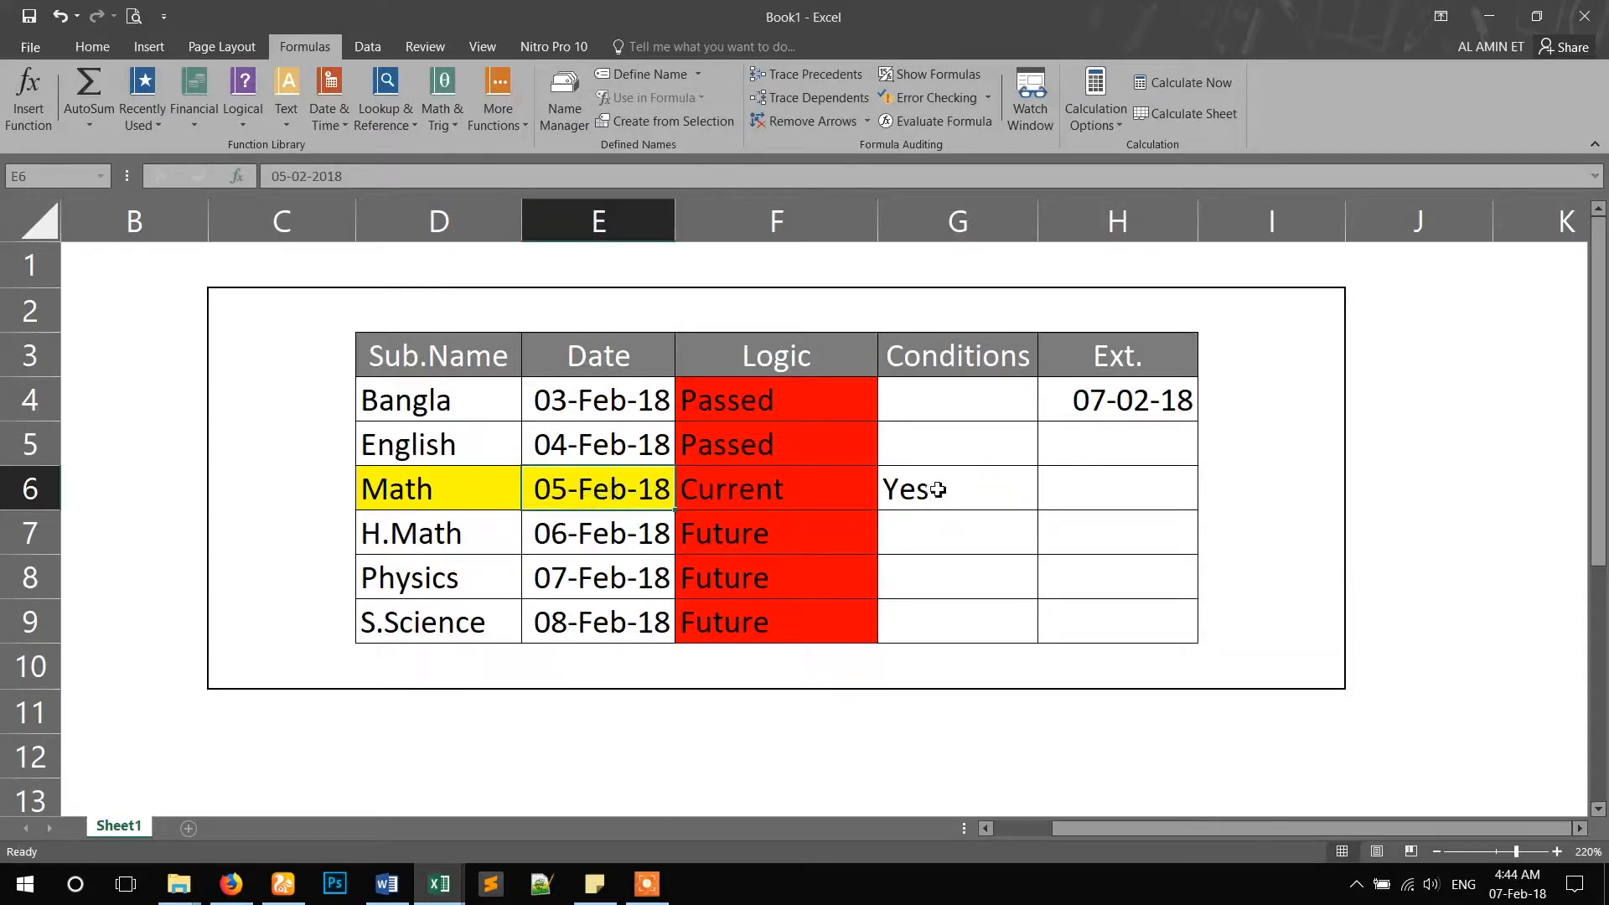
pyautogui.click(937, 490)
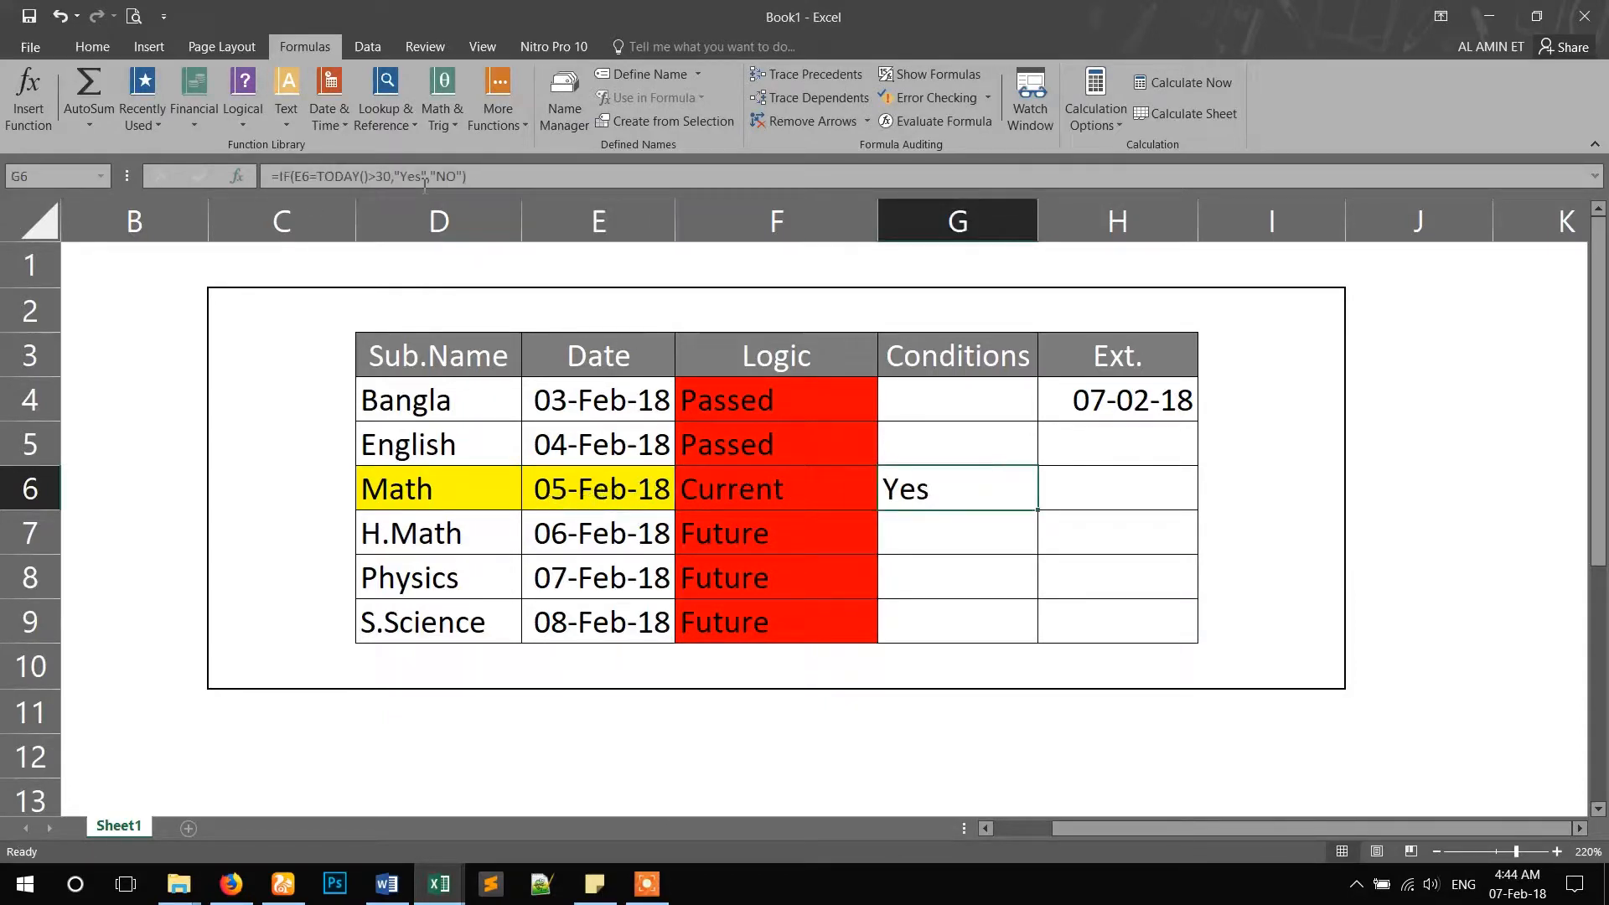
pyautogui.moveTo(369, 176); pyautogui.dragTo(376, 179)
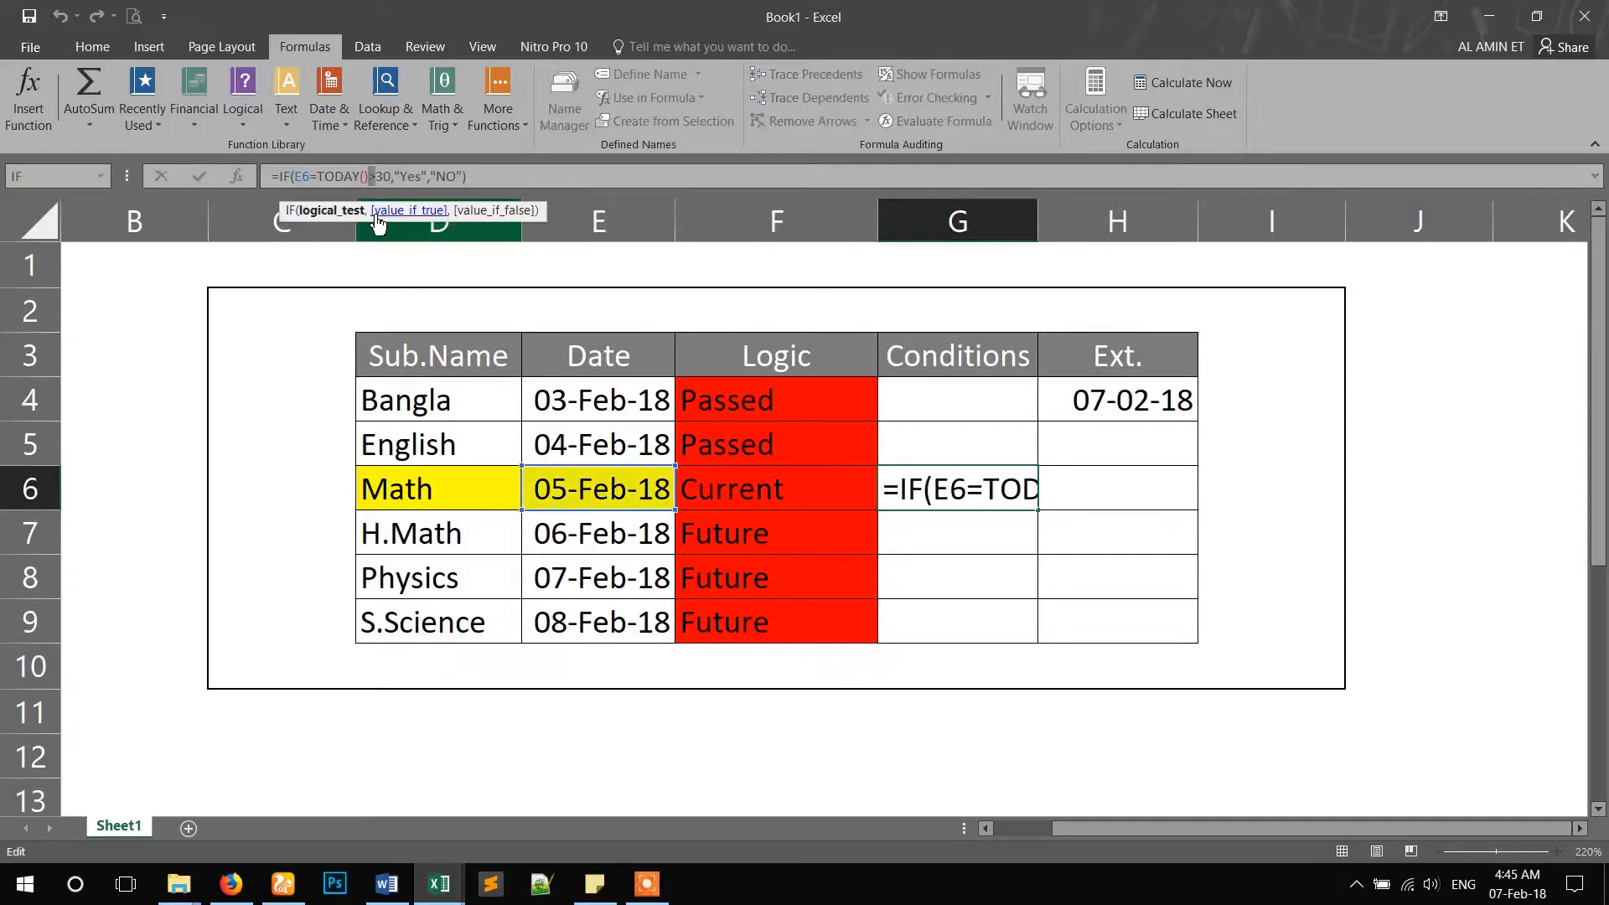
pyautogui.write('<')
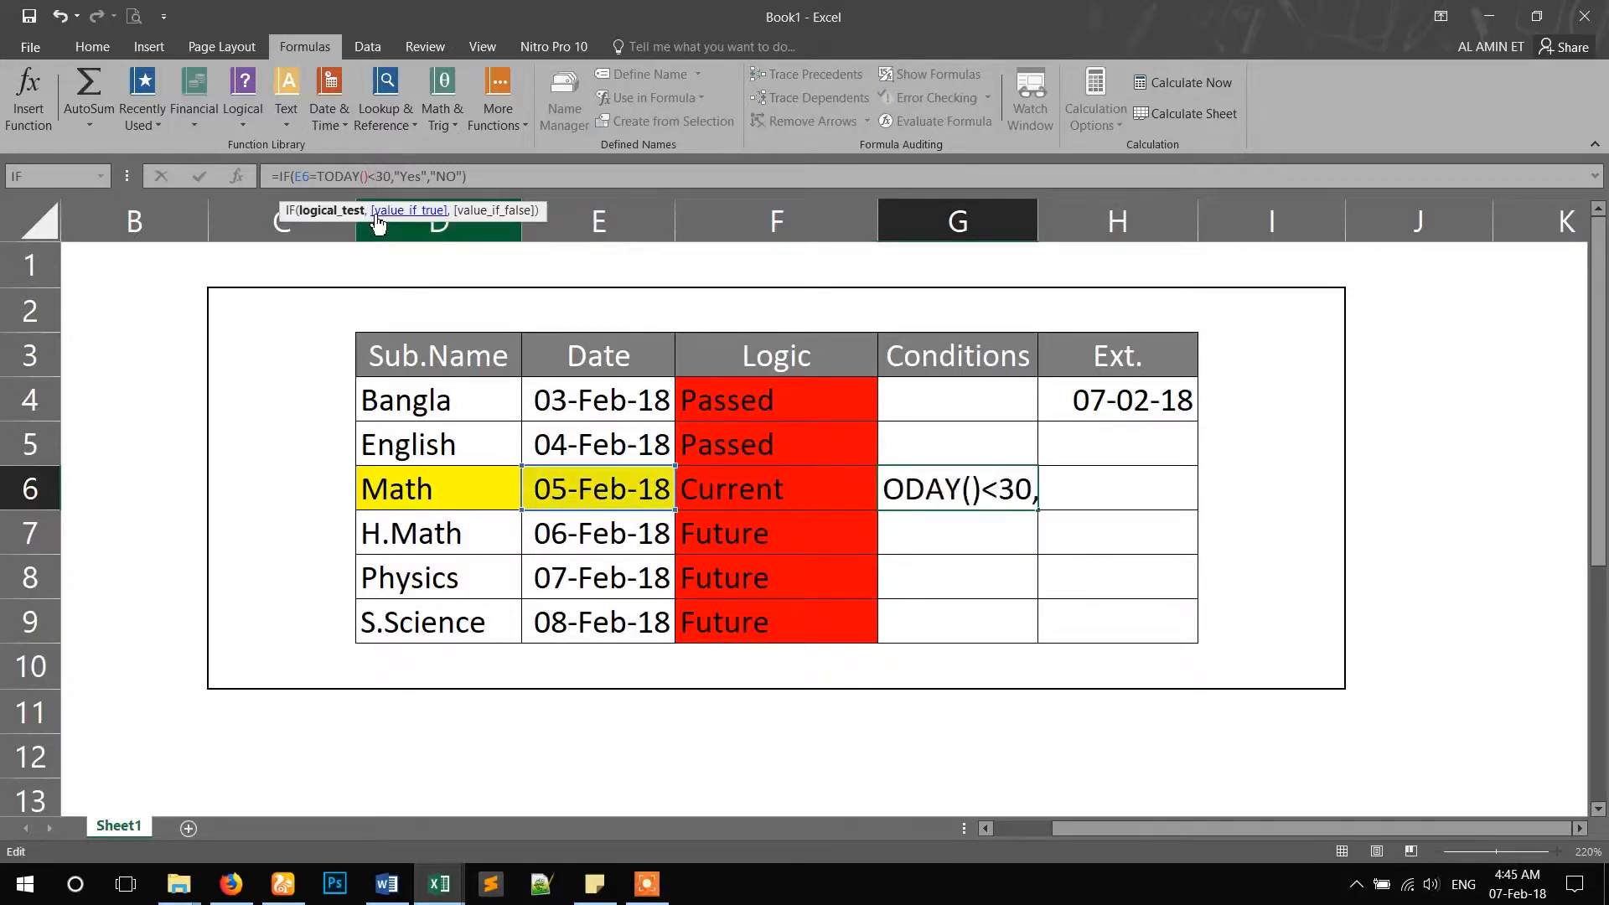
pyautogui.press('Return')
# - Compare the Math date in E6 with the TODAY() value in H4 and the IF formula in G6
pyautogui.click(648, 488)
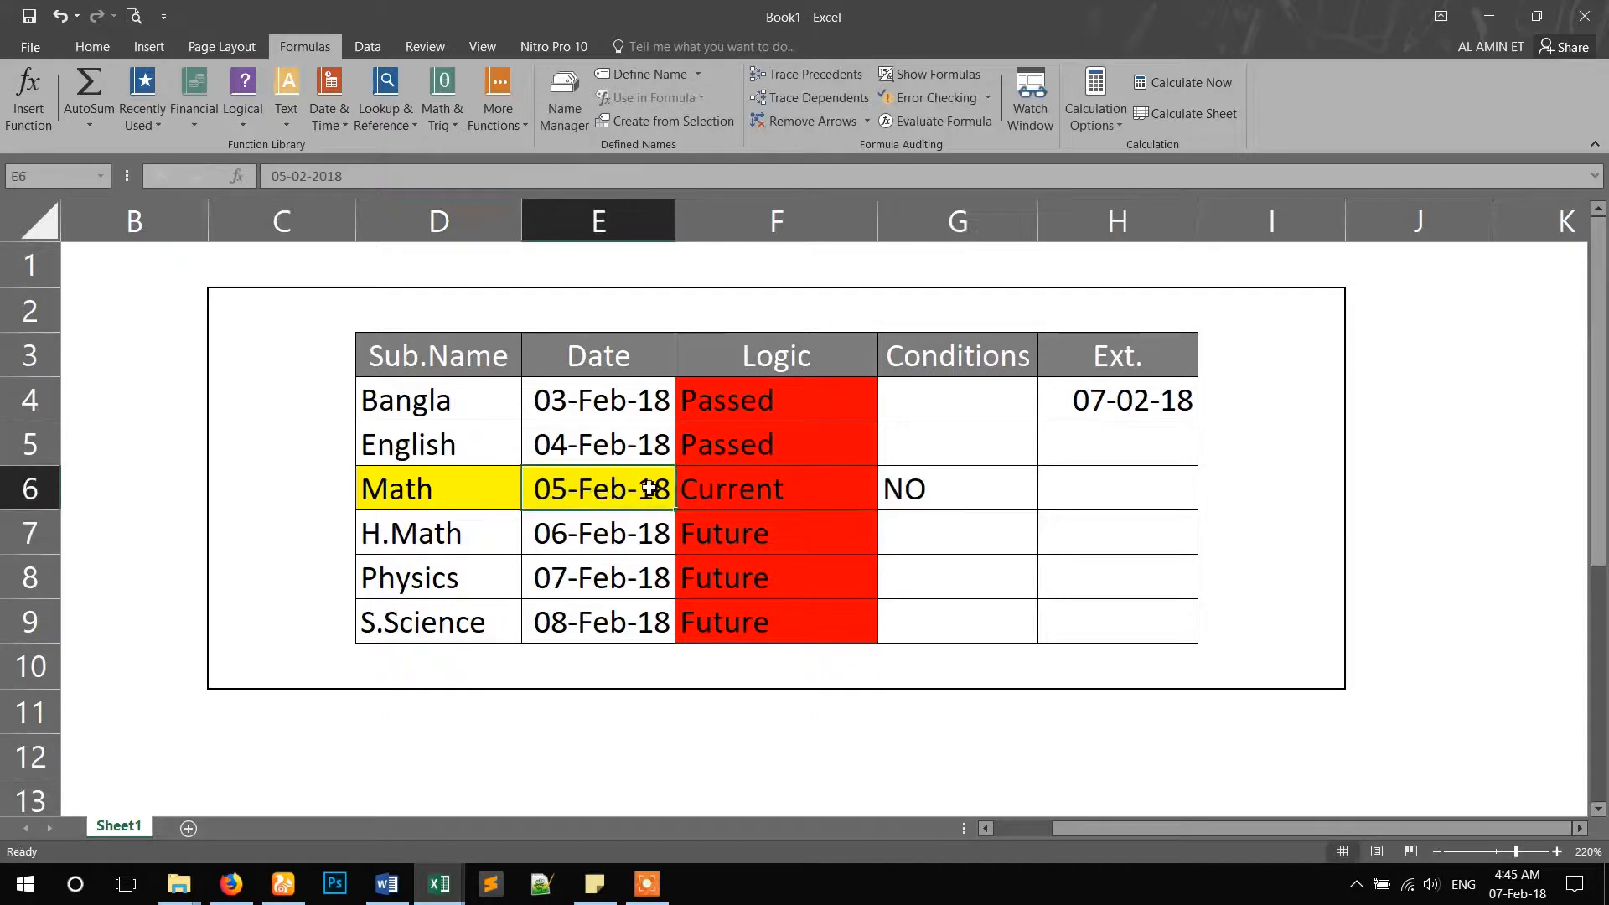
pyautogui.click(965, 484)
pyautogui.click(1124, 408)
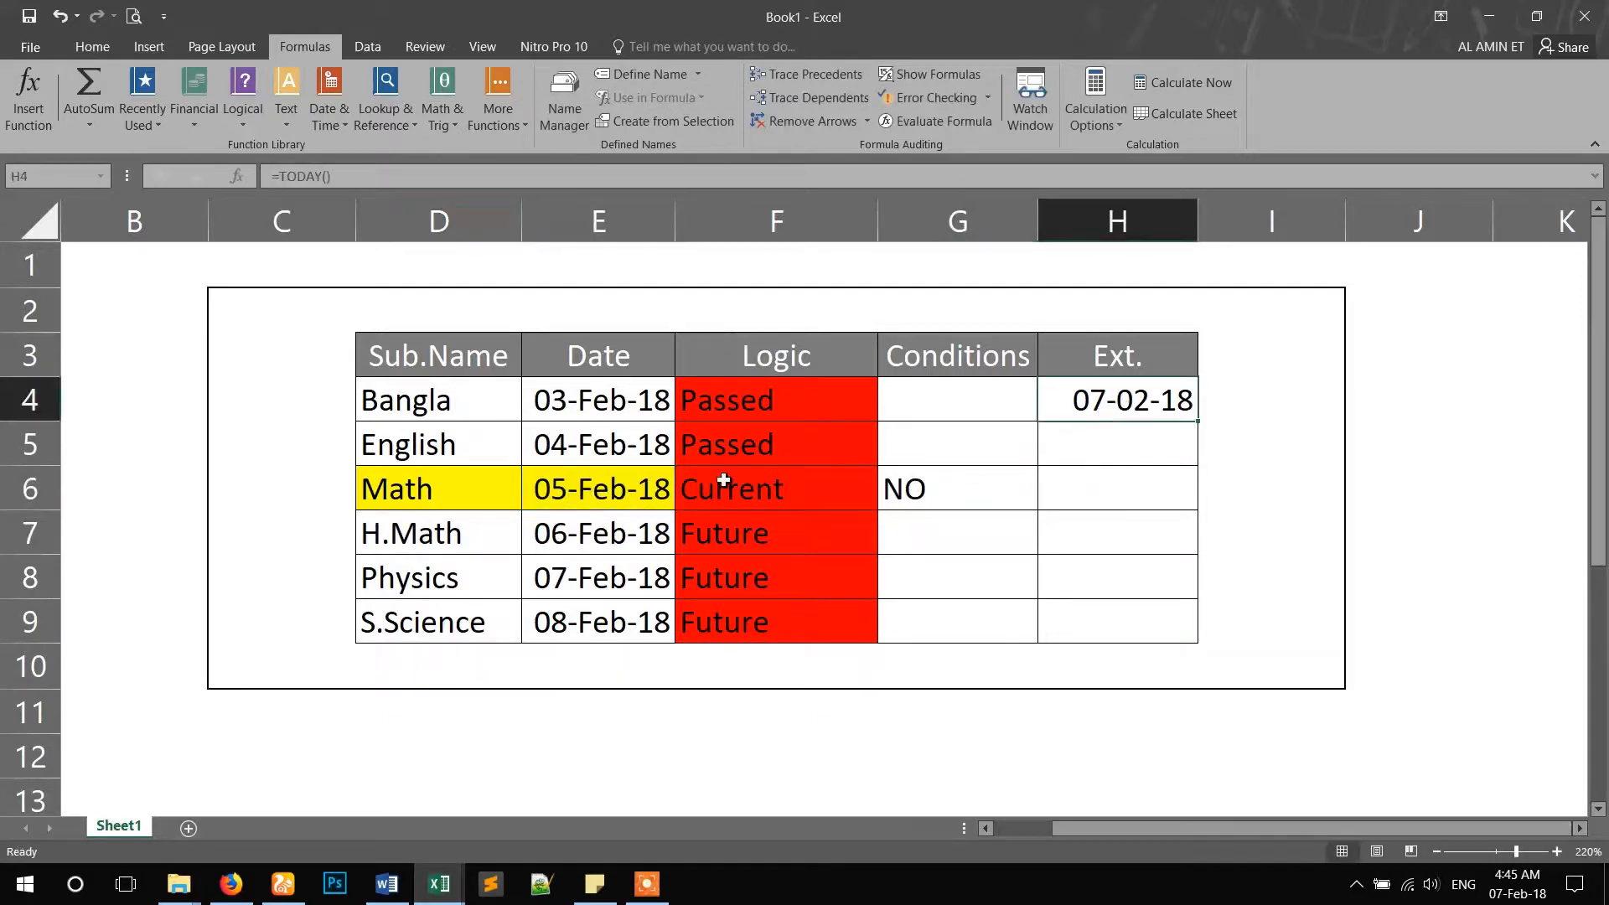
pyautogui.click(630, 494)
pyautogui.click(928, 496)
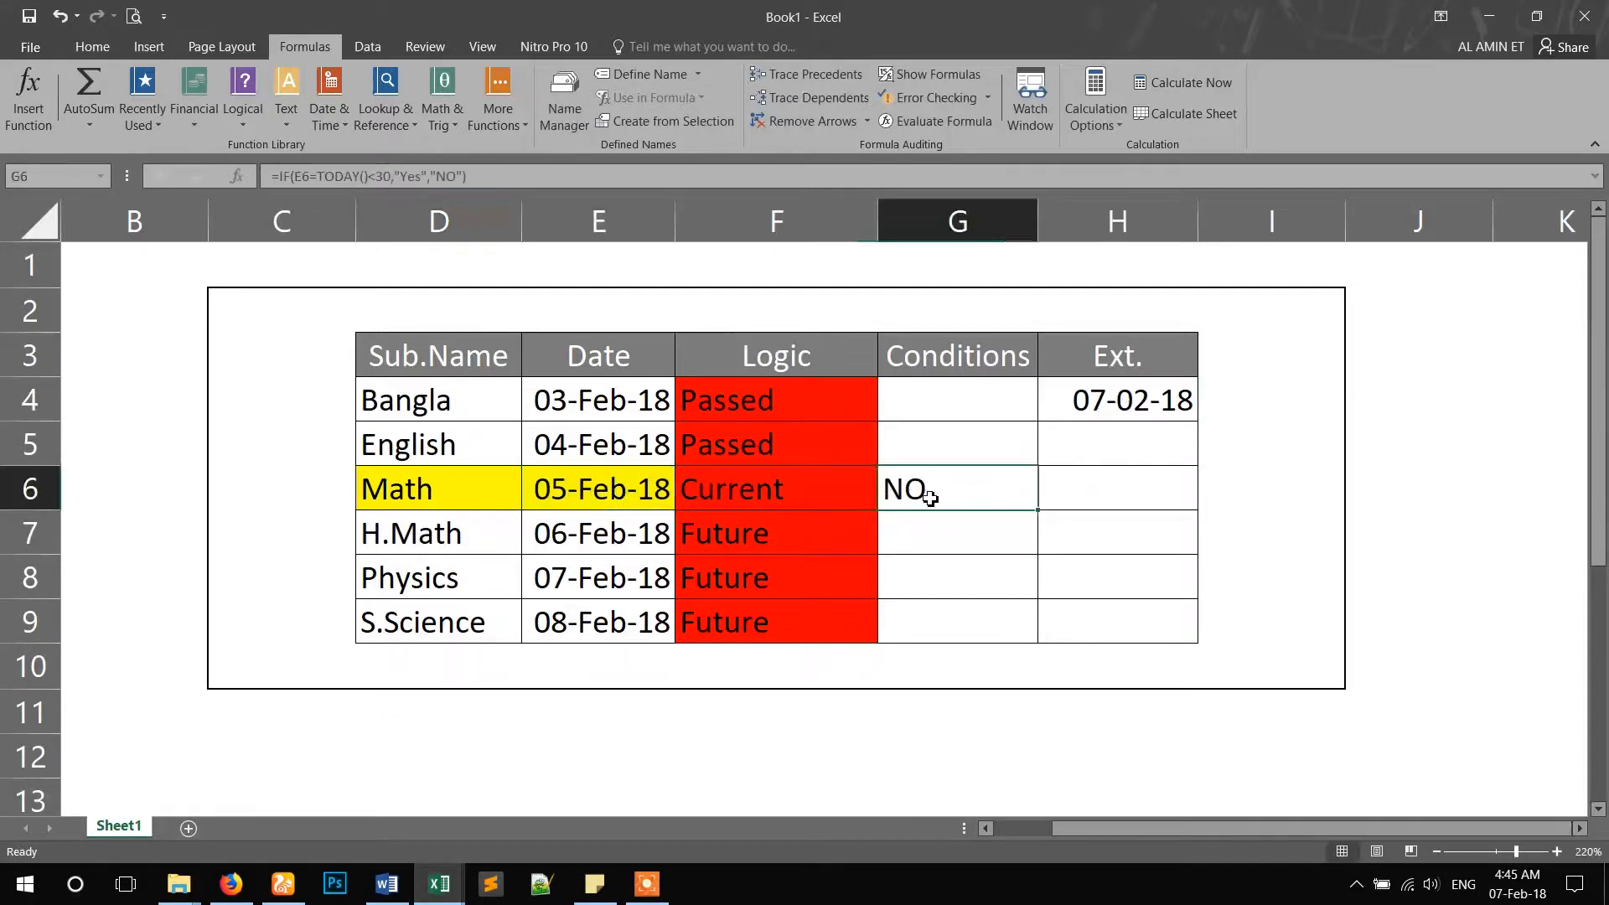
pyautogui.doubleClick(450, 177)
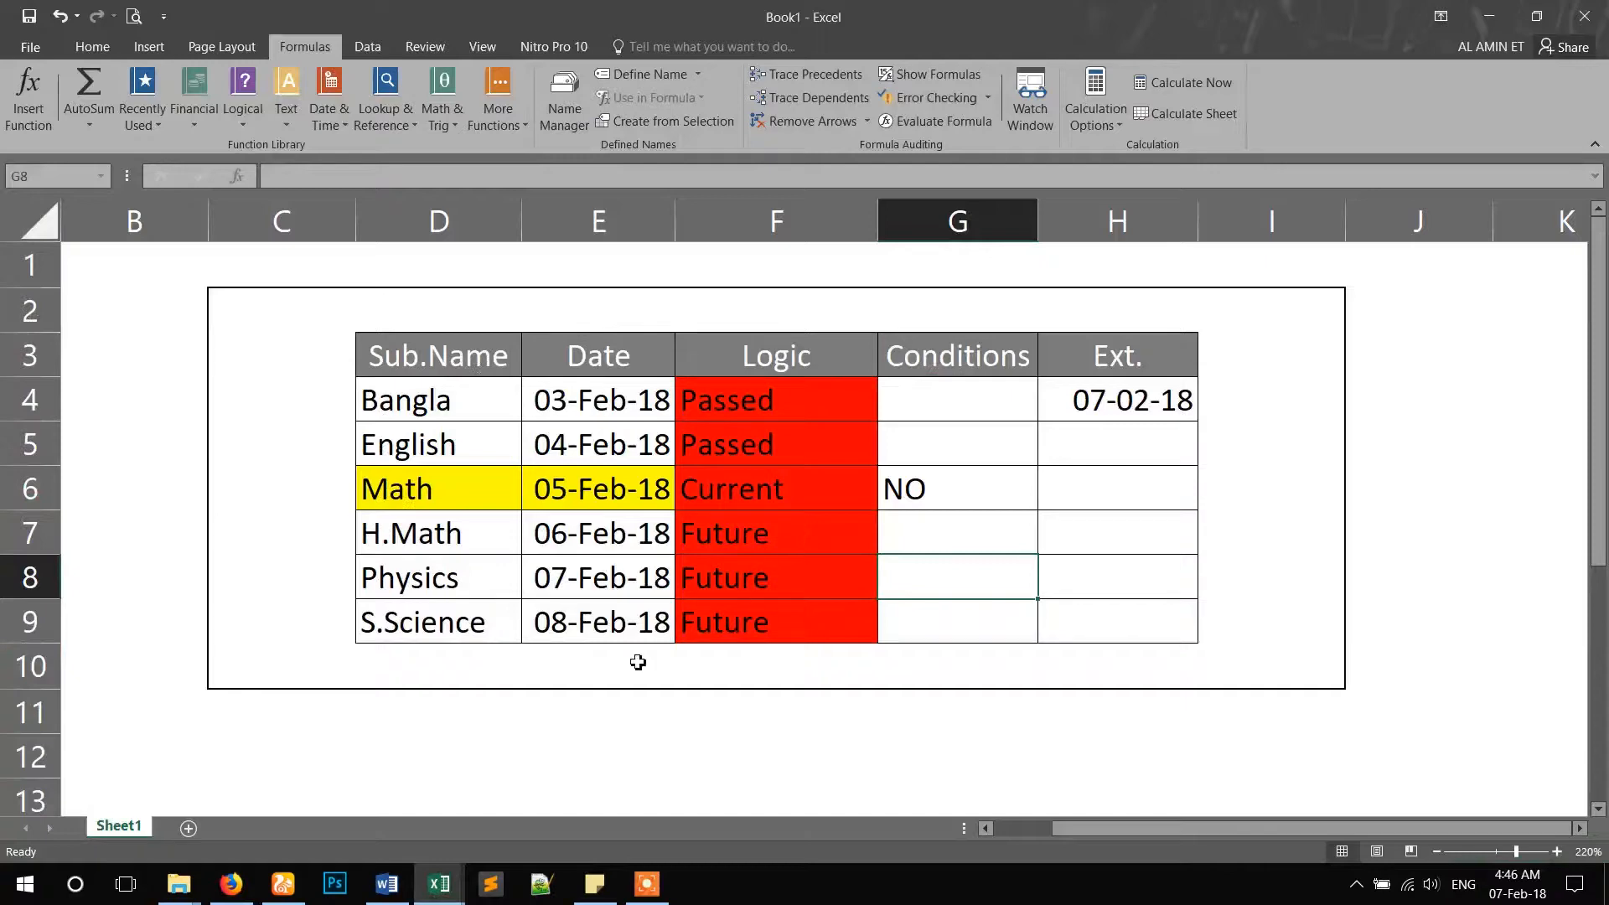
# - Switch to the IF Condition.xlsx workbook and fill the TODAY() and future/past dates topics, B12 and B13, with green
pyautogui.moveTo(438, 895)
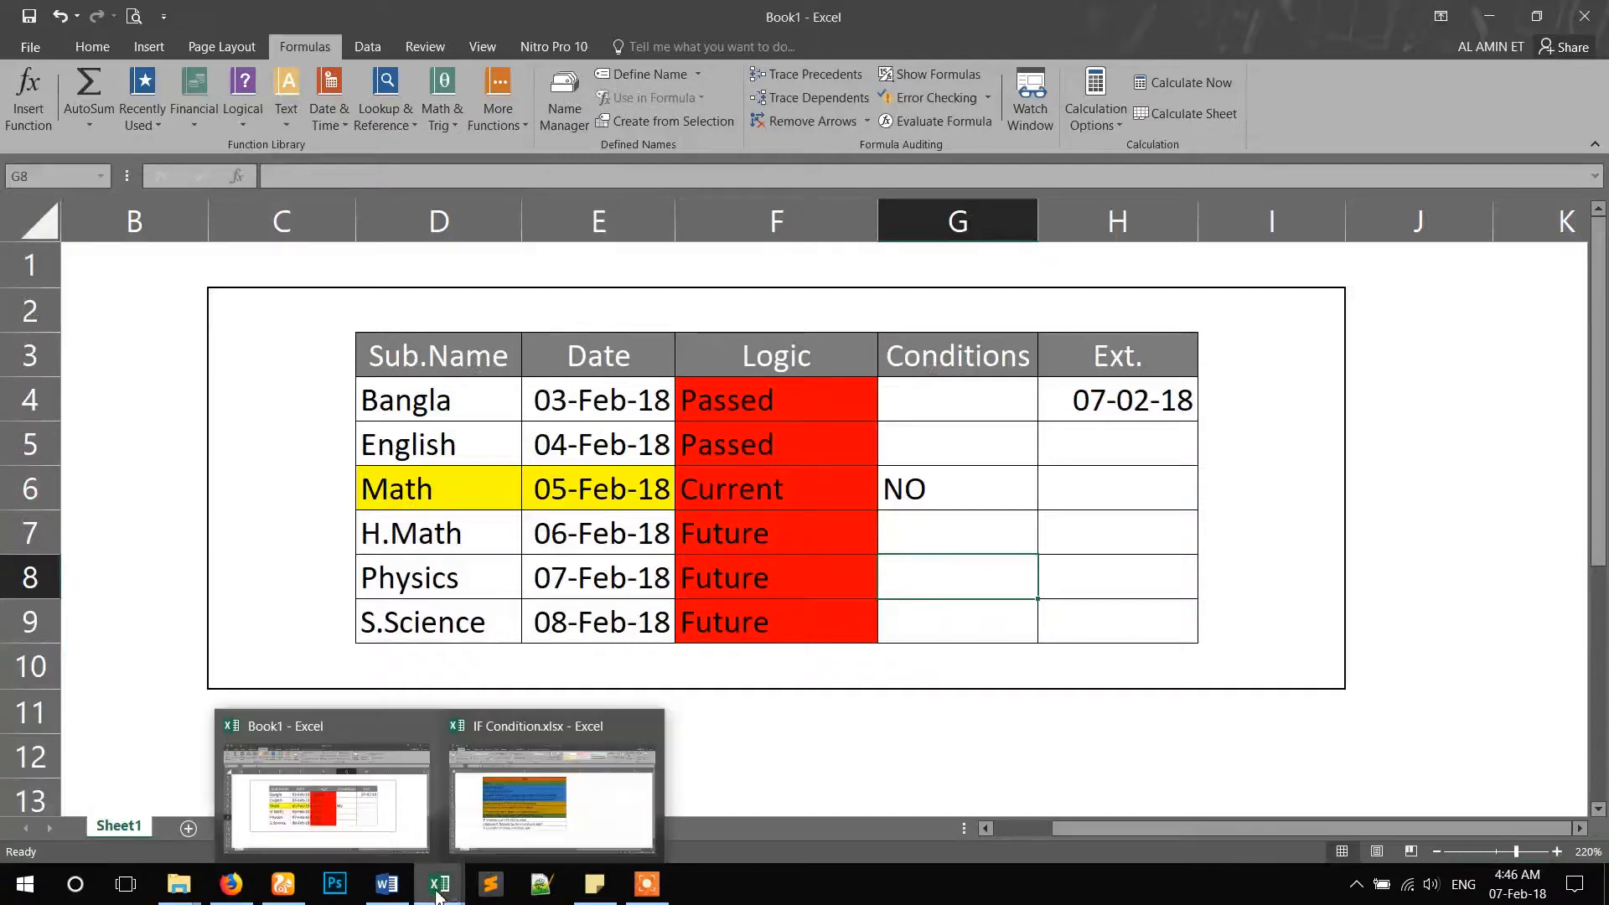
pyautogui.moveTo(533, 826)
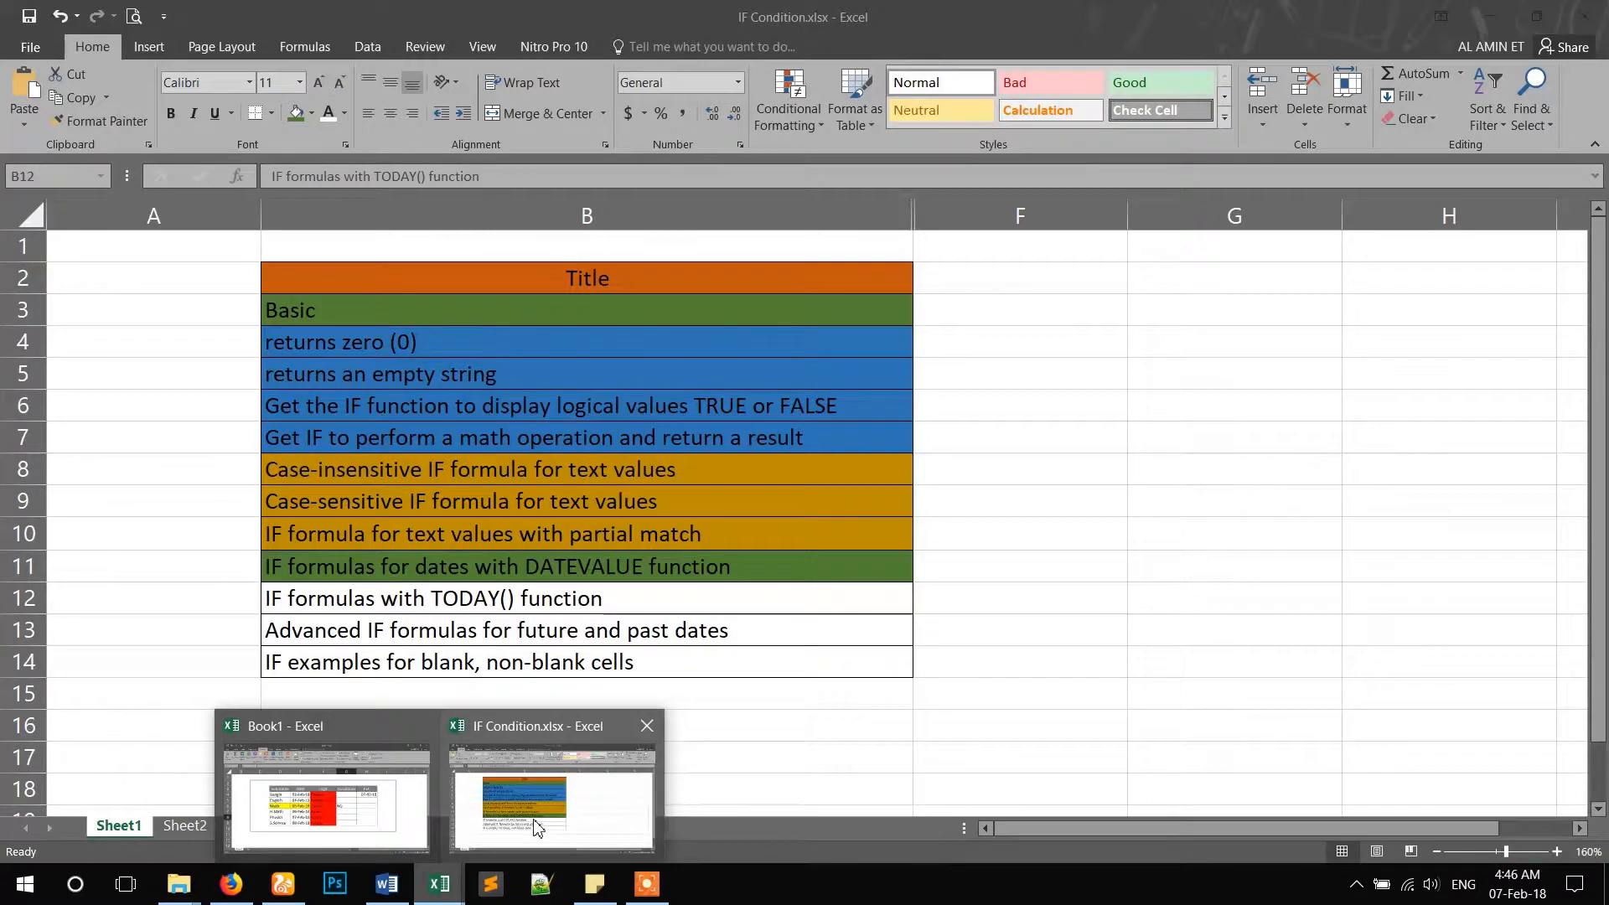
pyautogui.click(533, 820)
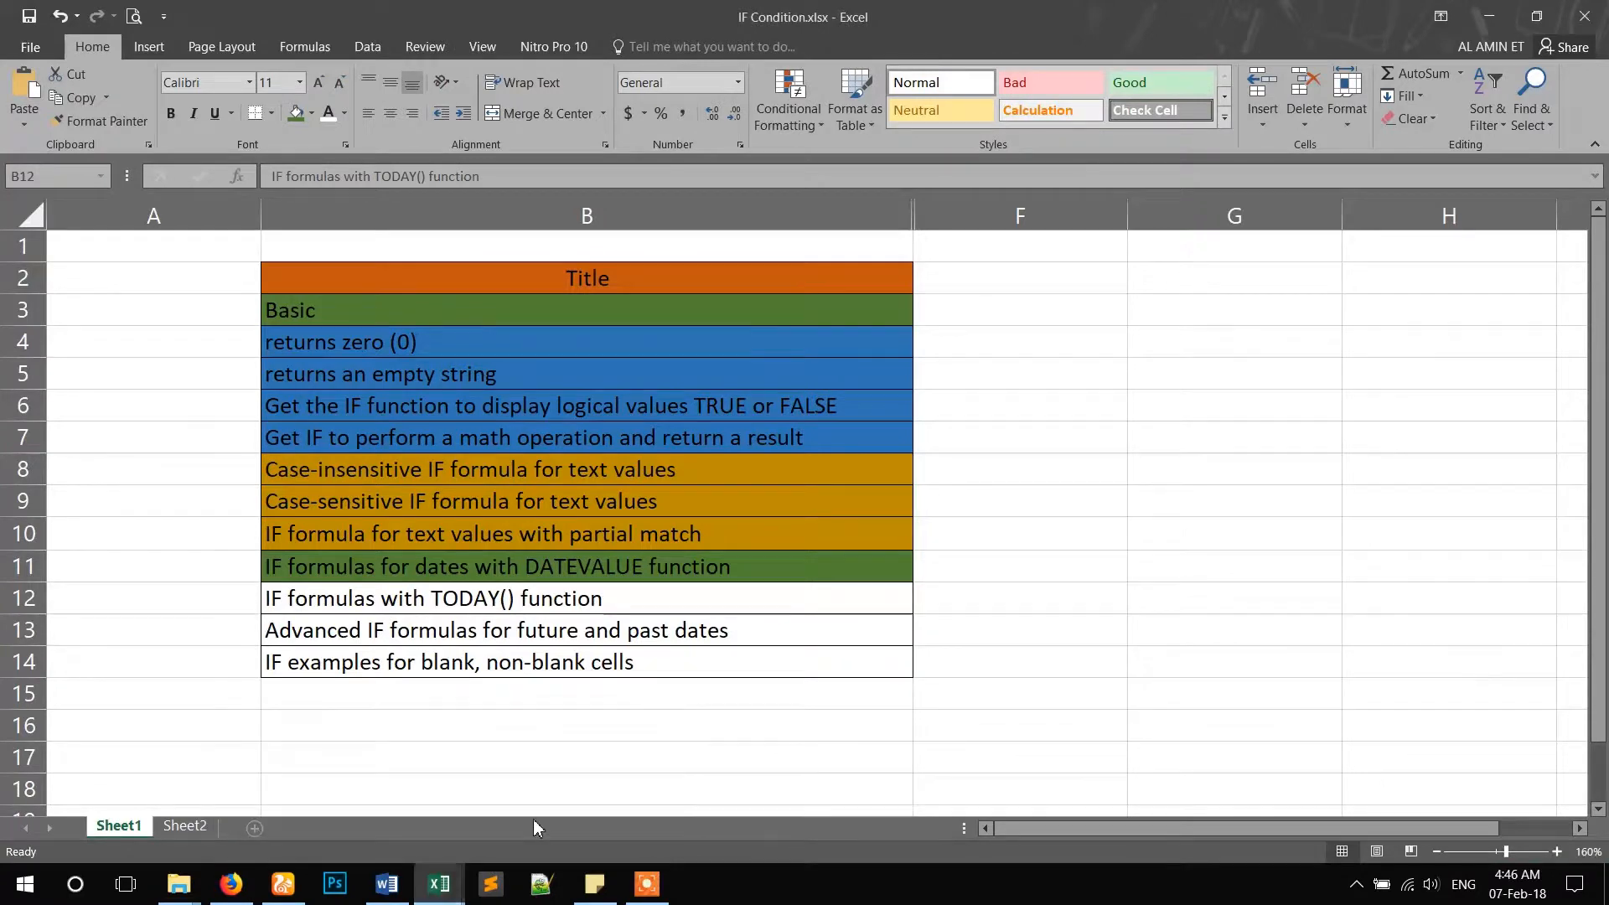
pyautogui.keyDown('shift'); pyautogui.click(614, 628); pyautogui.keyUp('shift')
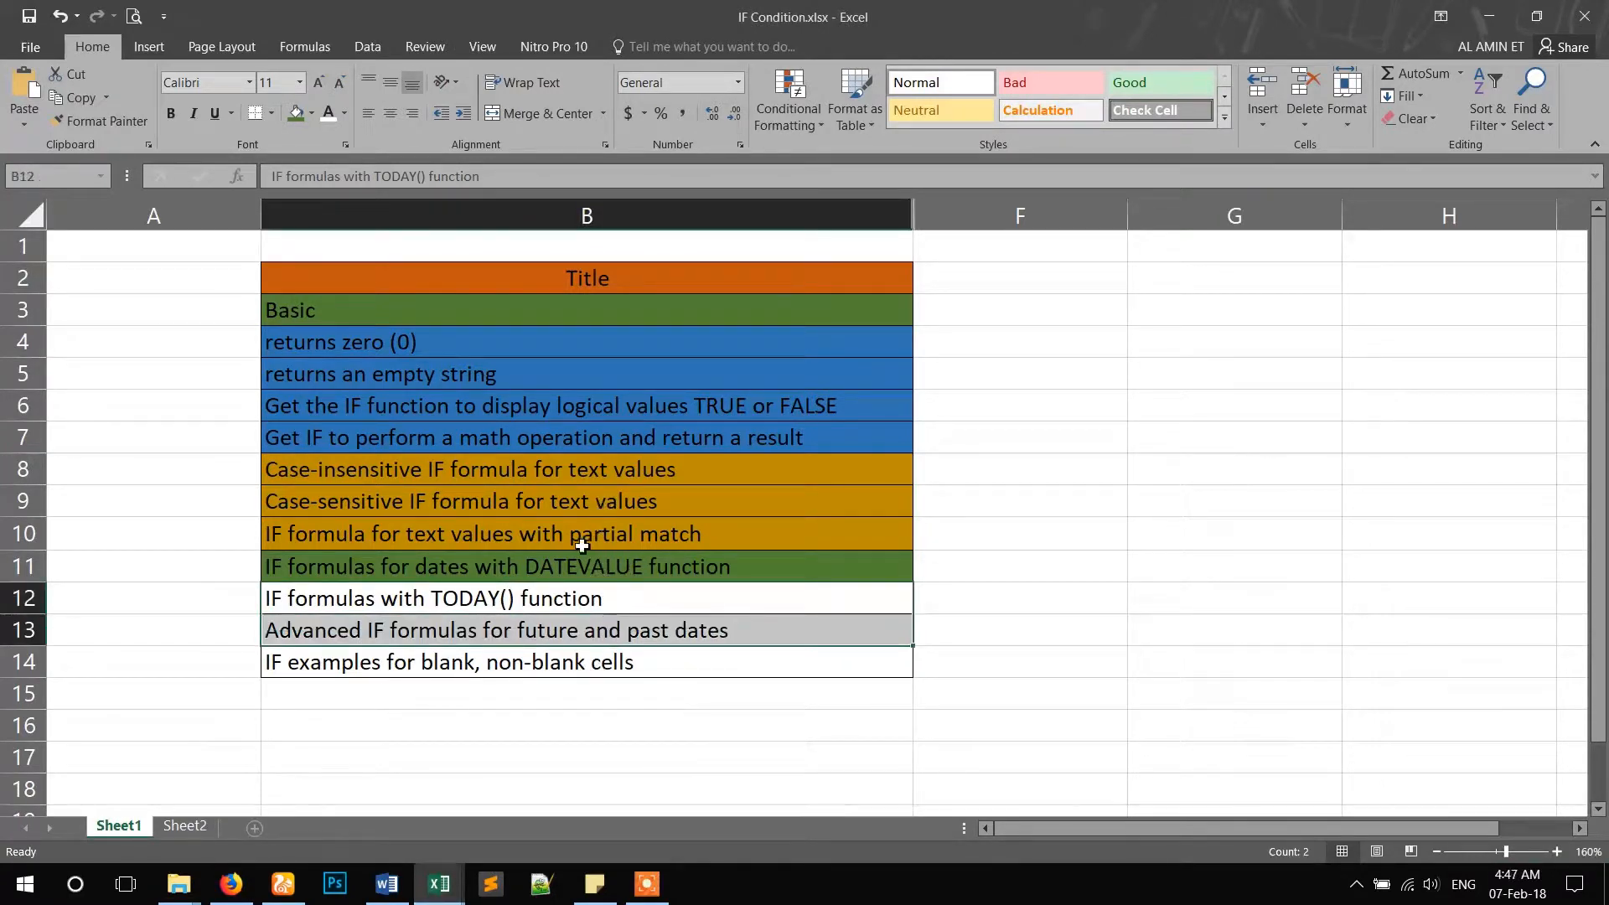
pyautogui.click(295, 118)
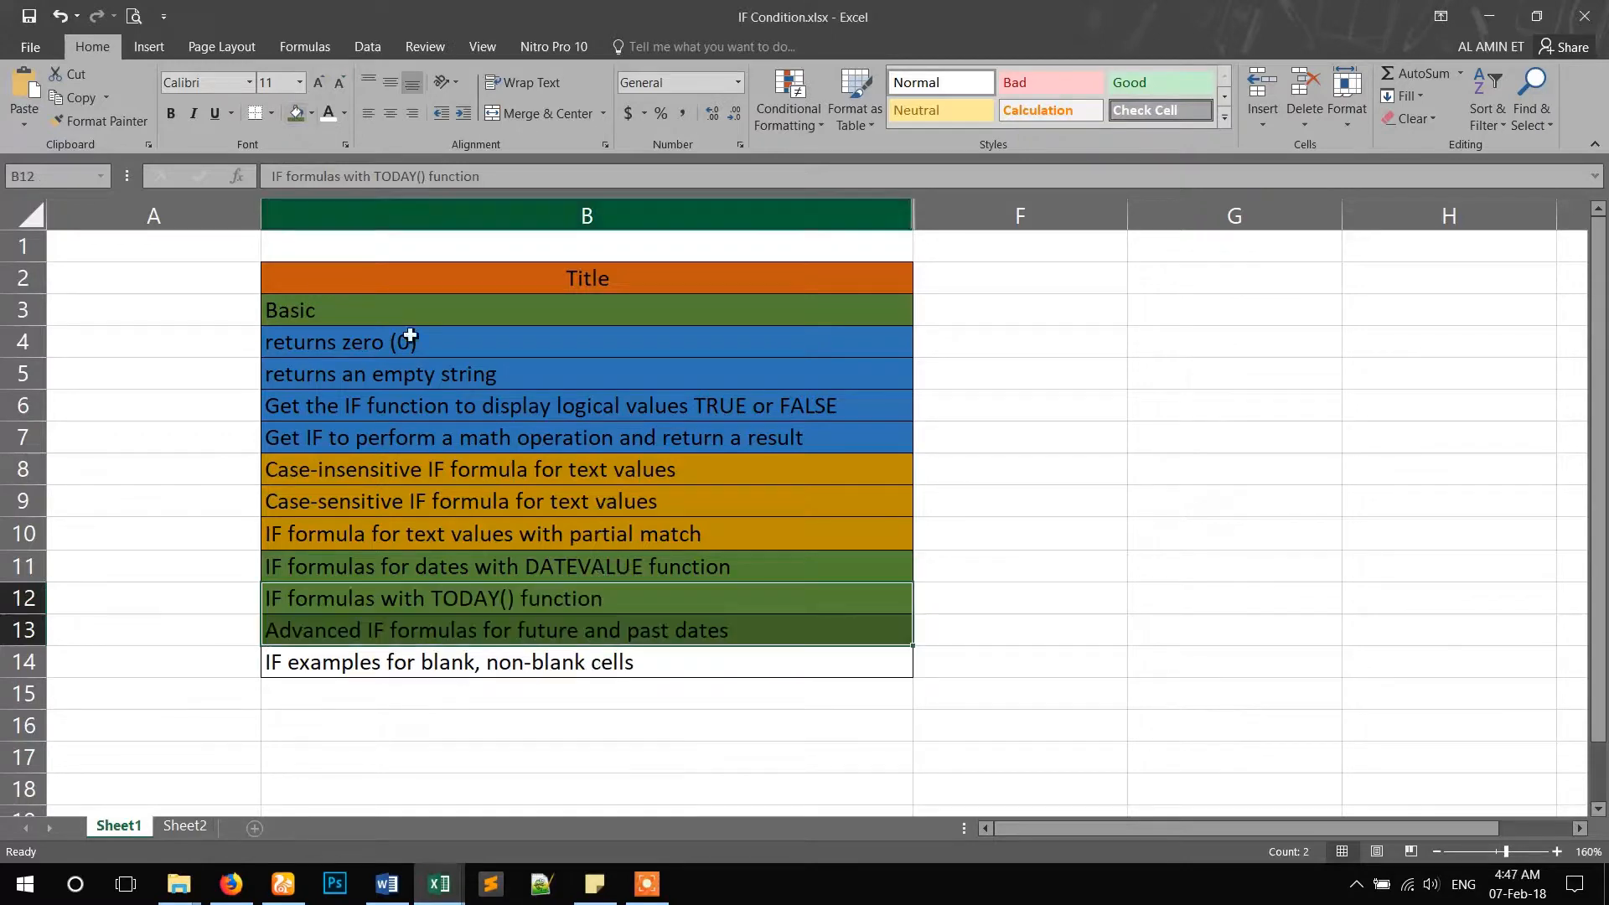
pyautogui.click(611, 657)
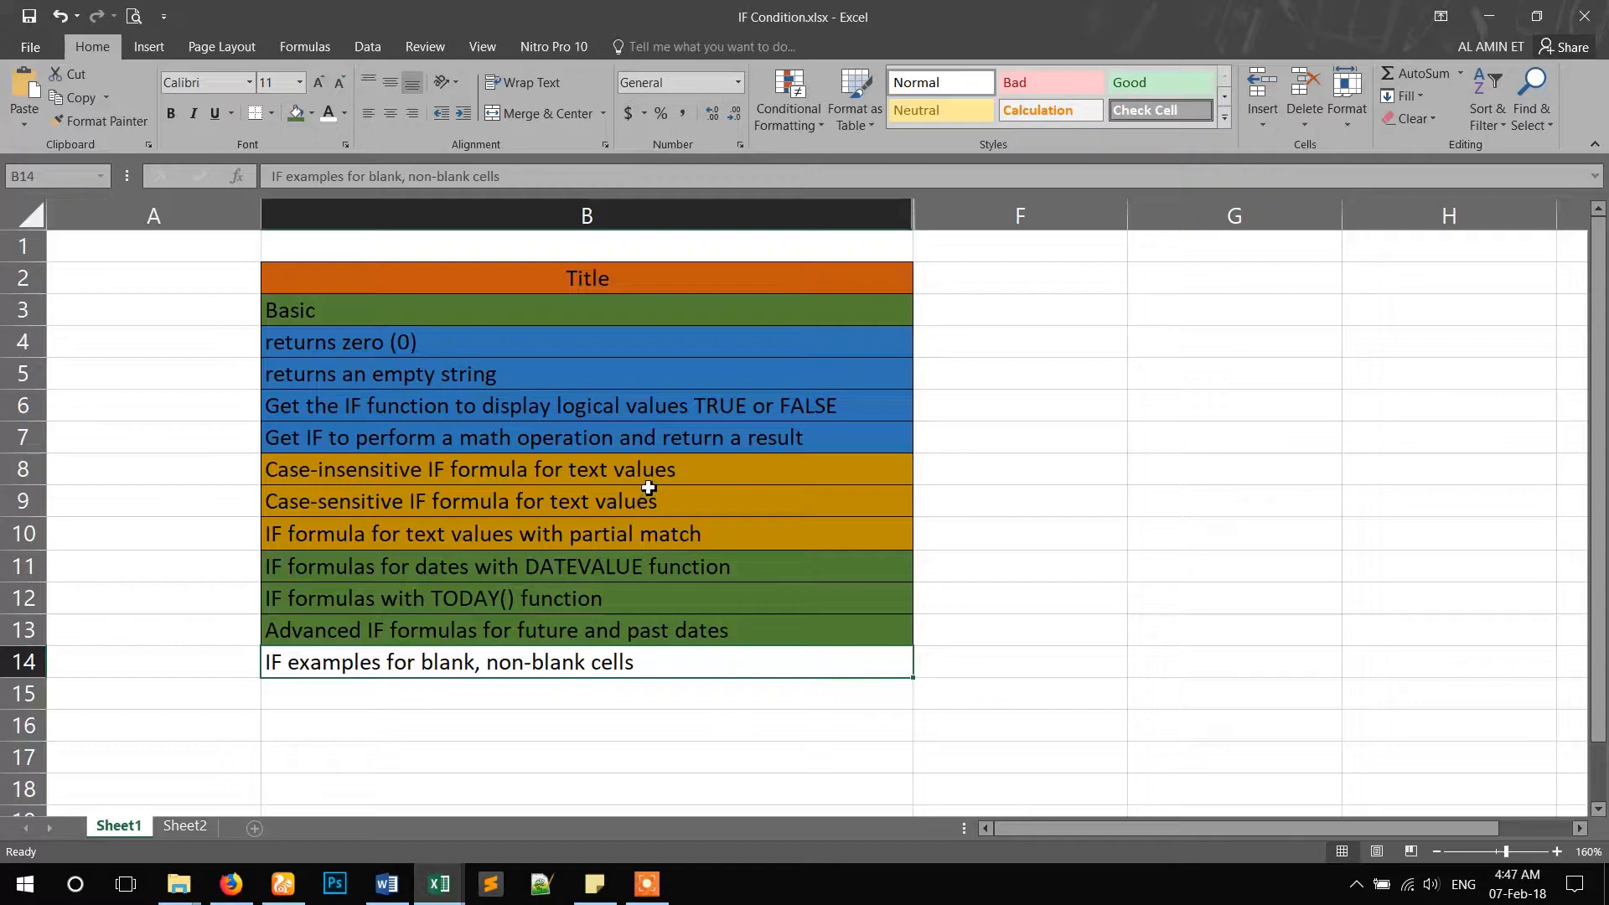
# - Return to the Book1 workbook and clear the Conditions and Ext. entries in G4 to H9
pyautogui.hotkey('alt', 'Tab')
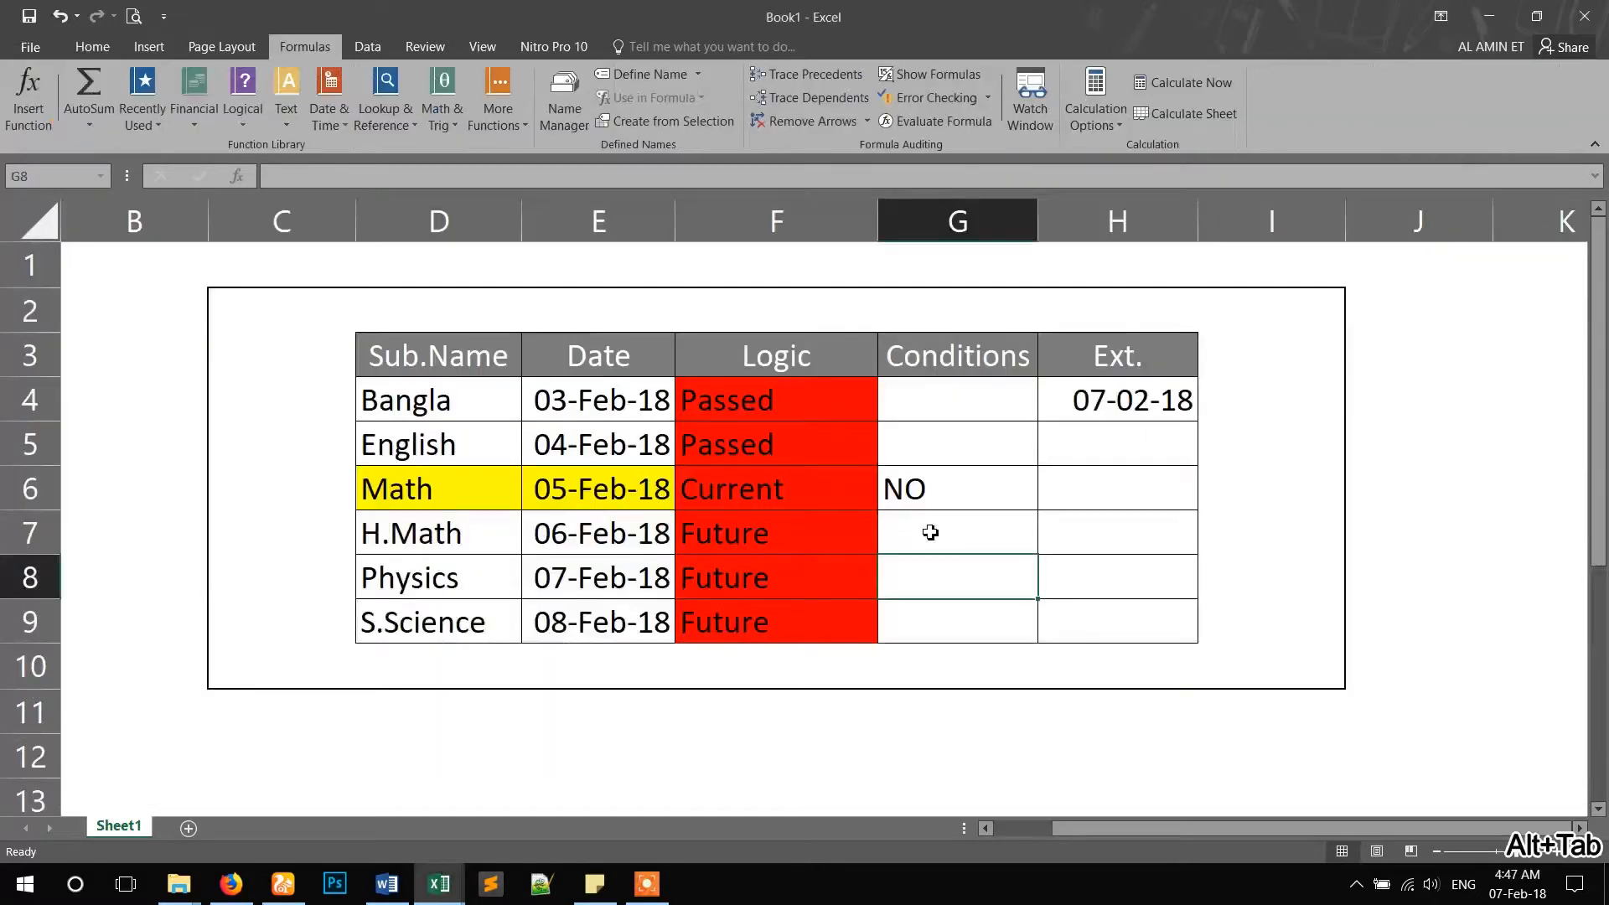
pyautogui.moveTo(961, 400); pyautogui.dragTo(1173, 553)
pyautogui.press('Delete')
pyautogui.moveTo(1010, 417); pyautogui.dragTo(1123, 635)
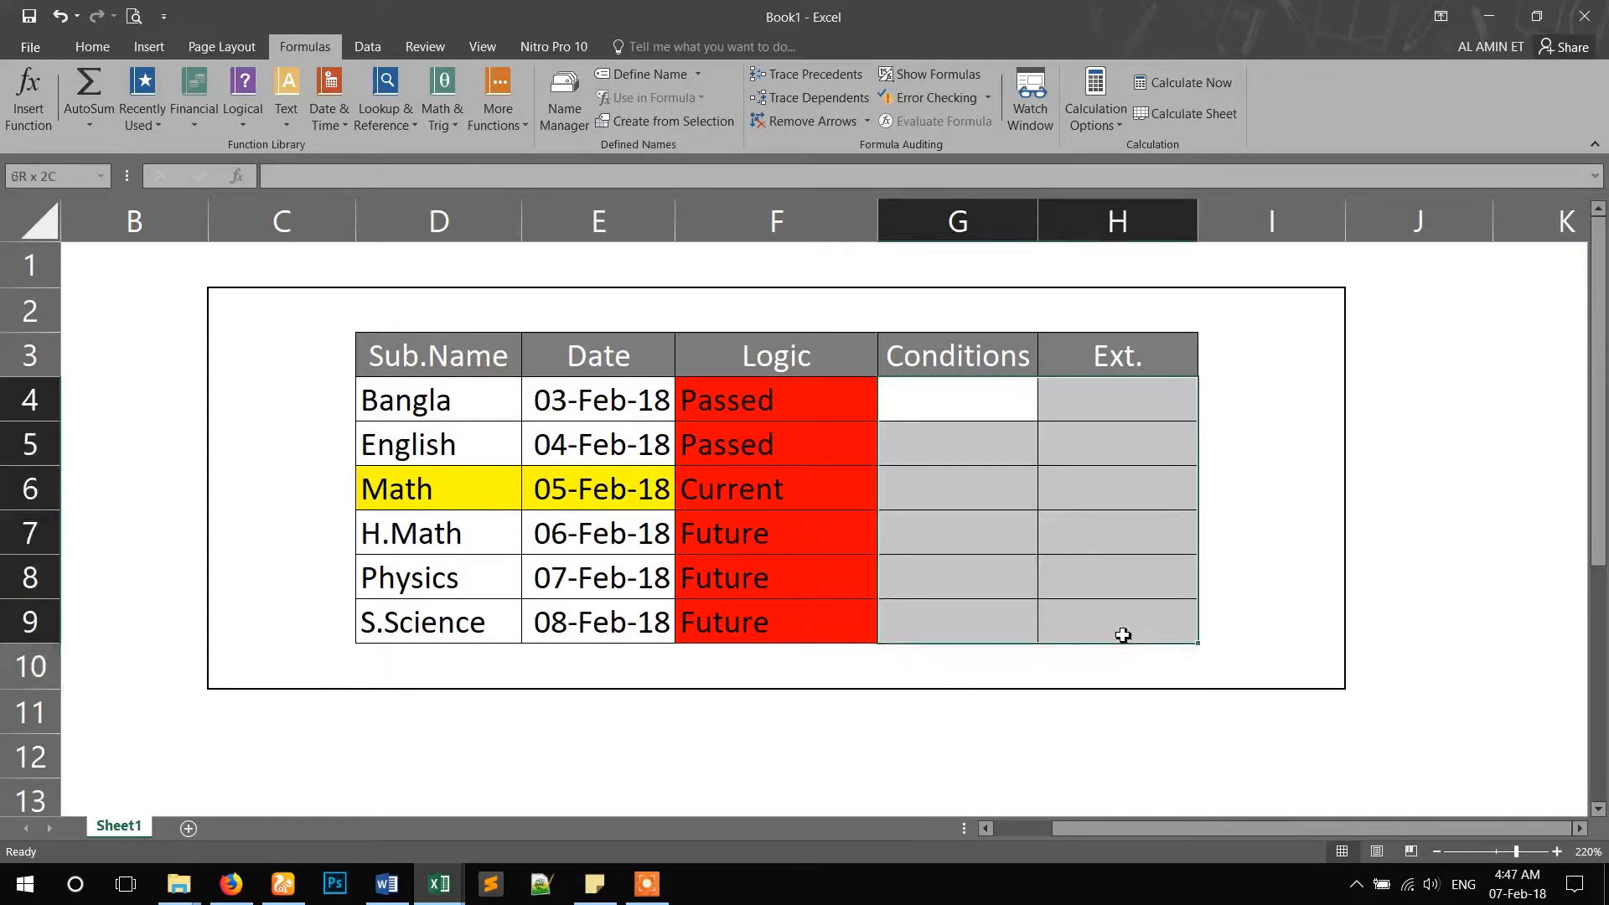
# - Delete the subject name Math from D6, leaving the cell blank
pyautogui.click(563, 492)
pyautogui.click(461, 493)
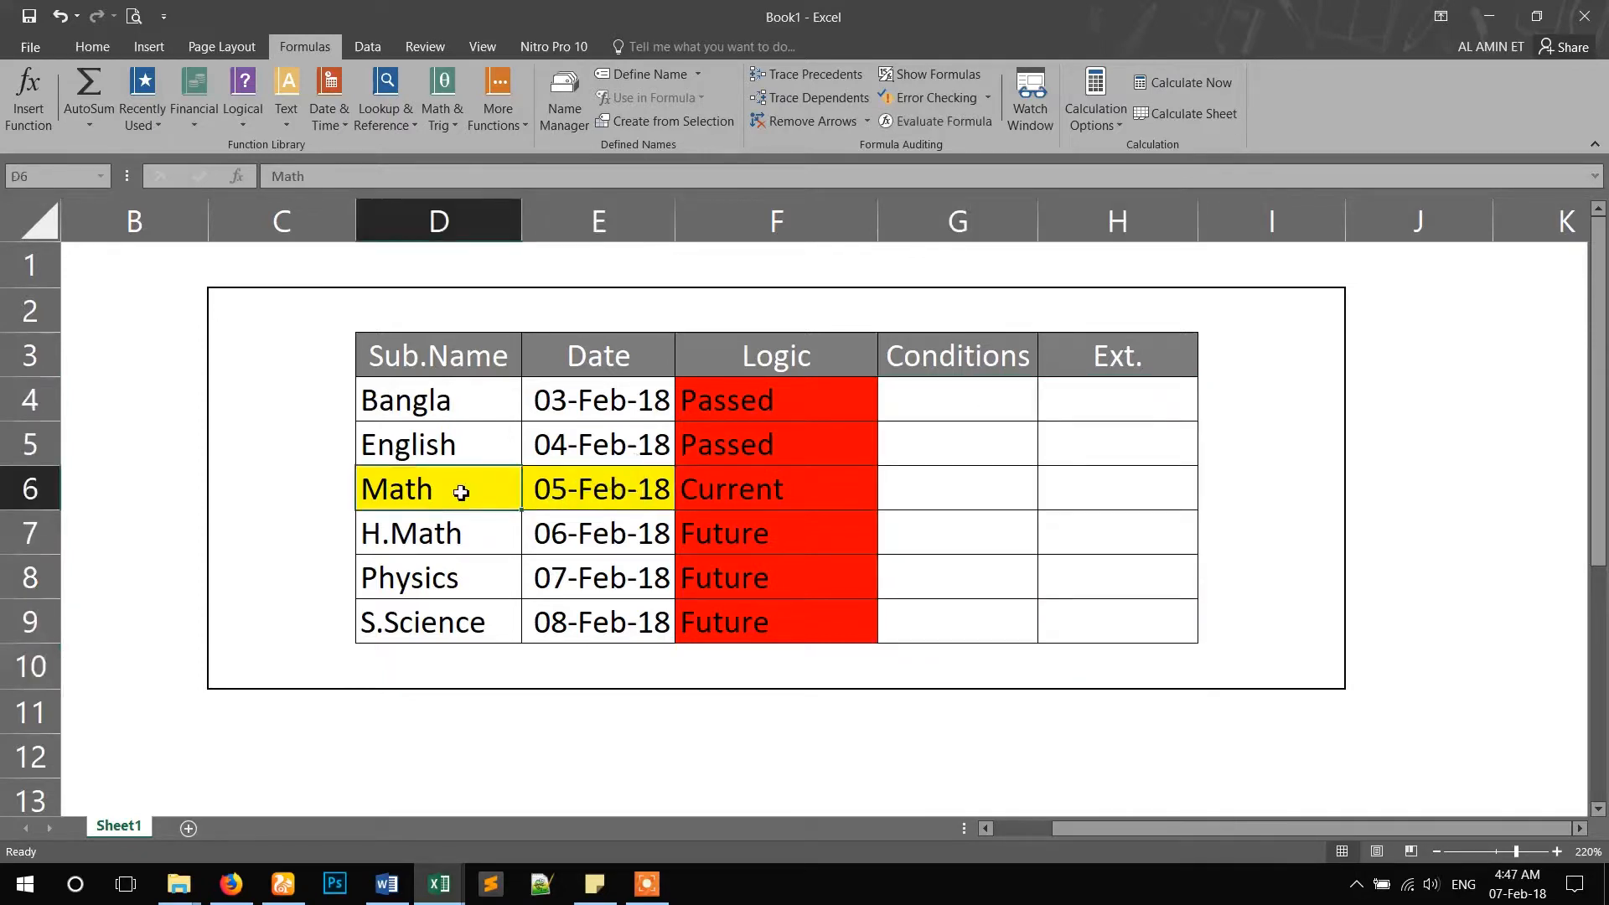
pyautogui.press('Delete')
pyautogui.click(949, 408)
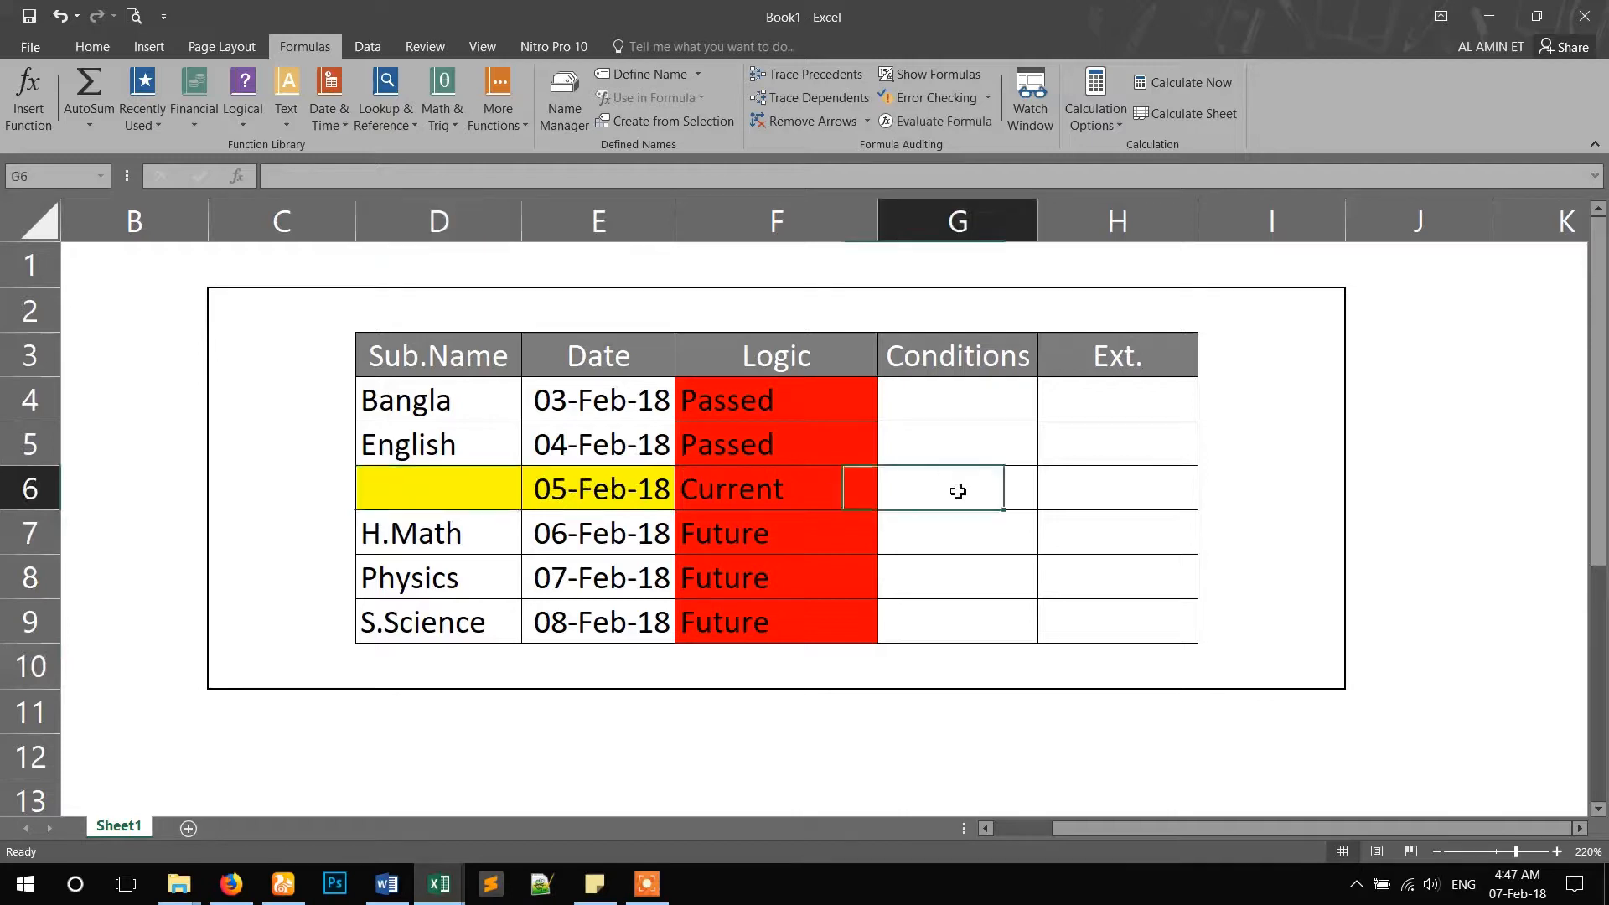
pyautogui.click(926, 498)
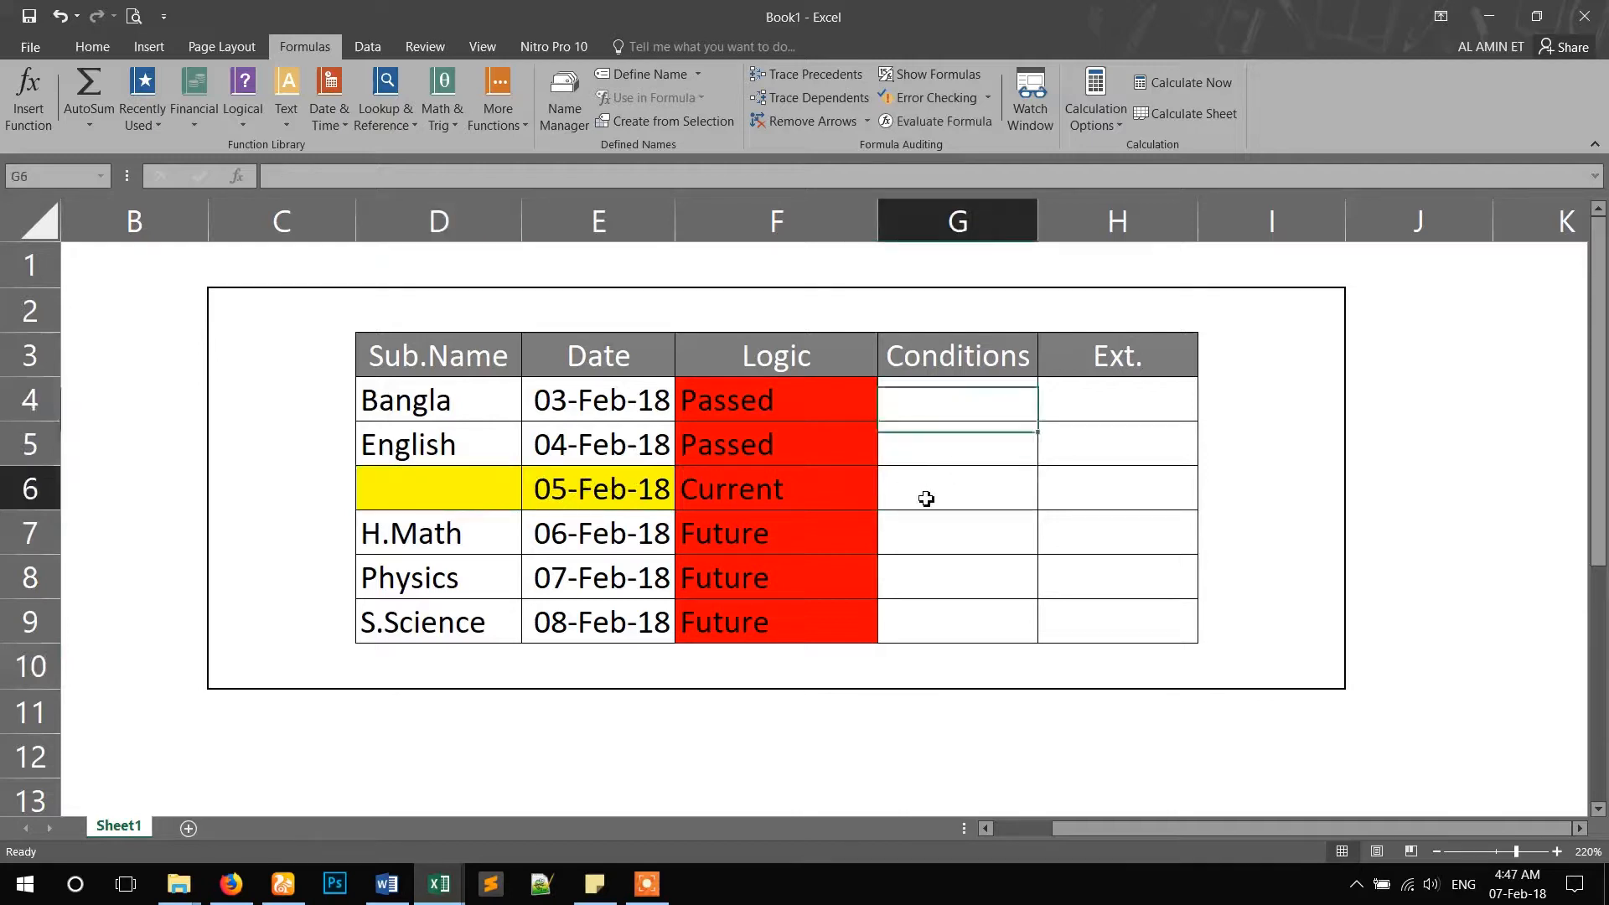
pyautogui.click(943, 406)
# - Replace the Logic entry in F6, beside the empty subject cell, with Blank
pyautogui.click(806, 495)
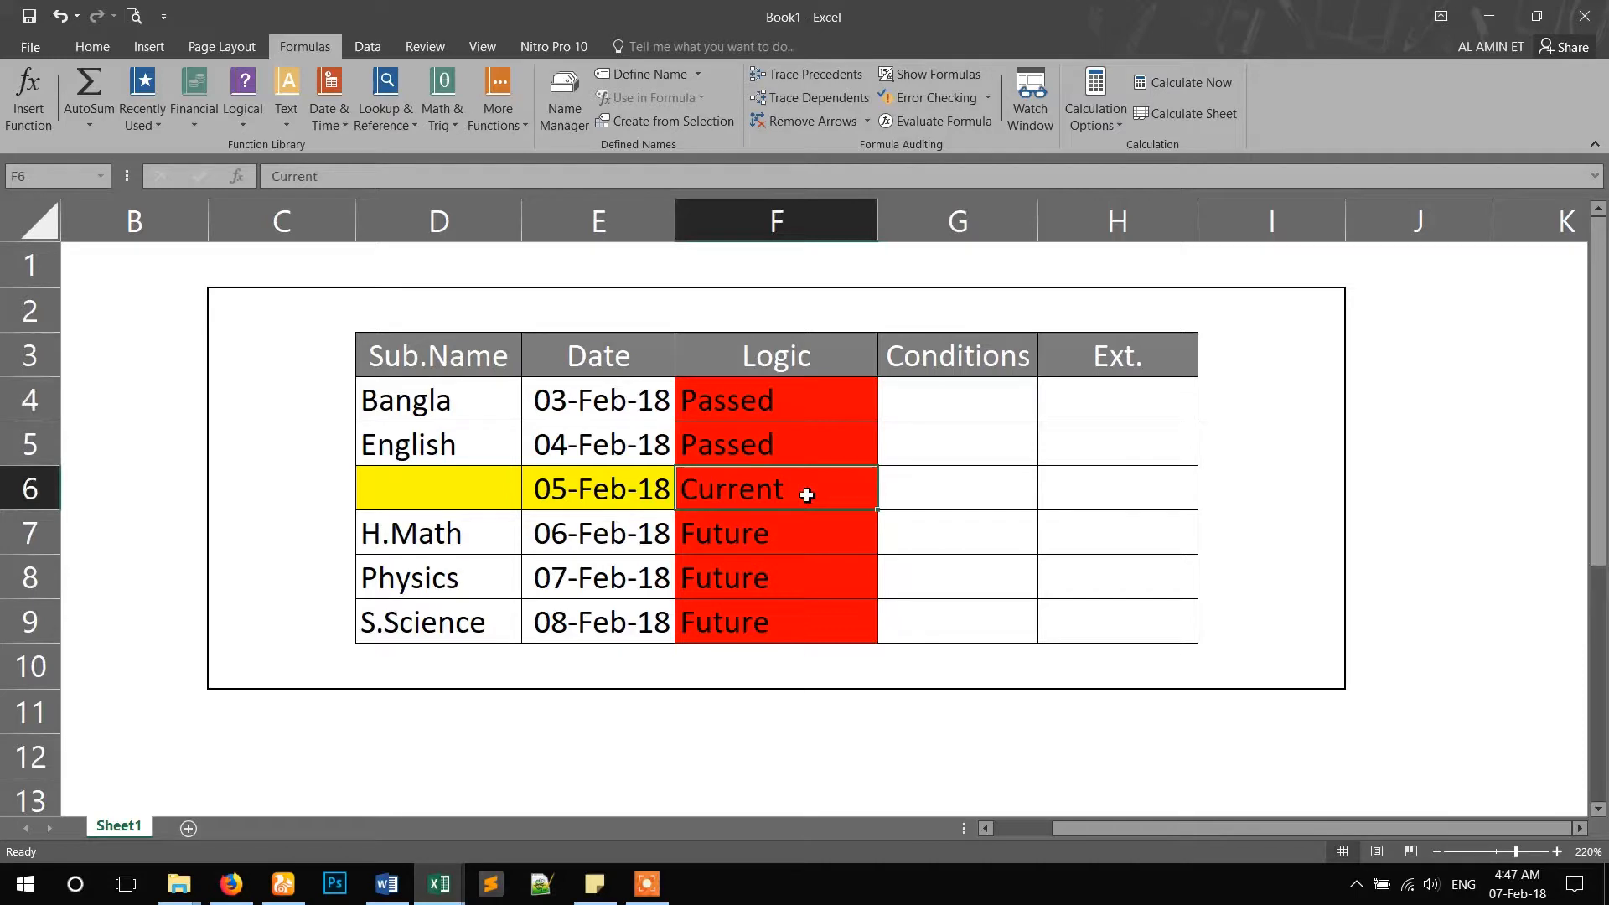
pyautogui.write('Blam')
pyautogui.press('BackSpace')
pyautogui.write('m')
pyautogui.press('BackSpace')
pyautogui.write('nk')
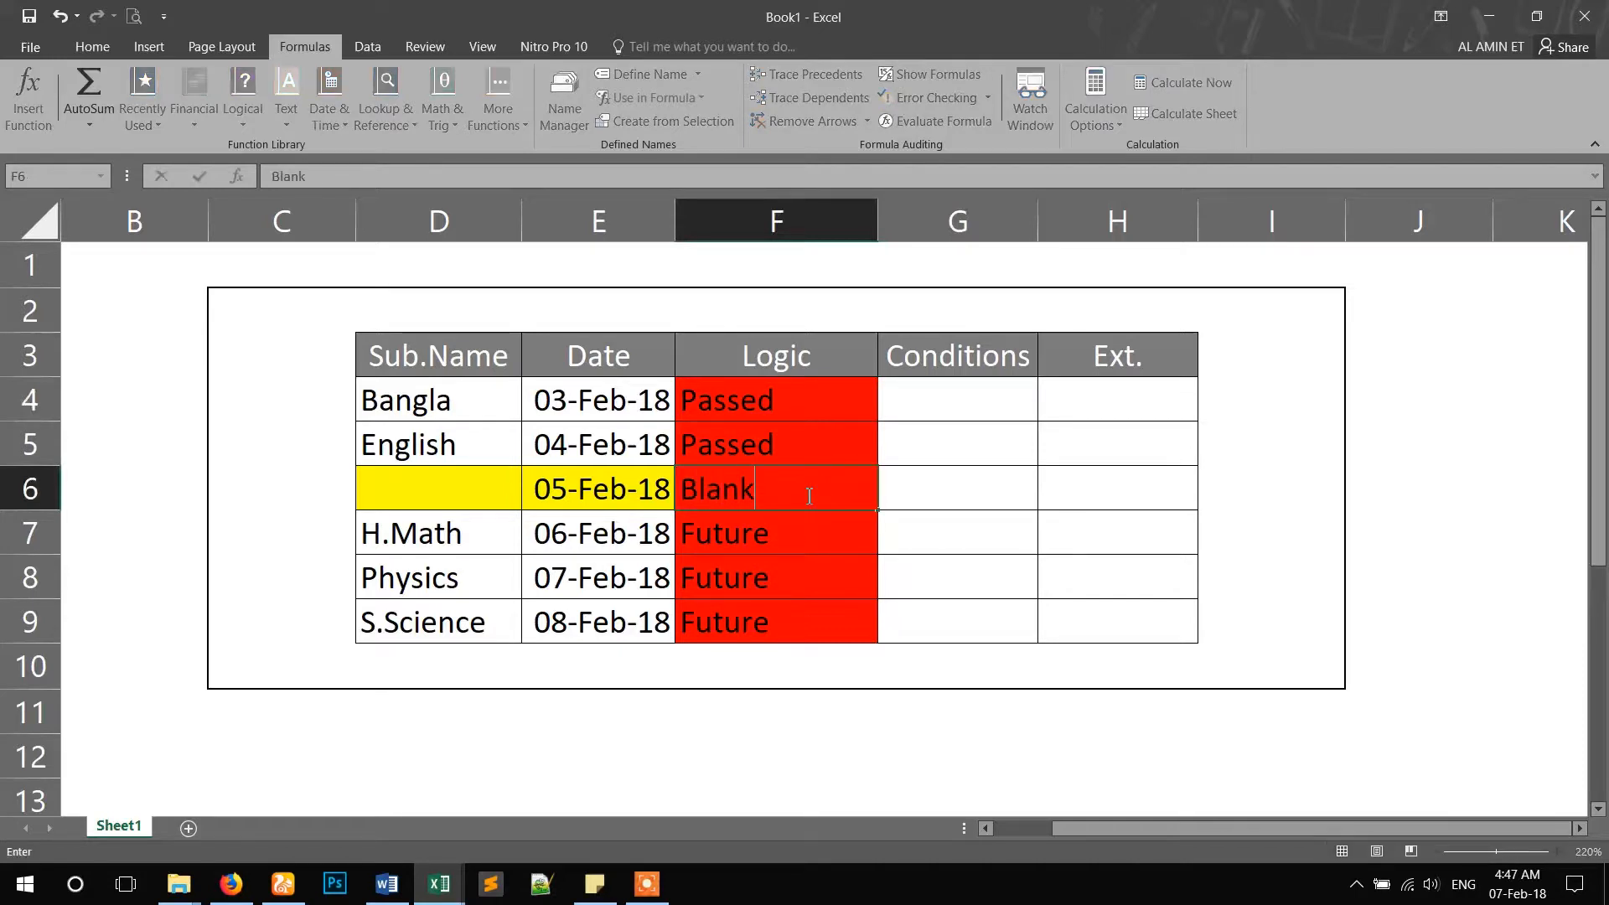
# - Set the Logic entries for all rows that have a subject name, F4, F5 and F7 to F9, to OK
pyautogui.press('Up')
pyautogui.press('Up')
pyautogui.press('Up')
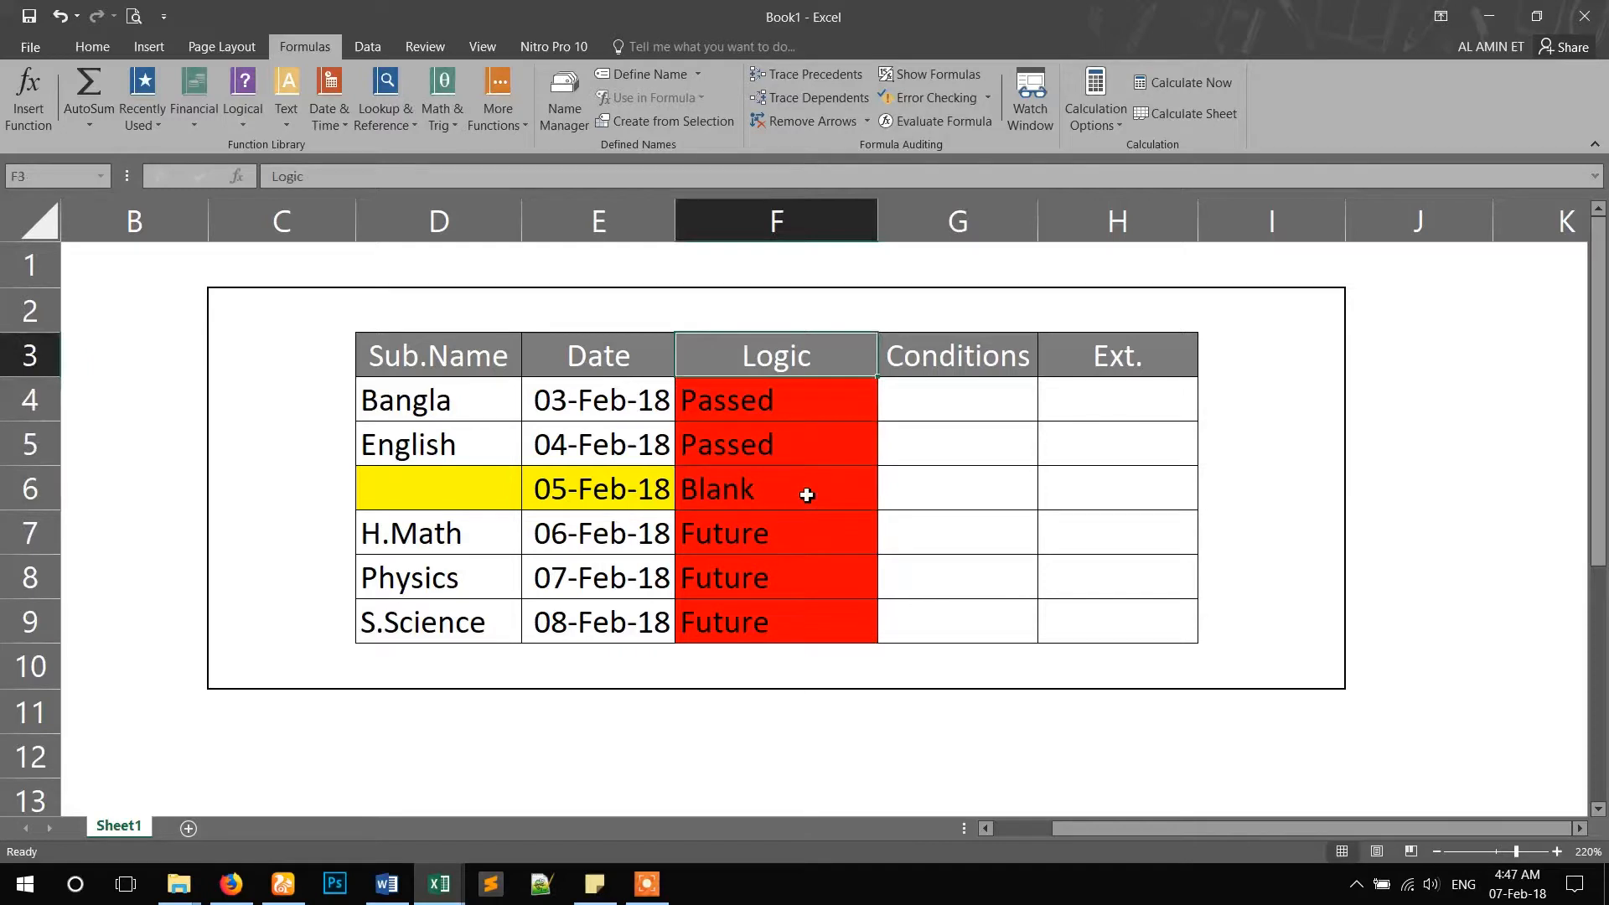
pyautogui.press('Down')
pyautogui.write('OK')
pyautogui.press('Return')
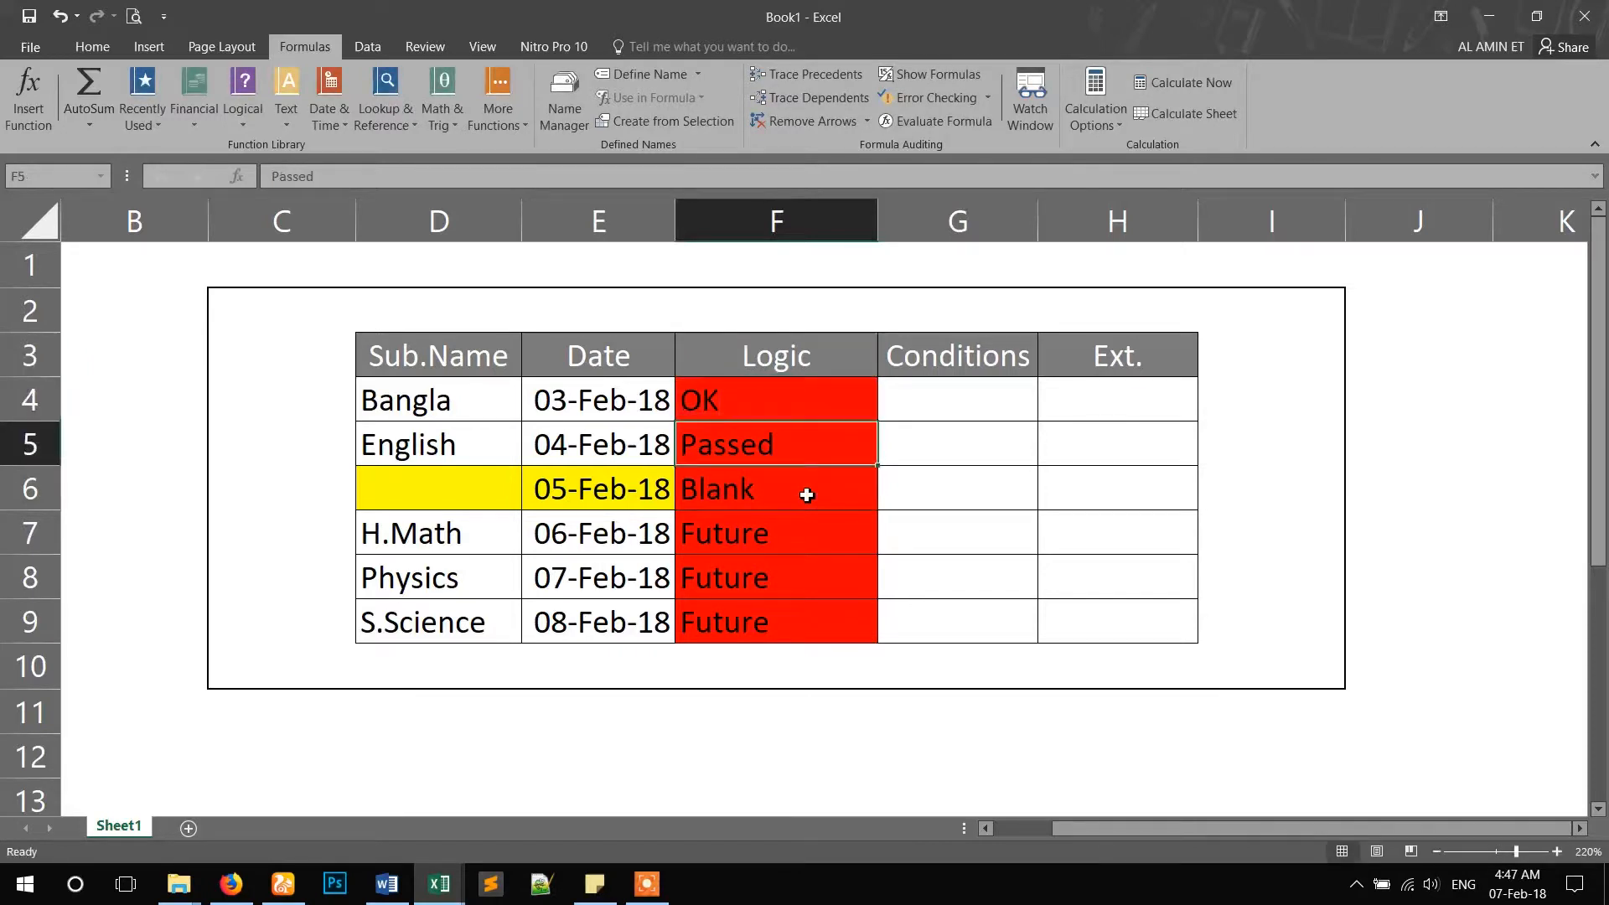
pyautogui.hotkey('ctrl', 'd')
pyautogui.click(804, 492)
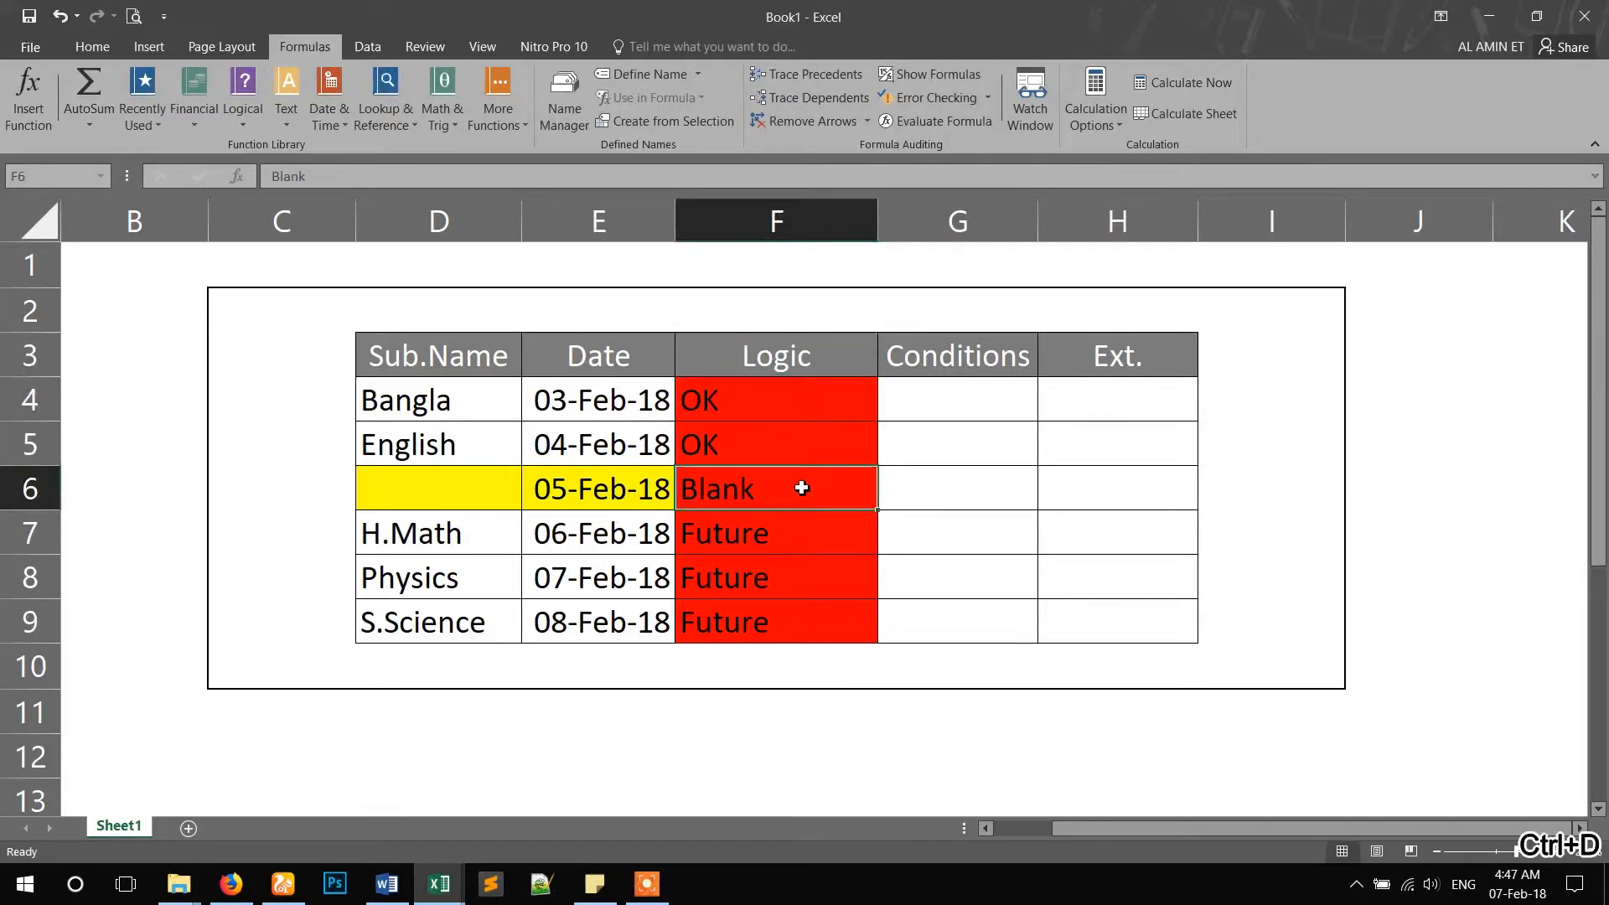
pyautogui.click(771, 545)
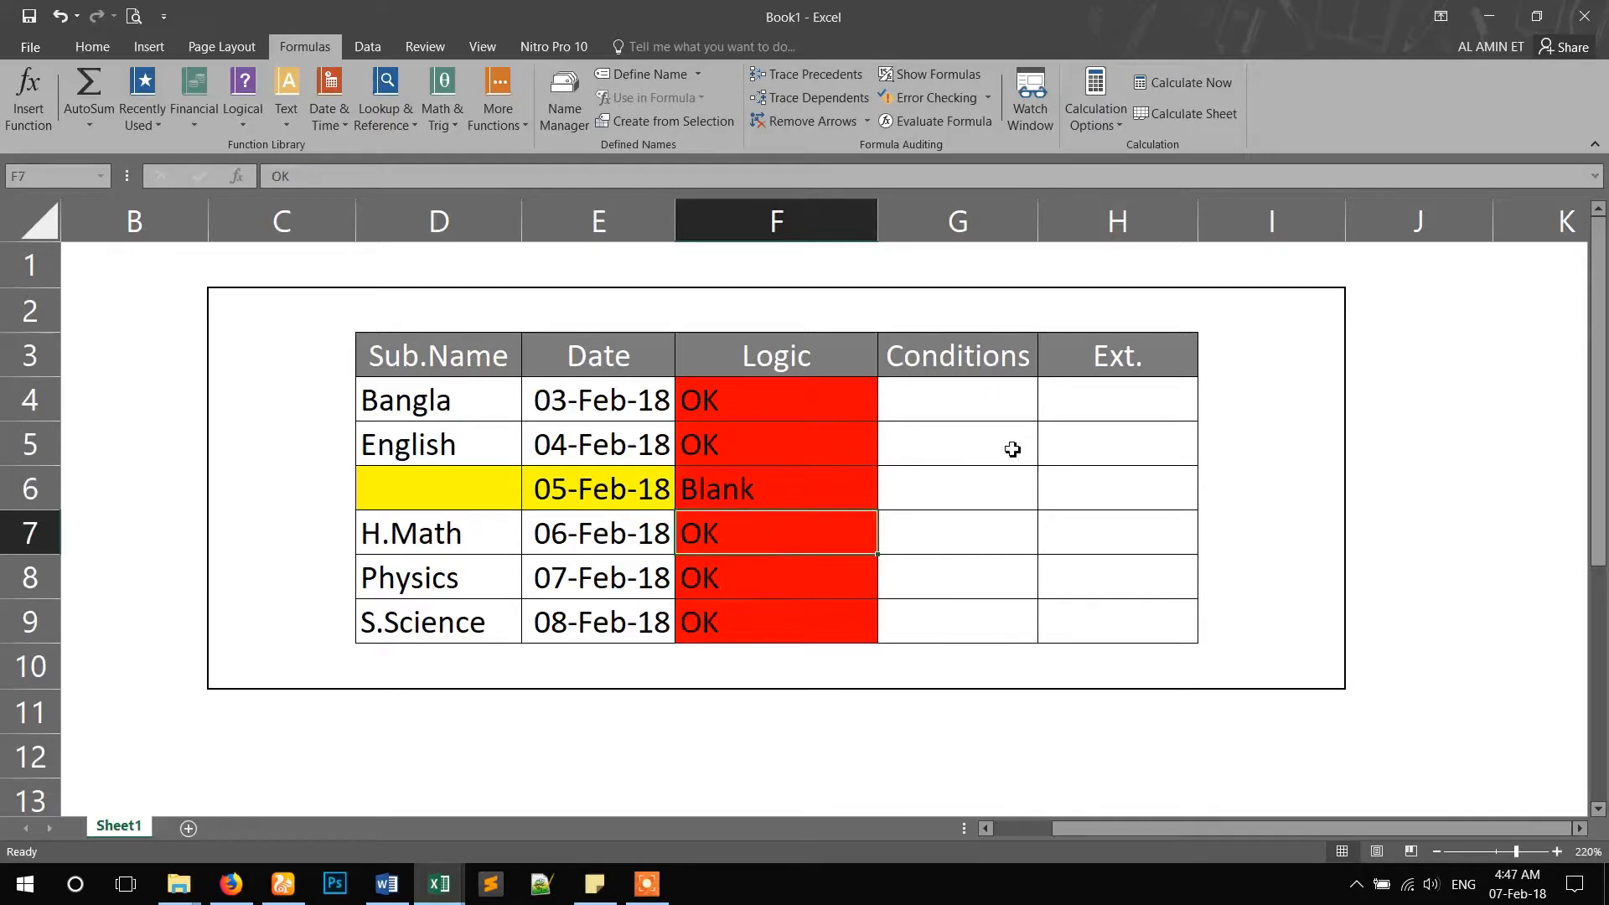
pyautogui.click(984, 414)
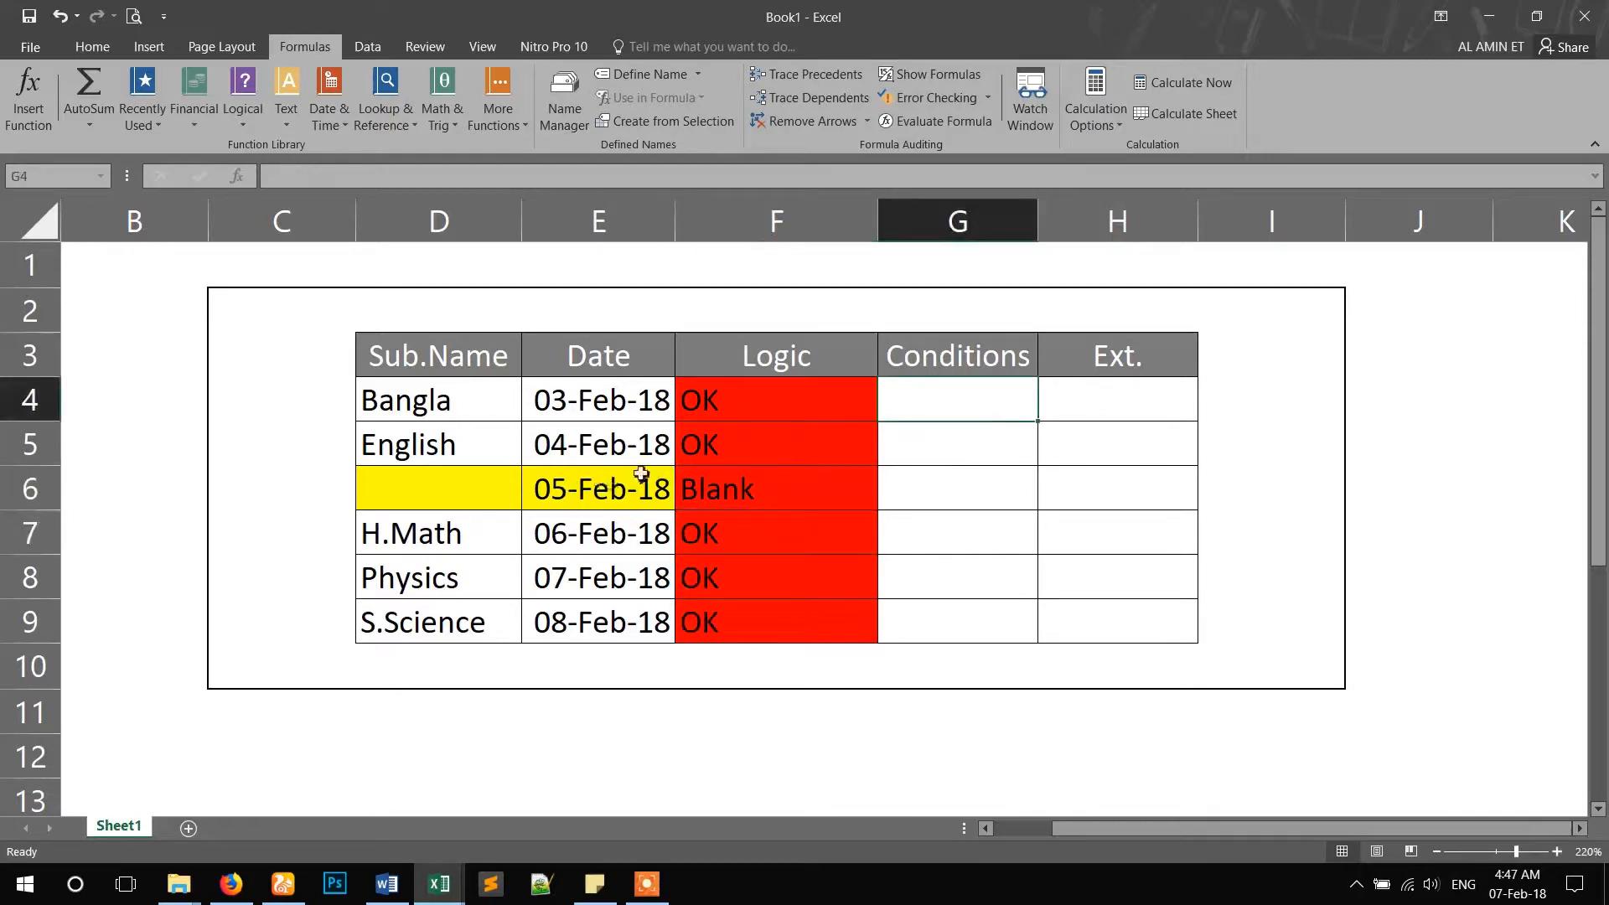
pyautogui.click(578, 480)
pyautogui.click(924, 469)
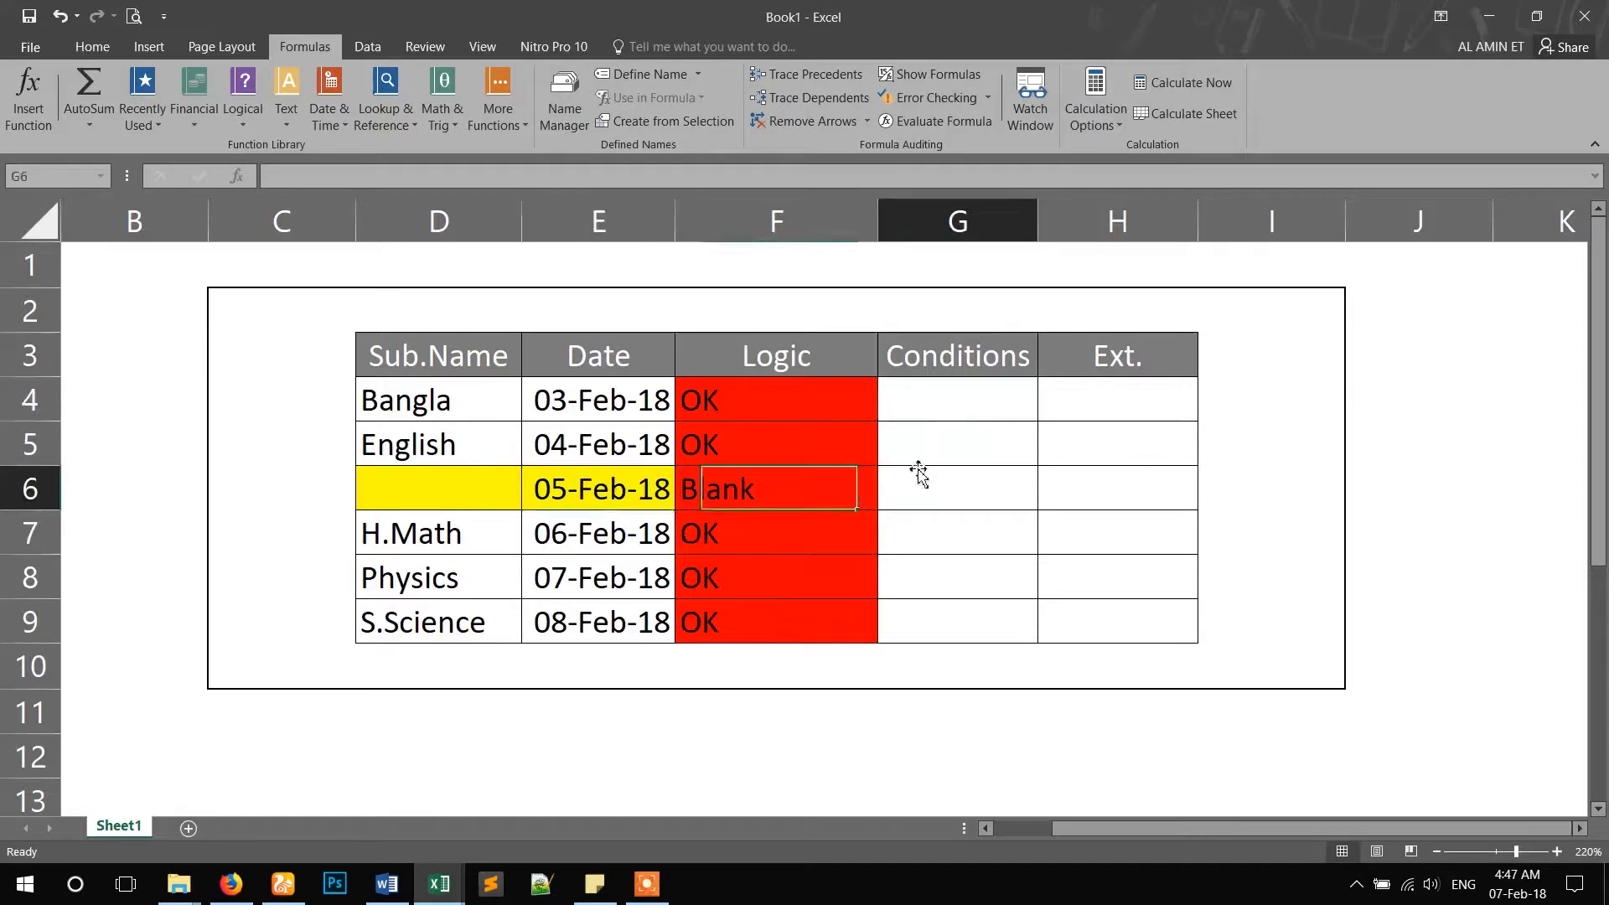
pyautogui.click(962, 412)
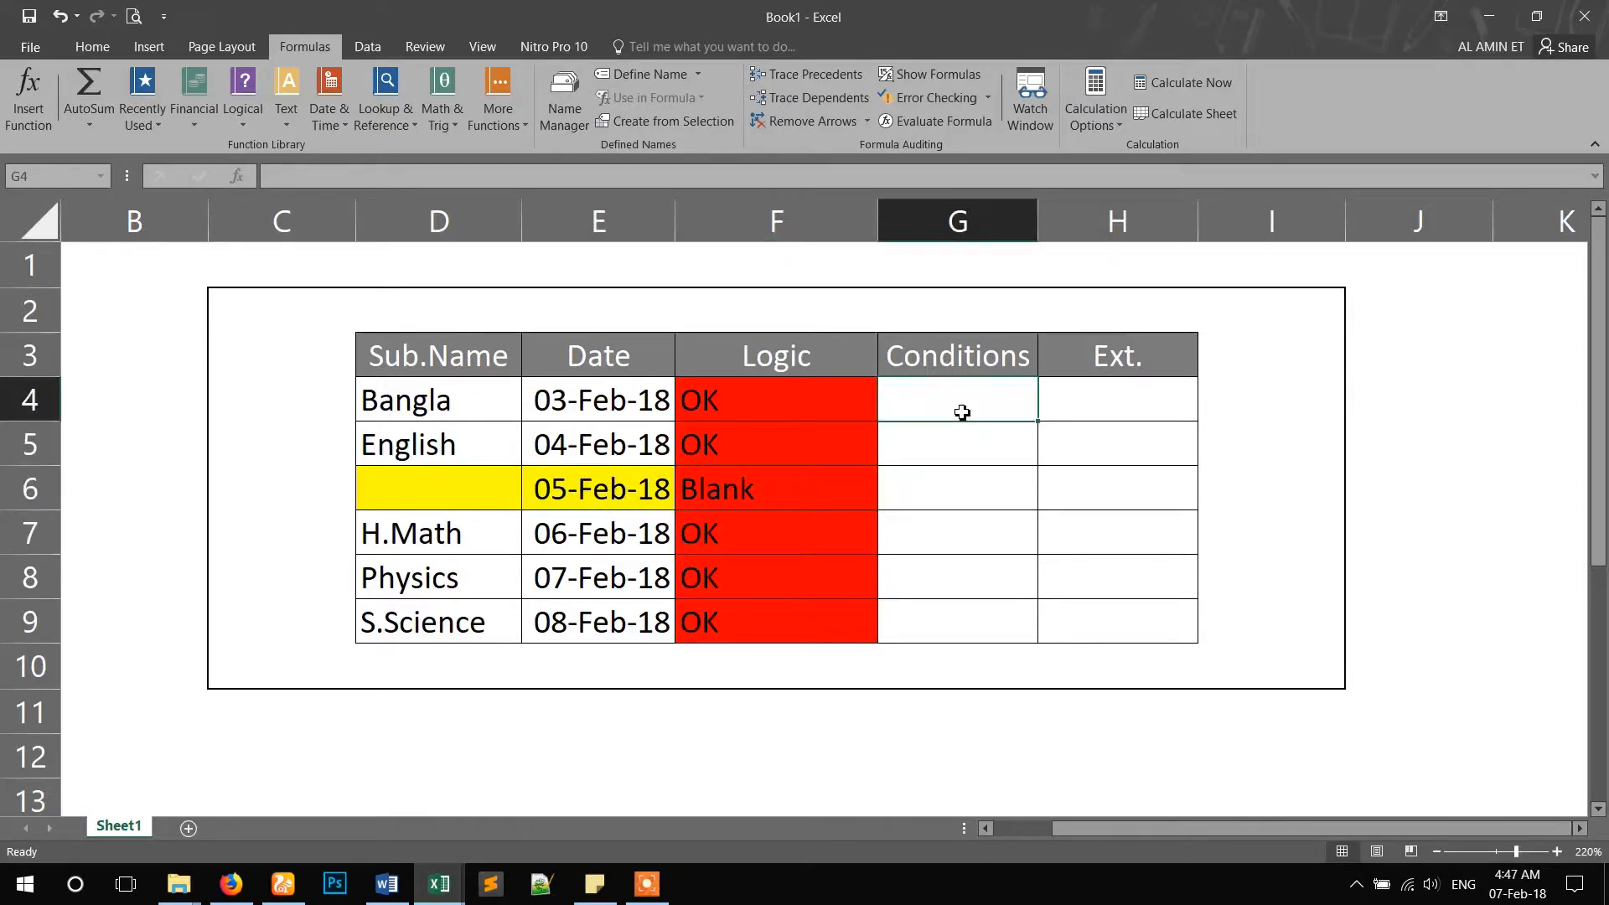
pyautogui.hotkey('alt', 'Tab')
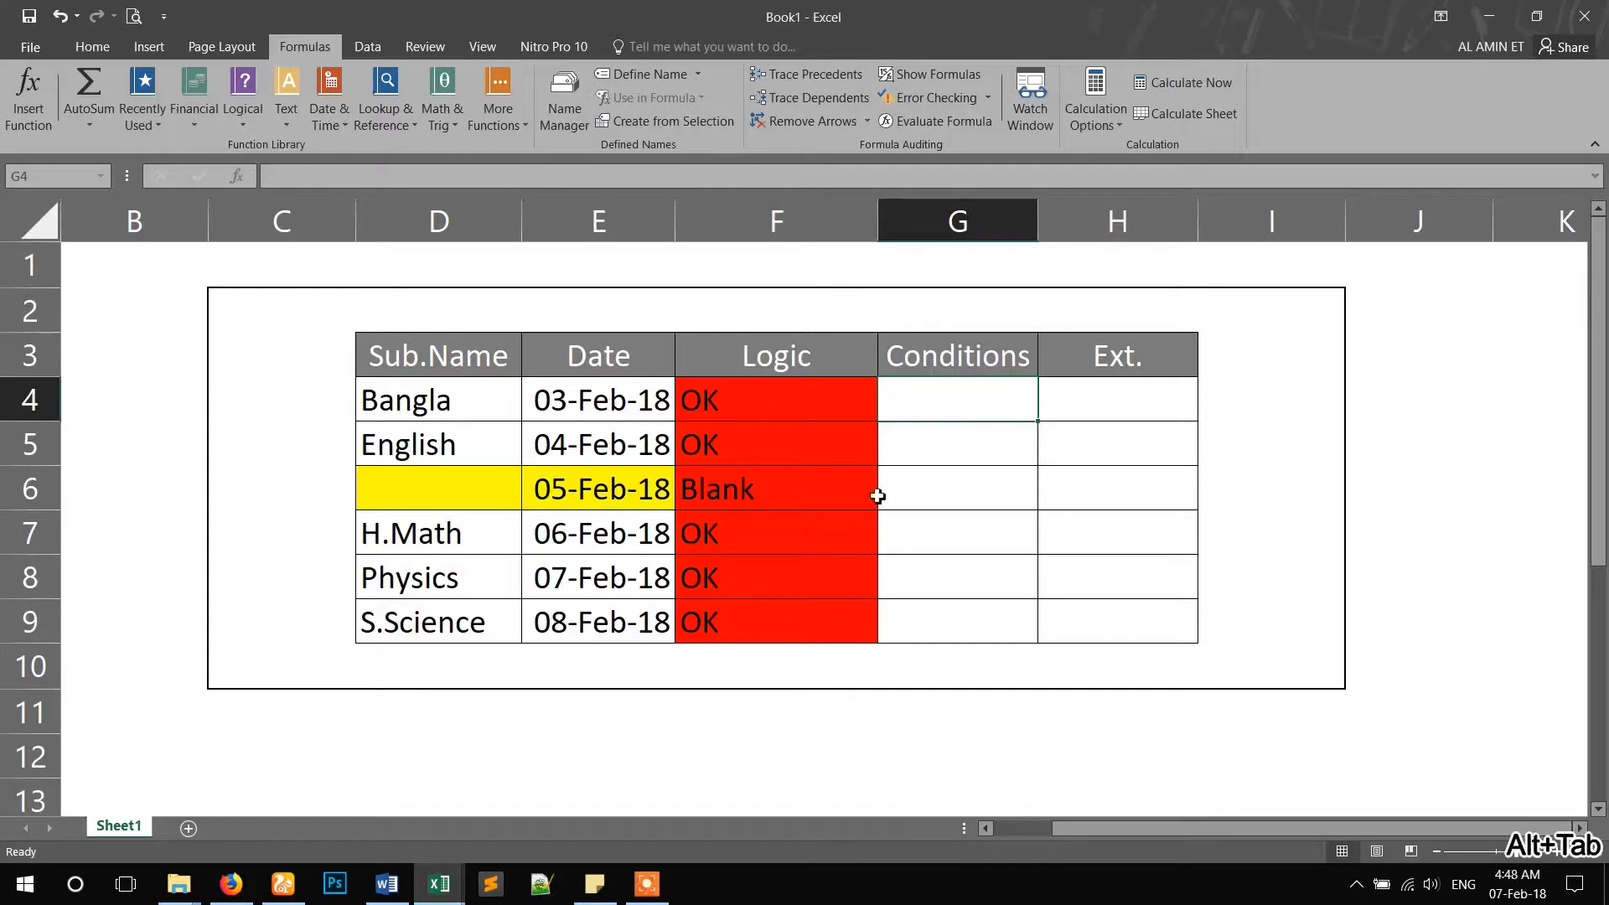
pyautogui.click(945, 444)
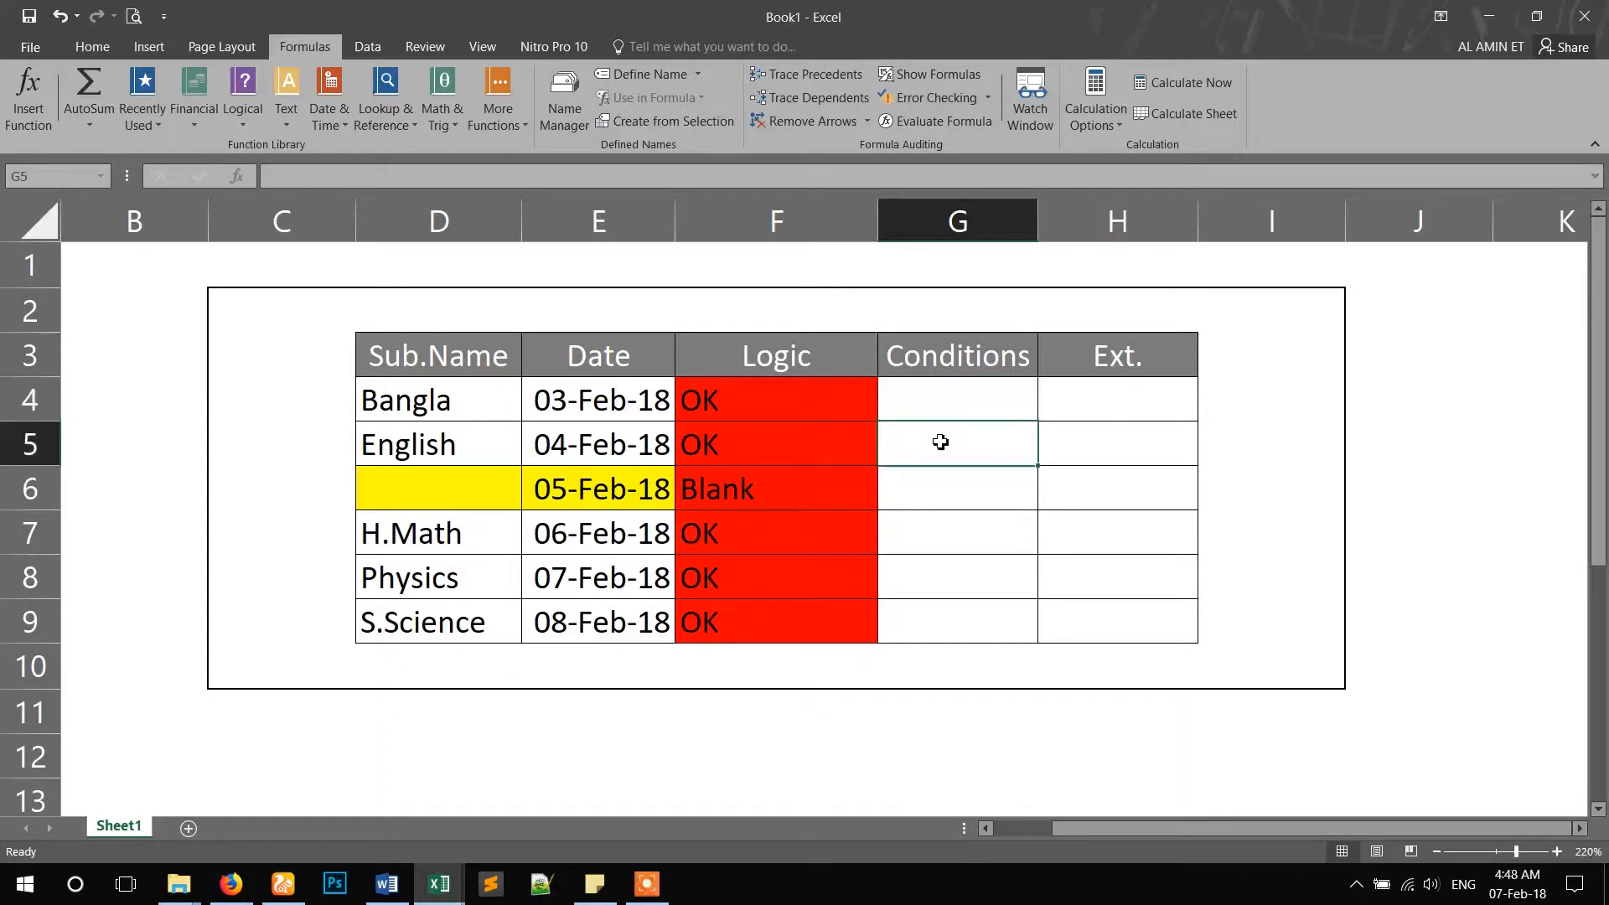
# - Insert an IF function in G4 with the logical test D4<>"" and OK as the value if true
pyautogui.click(945, 401)
pyautogui.click(254, 123)
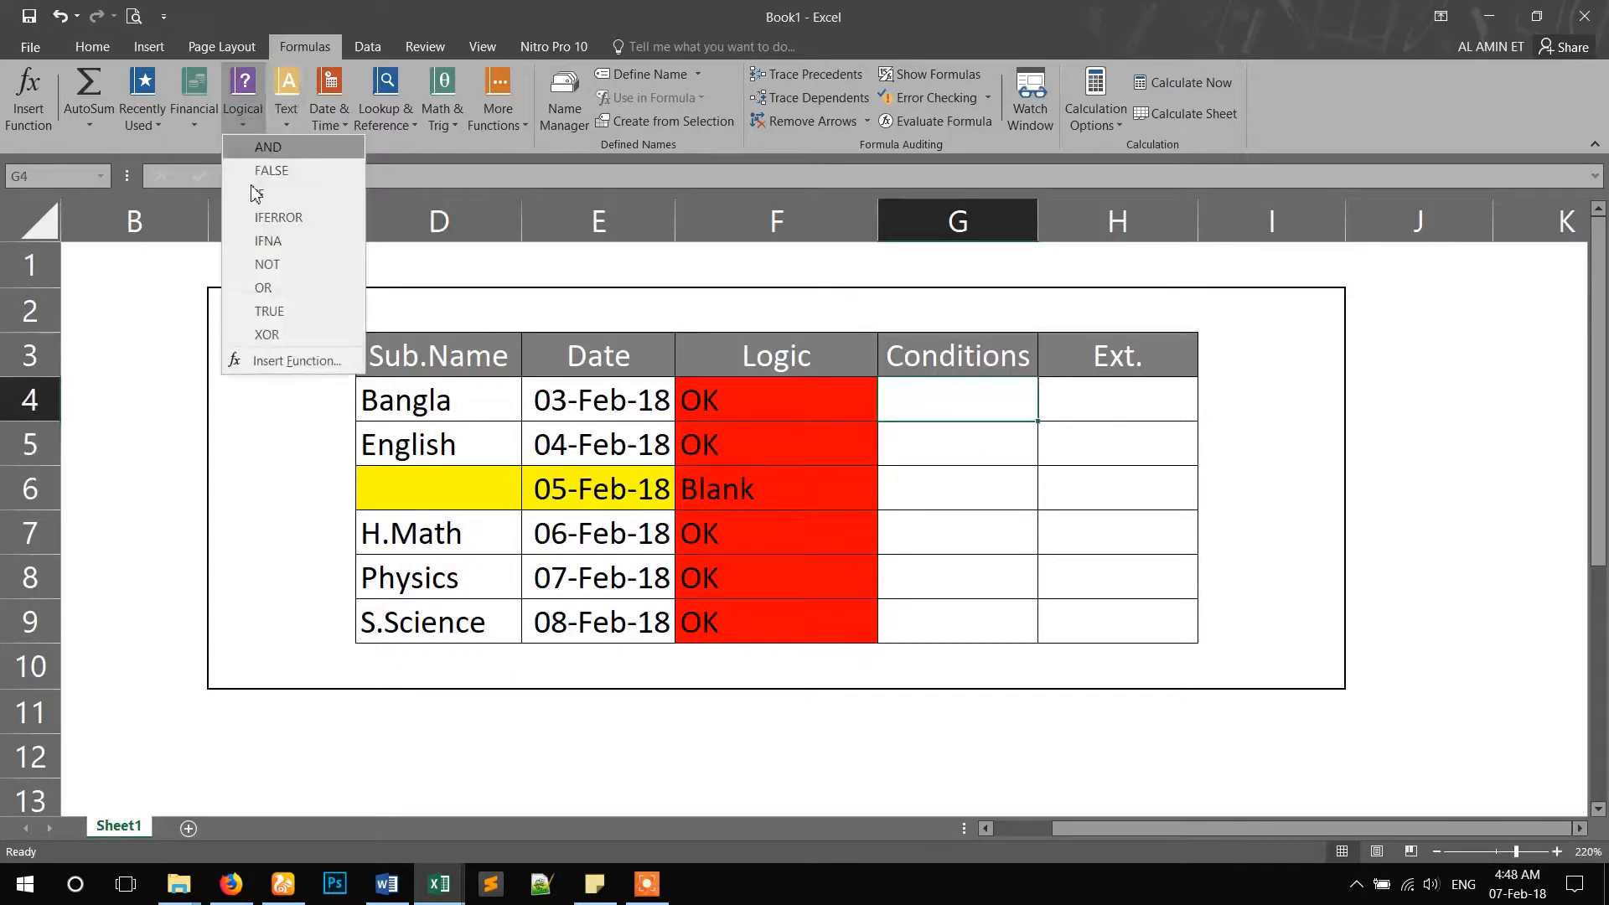
pyautogui.click(304, 198)
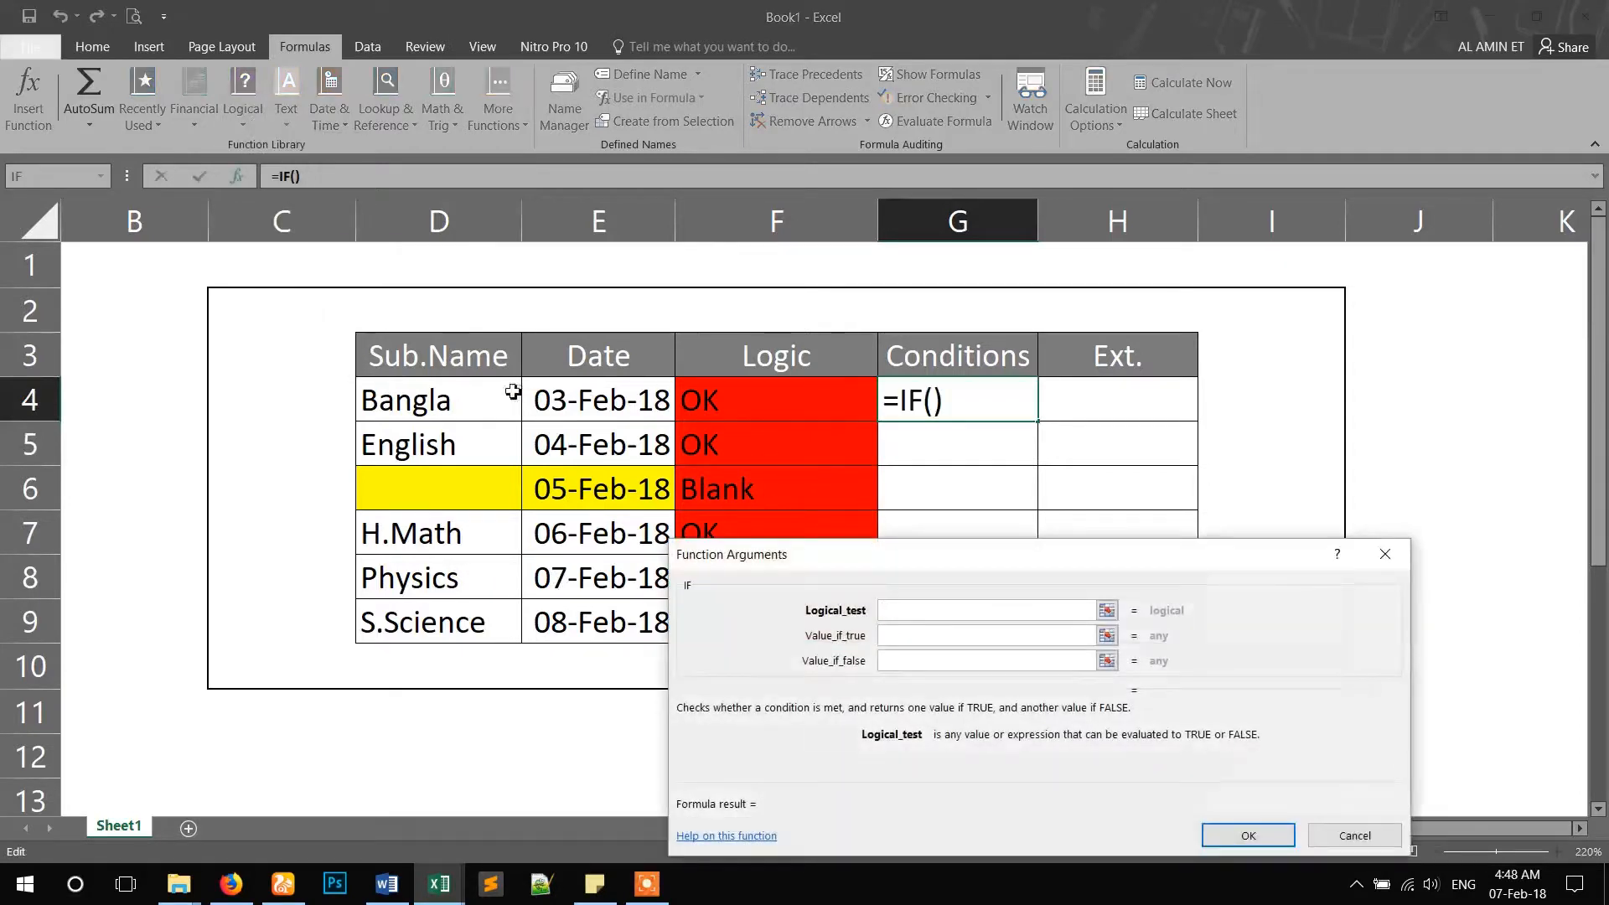
pyautogui.click(478, 403)
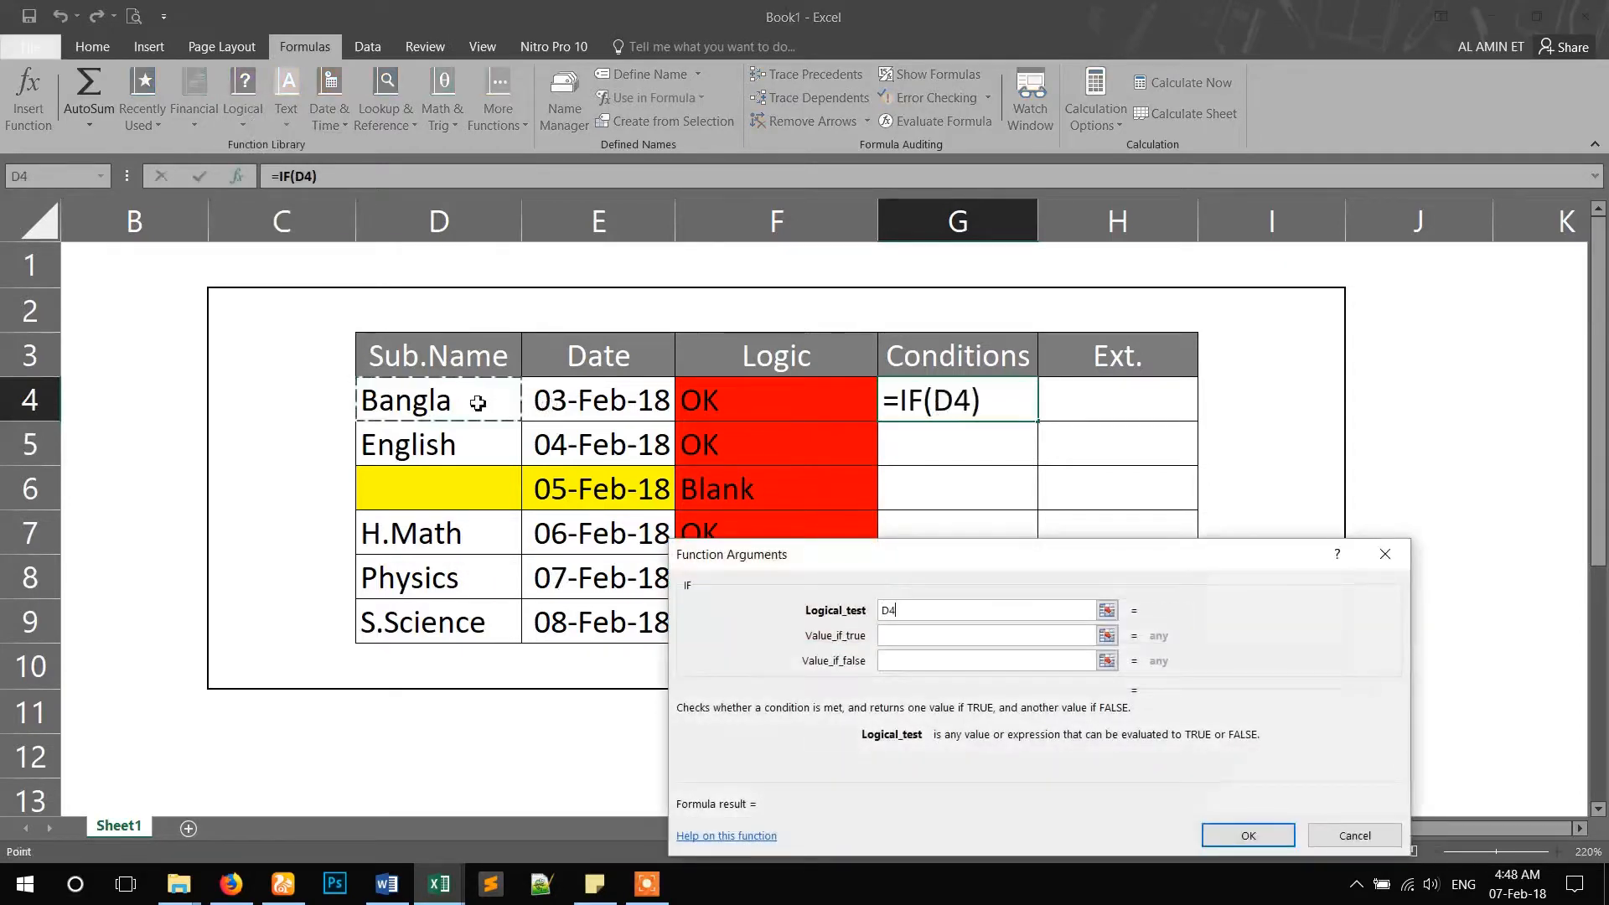
pyautogui.click(951, 615)
pyautogui.write('<>')
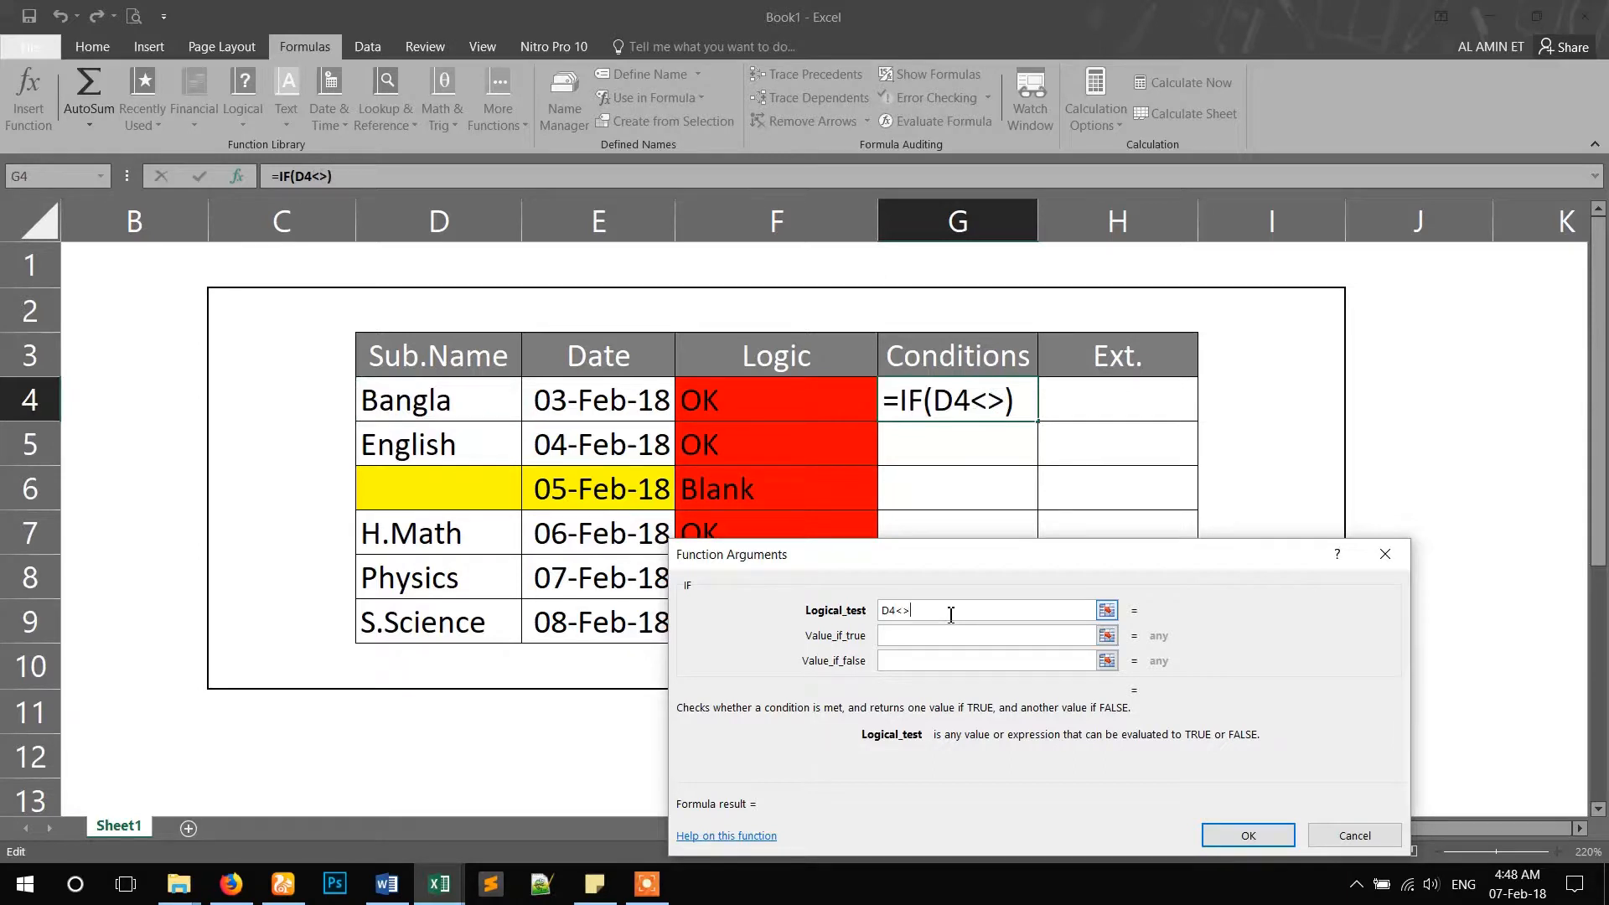
pyautogui.write('""')
pyautogui.press('Tab')
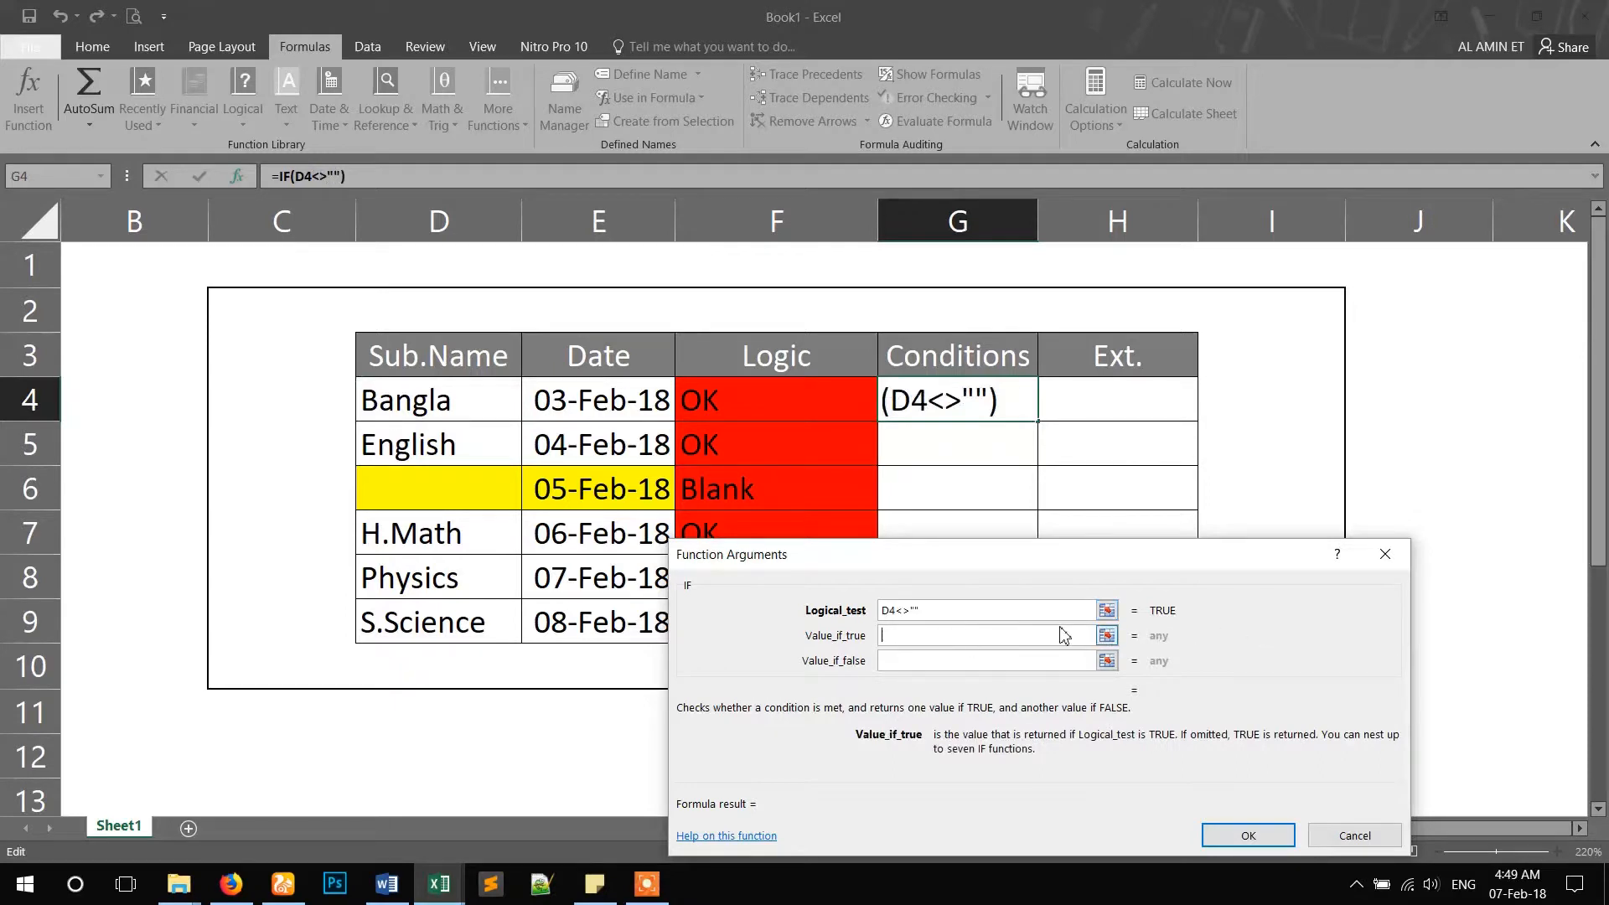
pyautogui.write('C')
pyautogui.press('BackSpace')
pyautogui.write('OK')
pyautogui.press('Return')
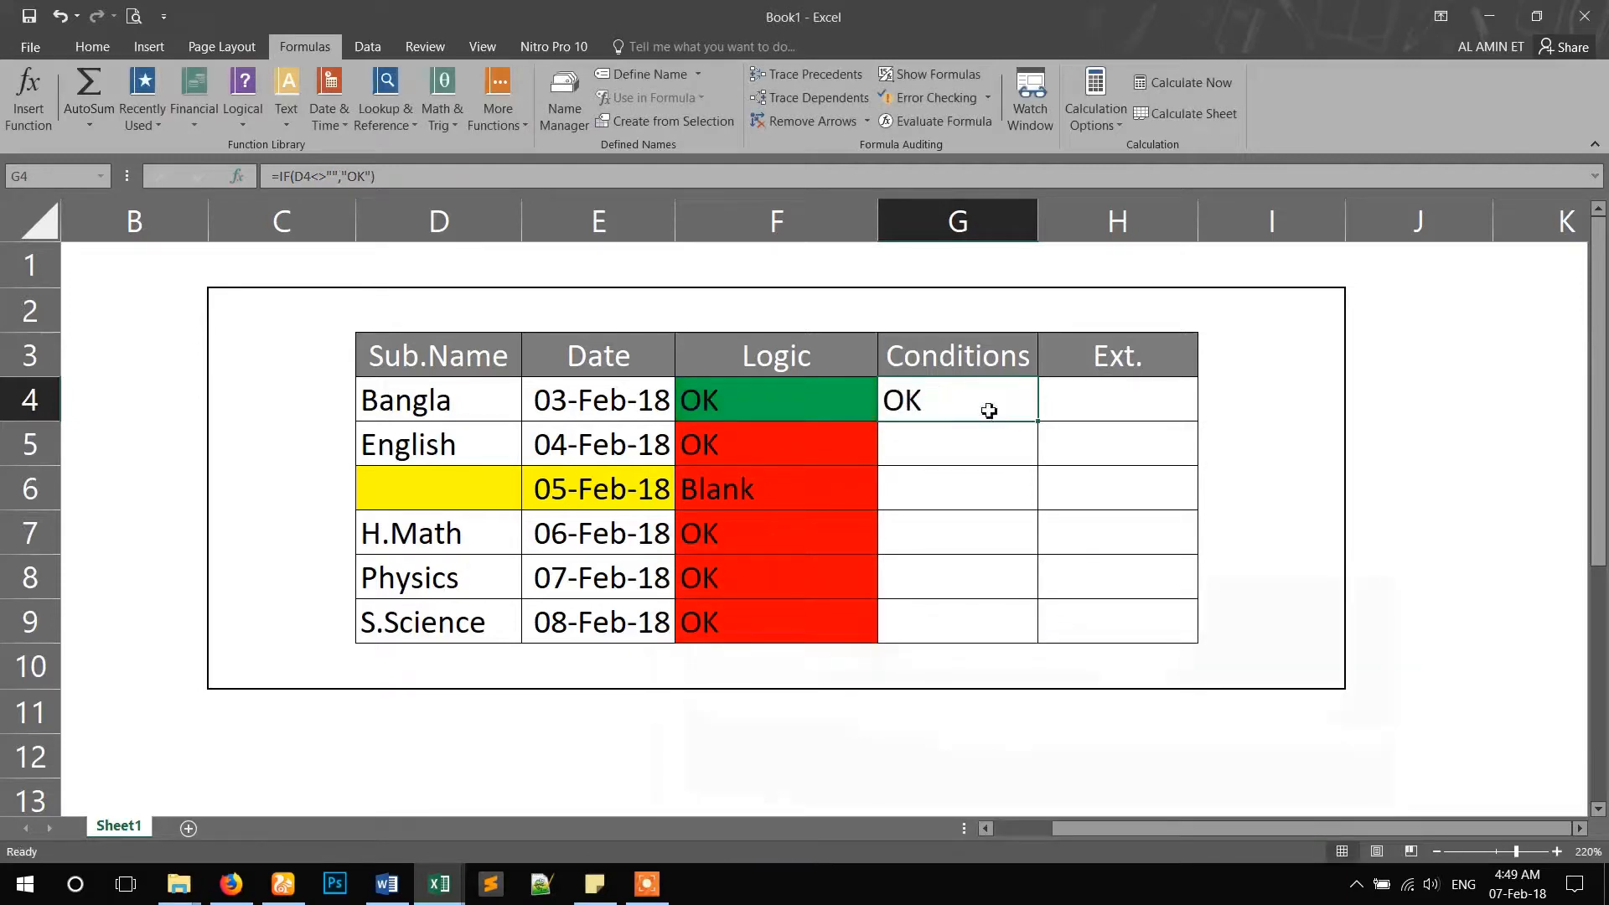
# - Fill the G4 formula down the Conditions column to G9 and check the result in G6 against the Logic entry in F6
pyautogui.moveTo(1039, 422); pyautogui.dragTo(1010, 634)
pyautogui.click(939, 495)
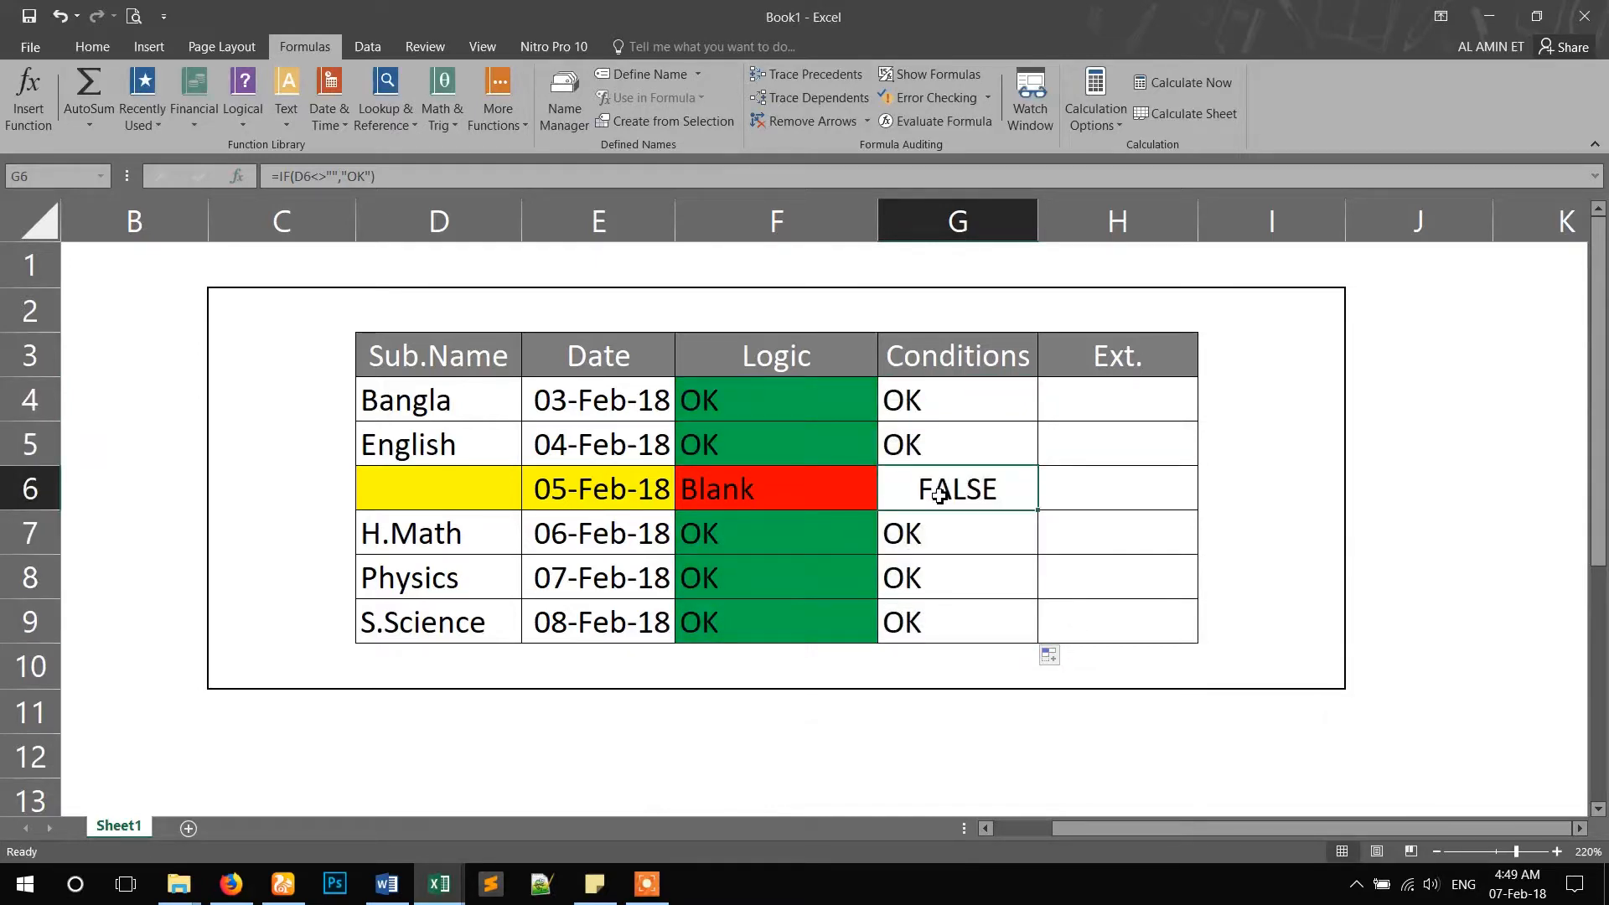
pyautogui.click(779, 493)
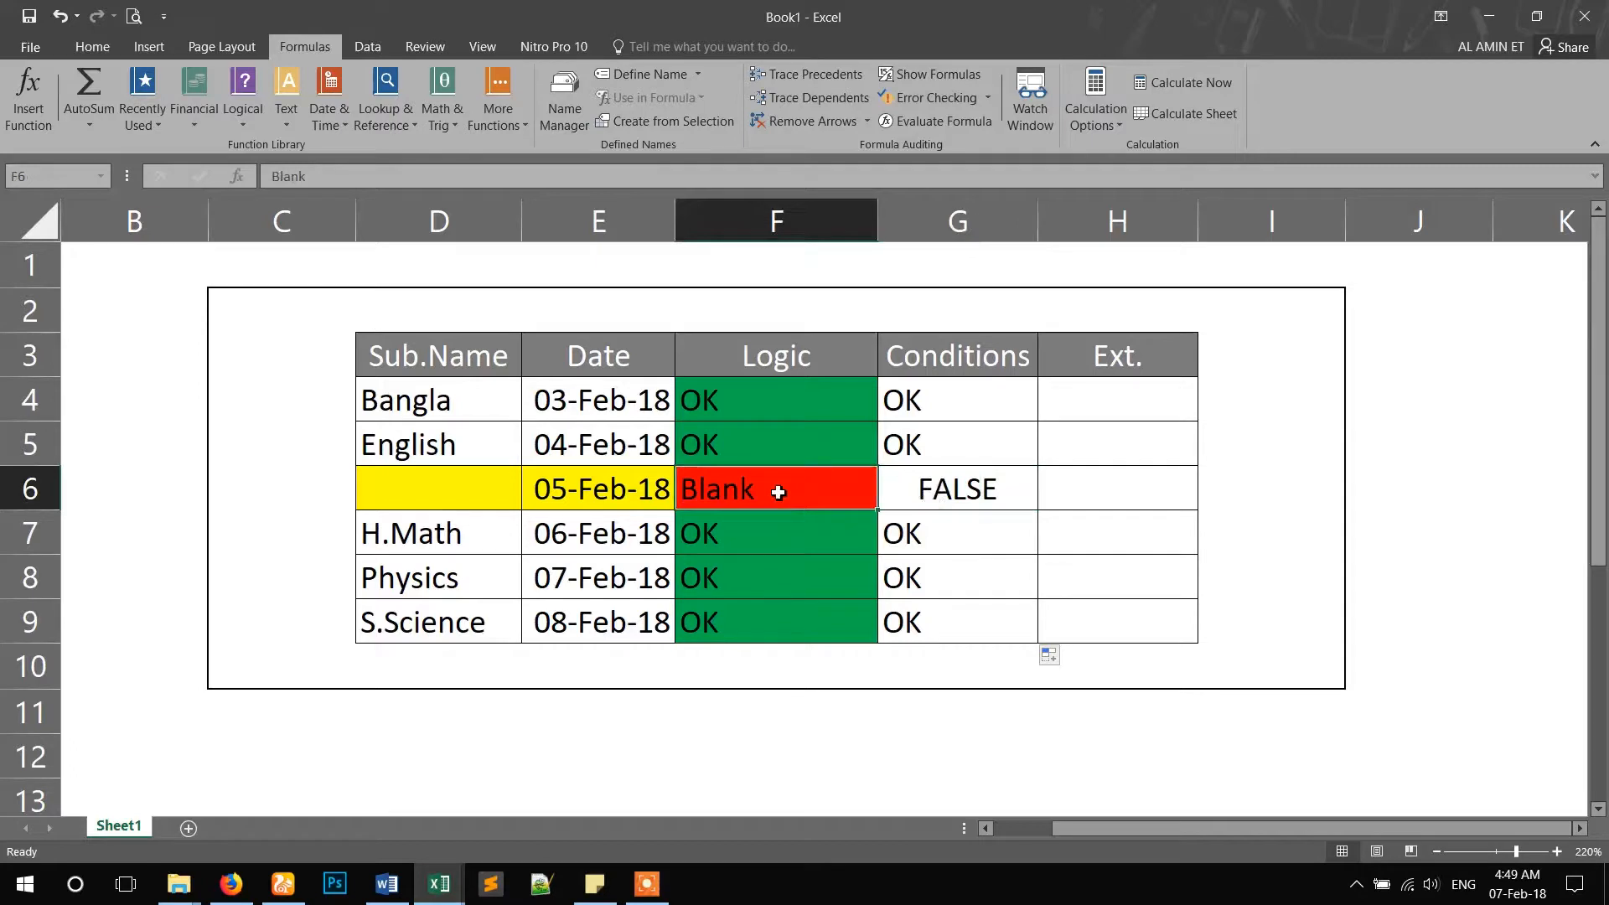
pyautogui.click(963, 495)
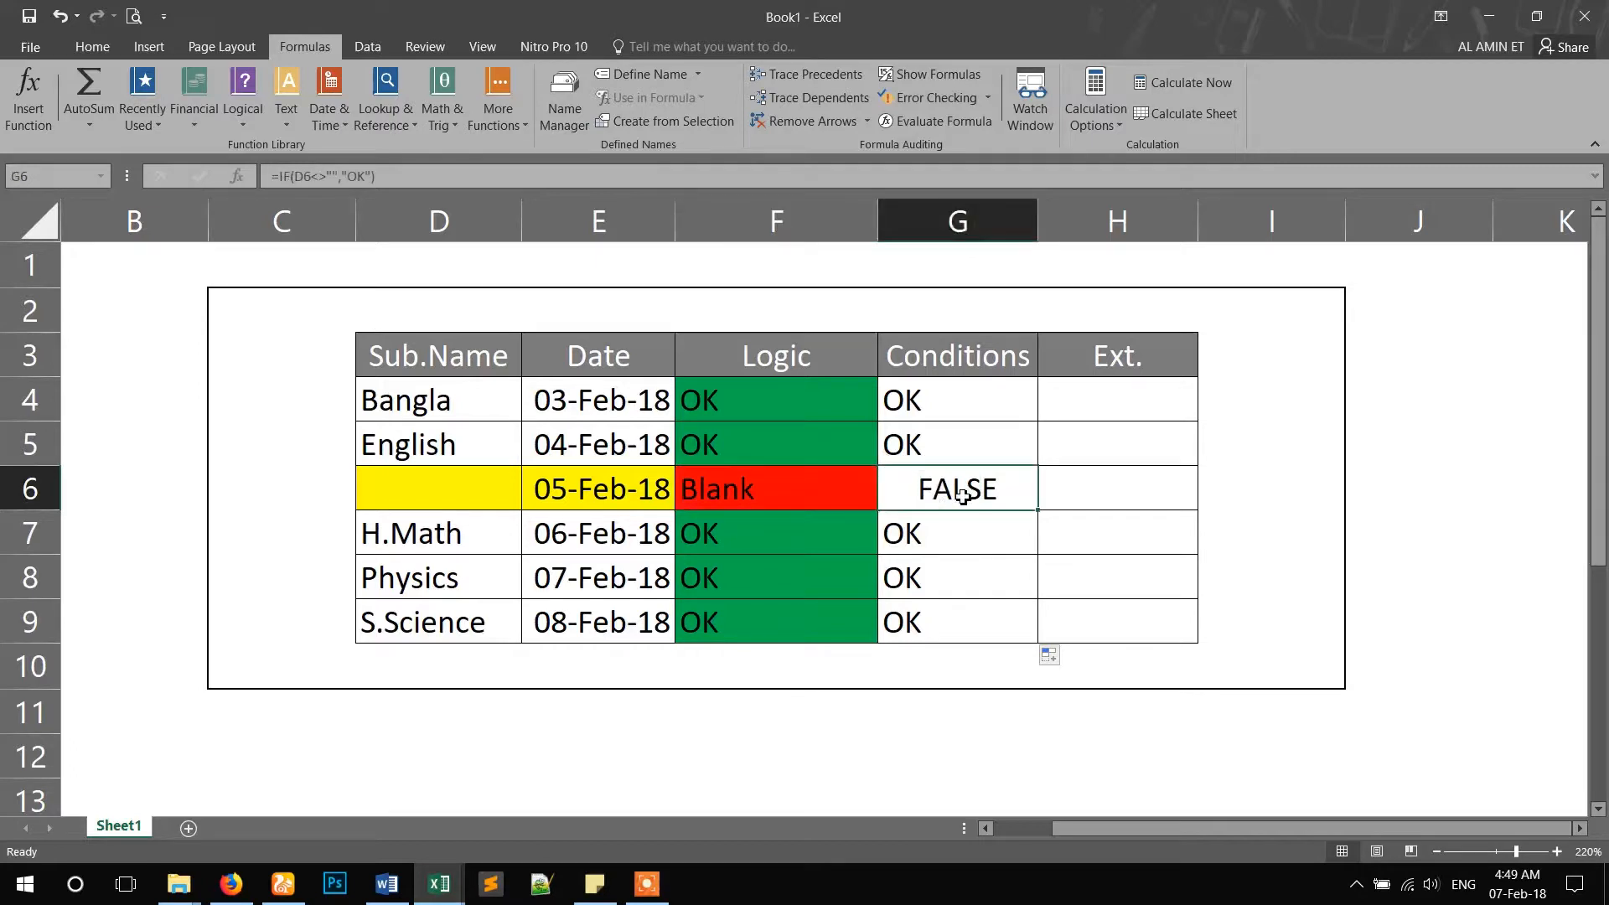
# - Add "Blank" as the value-if-false argument of the IF formula in G6
pyautogui.click(346, 176)
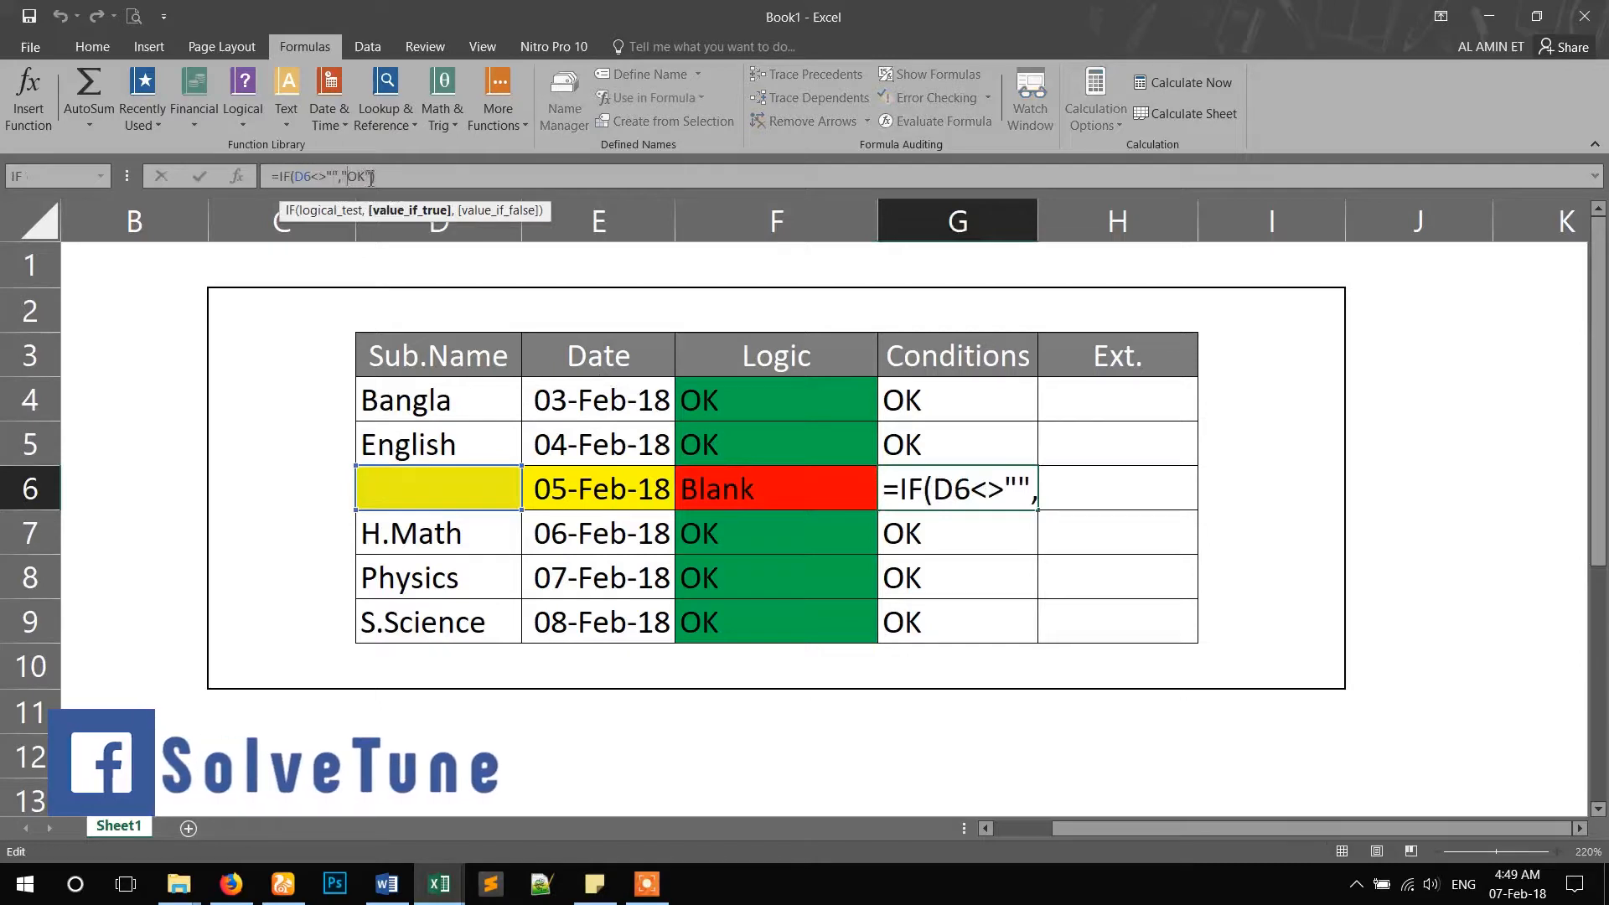
pyautogui.doubleClick(951, 493)
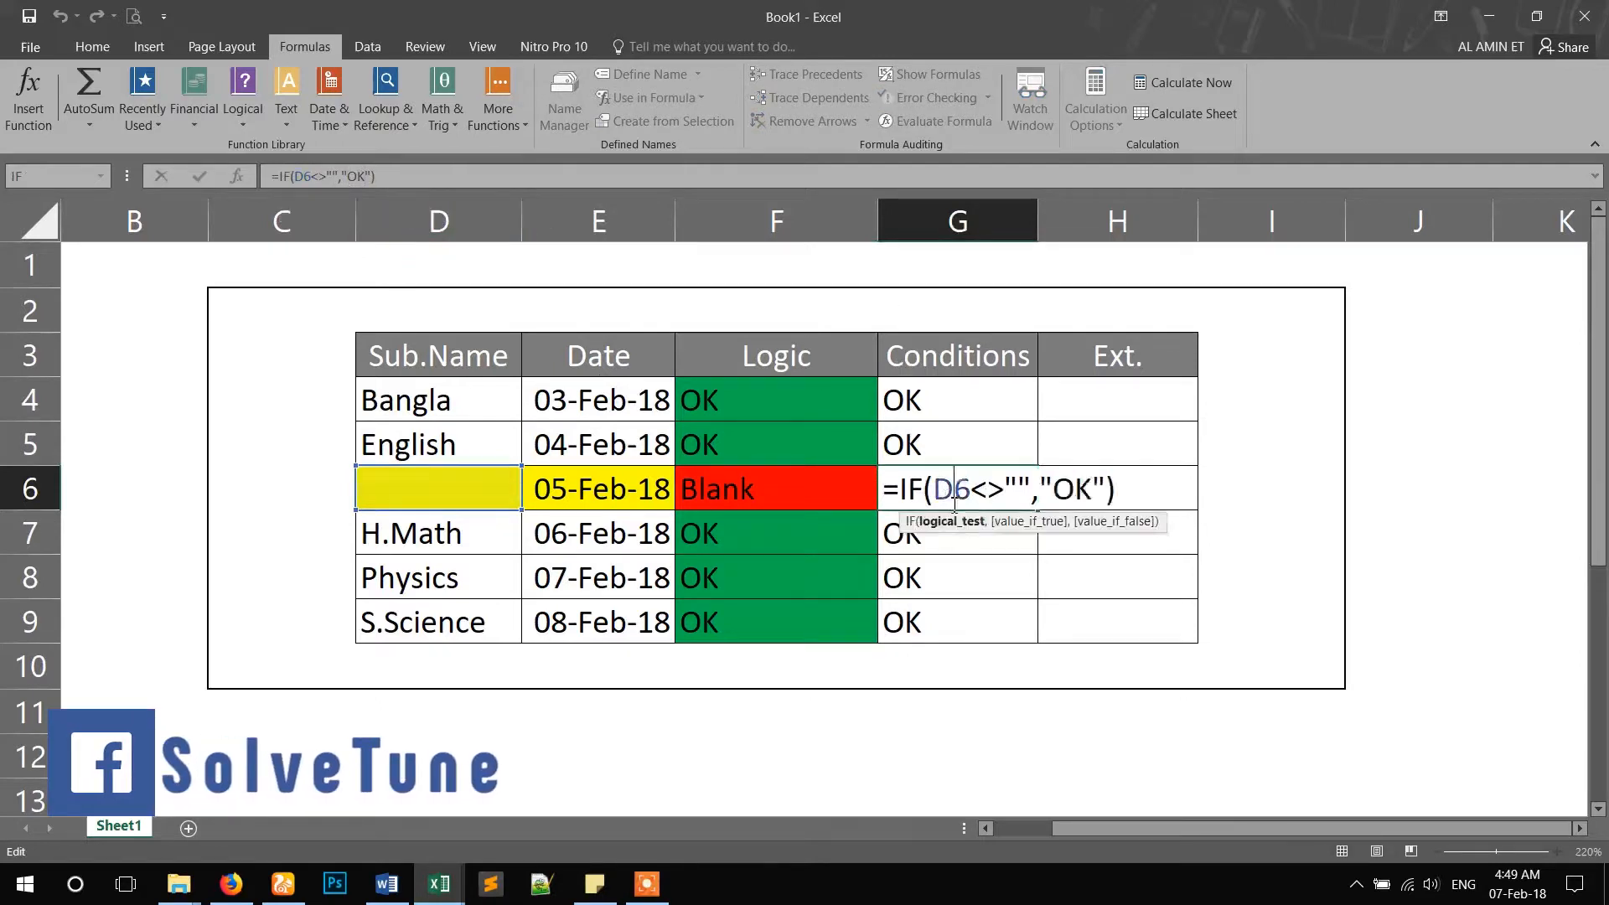
pyautogui.click(1111, 496)
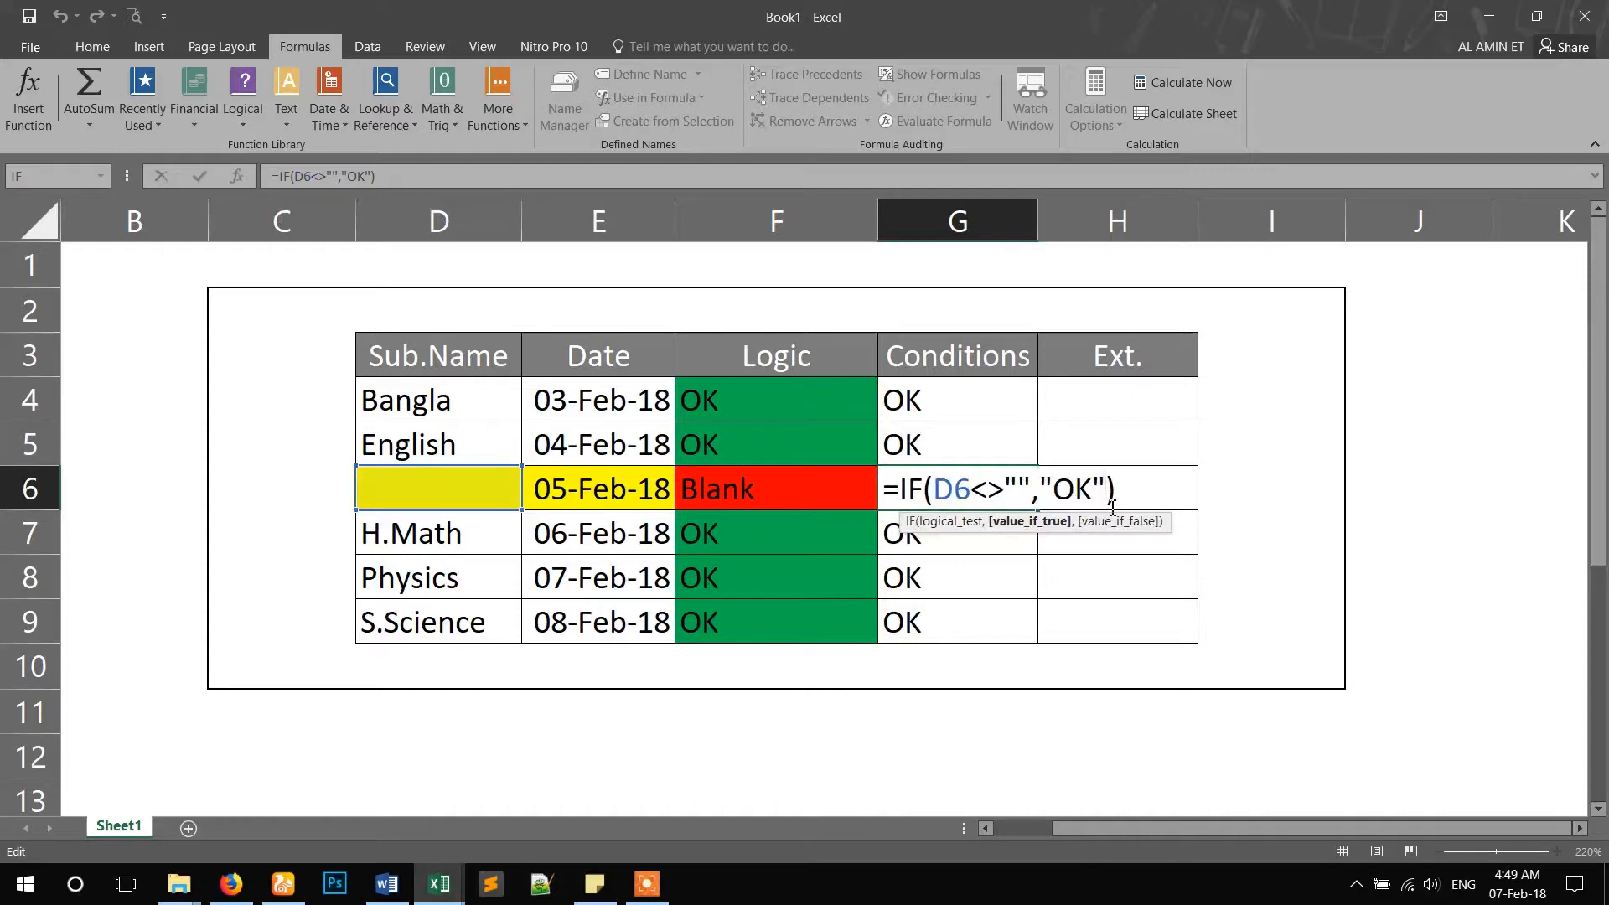
pyautogui.write(',')
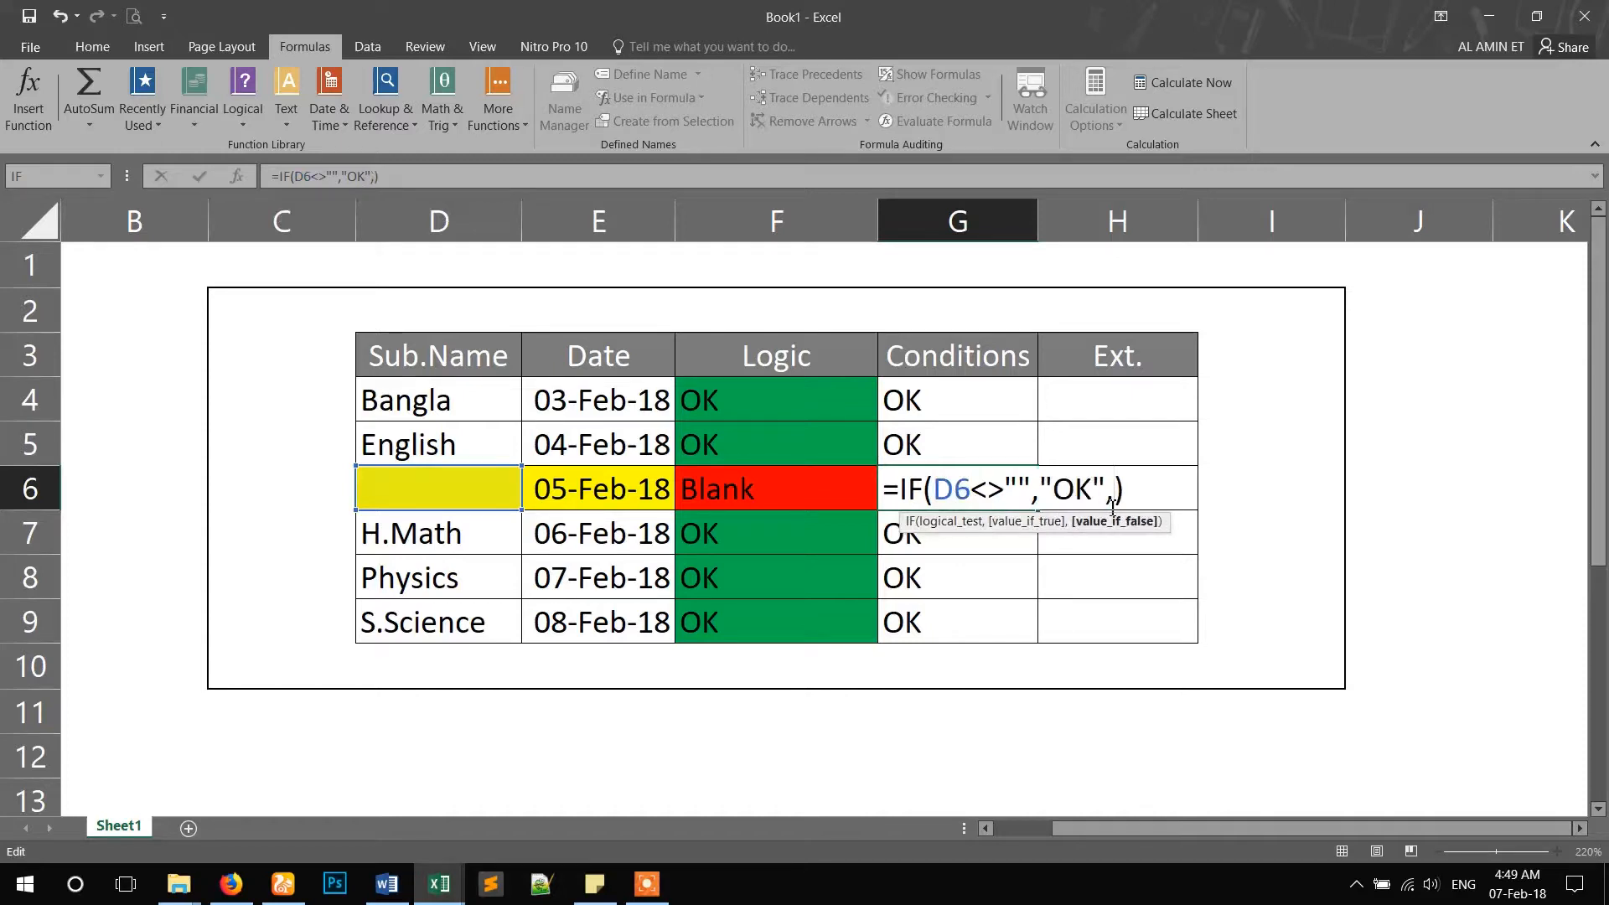
pyautogui.write('Bl')
pyautogui.press('BackSpace')
pyautogui.press('BackSpace')
pyautogui.write(';')
pyautogui.press('BackSpace')
pyautogui.write('""Bla')
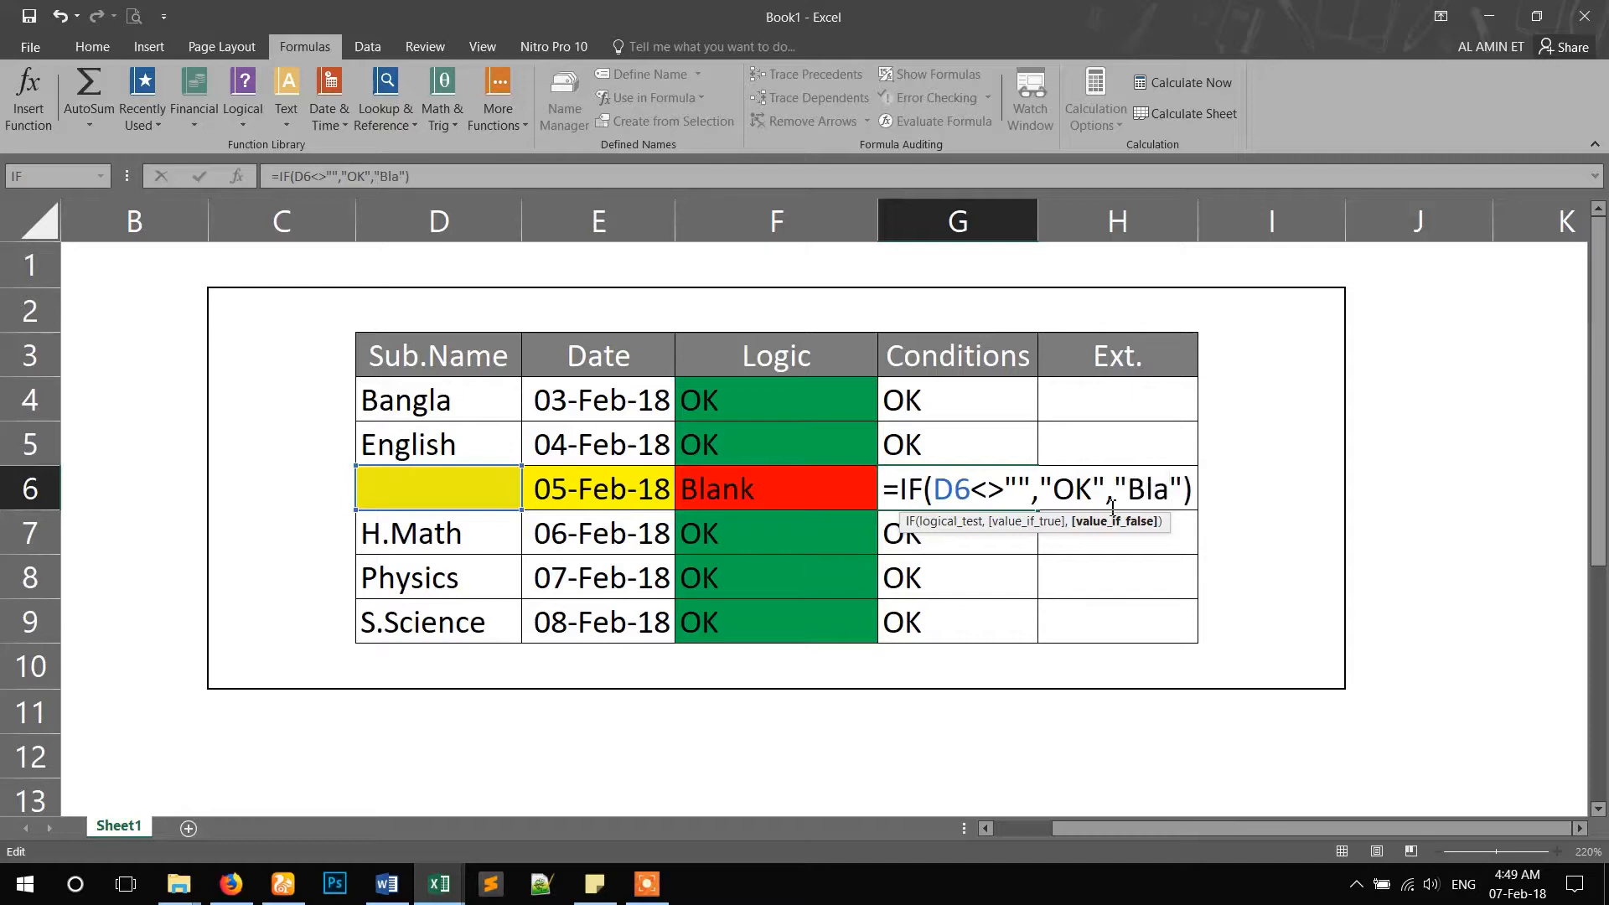
pyautogui.write('nk')
pyautogui.press('Return')
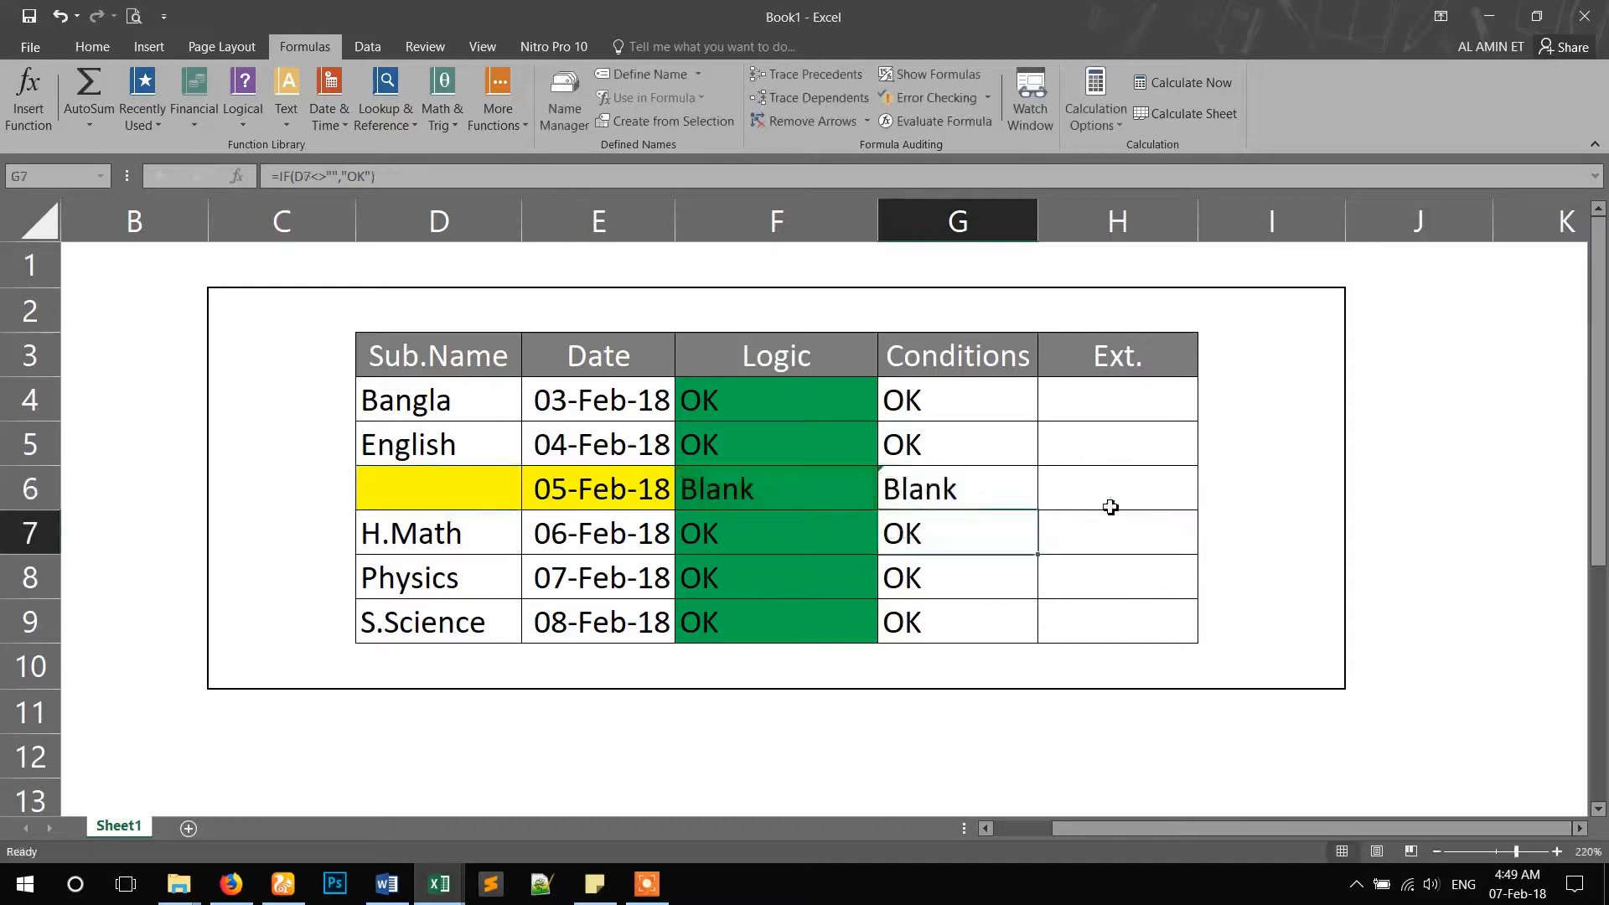
pyautogui.click(970, 406)
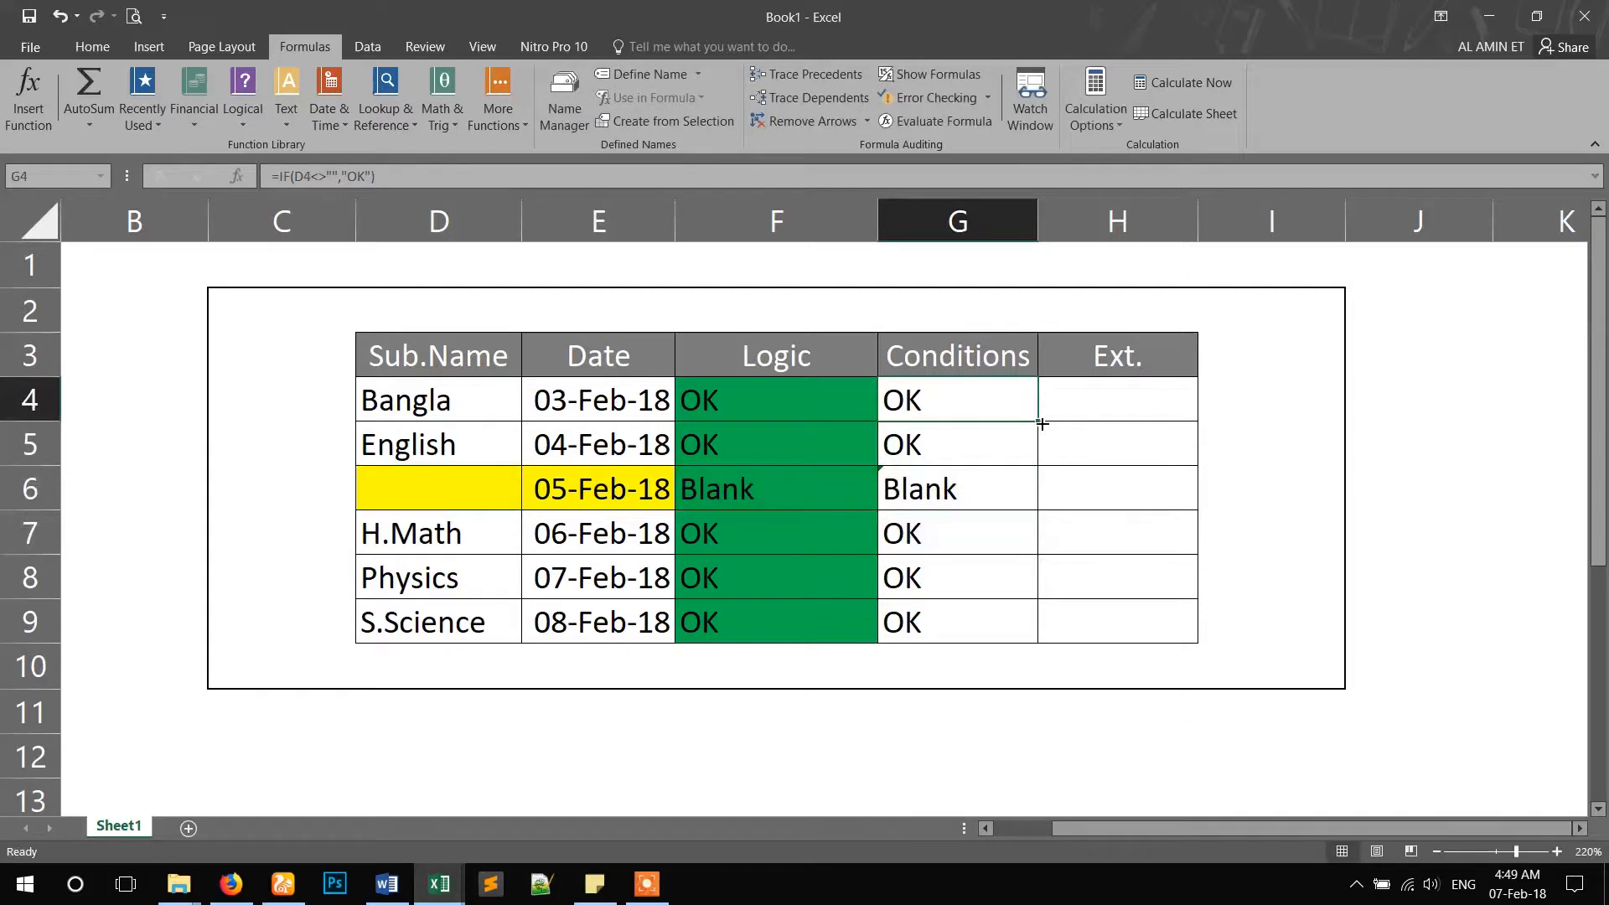
pyautogui.click(968, 500)
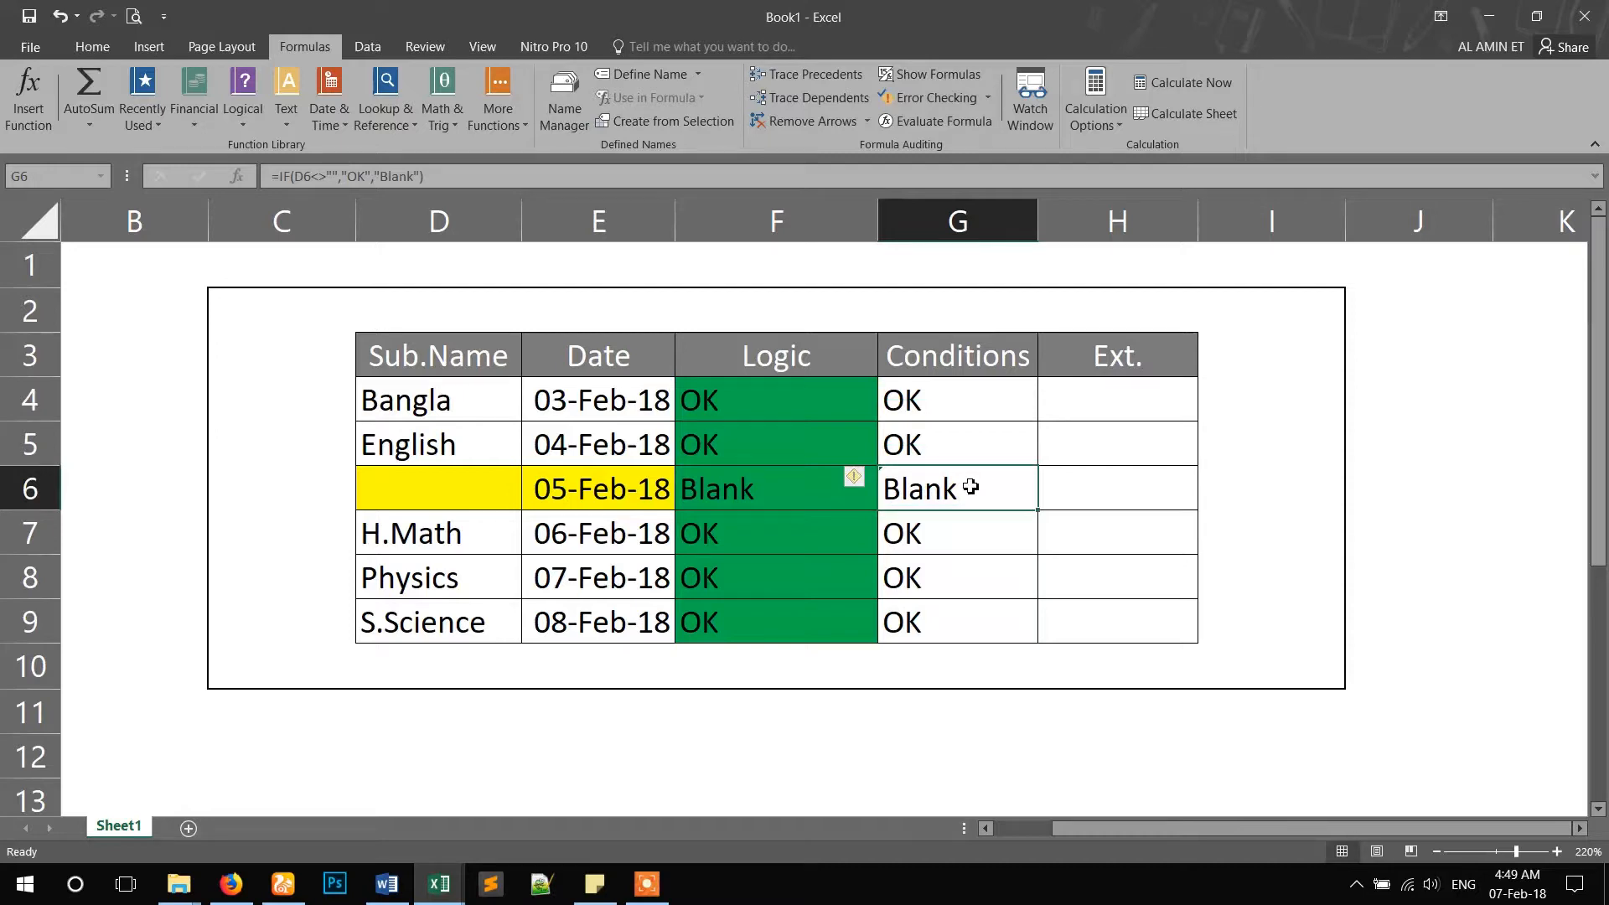
# - Insert an ISBLANK function in H5 of the Ext. column that tests D5
pyautogui.click(1062, 441)
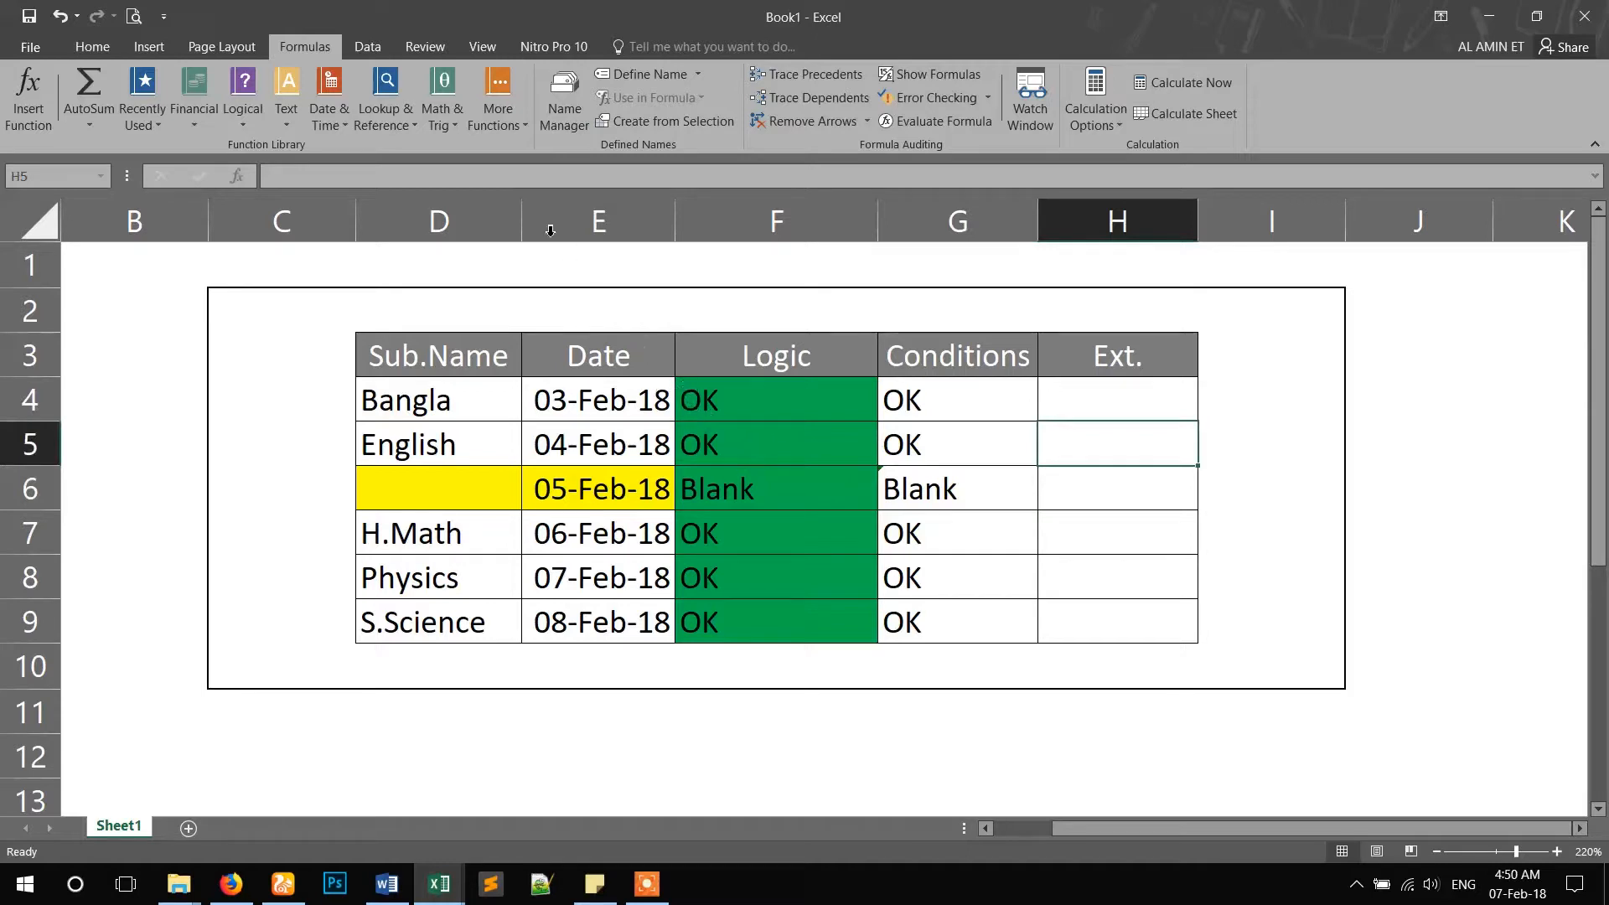
pyautogui.click(507, 124)
pyautogui.moveTo(571, 223)
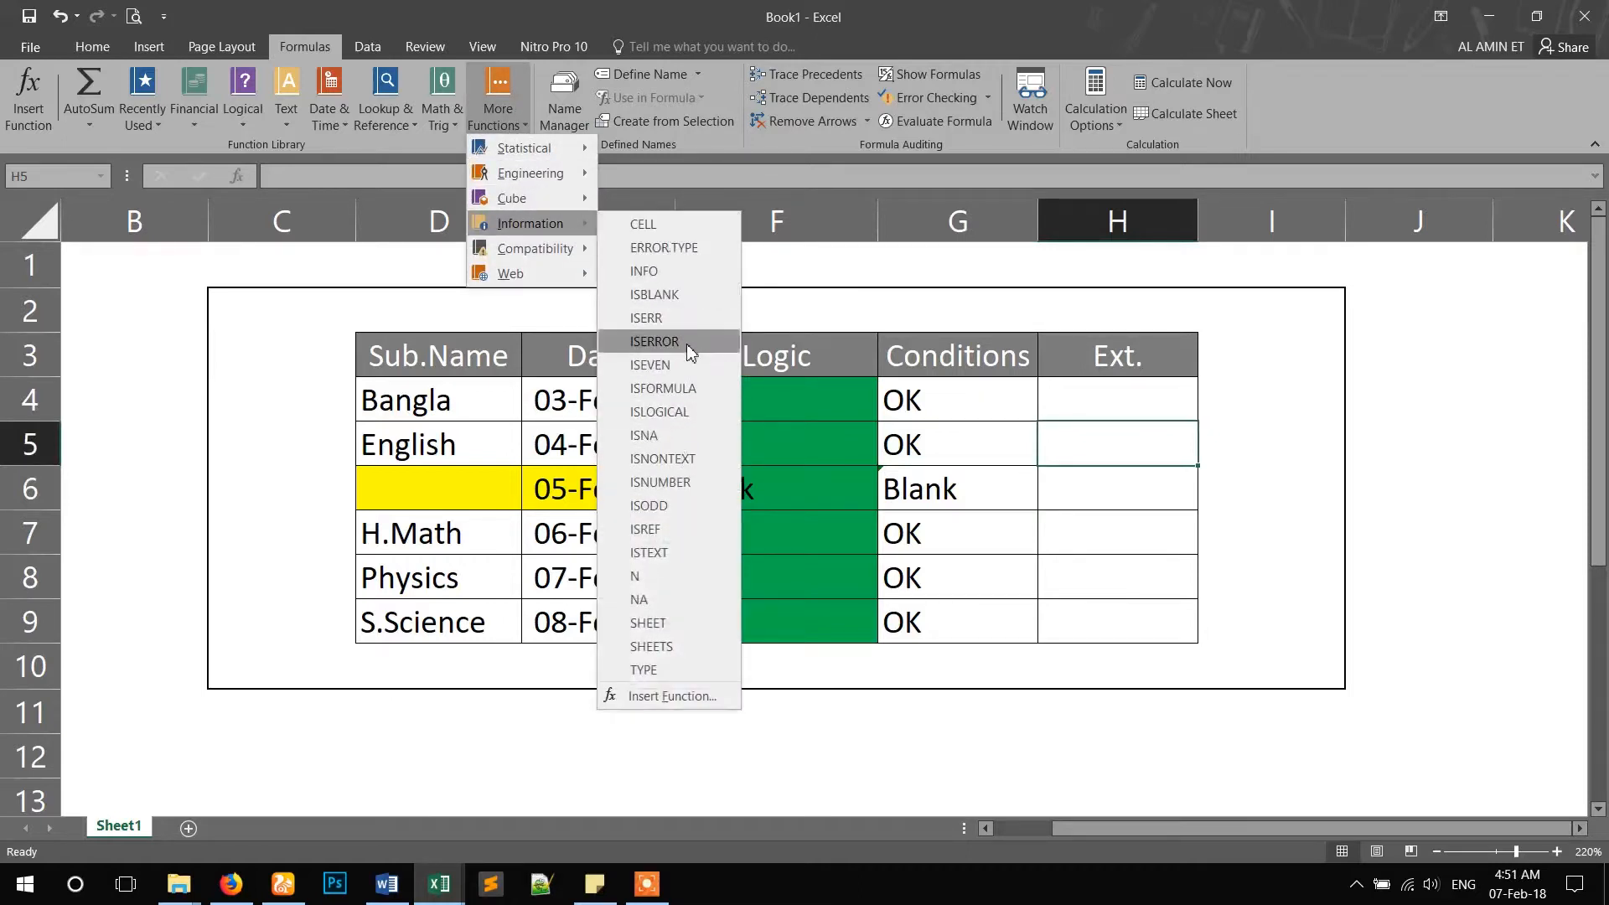
pyautogui.click(696, 295)
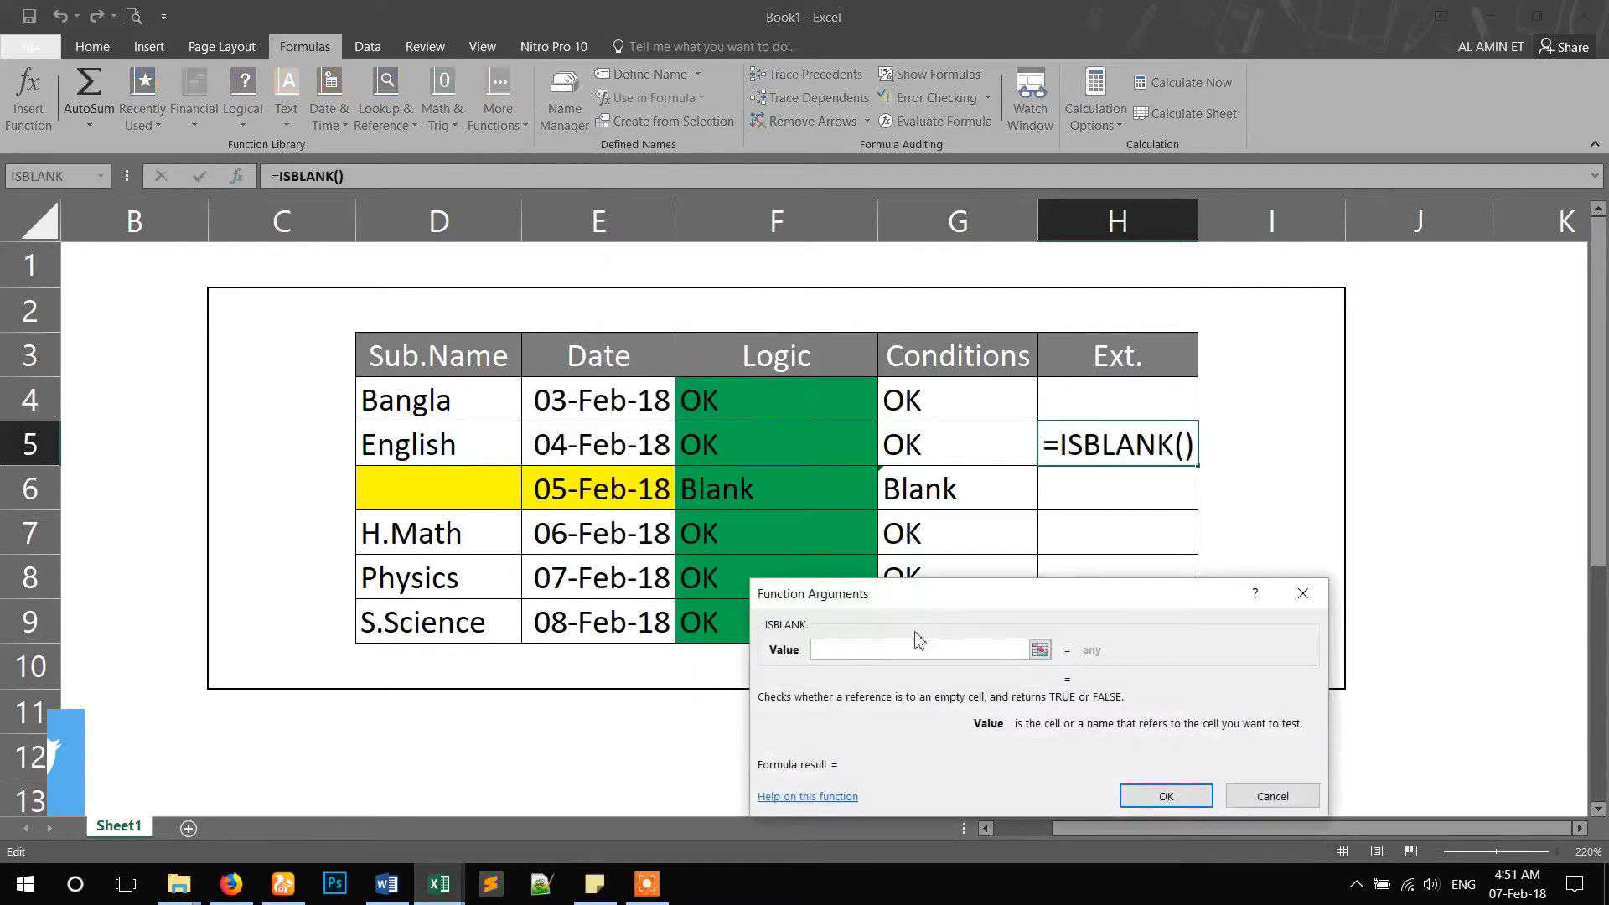
pyautogui.click(455, 445)
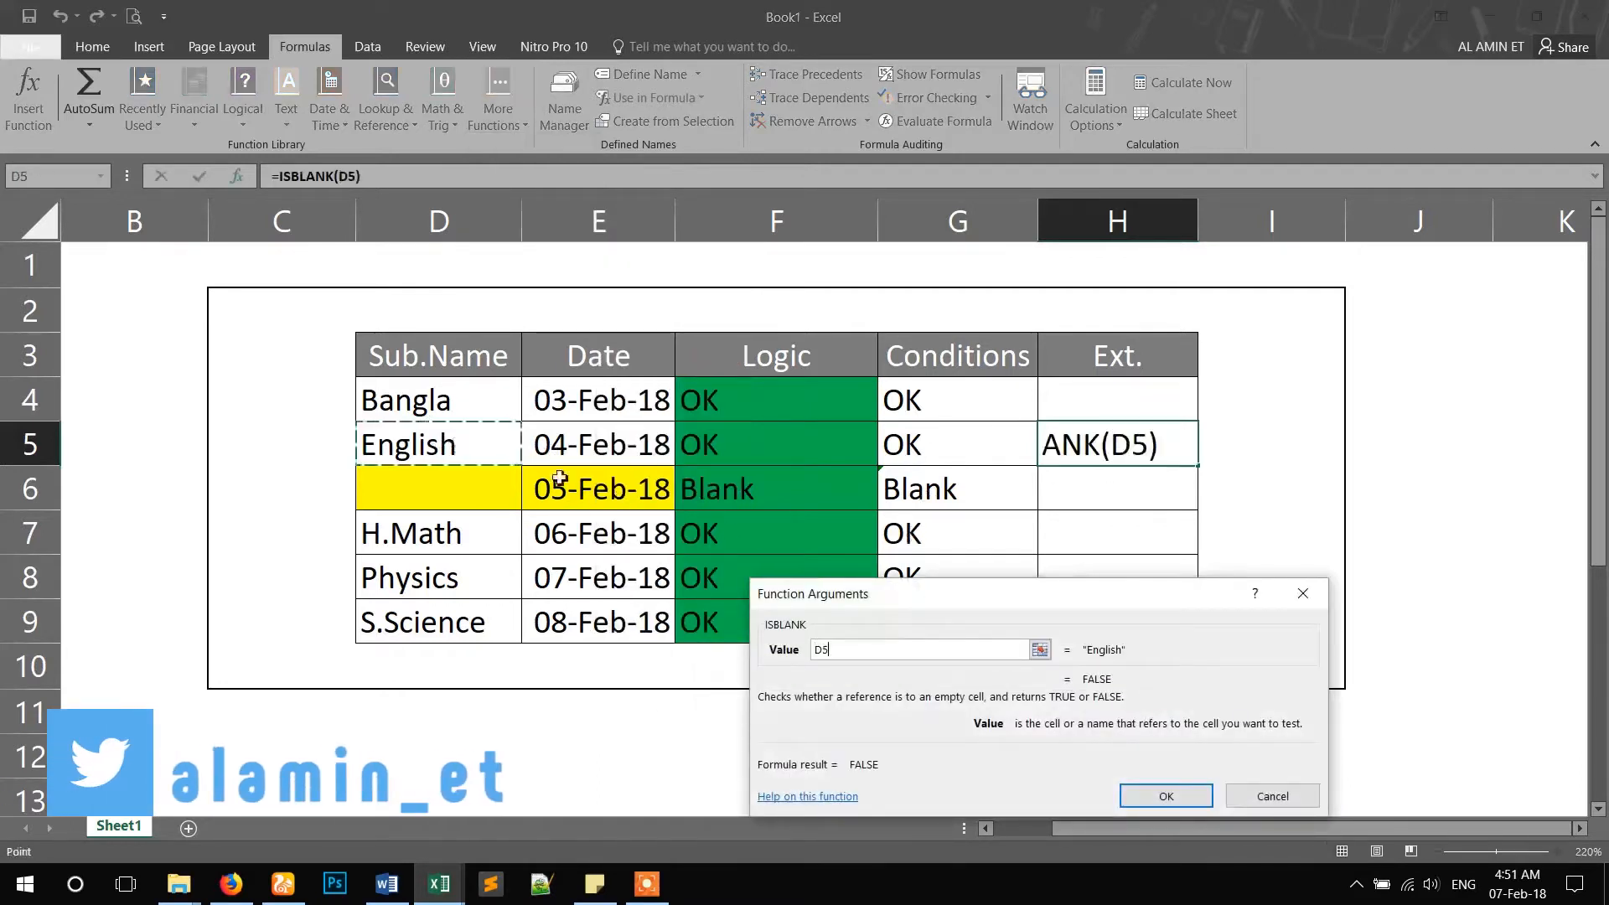
pyautogui.click(1183, 801)
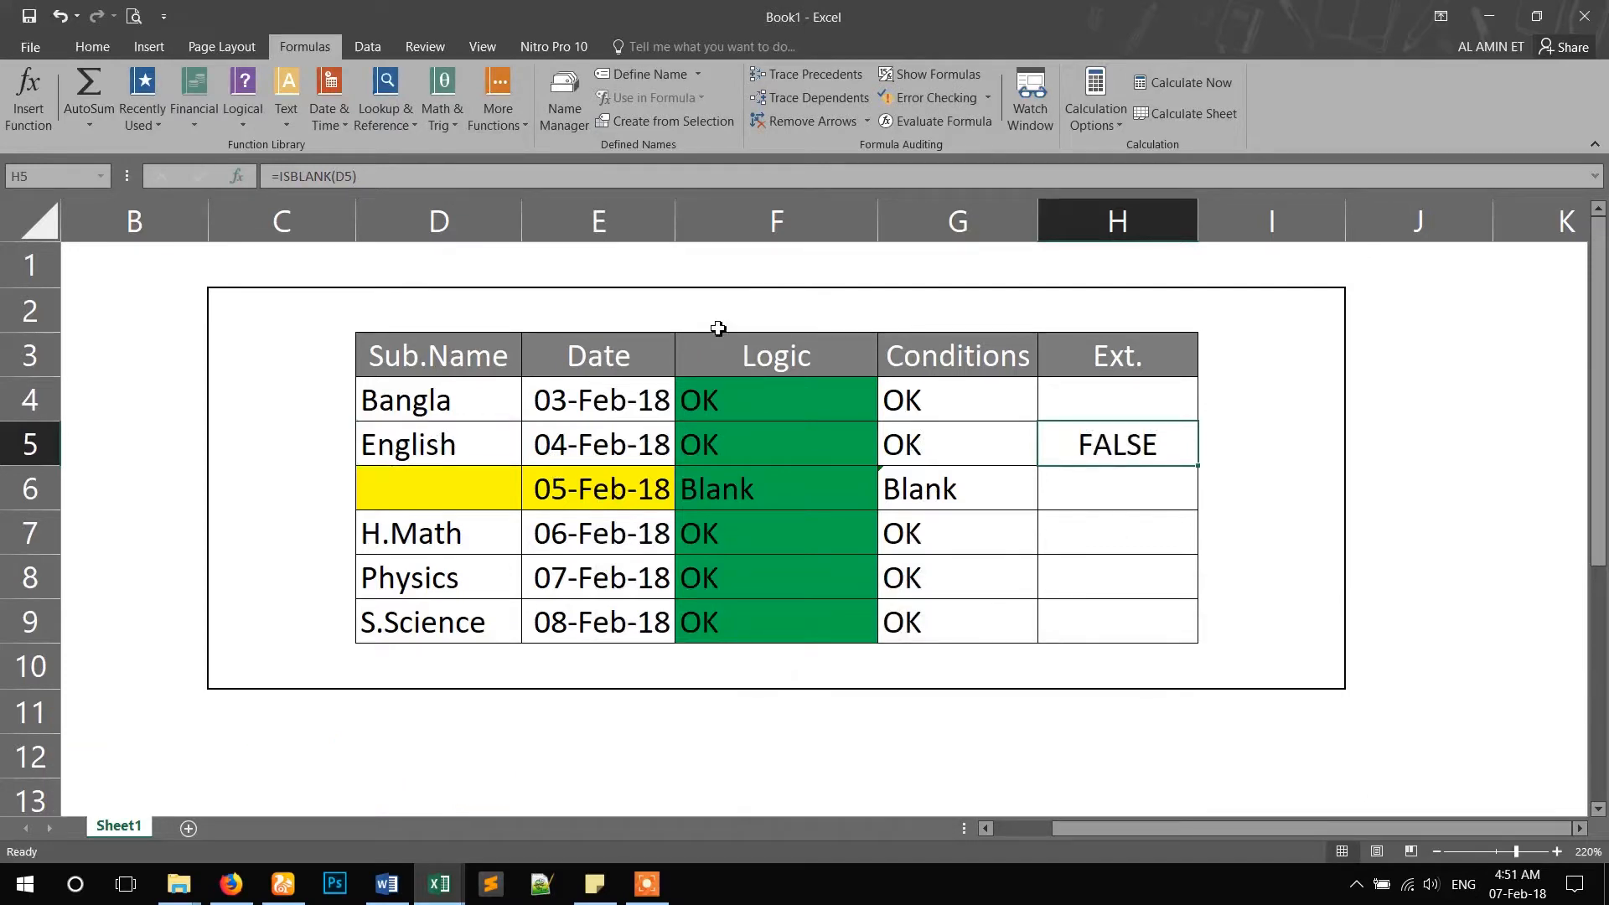
# - Copy the ISBLANK(D5) expression from the H5 formula without its equals sign
pyautogui.moveTo(361, 179); pyautogui.dragTo(263, 179)
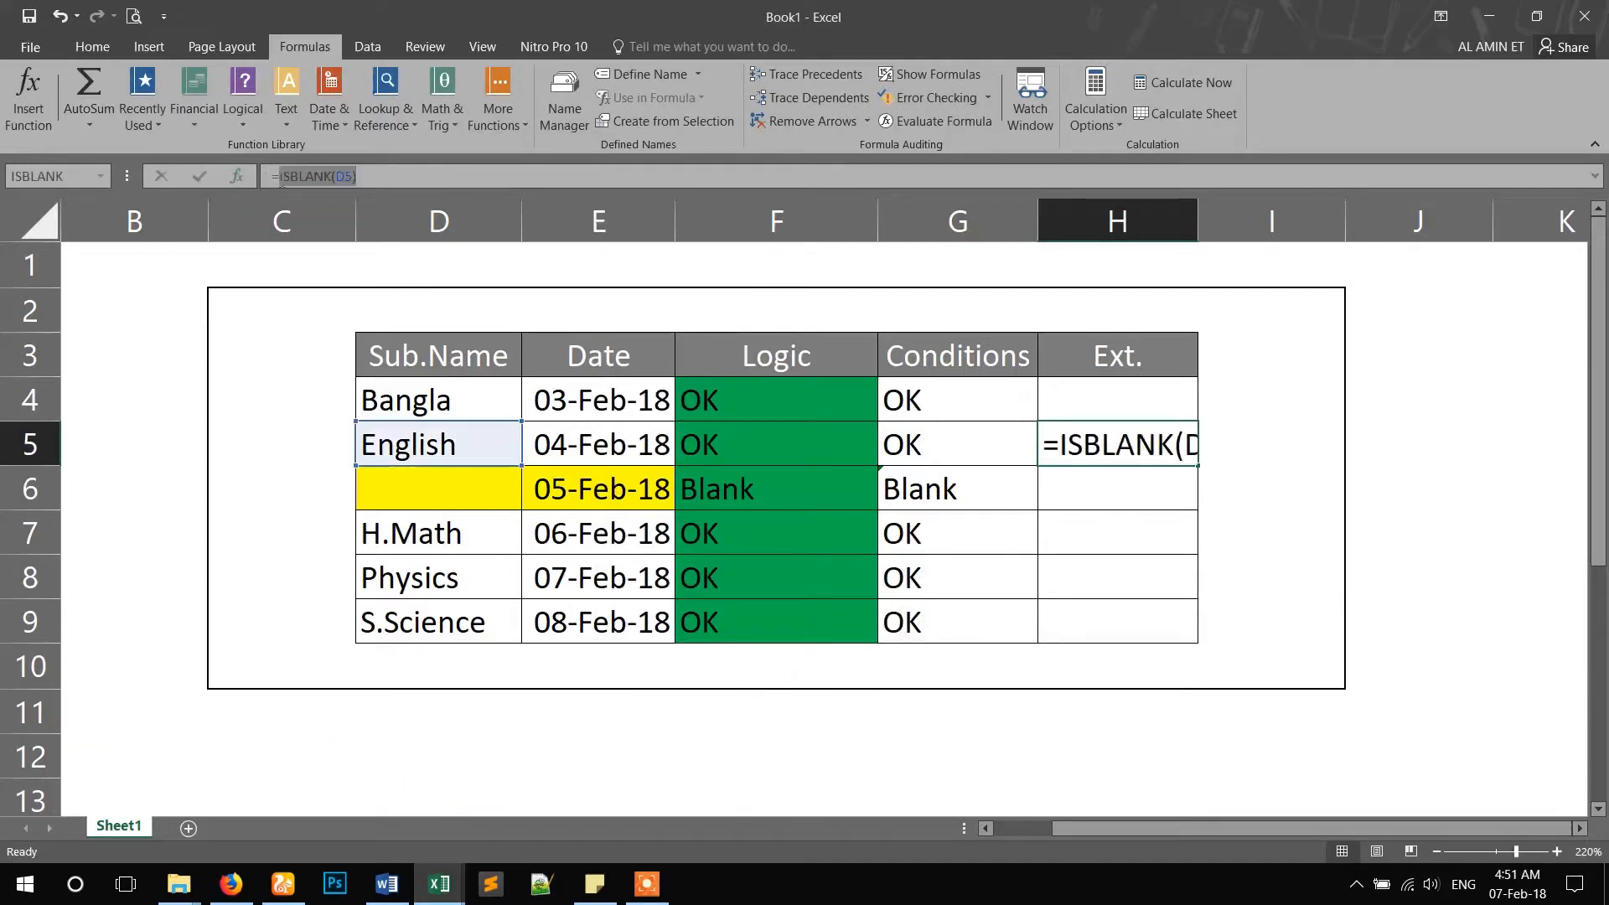
pyautogui.hotkey('ctrl', 'c')
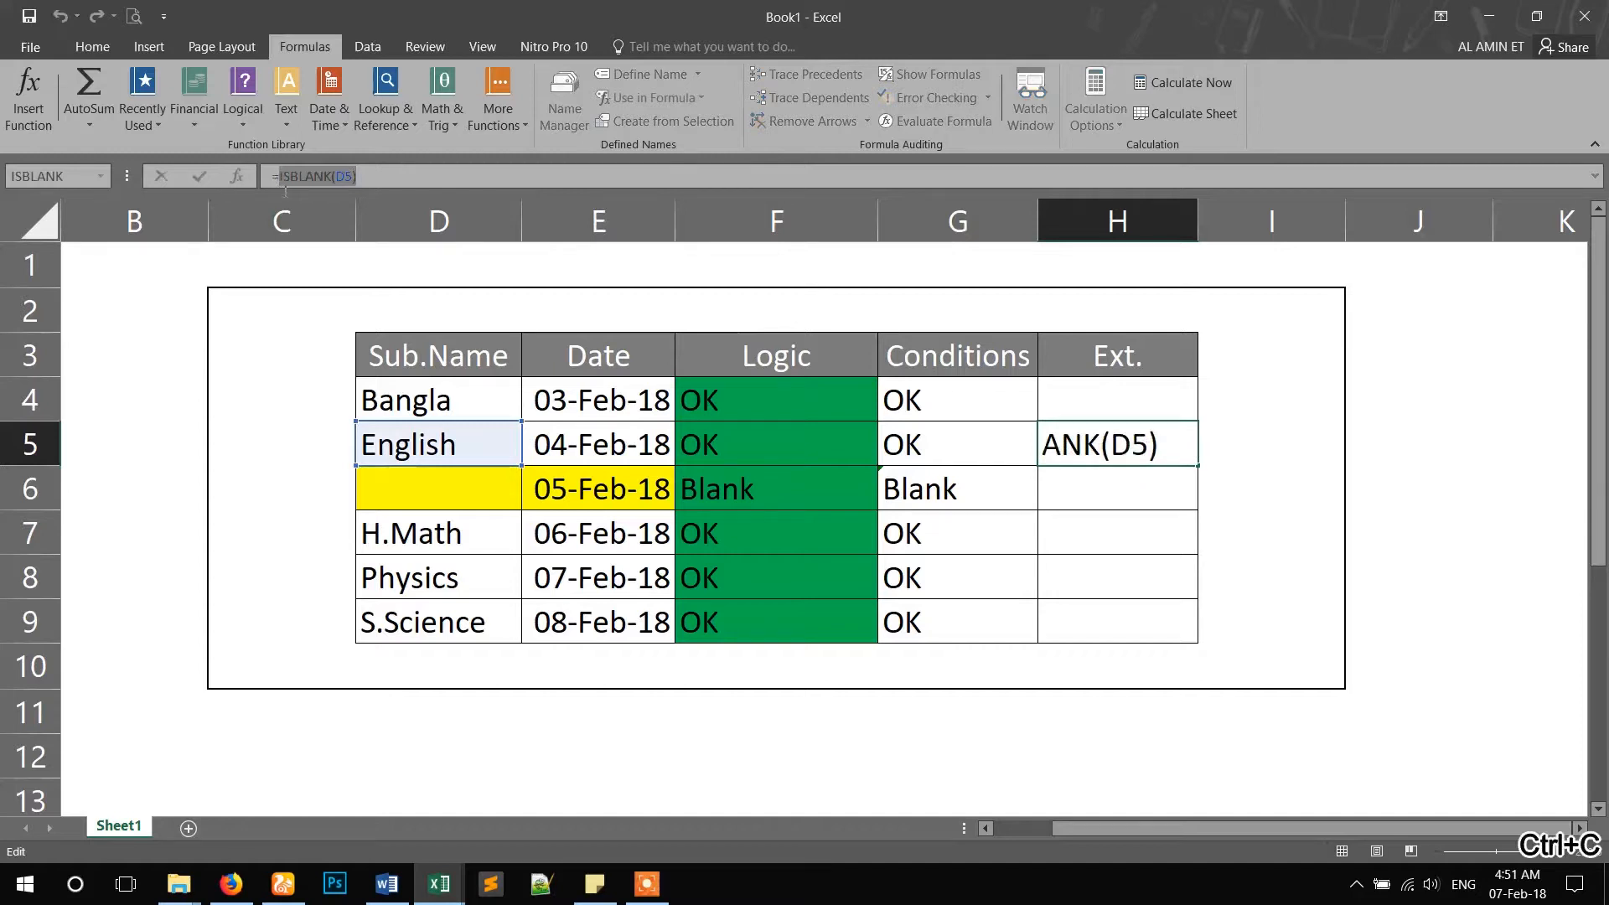
pyautogui.press('Return')
# - Erase the existing IF formula from G4
pyautogui.click(935, 410)
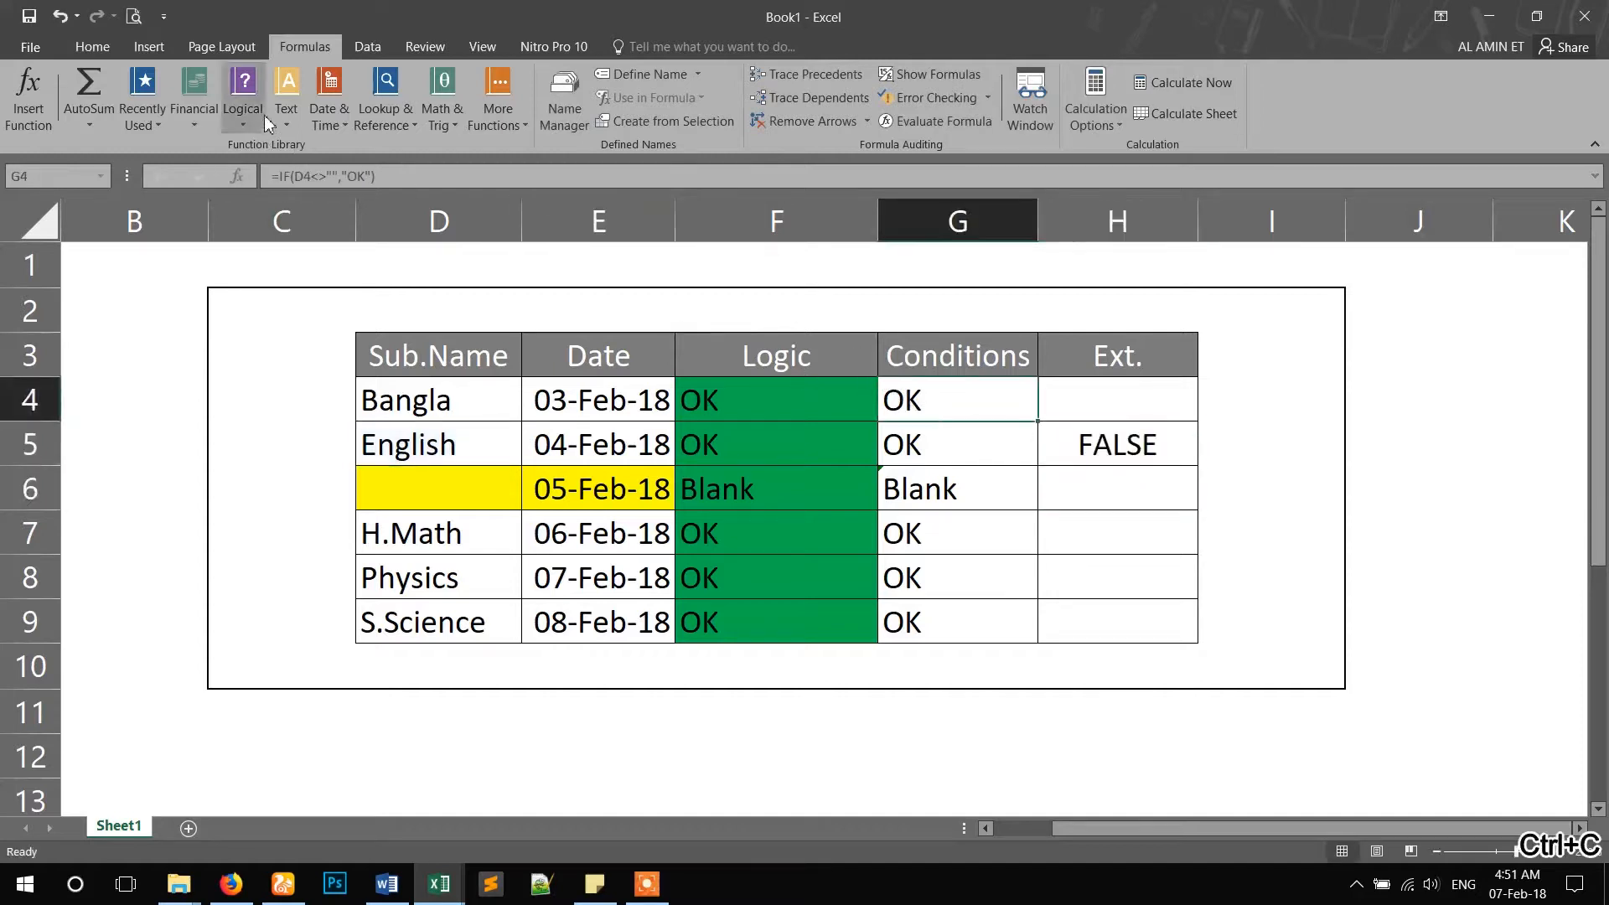
pyautogui.press('F2')
pyautogui.press('BackSpace')
pyautogui.press('BackSpace')
pyautogui.press('BackSpace')
pyautogui.press('BackSpace')
pyautogui.press('BackSpace')
pyautogui.press('BackSpace')
pyautogui.press('BackSpace')
pyautogui.press('BackSpace')
pyautogui.press('BackSpace')
pyautogui.press('BackSpace')
pyautogui.press('BackSpace')
pyautogui.press('BackSpace')
pyautogui.press('BackSpace')
pyautogui.press('BackSpace')
pyautogui.press('BackSpace')
pyautogui.press('BackSpace')
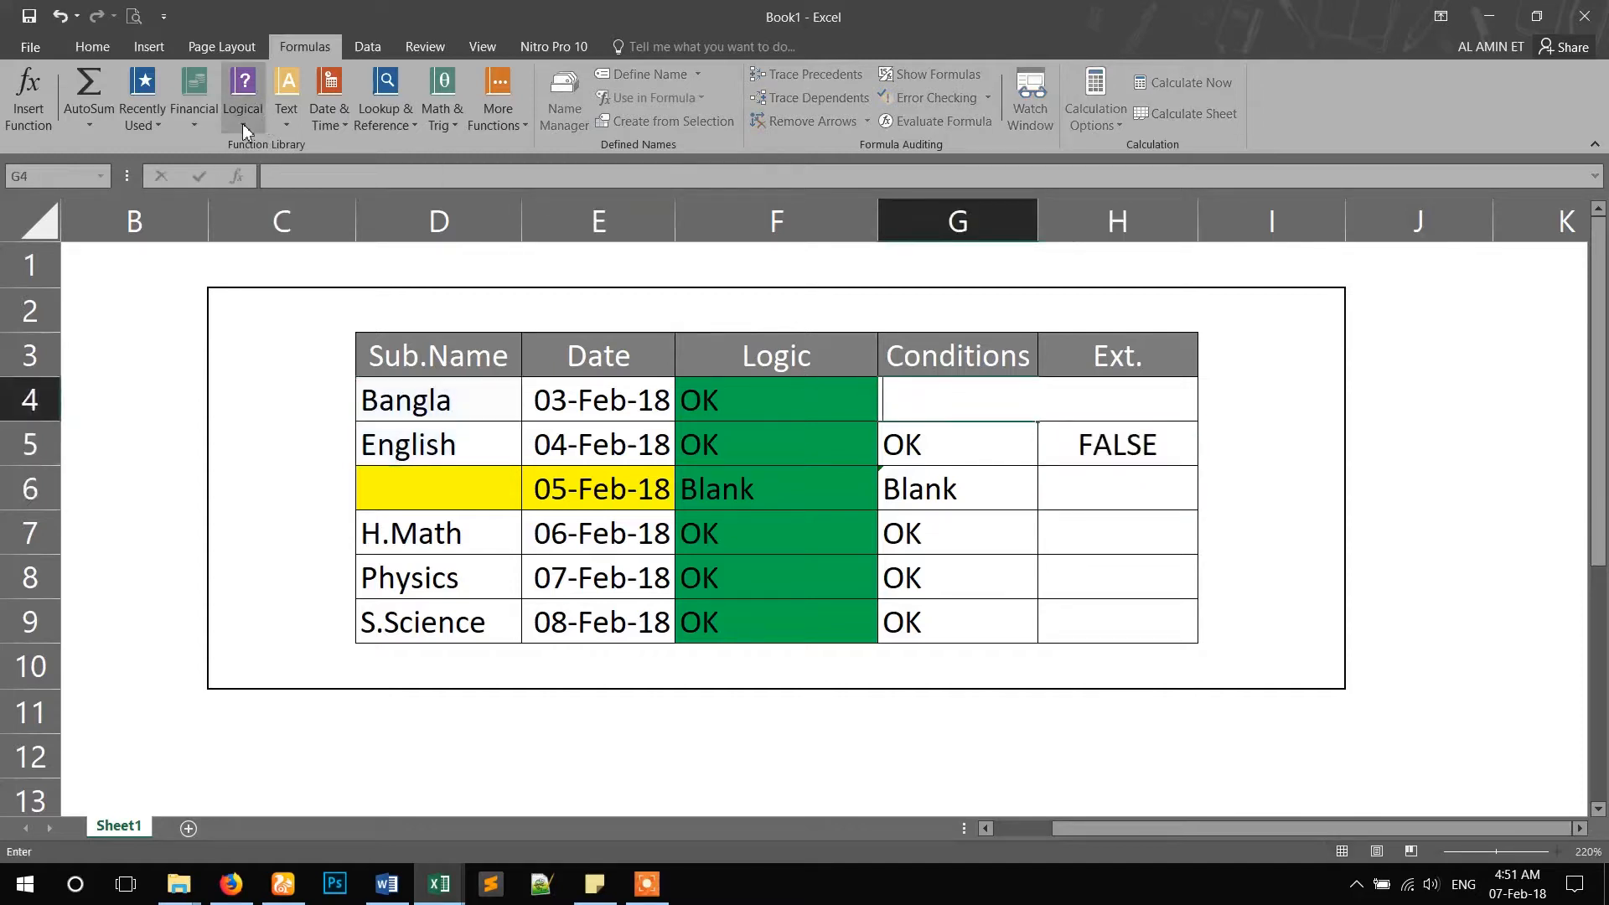
# - Insert an IF function in G4 testing ISBLANK(D5)=False, with OK if true and Blank if false, and fill it down to G9
pyautogui.click(243, 129)
pyautogui.click(262, 195)
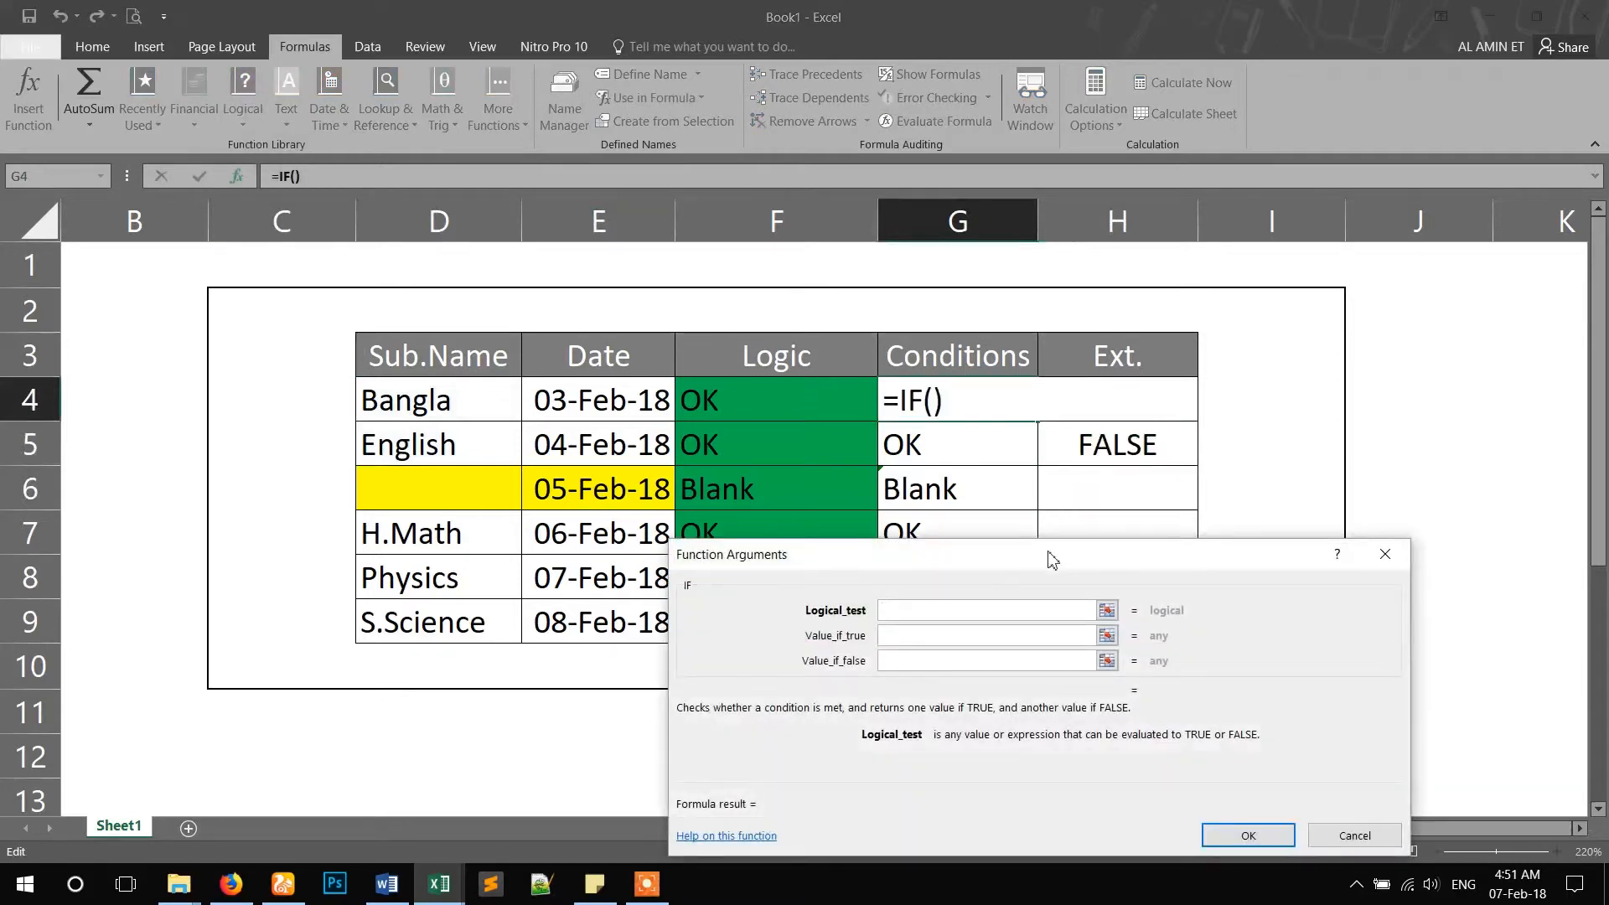
pyautogui.hotkey('ctrl', 'v')
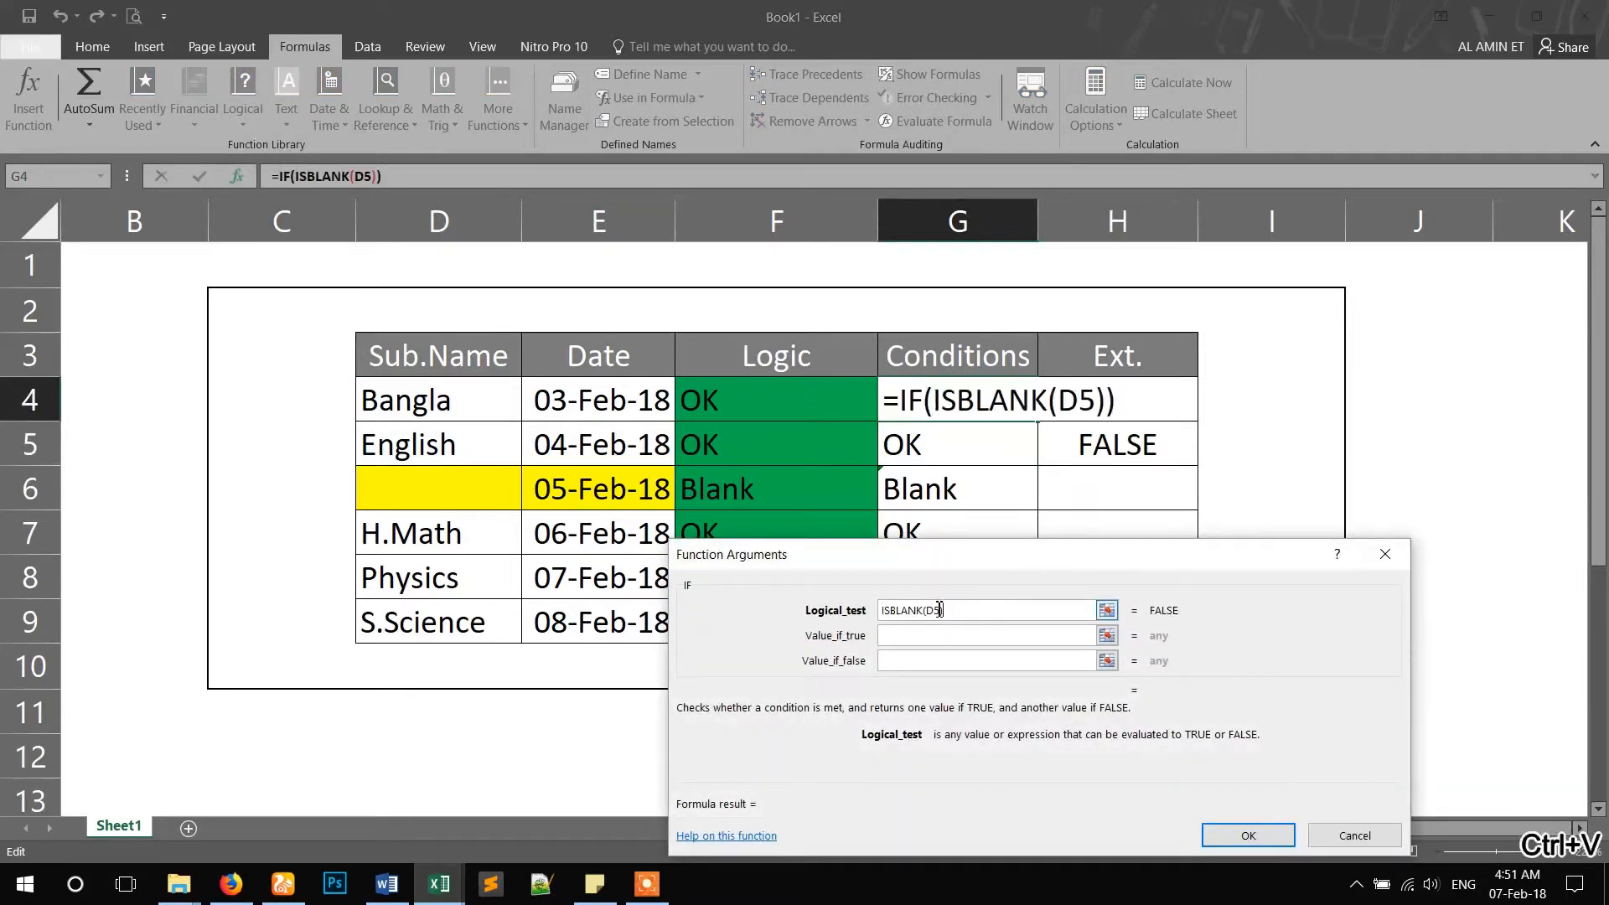
pyautogui.write('=False')
pyautogui.press('Tab')
pyautogui.write('OK')
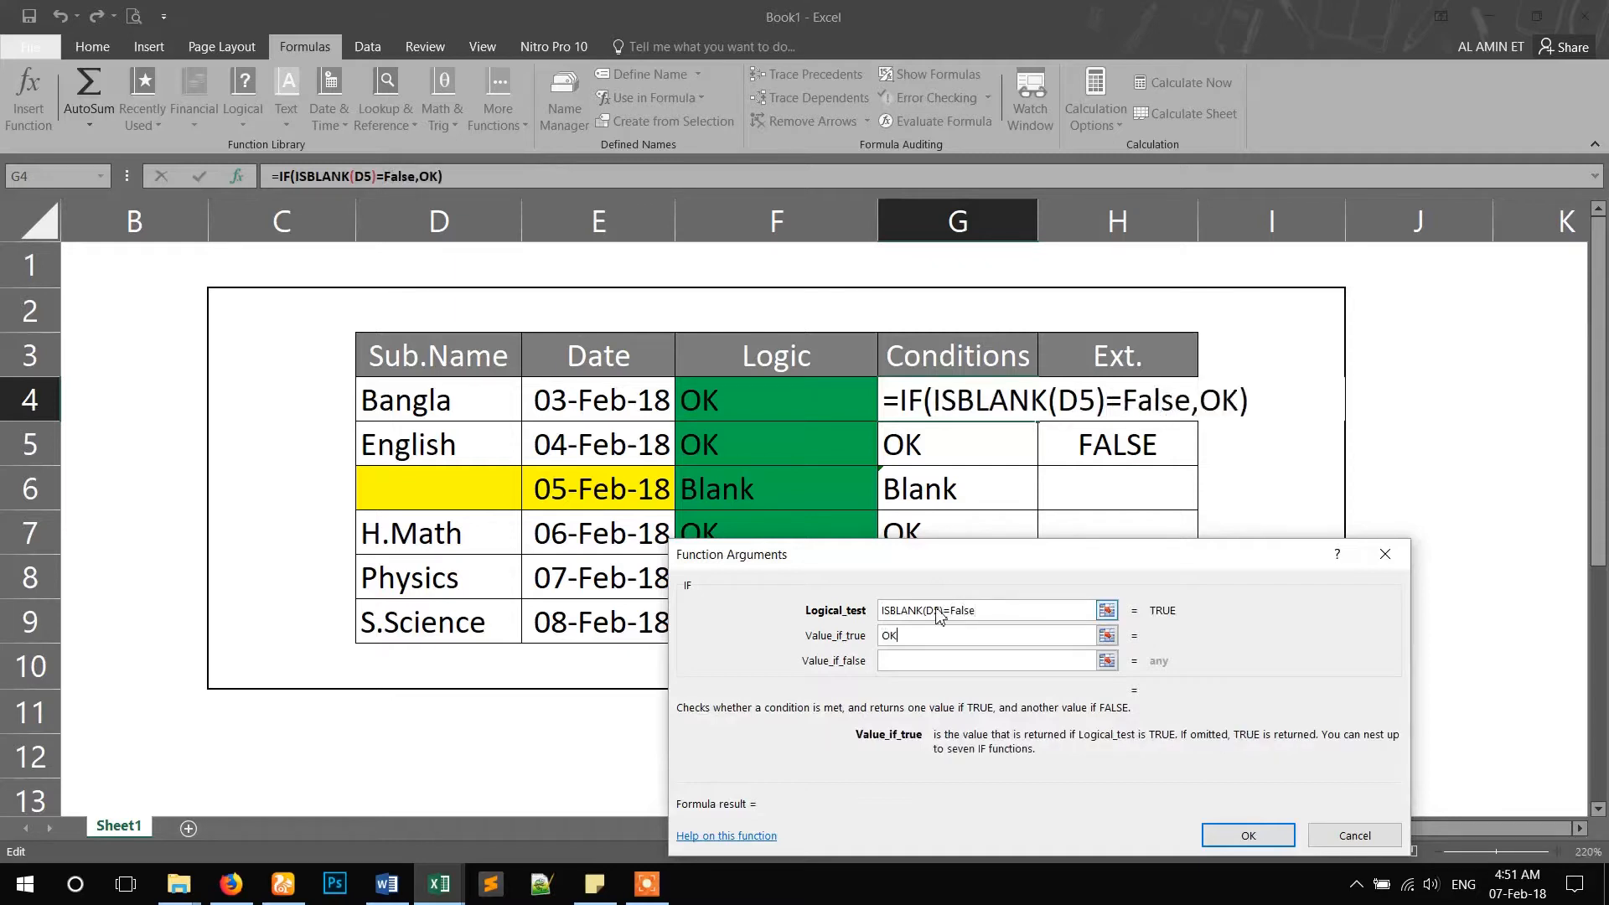
pyautogui.press('Tab')
pyautogui.write('Blank')
pyautogui.press('Return')
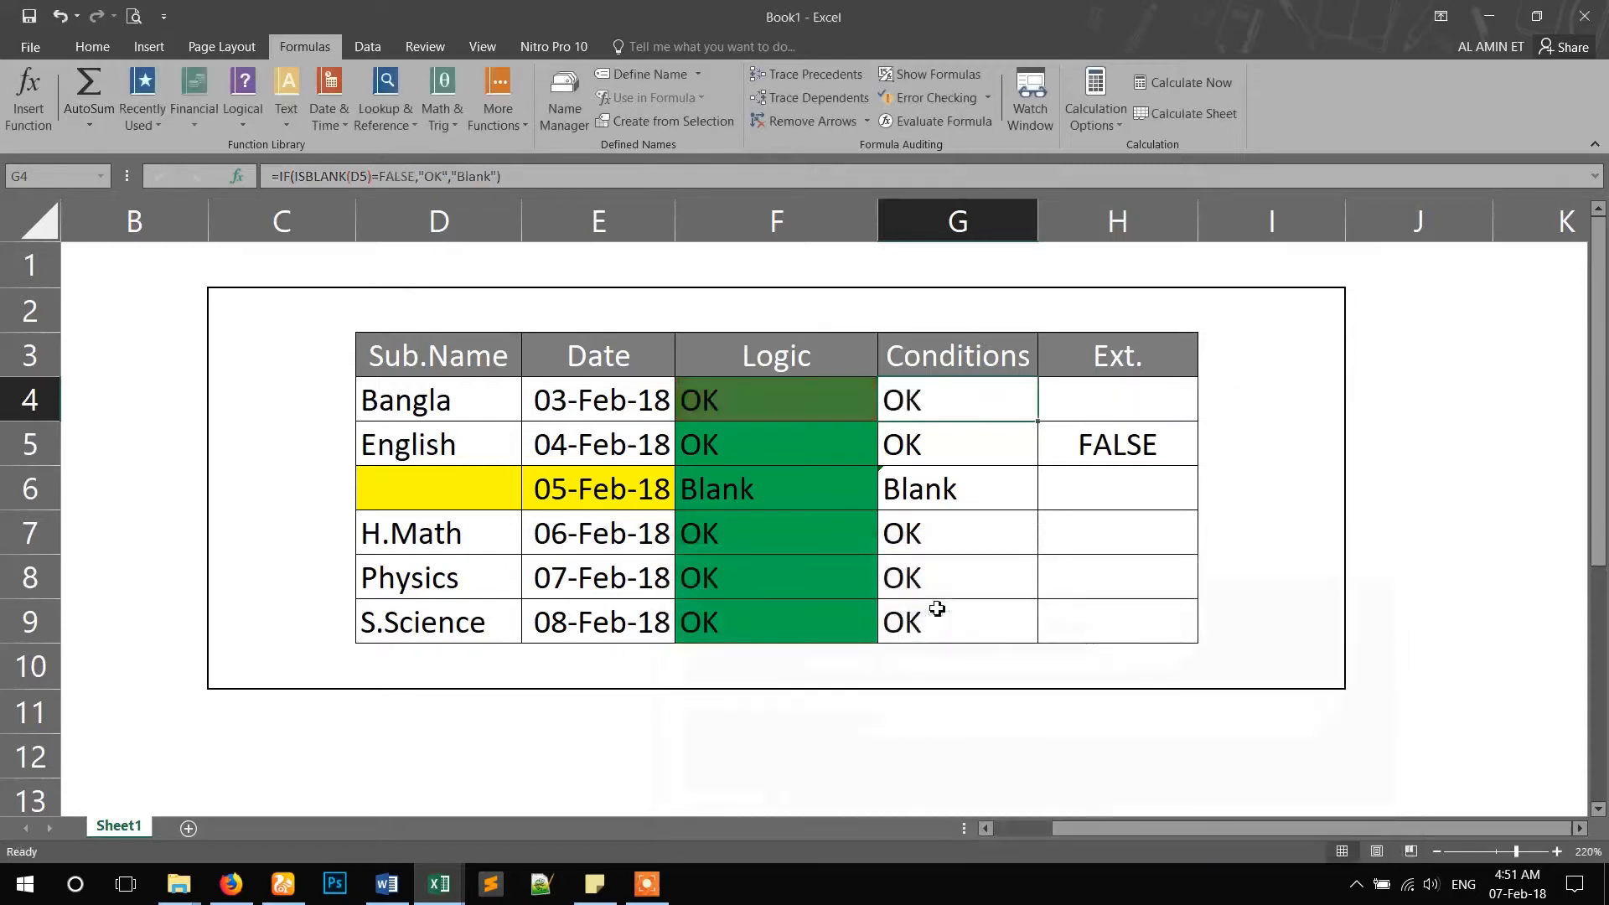
pyautogui.moveTo(1035, 424); pyautogui.dragTo(1023, 625)
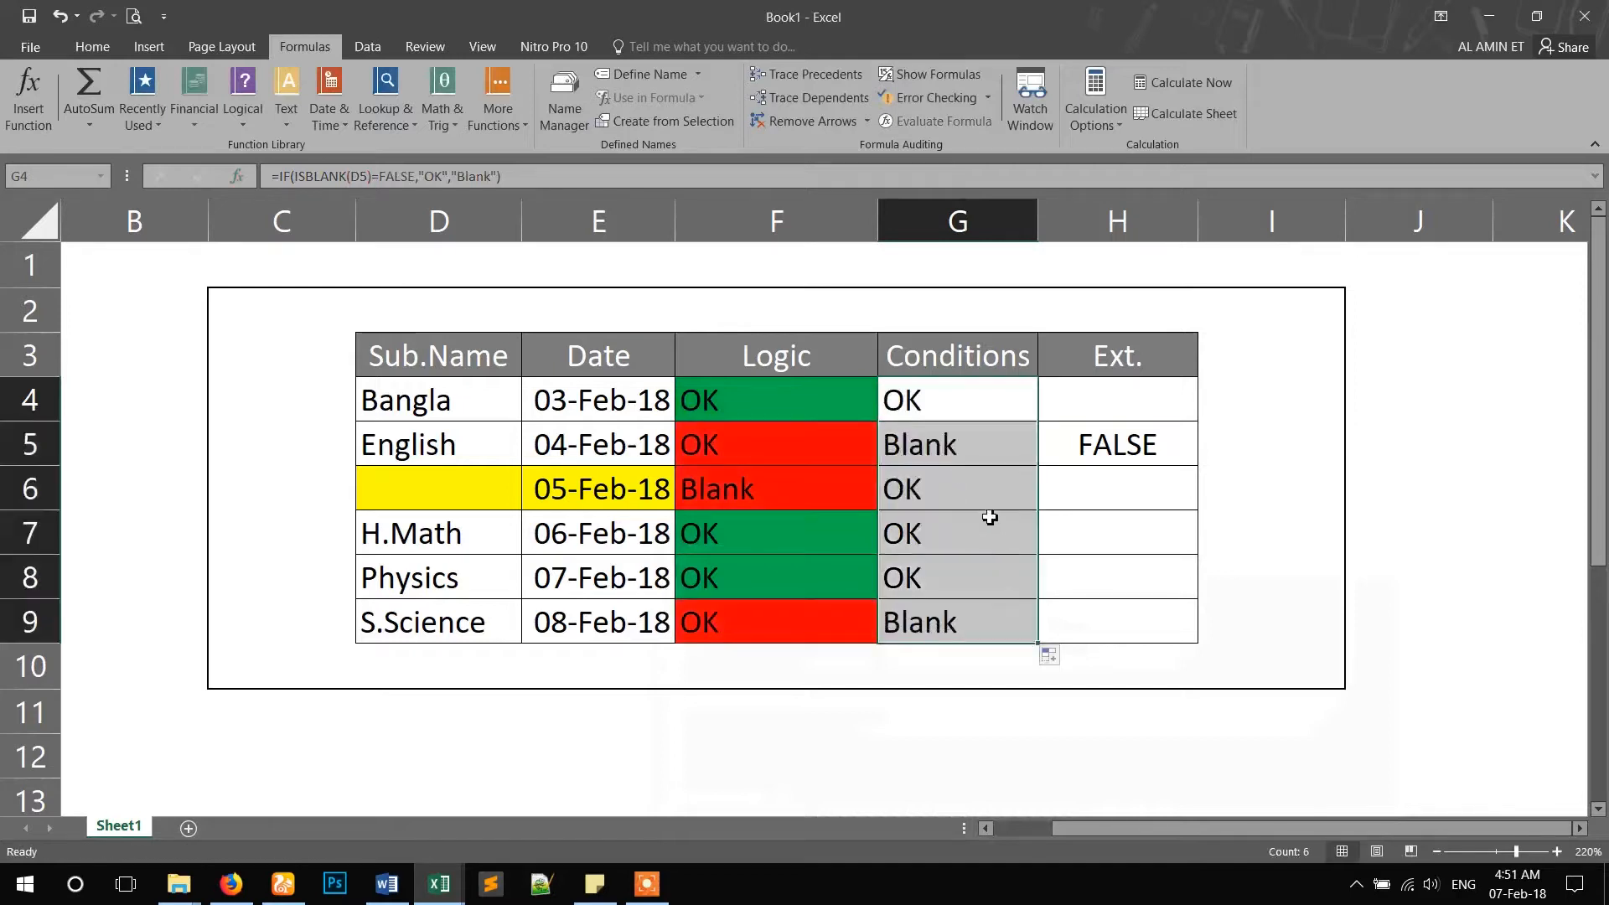
# - Correct the ISBLANK reference in the G4 formula to D4 and fill the formula down to G9
pyautogui.click(953, 459)
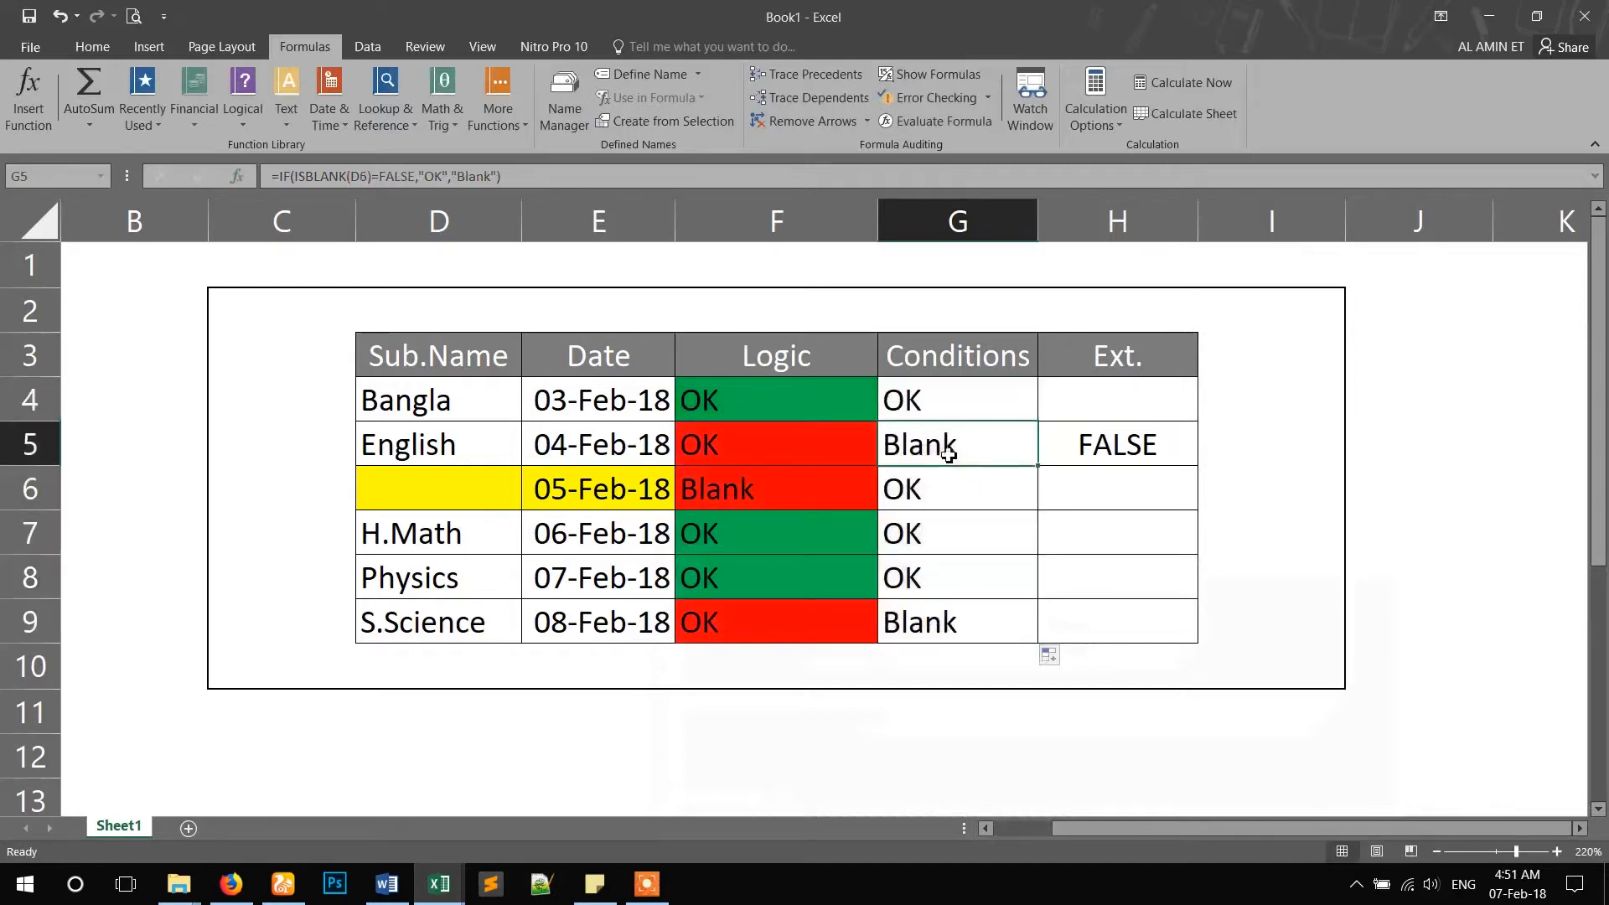
pyautogui.click(1034, 471)
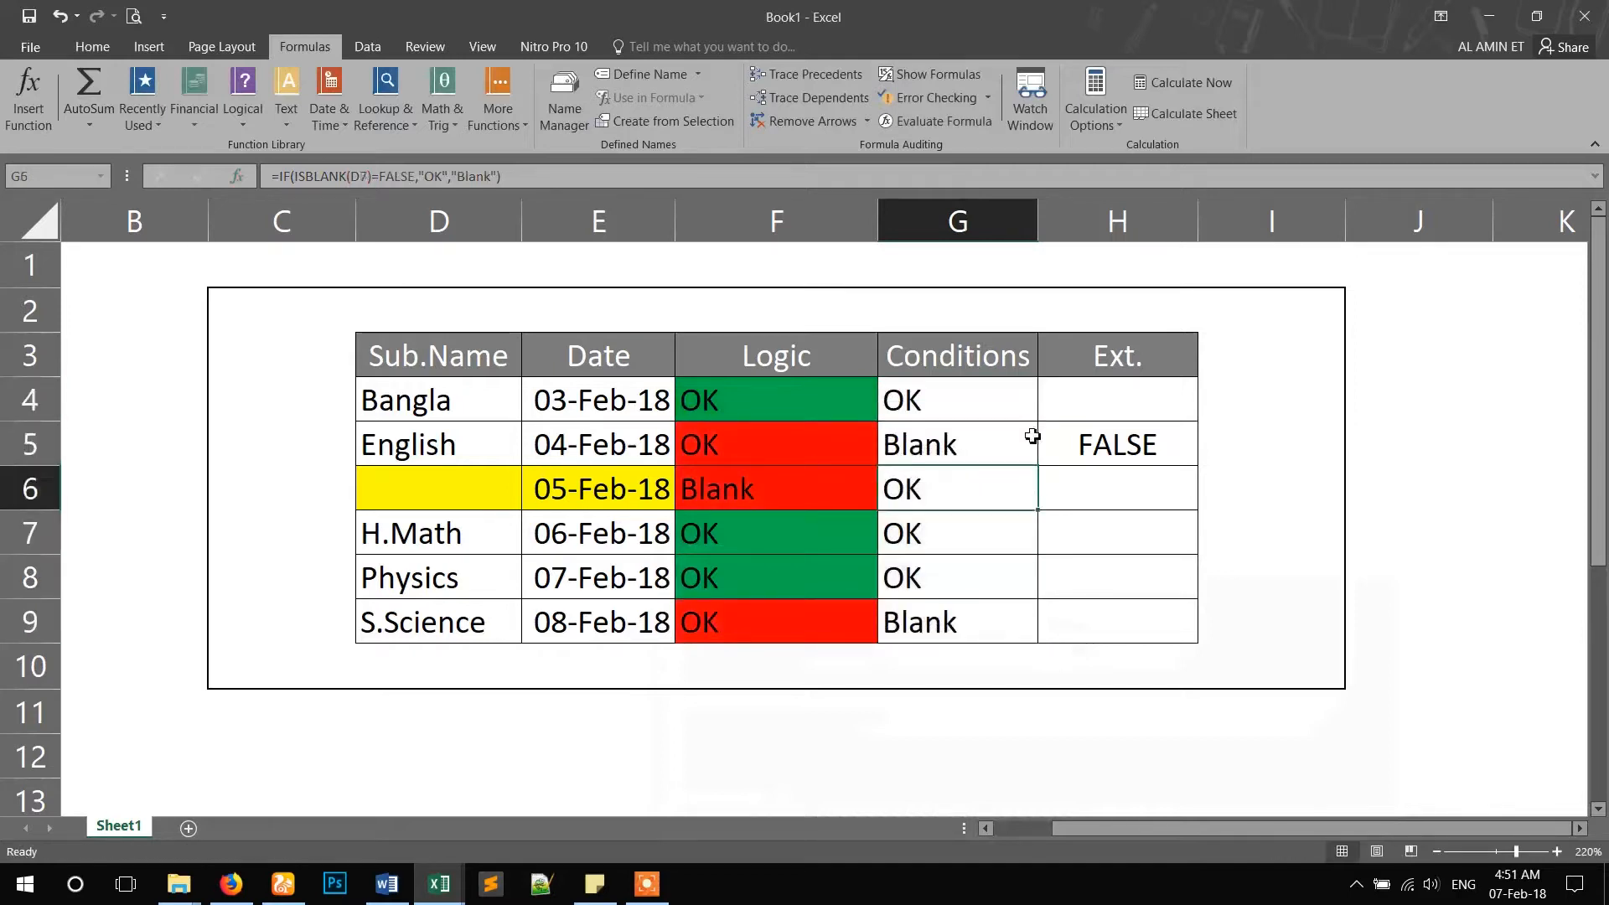
pyautogui.doubleClick(978, 399)
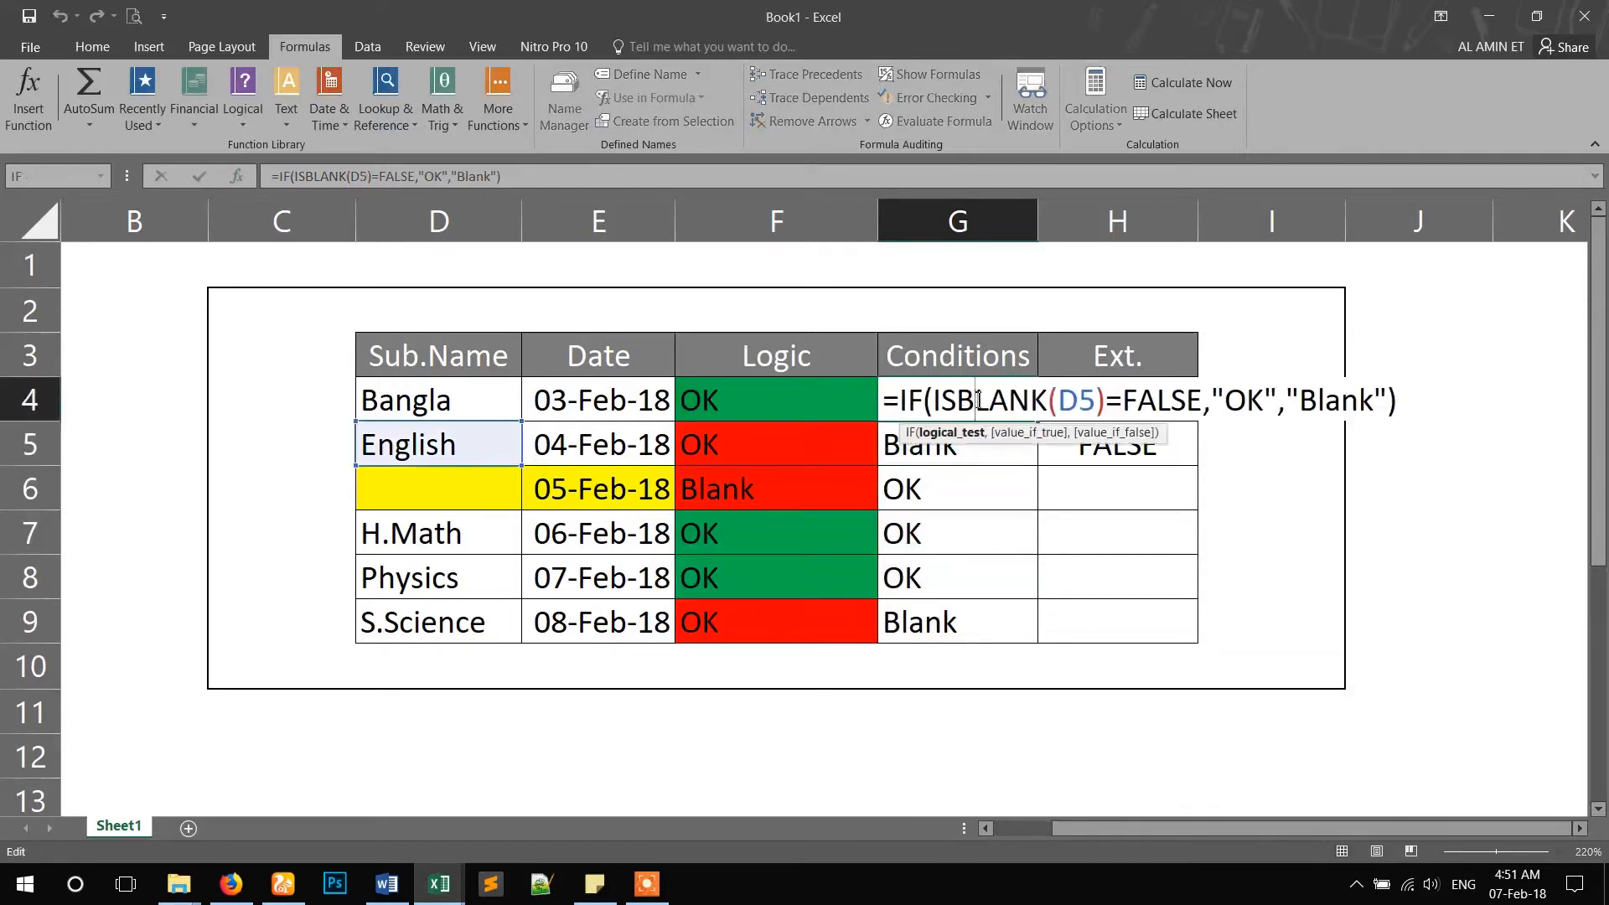
pyautogui.click(1064, 400)
pyautogui.moveTo(1064, 399); pyautogui.dragTo(1095, 400)
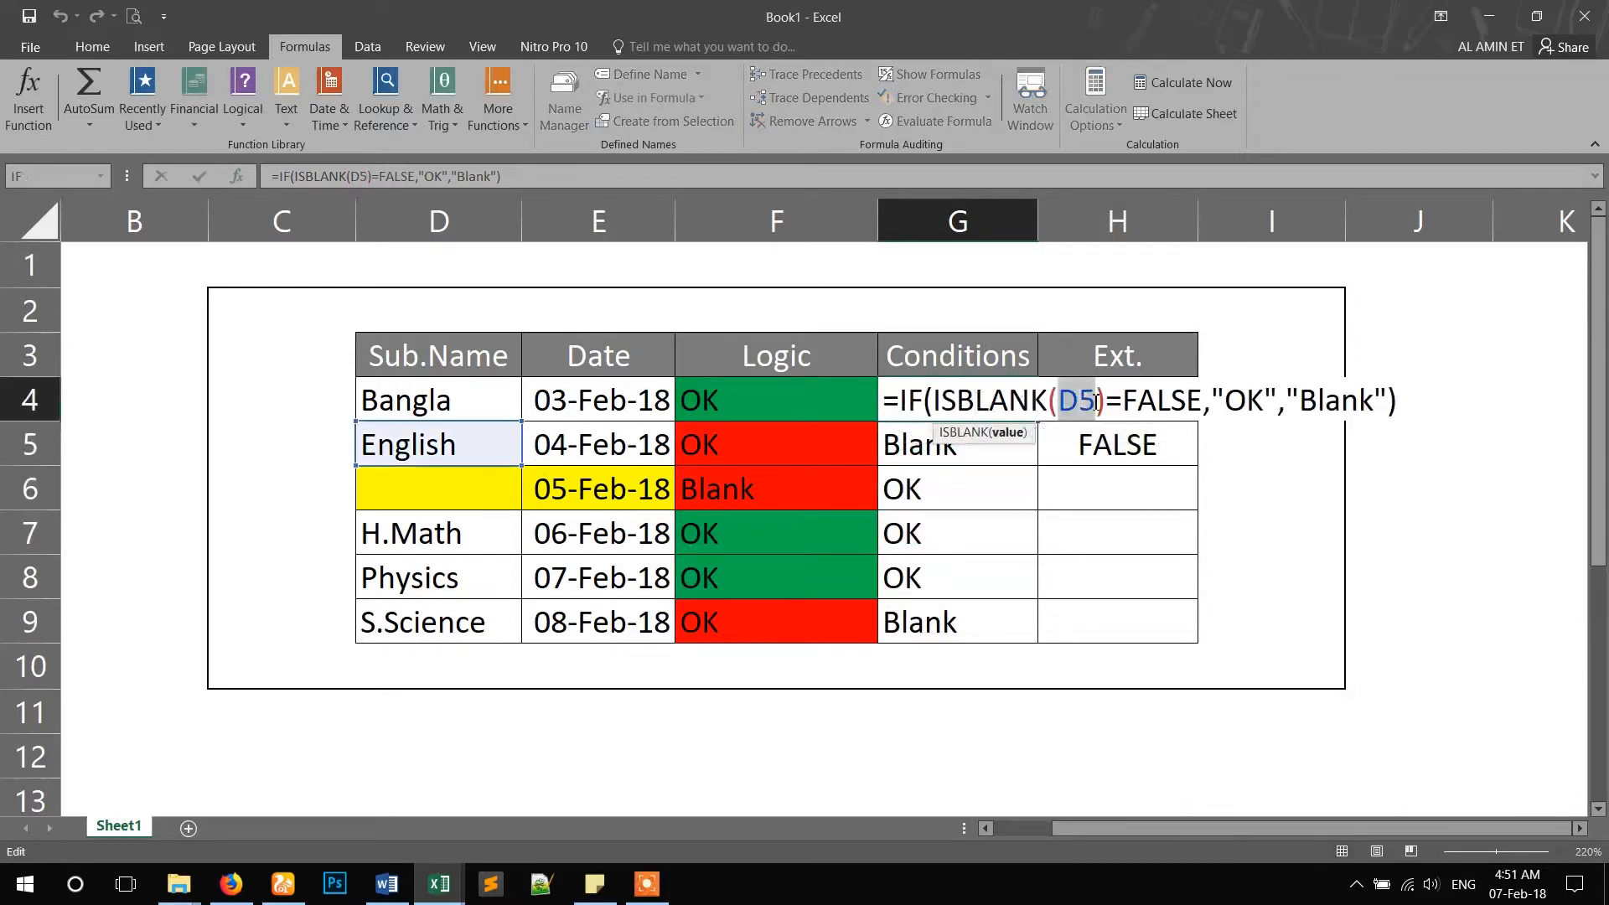
pyautogui.click(485, 403)
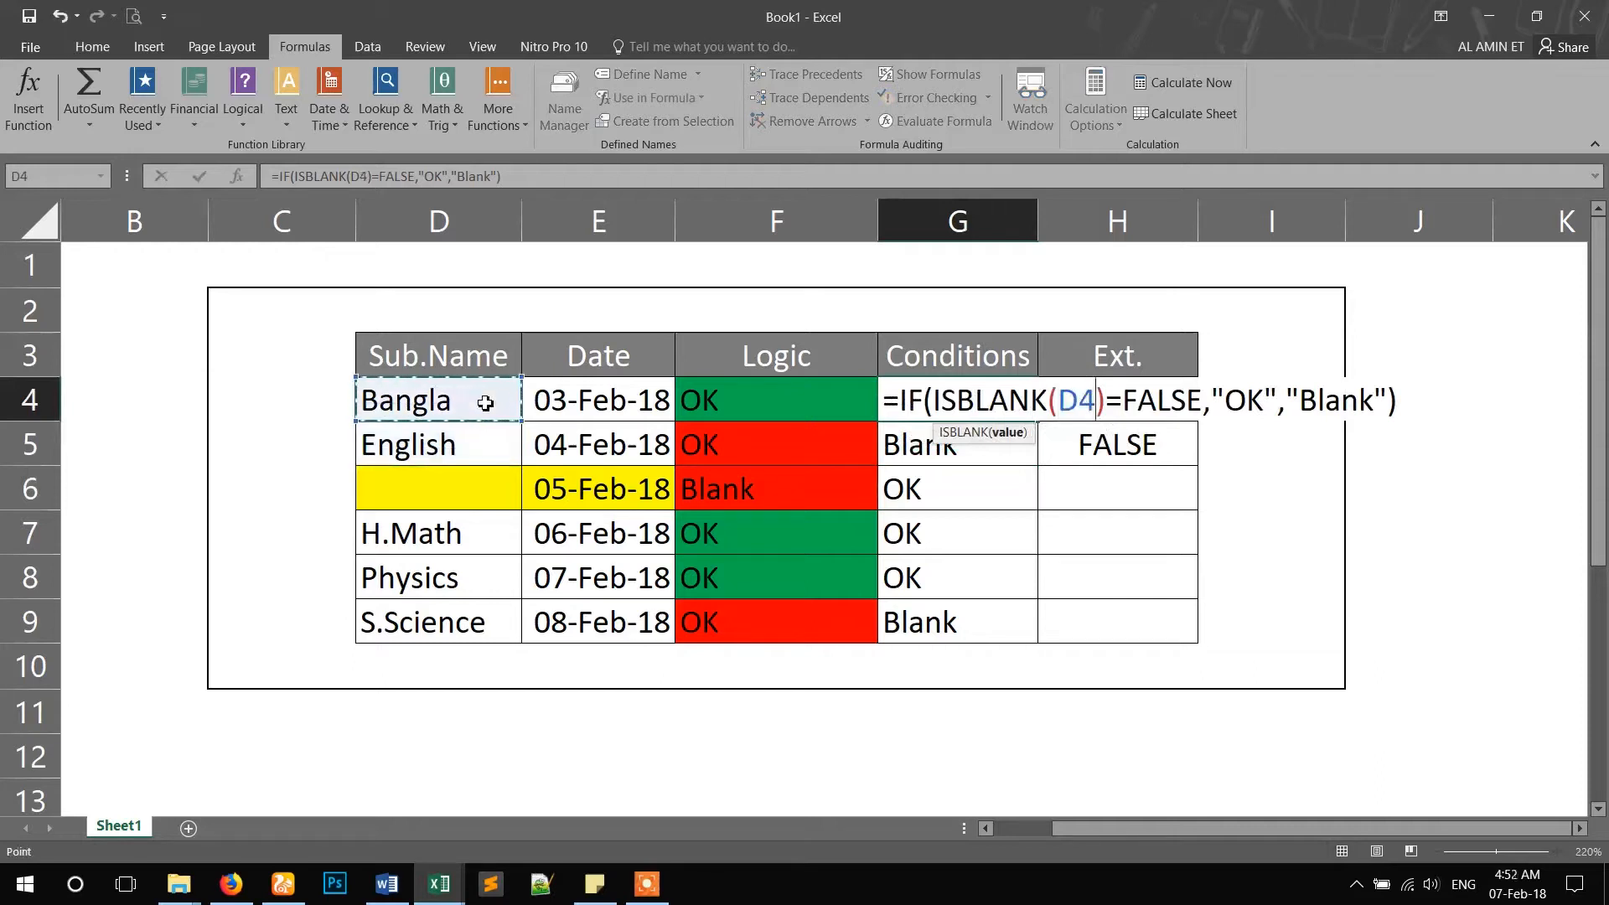
pyautogui.press('Return')
pyautogui.click(944, 402)
pyautogui.moveTo(1042, 421); pyautogui.dragTo(1031, 639)
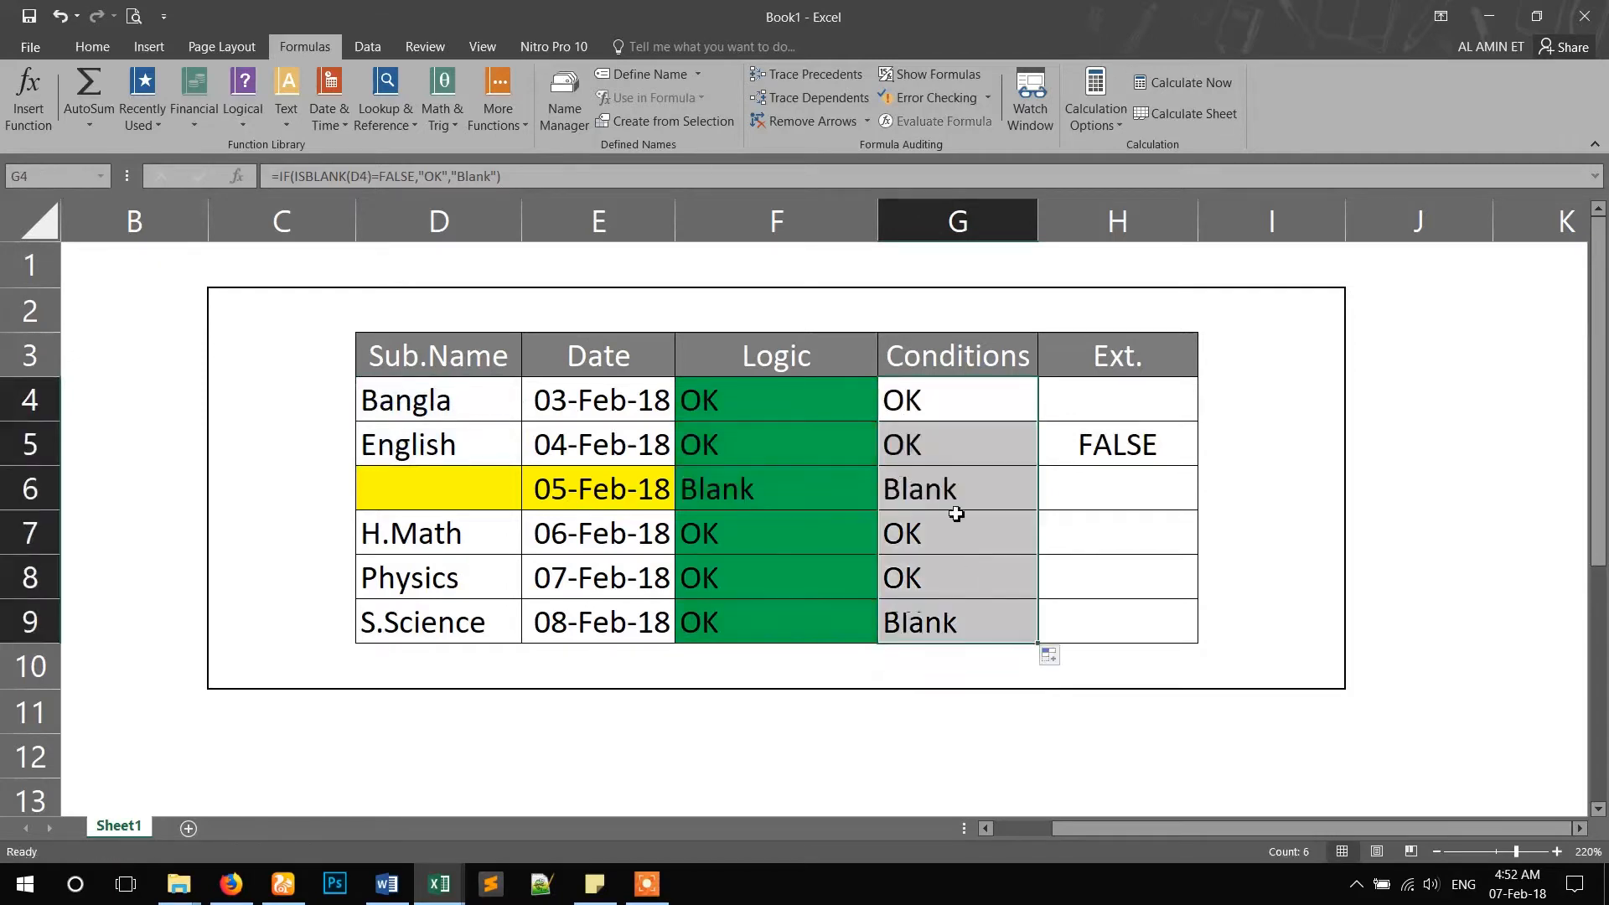
# - Clear the subject name English from D5 to test the blank-cell formulas
pyautogui.click(955, 488)
pyautogui.click(721, 469)
pyautogui.click(509, 487)
pyautogui.click(457, 451)
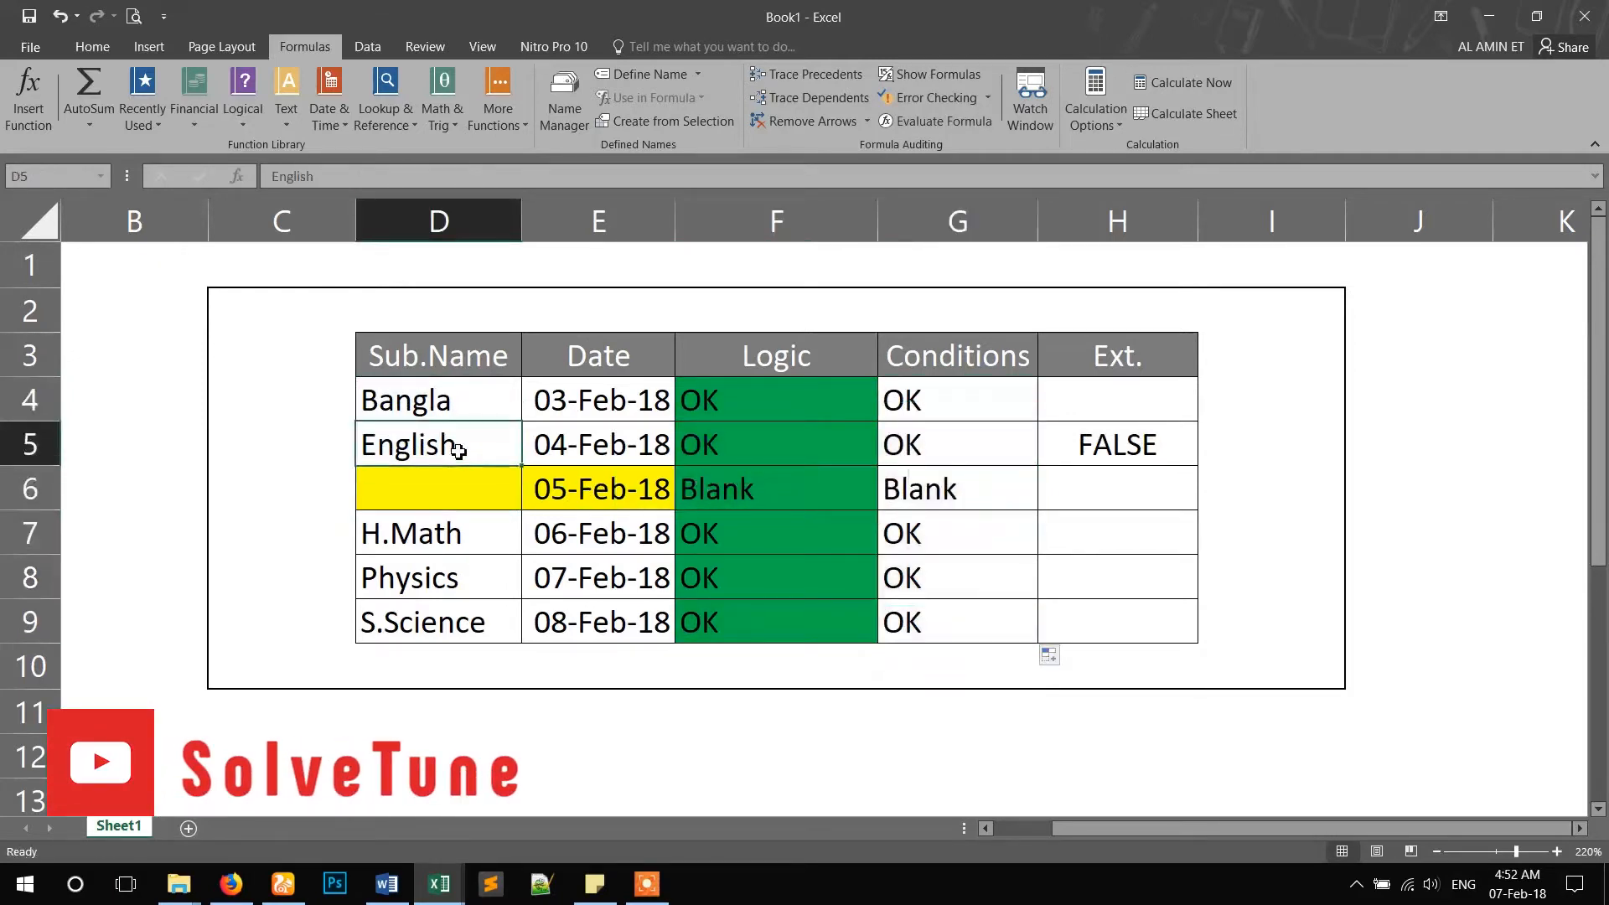
pyautogui.press('Delete')
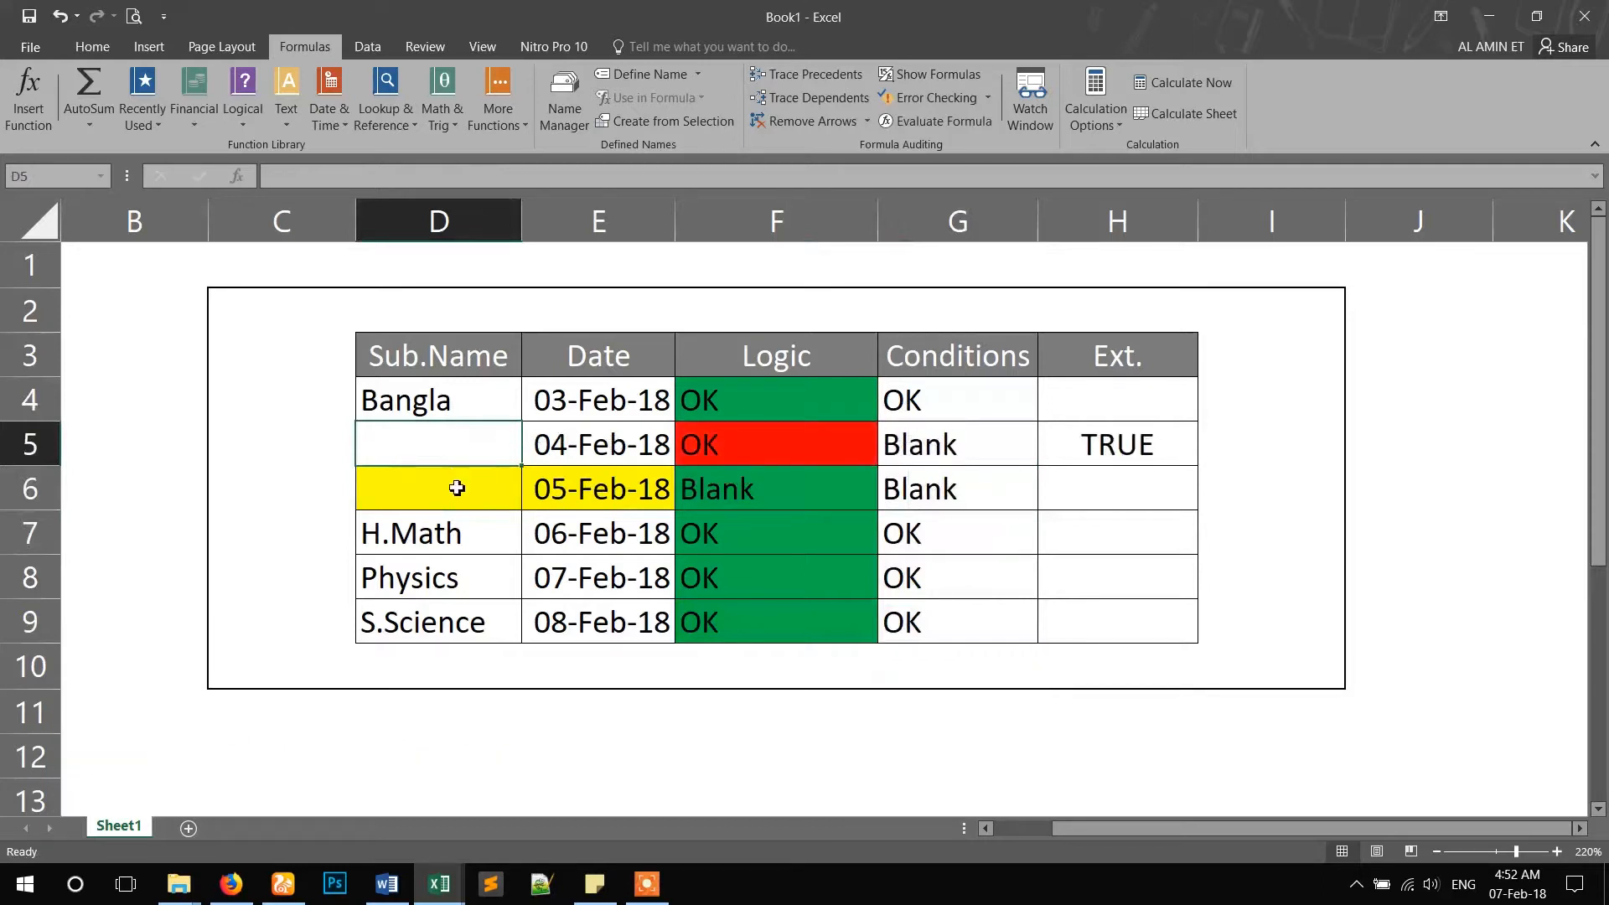
# - Enter the test text d in D5 and clear the cell again
pyautogui.click(456, 488)
pyautogui.click(479, 432)
pyautogui.write('d')
pyautogui.click(458, 492)
pyautogui.click(436, 455)
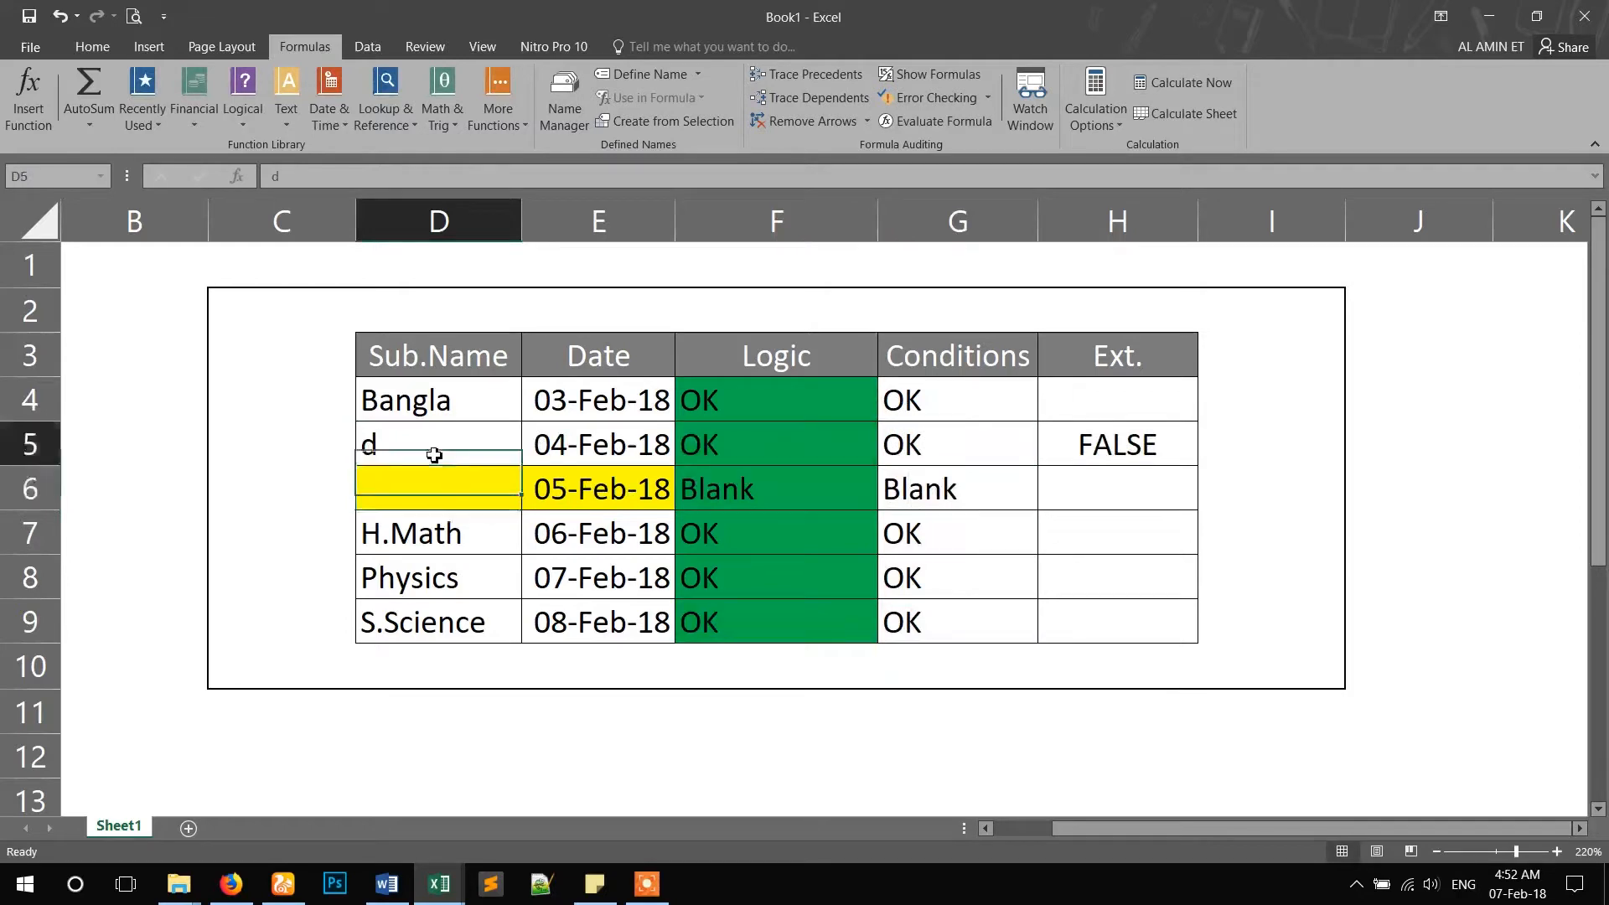
pyautogui.press('BackSpace')
pyautogui.click(432, 503)
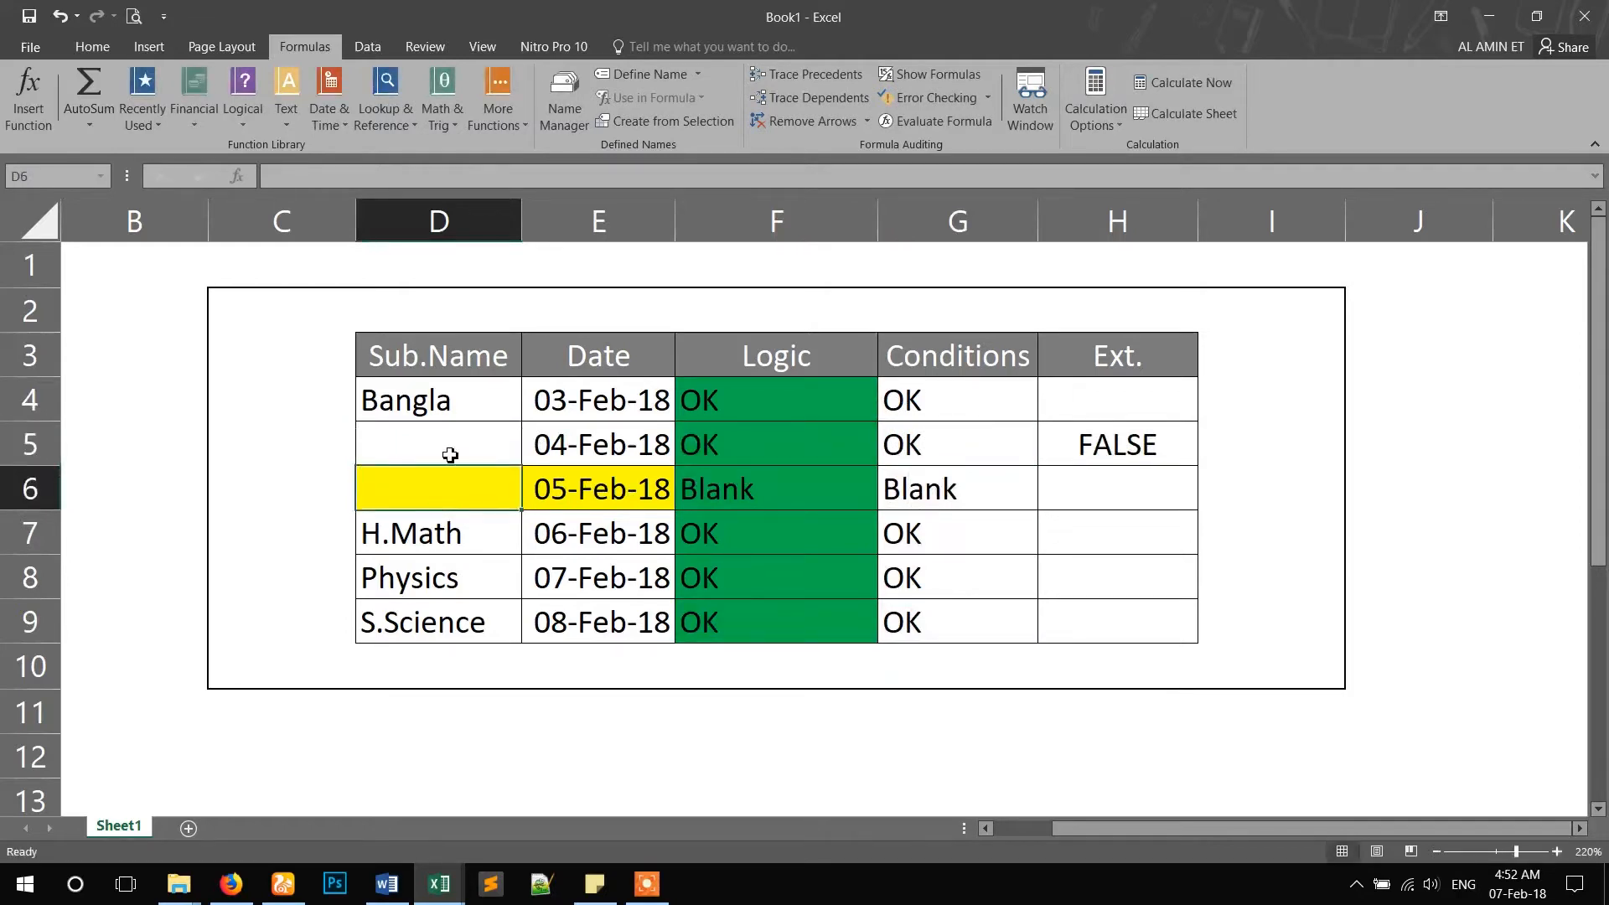
# - Enter the test text f in D5 and empty the cell again to recheck the formulas
pyautogui.click(449, 456)
pyautogui.write('f')
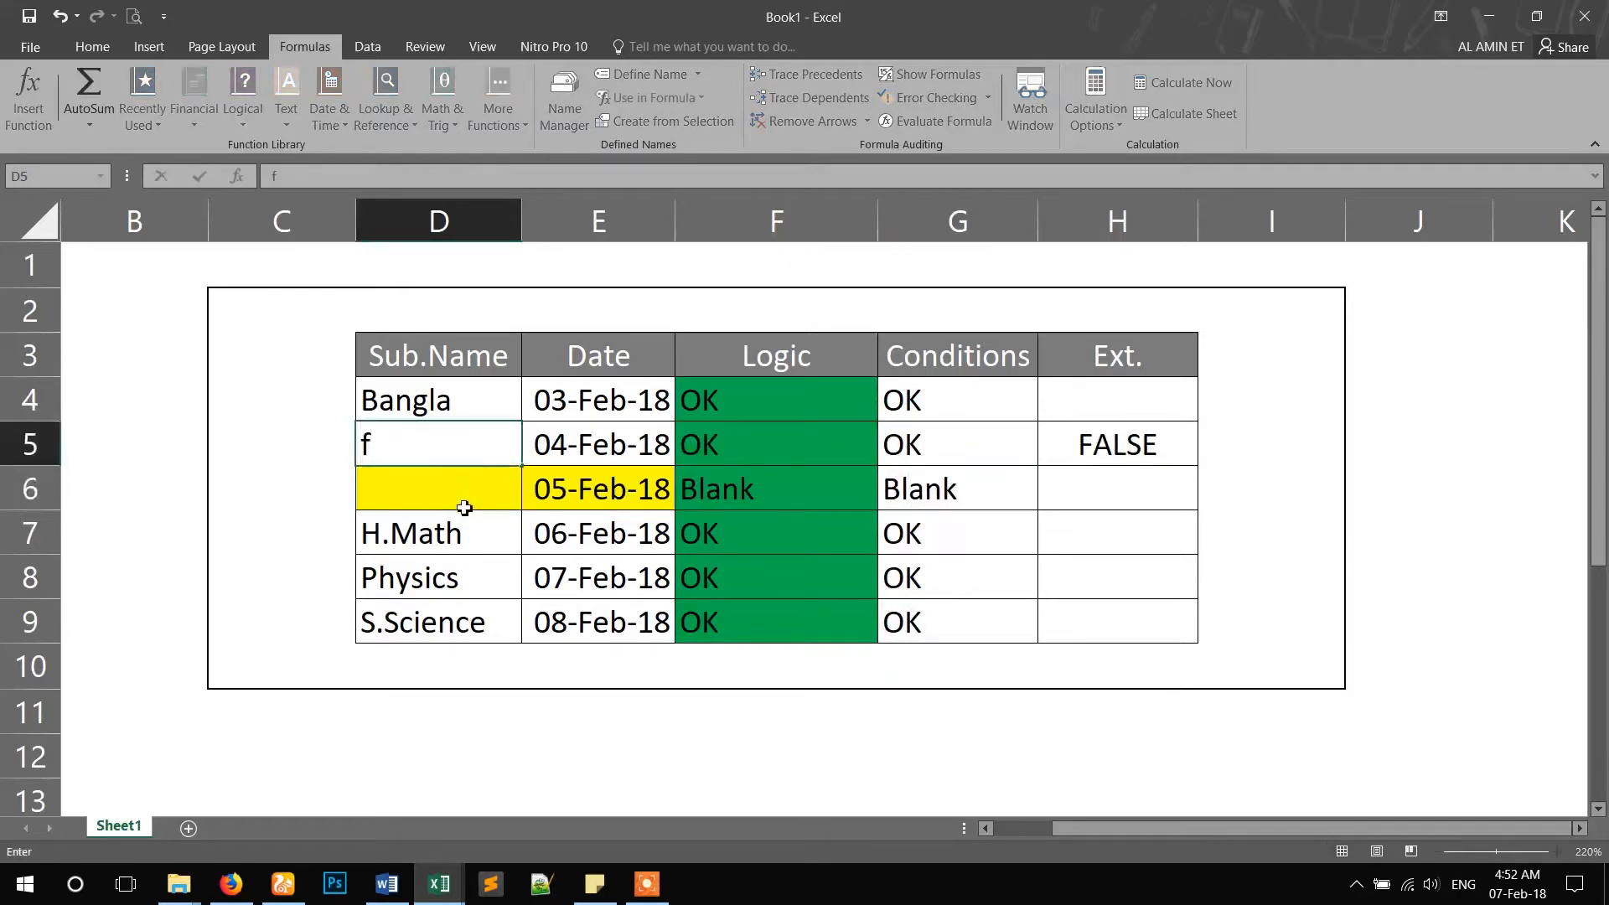
pyautogui.click(467, 495)
pyautogui.click(457, 452)
pyautogui.press('BackSpace')
pyautogui.click(441, 506)
pyautogui.click(447, 445)
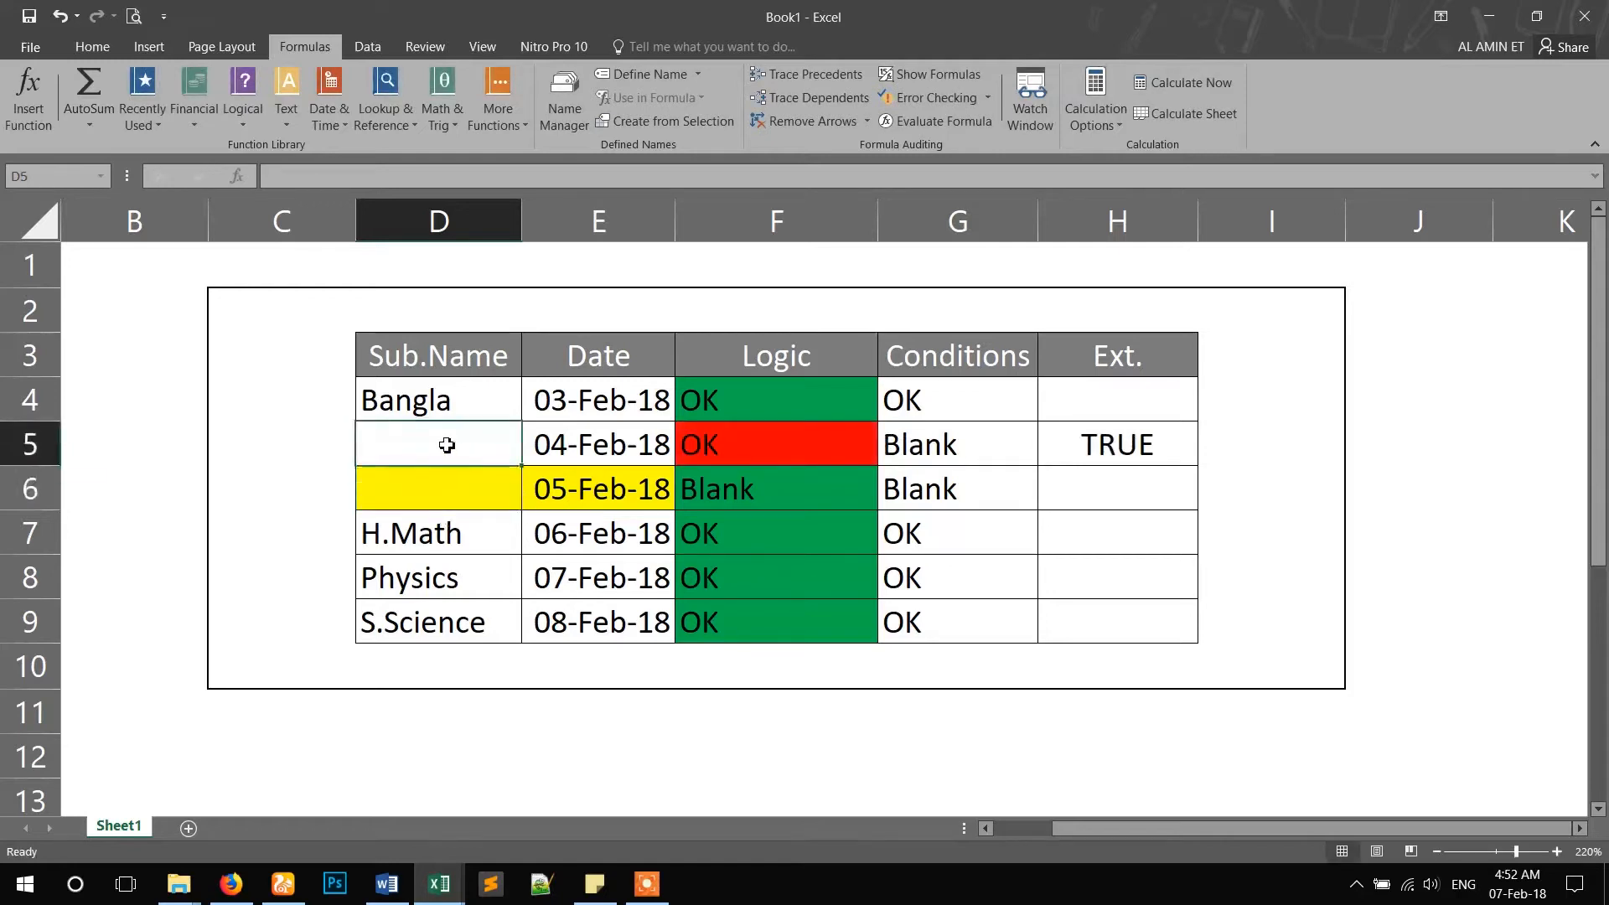
# - Enter the test values l in D5 and ] in D6, and undo both entries
pyautogui.click(448, 489)
pyautogui.click(454, 453)
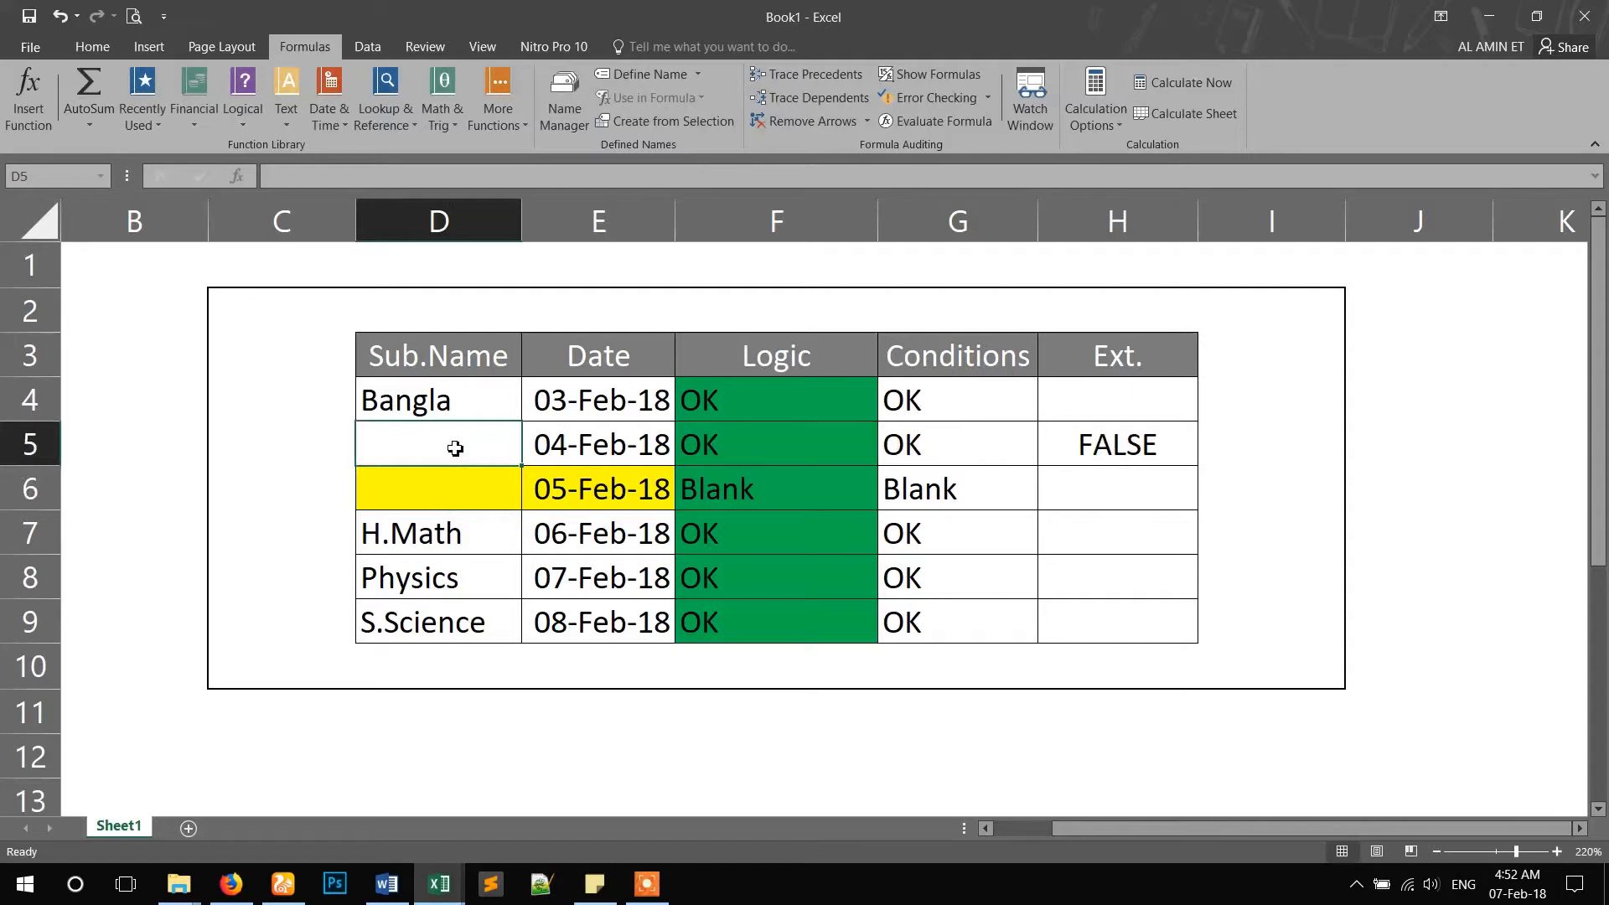
pyautogui.write('l')
pyautogui.press('Return')
pyautogui.write(']')
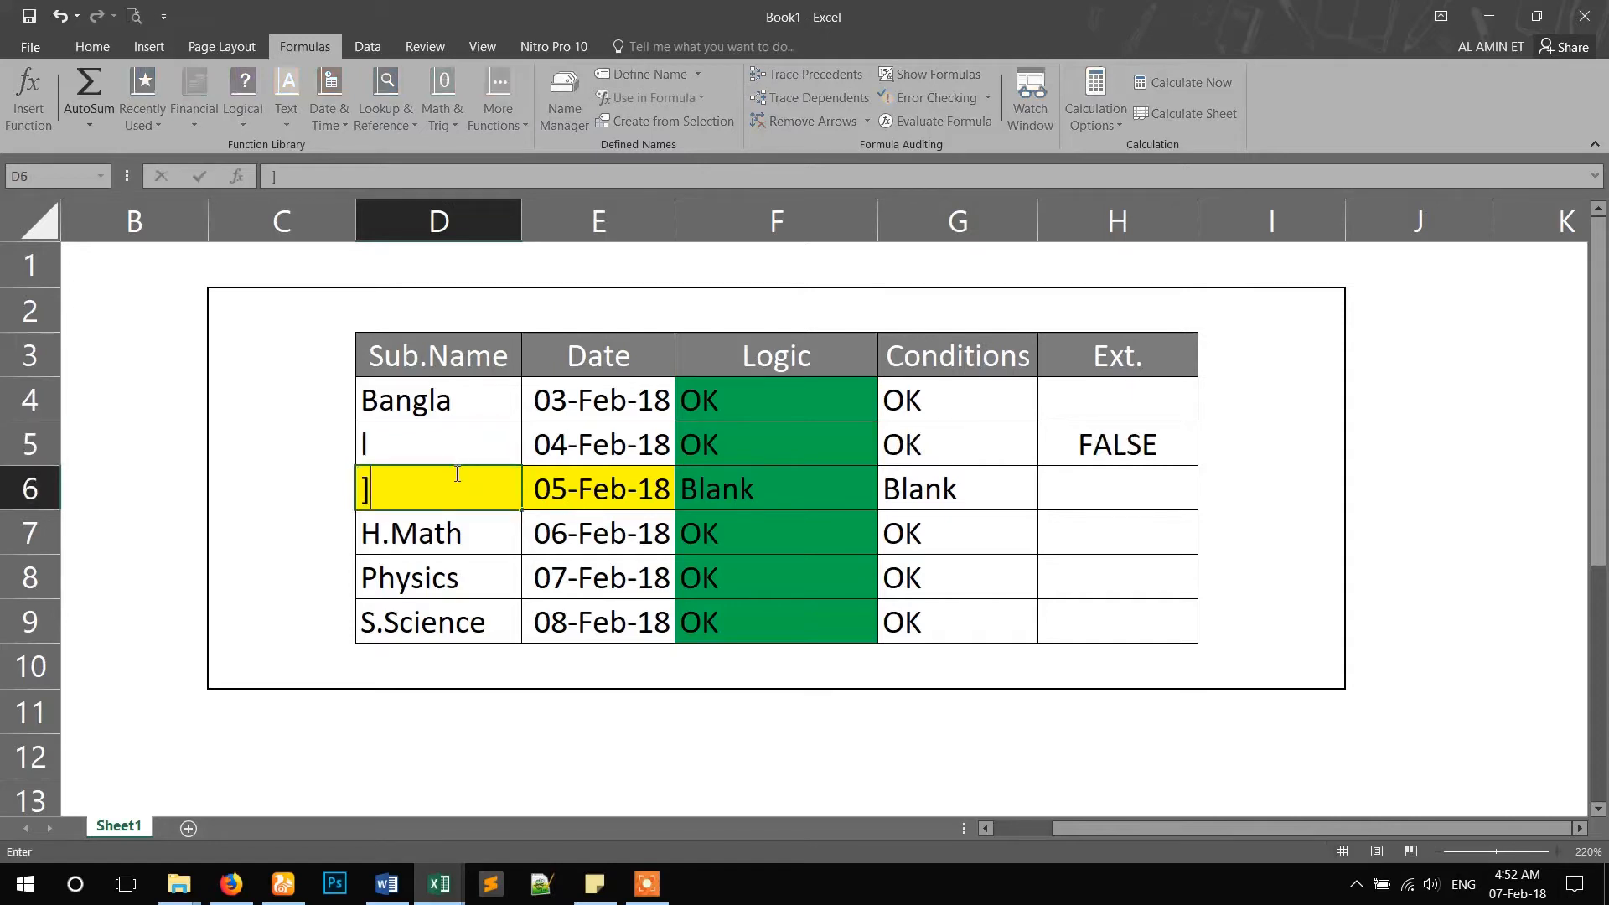
pyautogui.press('Return')
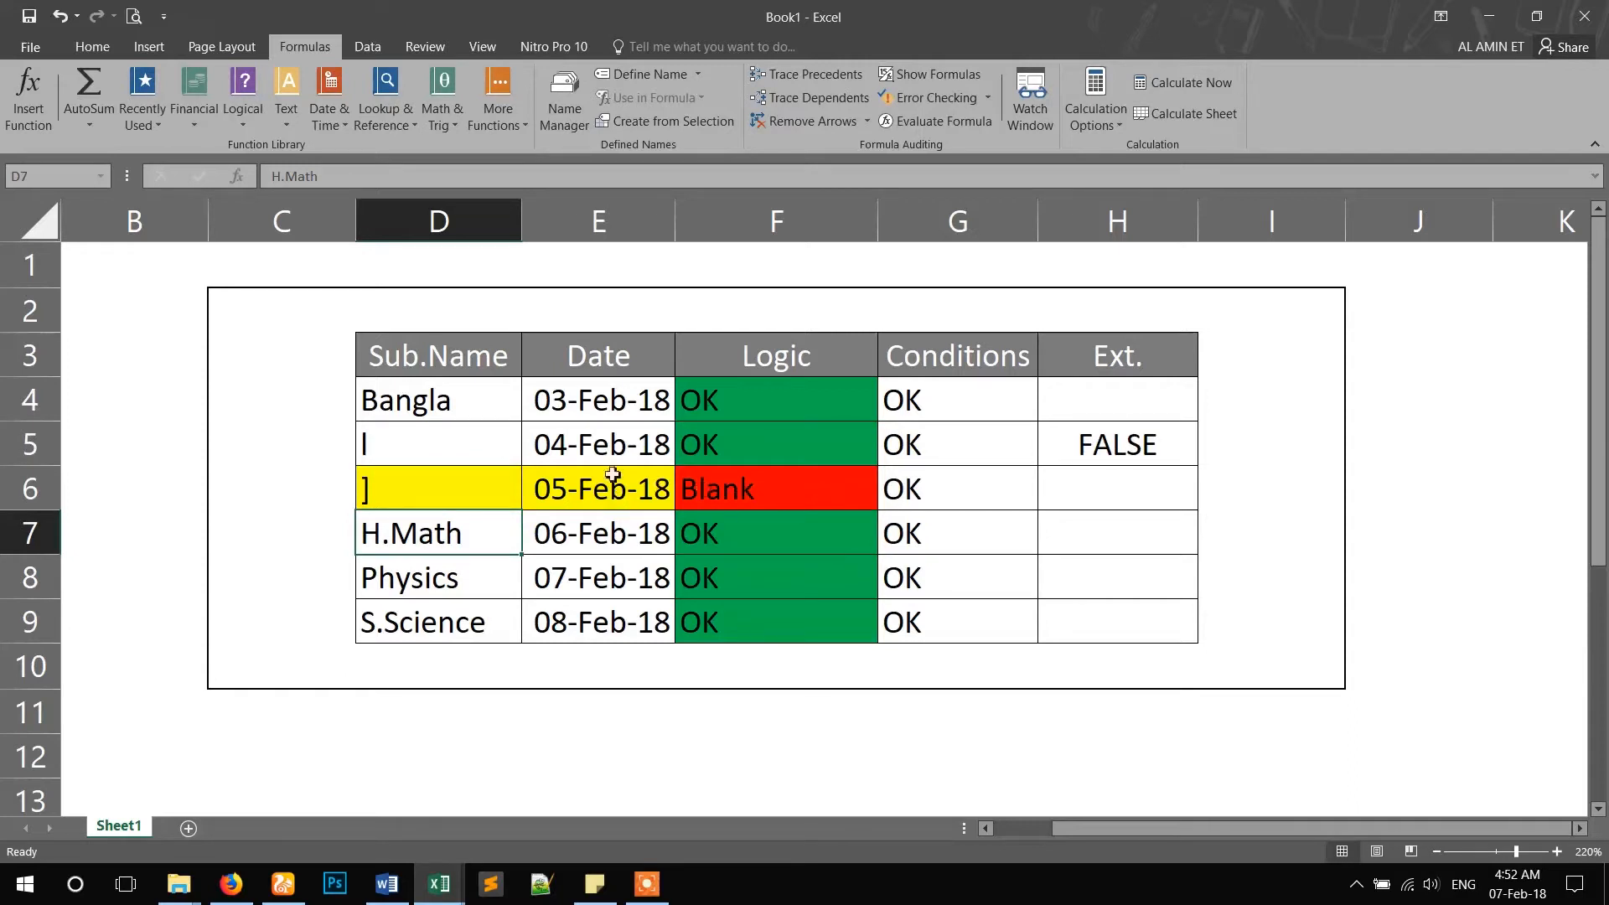
pyautogui.hotkey('ctrl', 'z')
pyautogui.hotkey('ctrl', 'z')
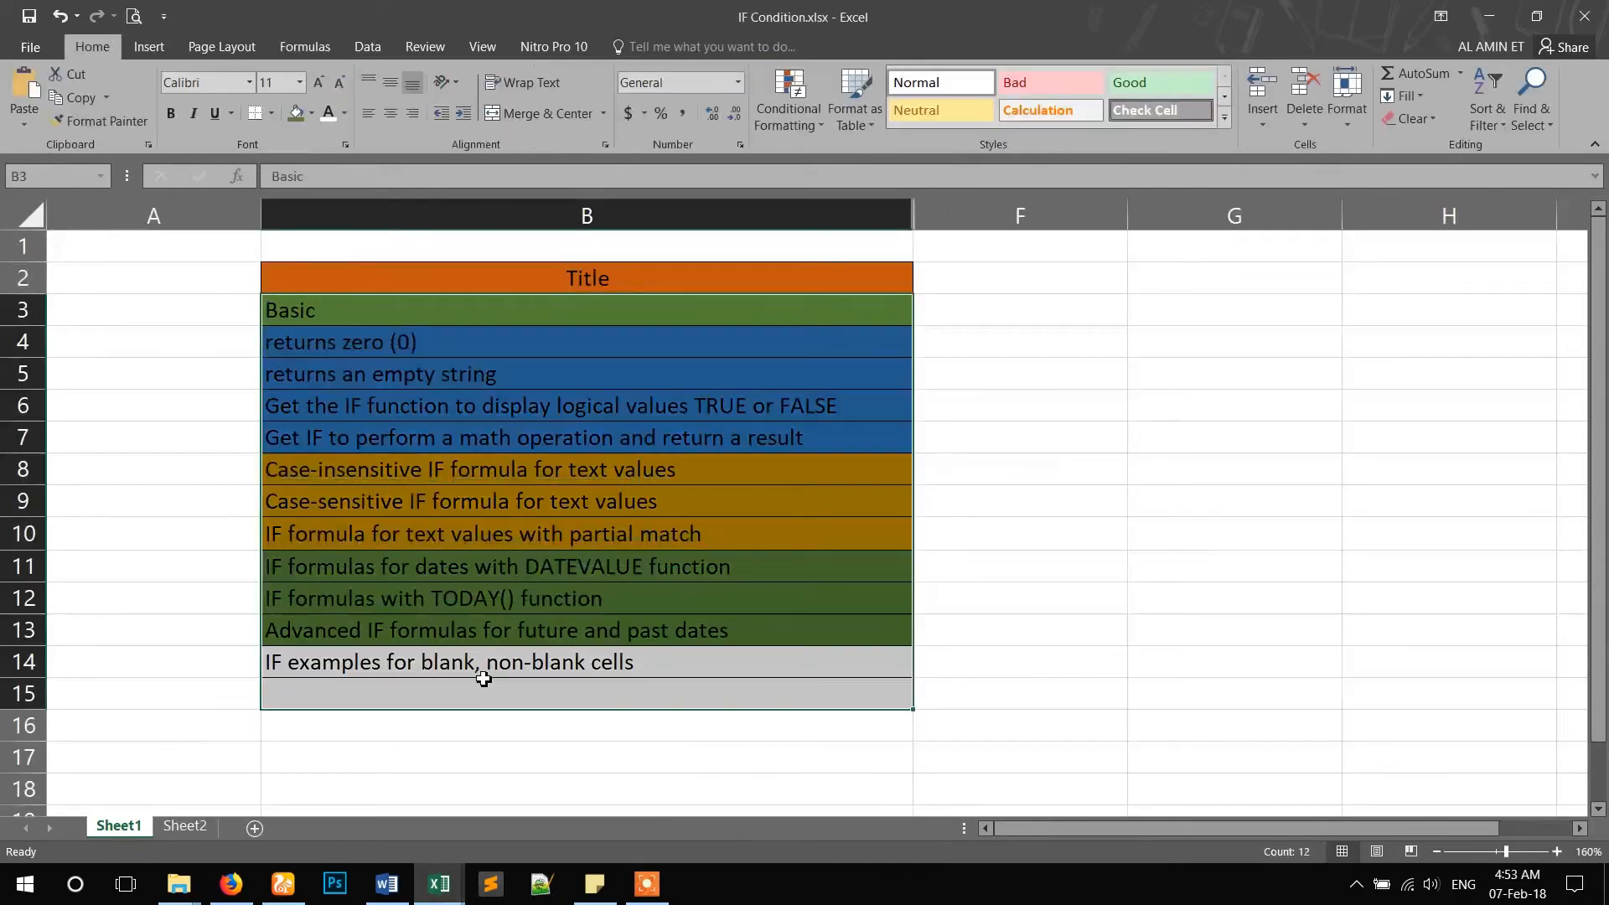
# - In the IF Condition.xlsx topic list, fill the "IF examples for blank, non-blank cells" title in B14 with green
pyautogui.click(478, 662)
pyautogui.click(296, 113)
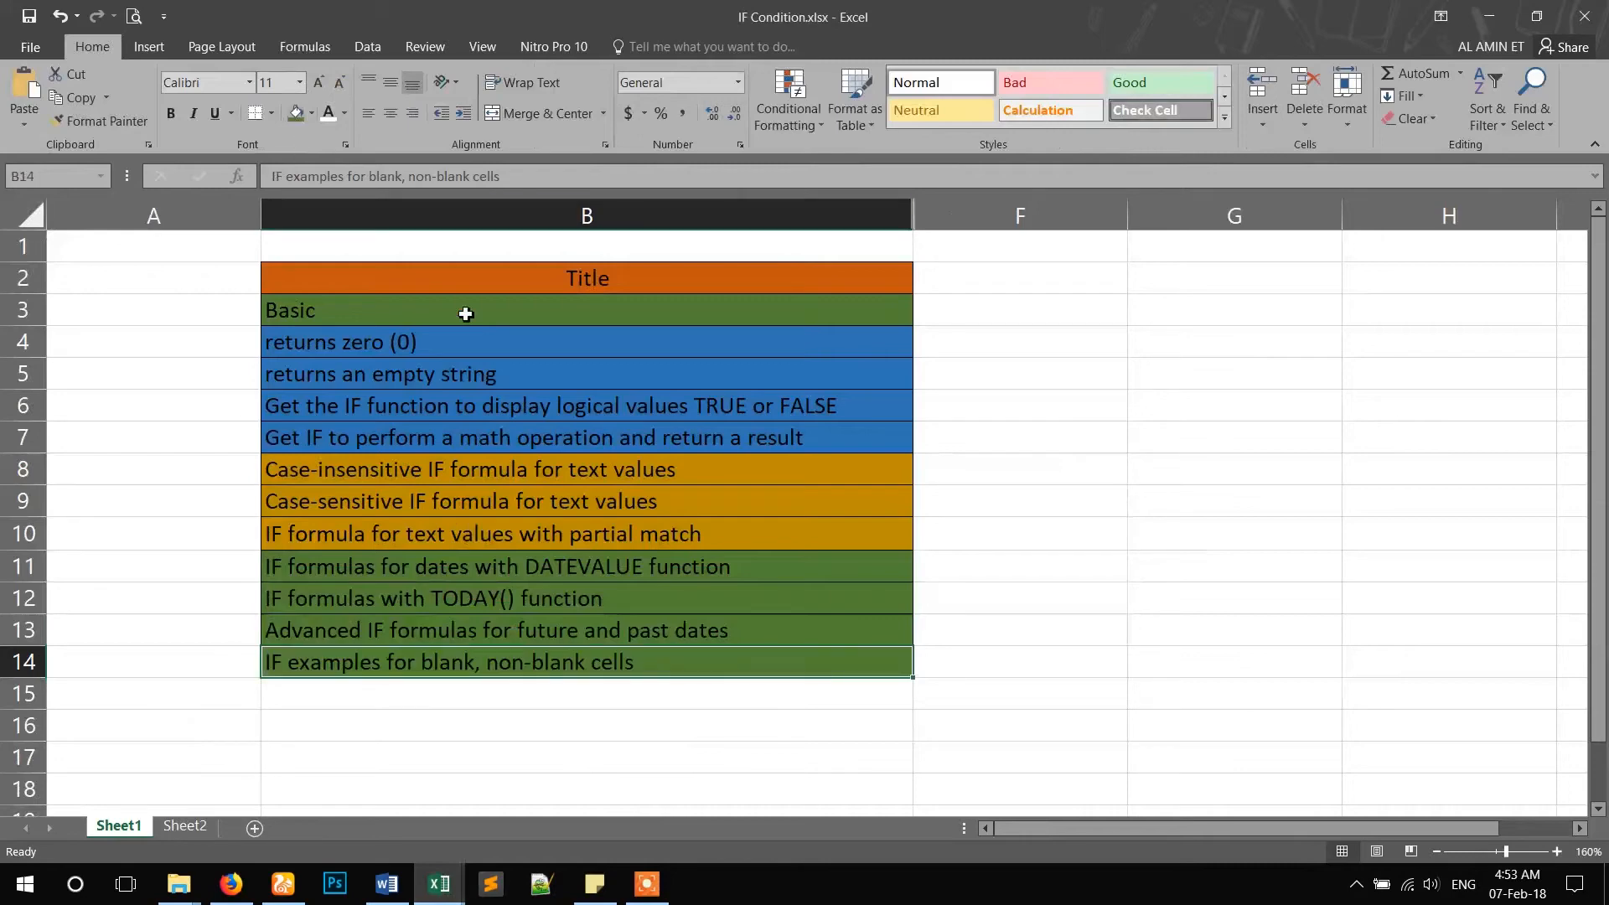
pyautogui.click(485, 318)
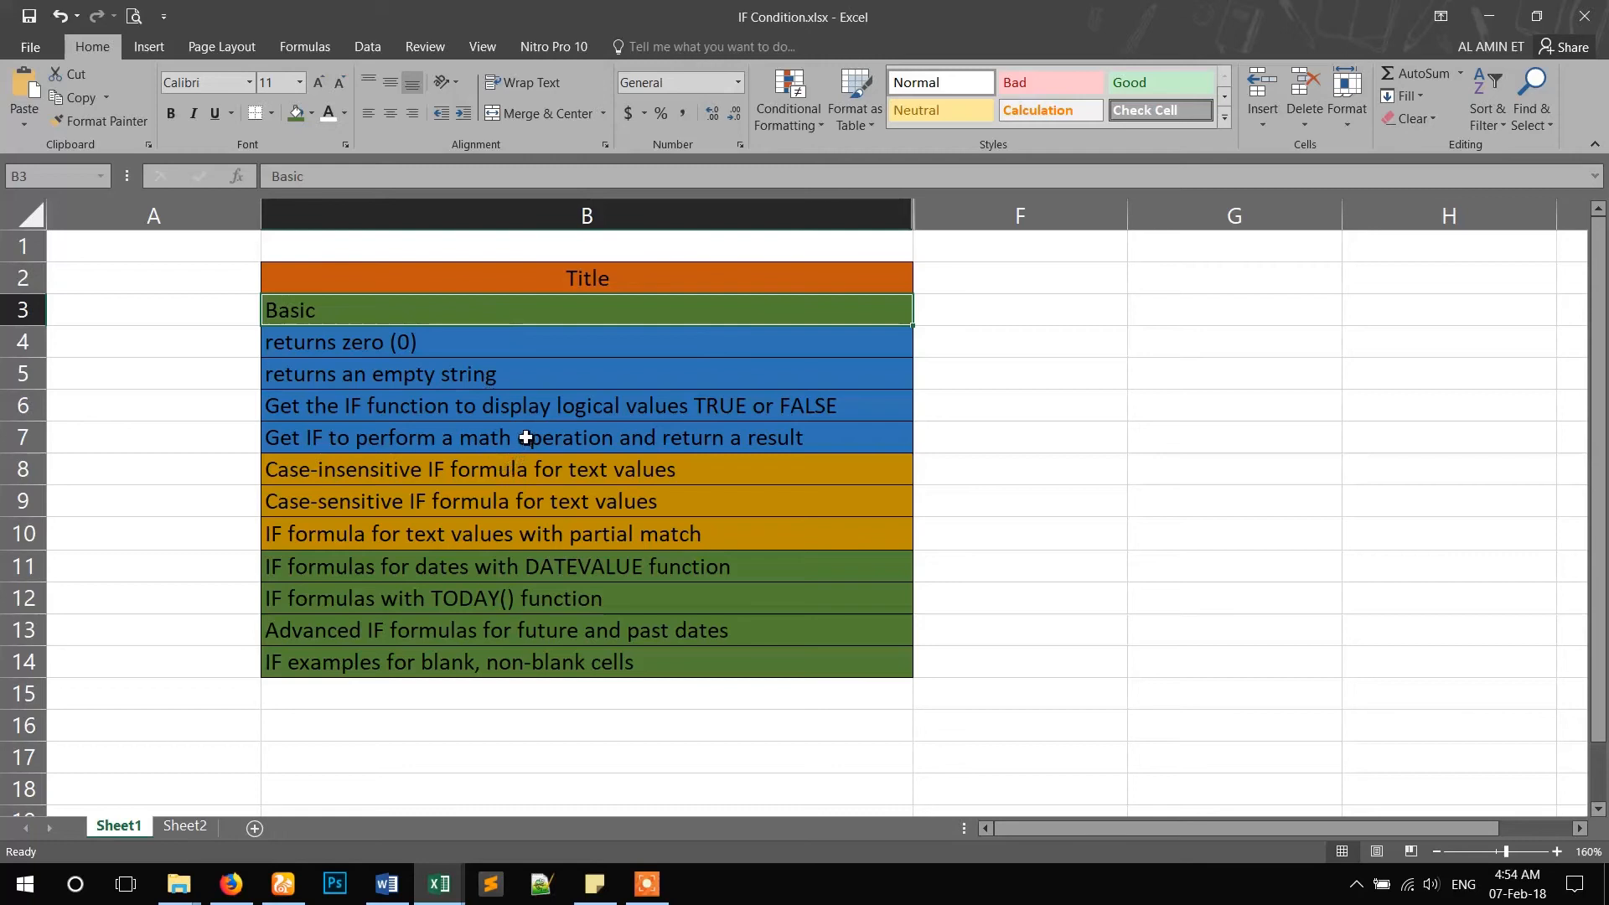
pyautogui.click(456, 378)
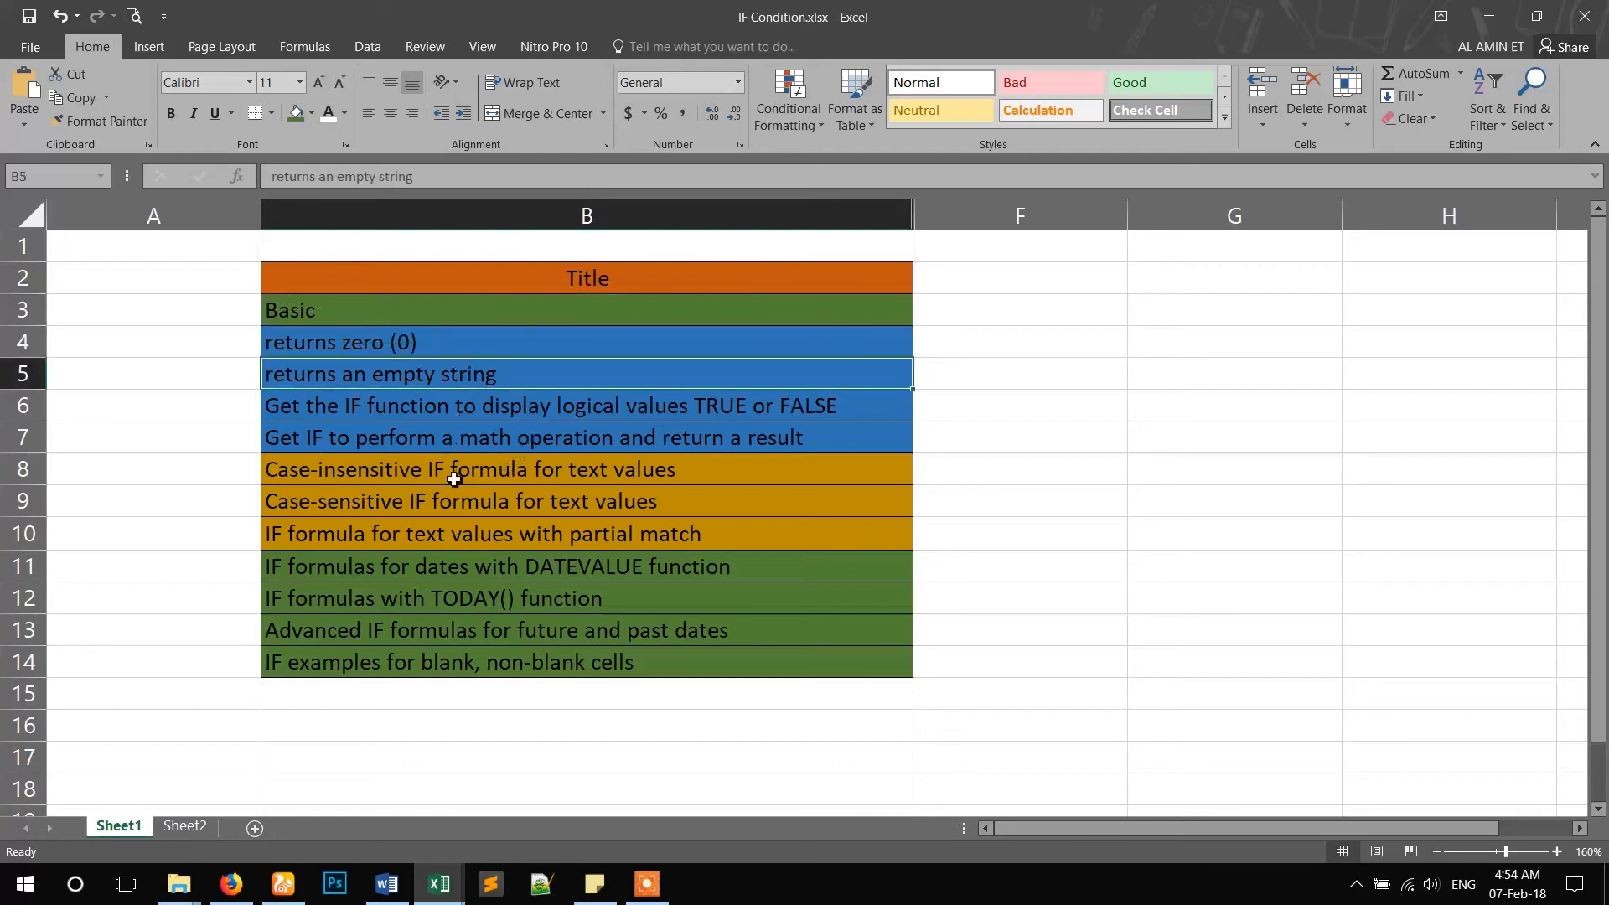